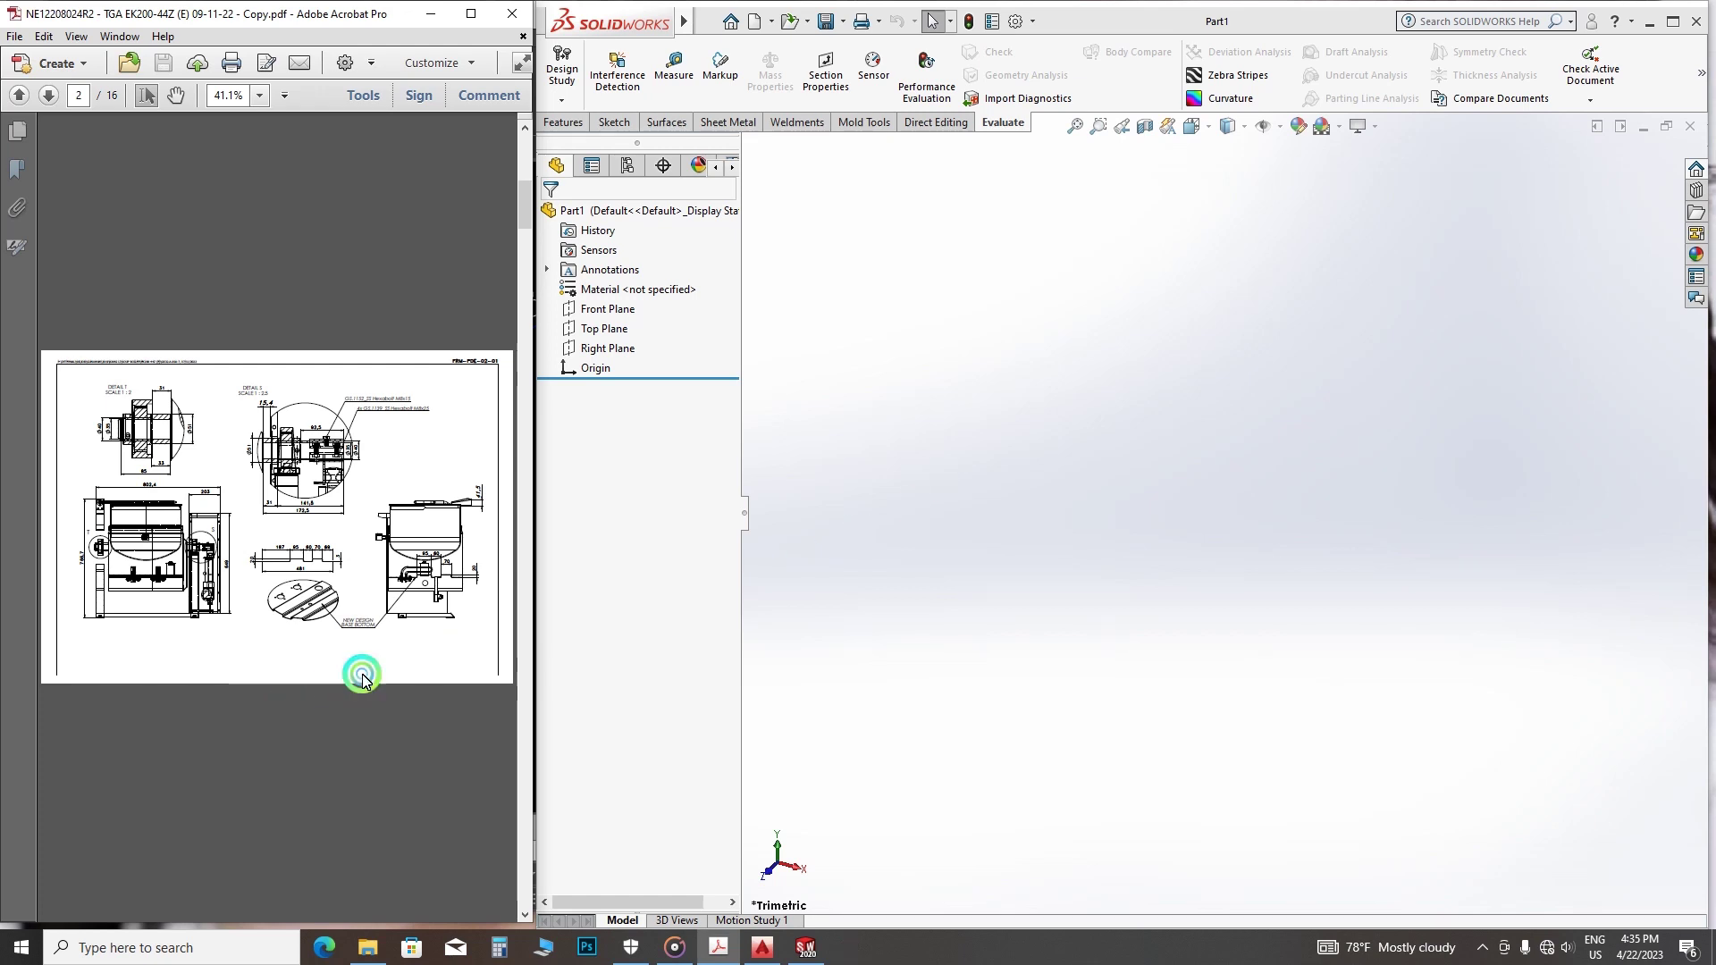
- Enlarge the page 2 base-plate detail, then zoom out to the whole drawing sheet
click(337, 647)
click(307, 618)
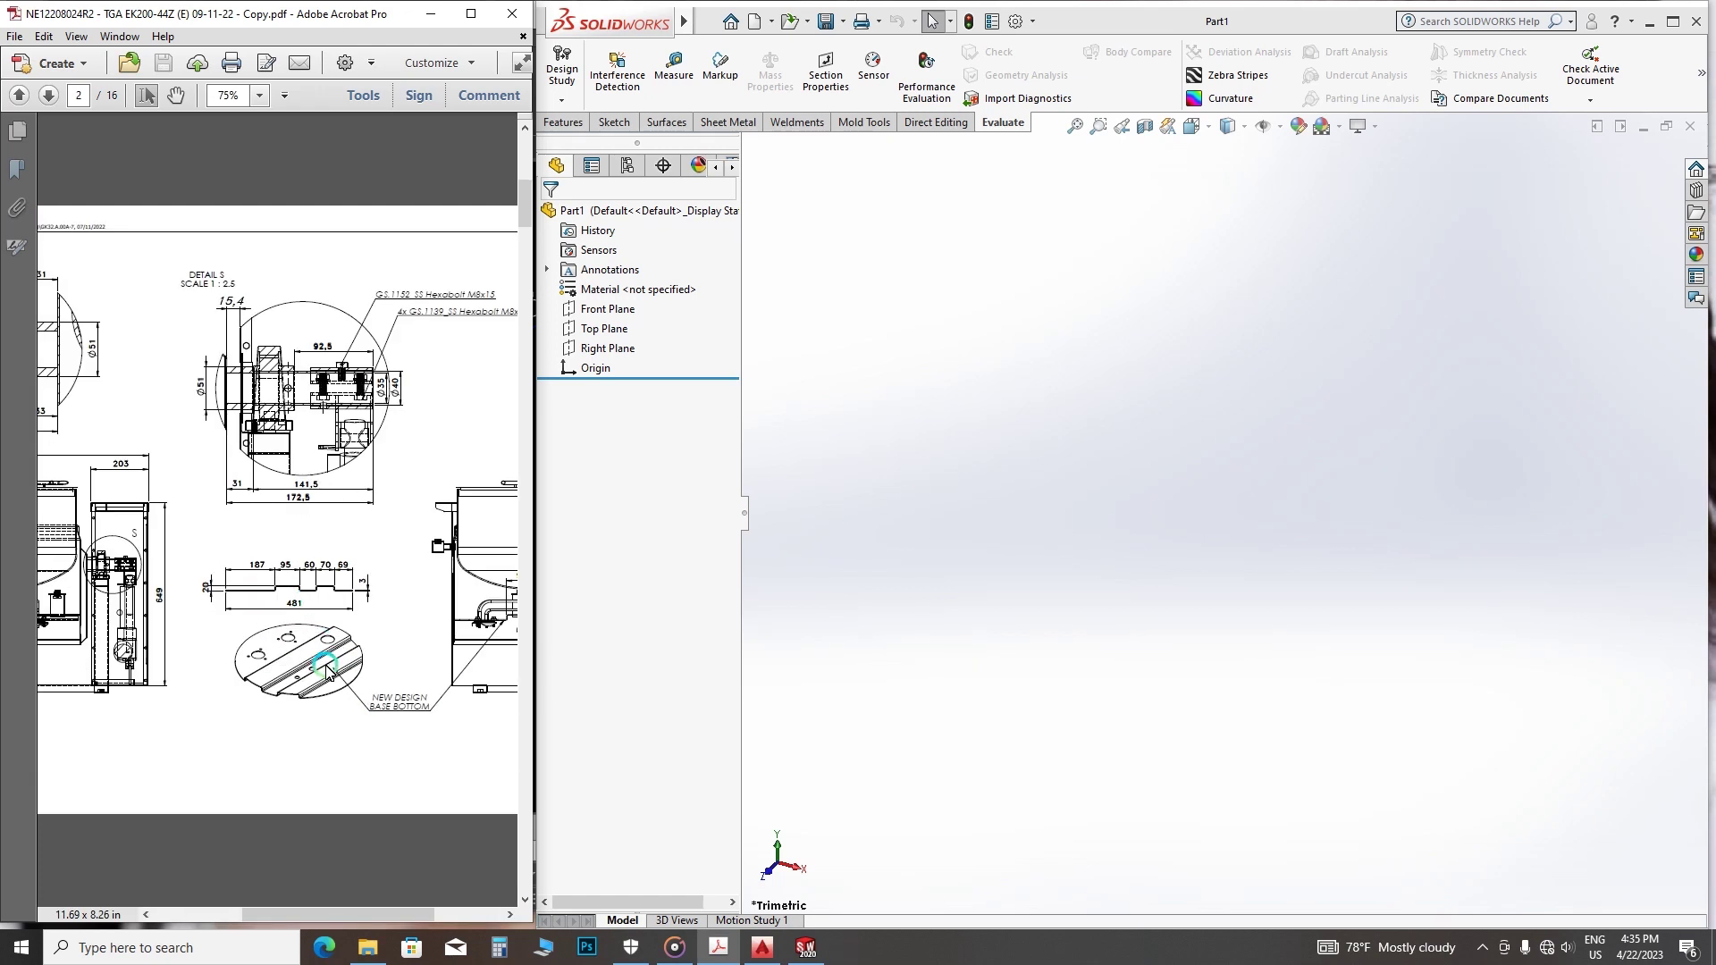
click(321, 671)
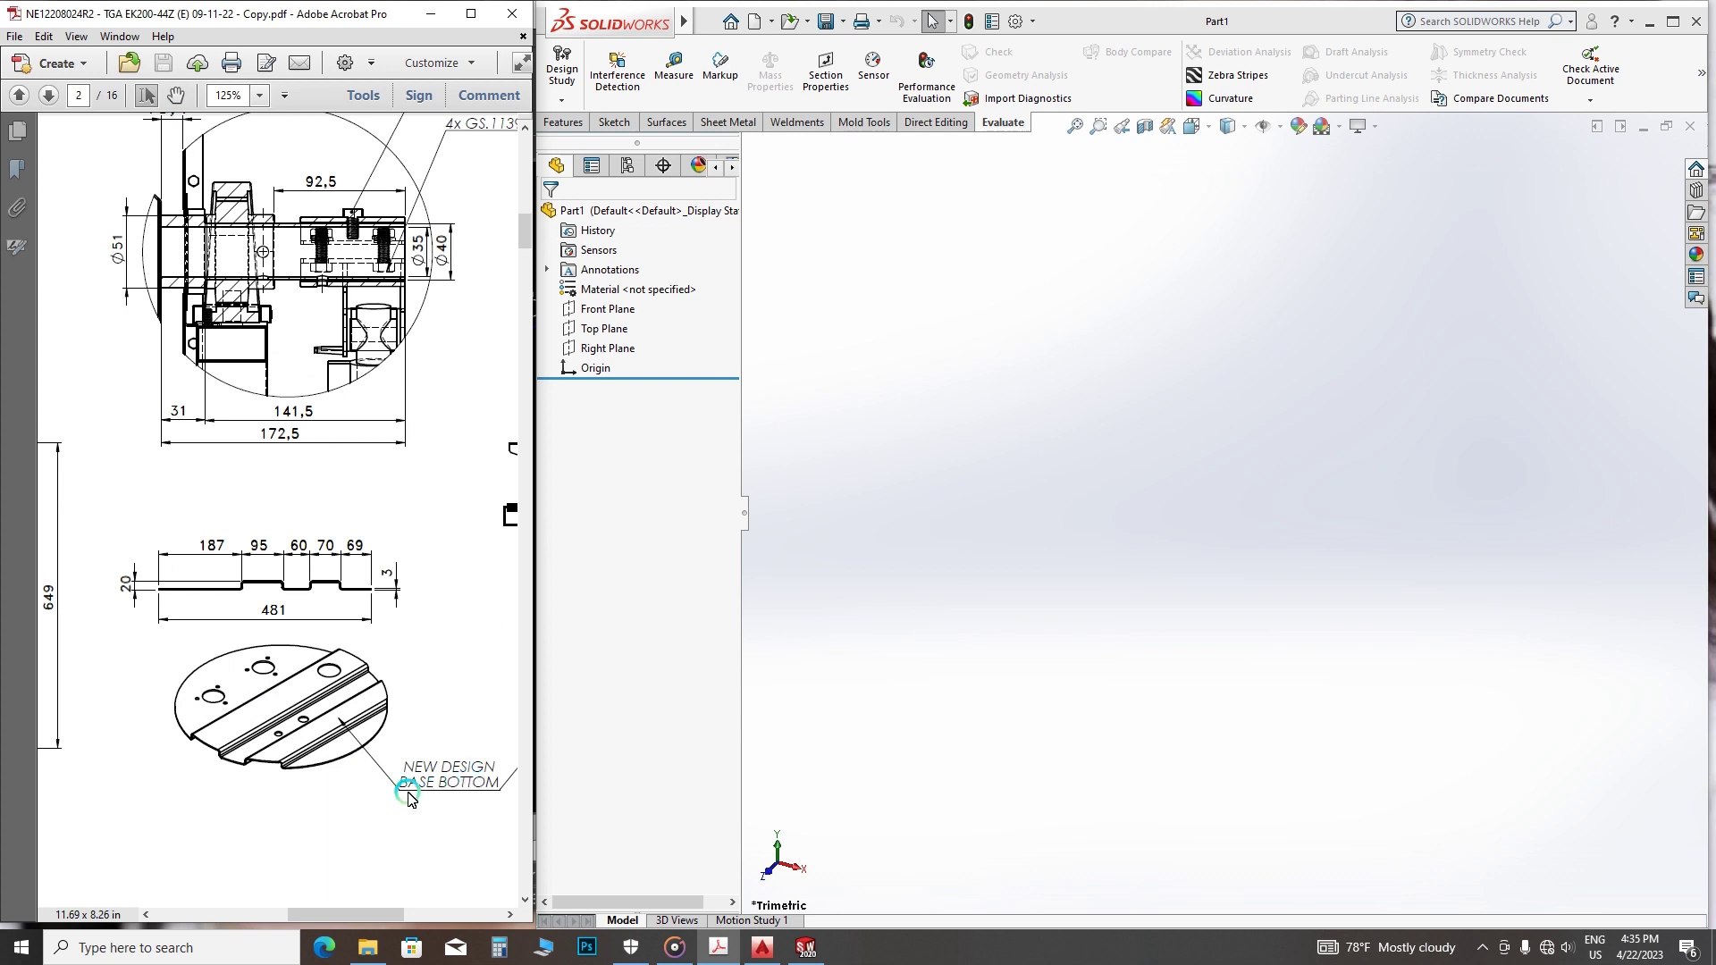
ctrl+click(452, 608)
click(350, 630)
scroll(381, 626, down, 2)
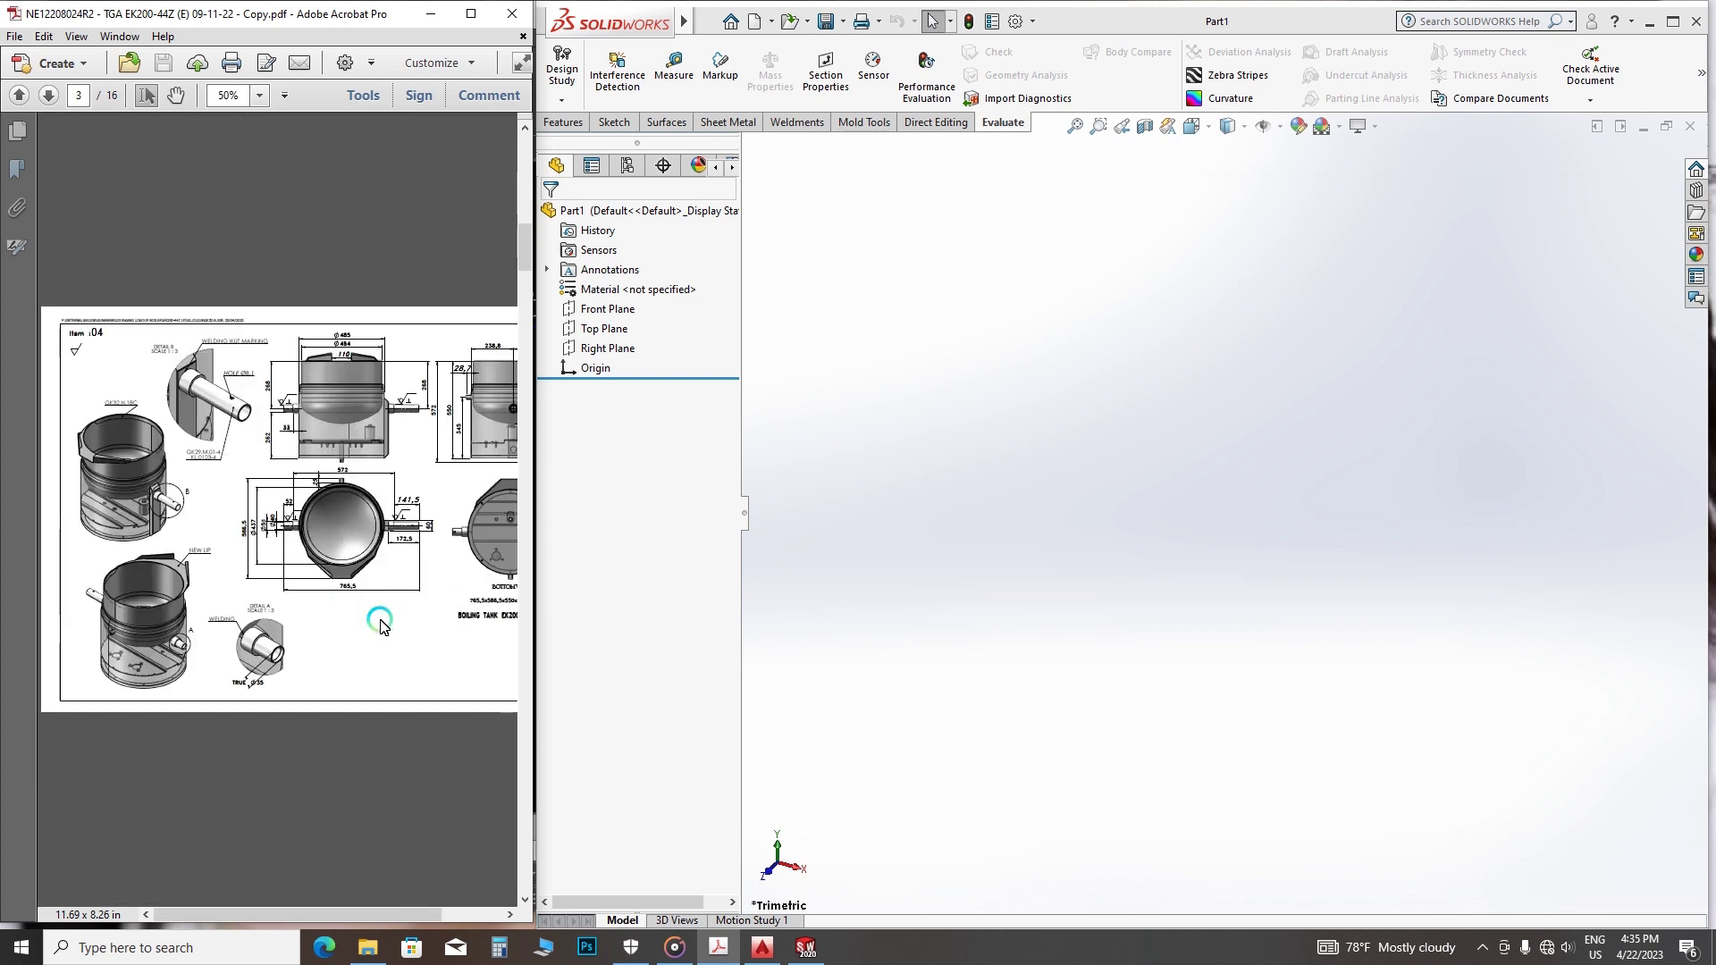
- Magnify the page 3 tank base views, then return to page 2's profile detail at 125%
click(150, 718)
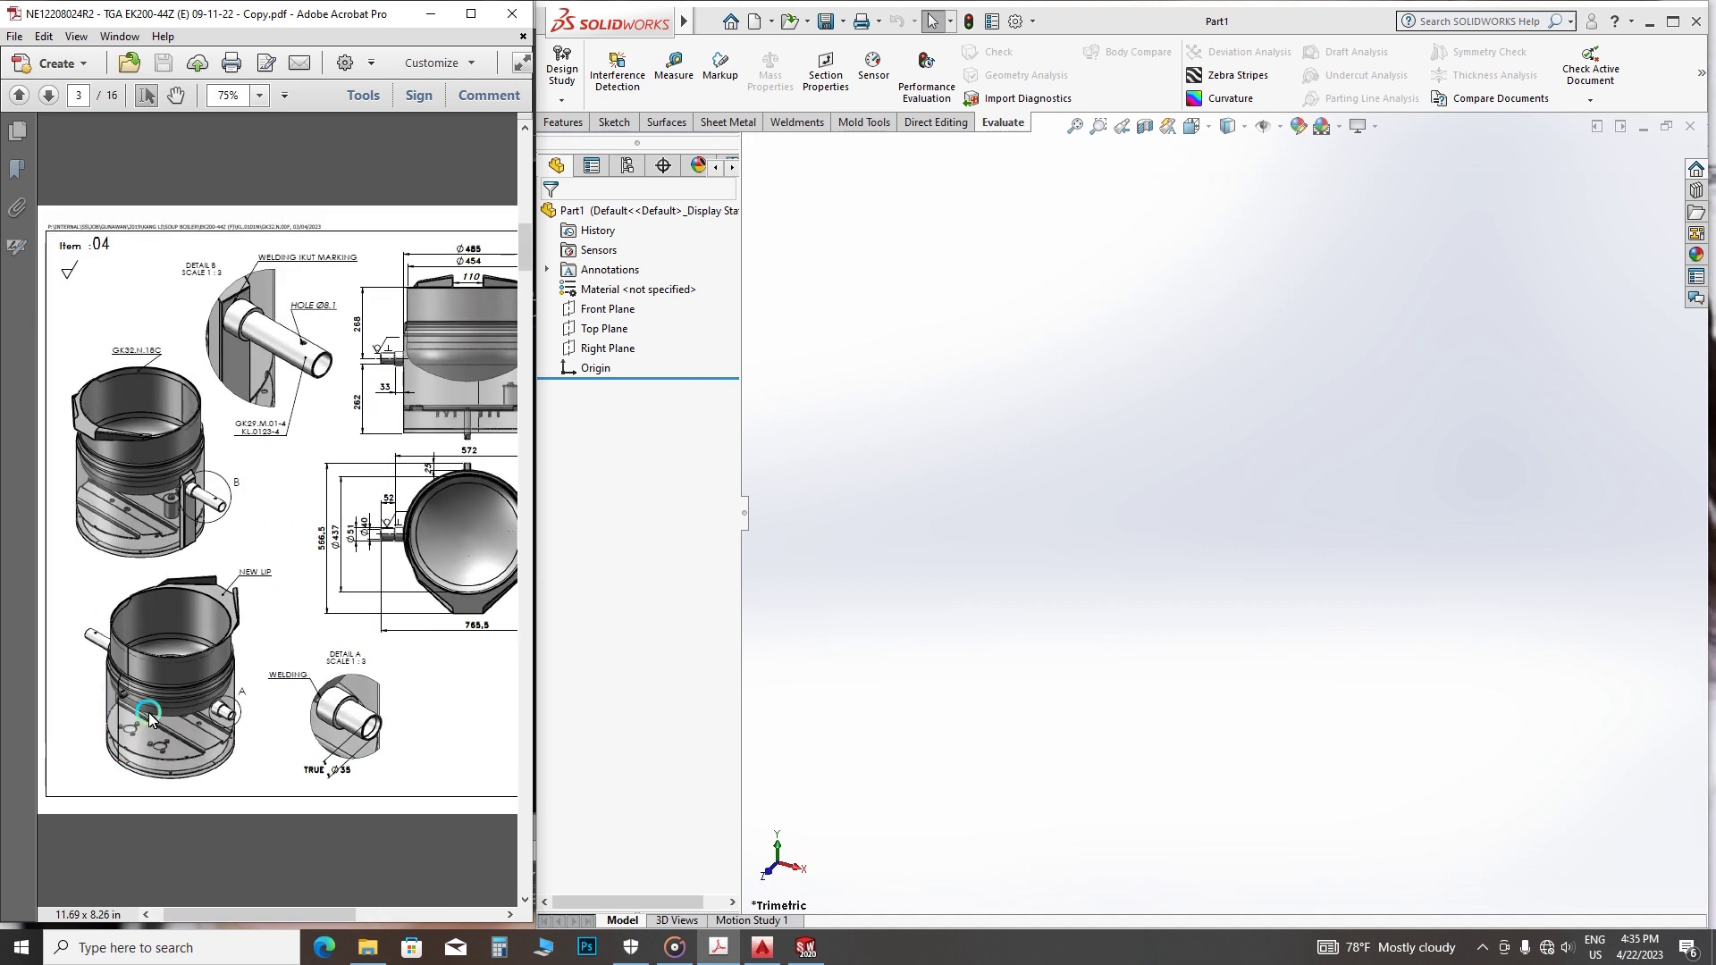
click(150, 828)
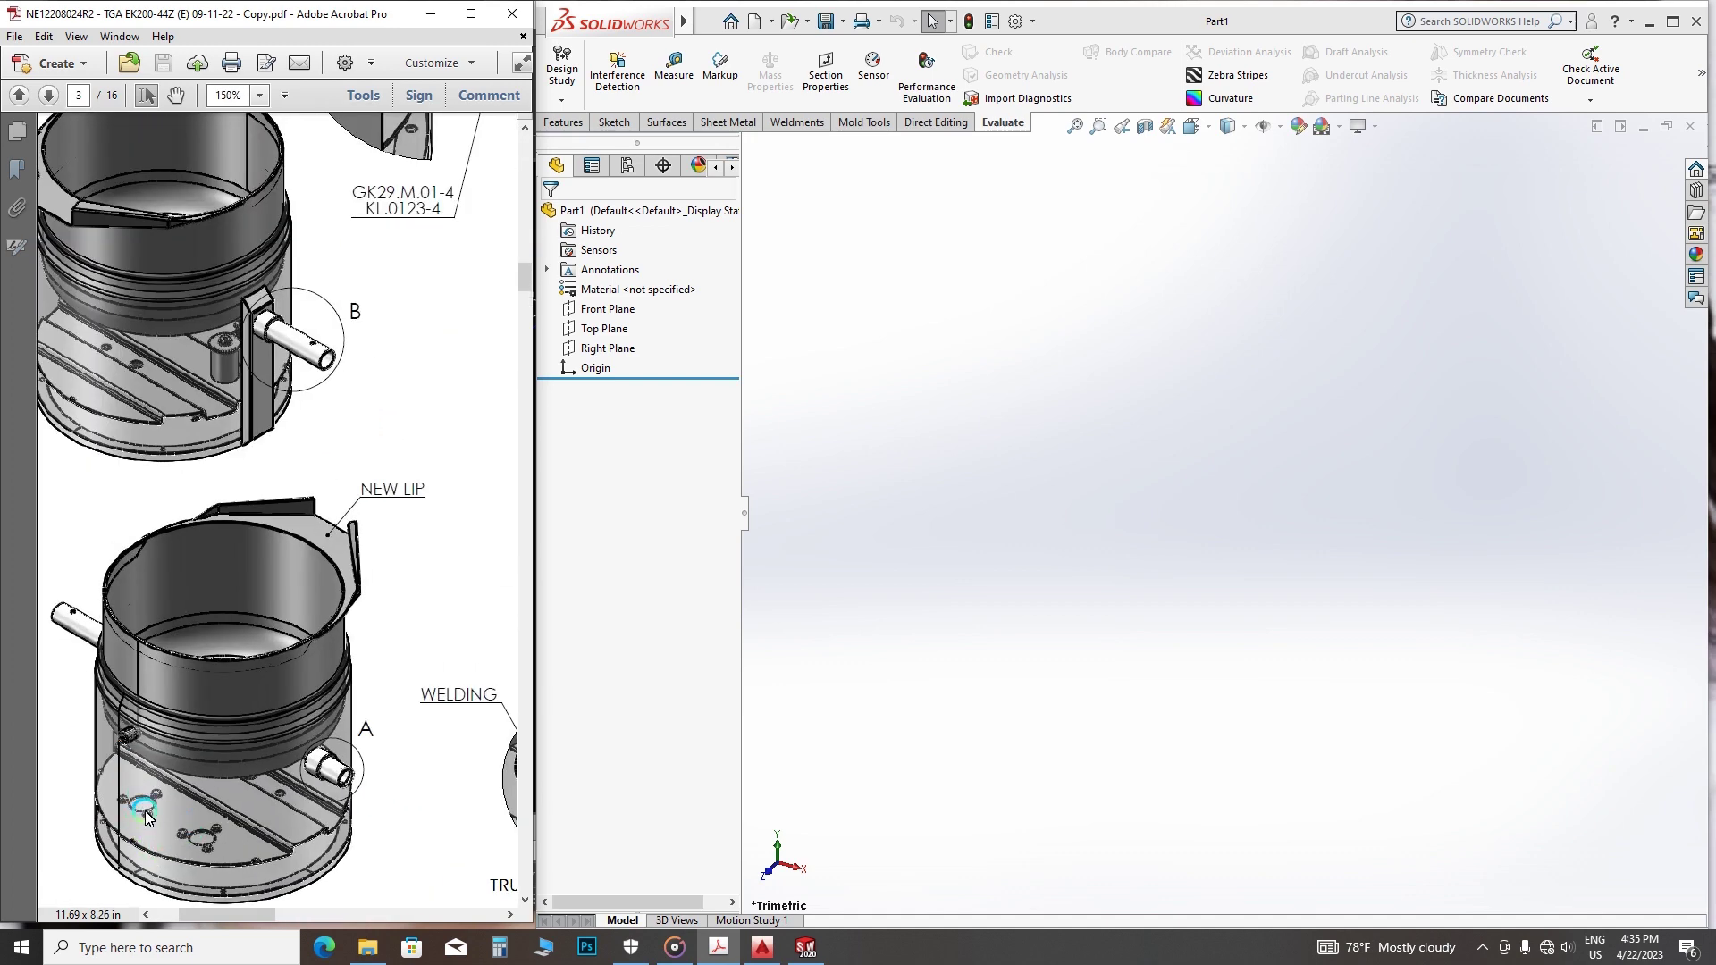
ctrl+click(115, 587)
ctrl+click(244, 594)
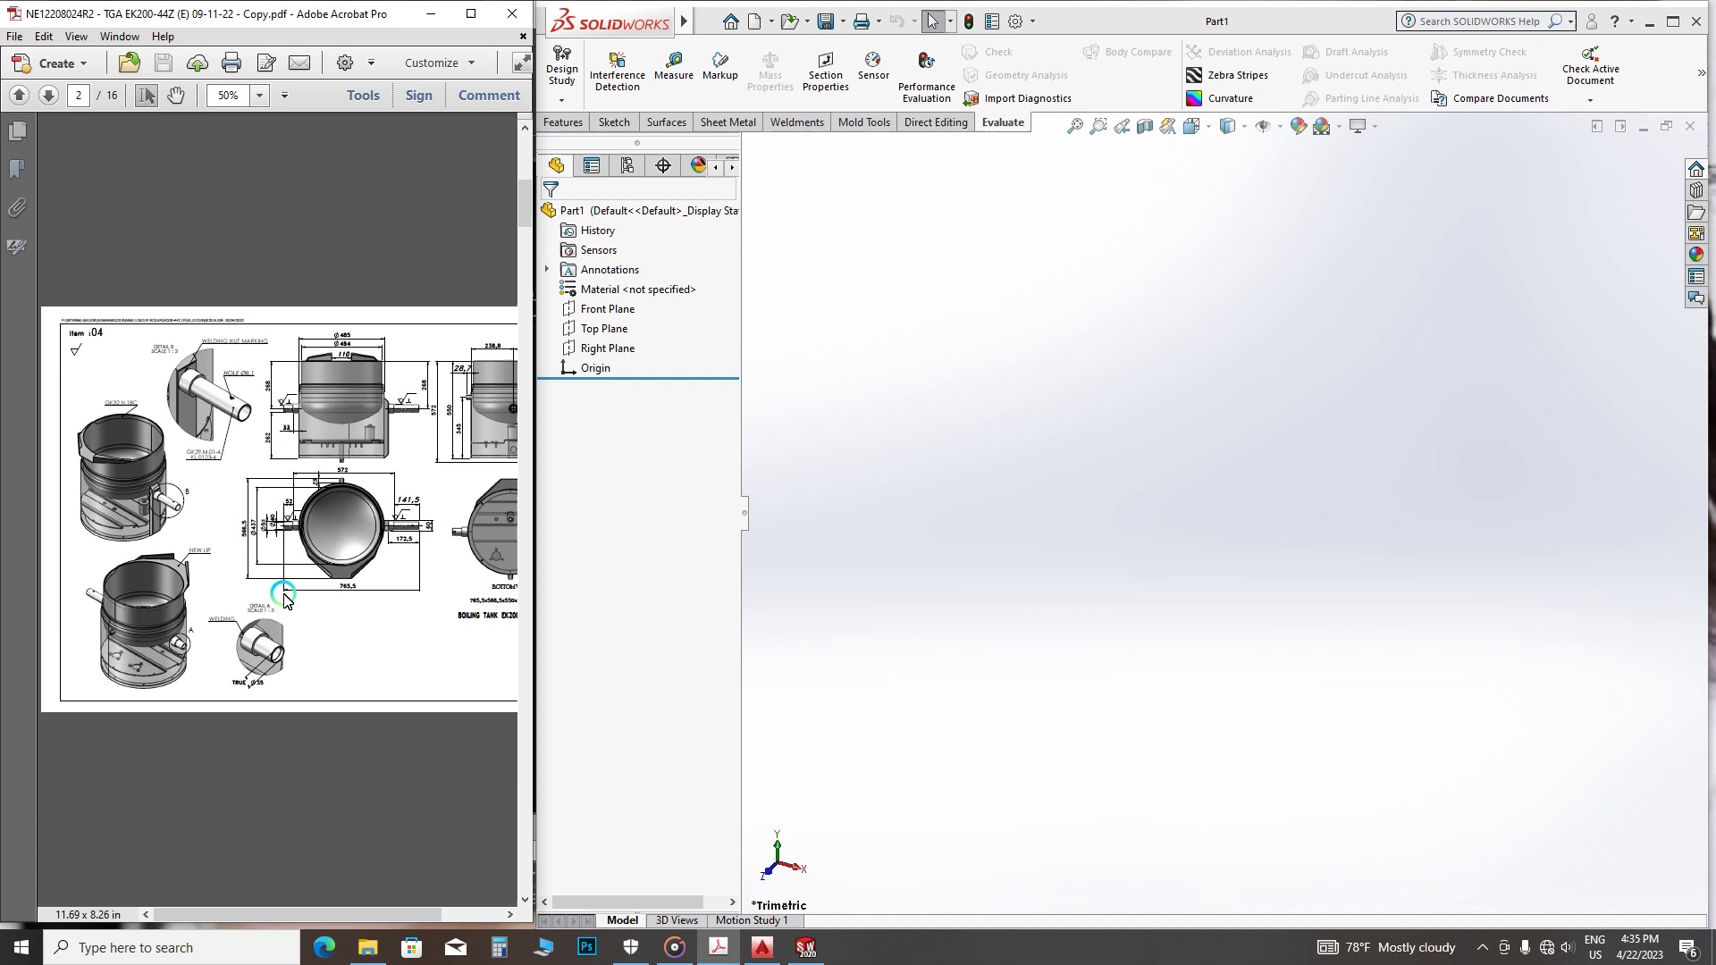
scroll(341, 602, up, 2)
click(341, 603)
click(361, 630)
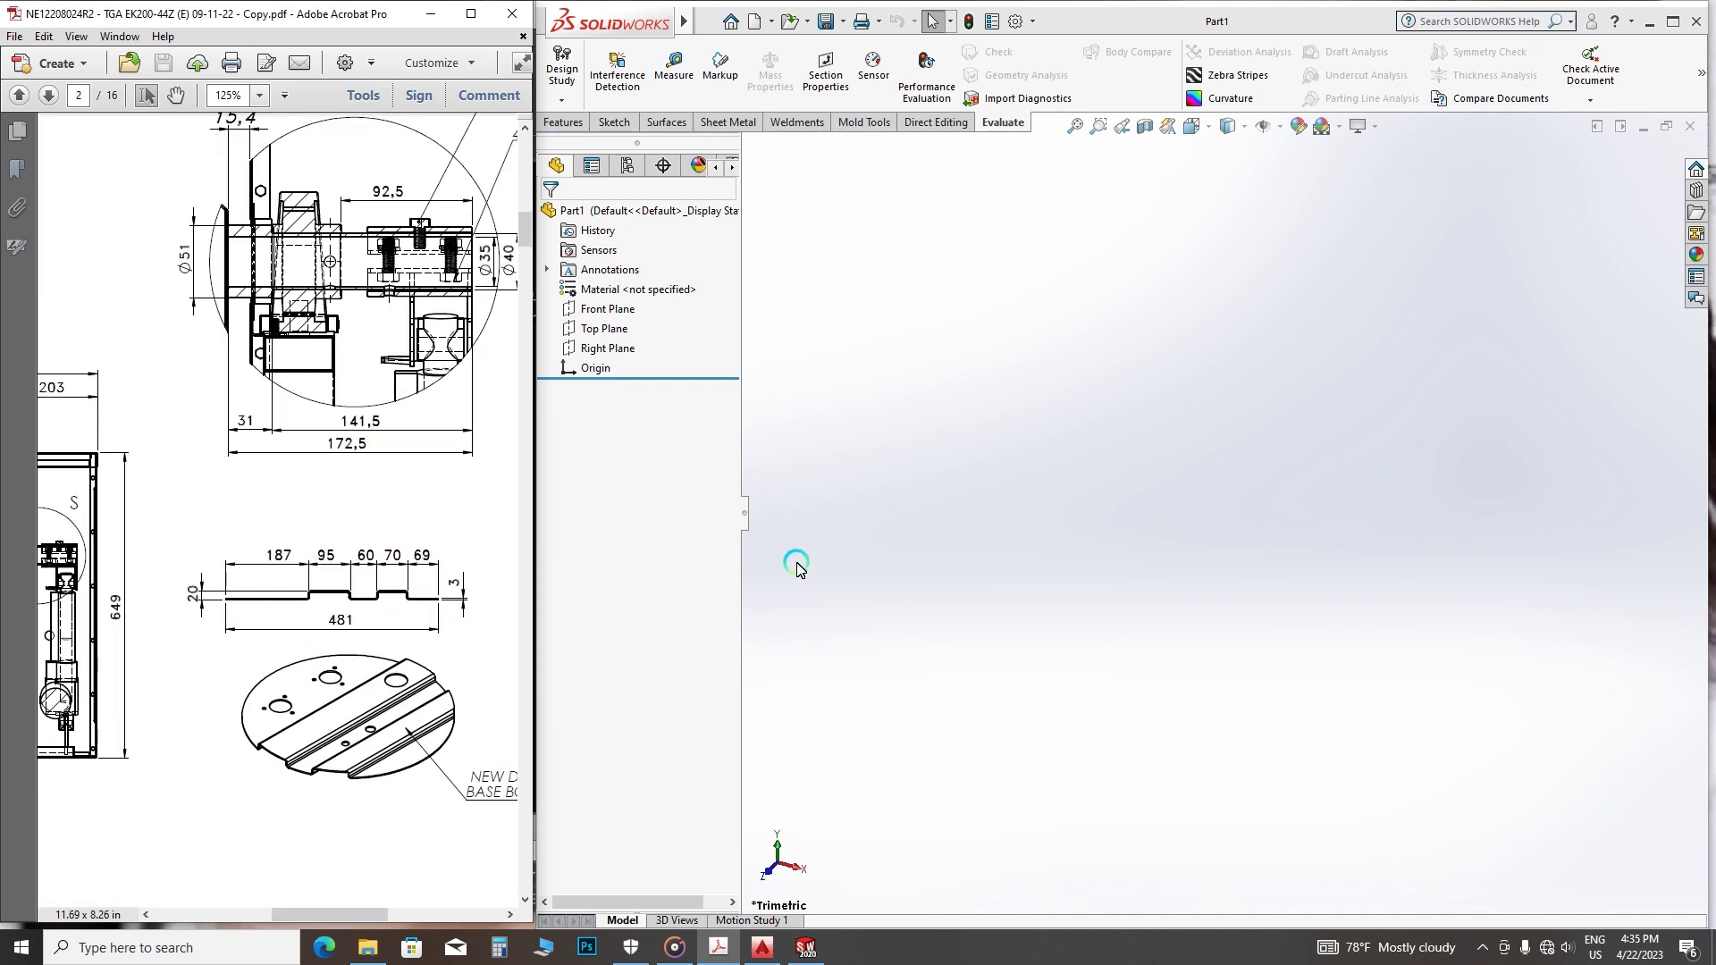
- Start a new sketch on the Right Plane with the Line tool
click(621, 350)
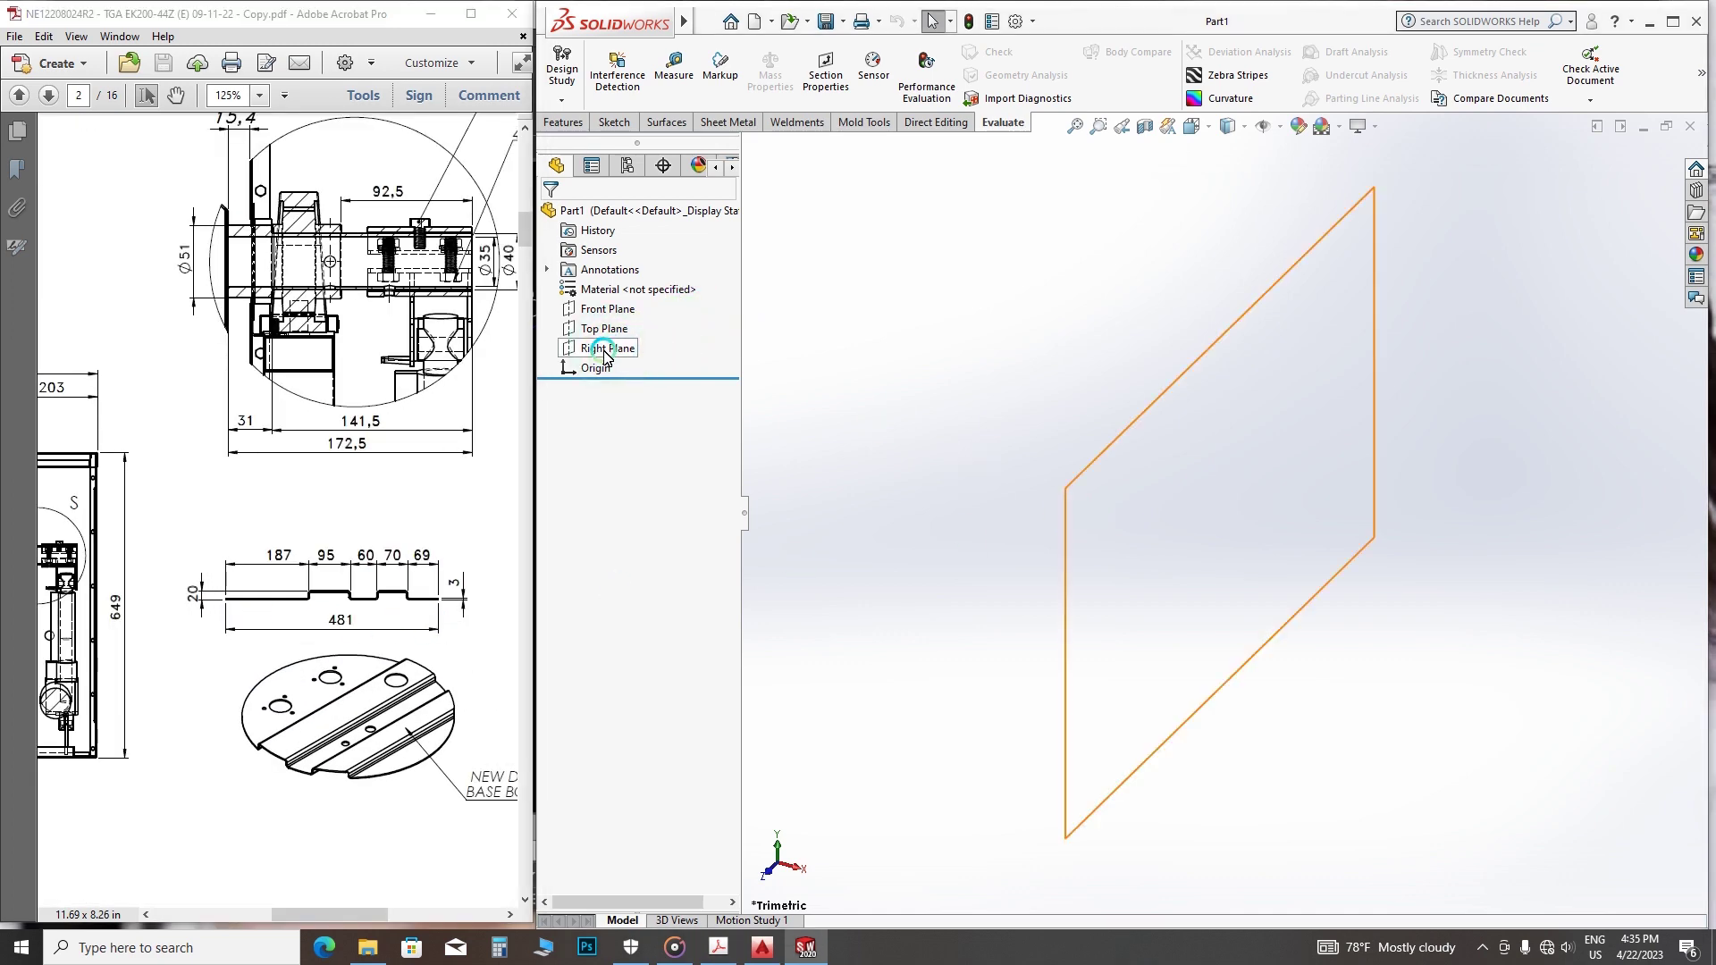
click(627, 327)
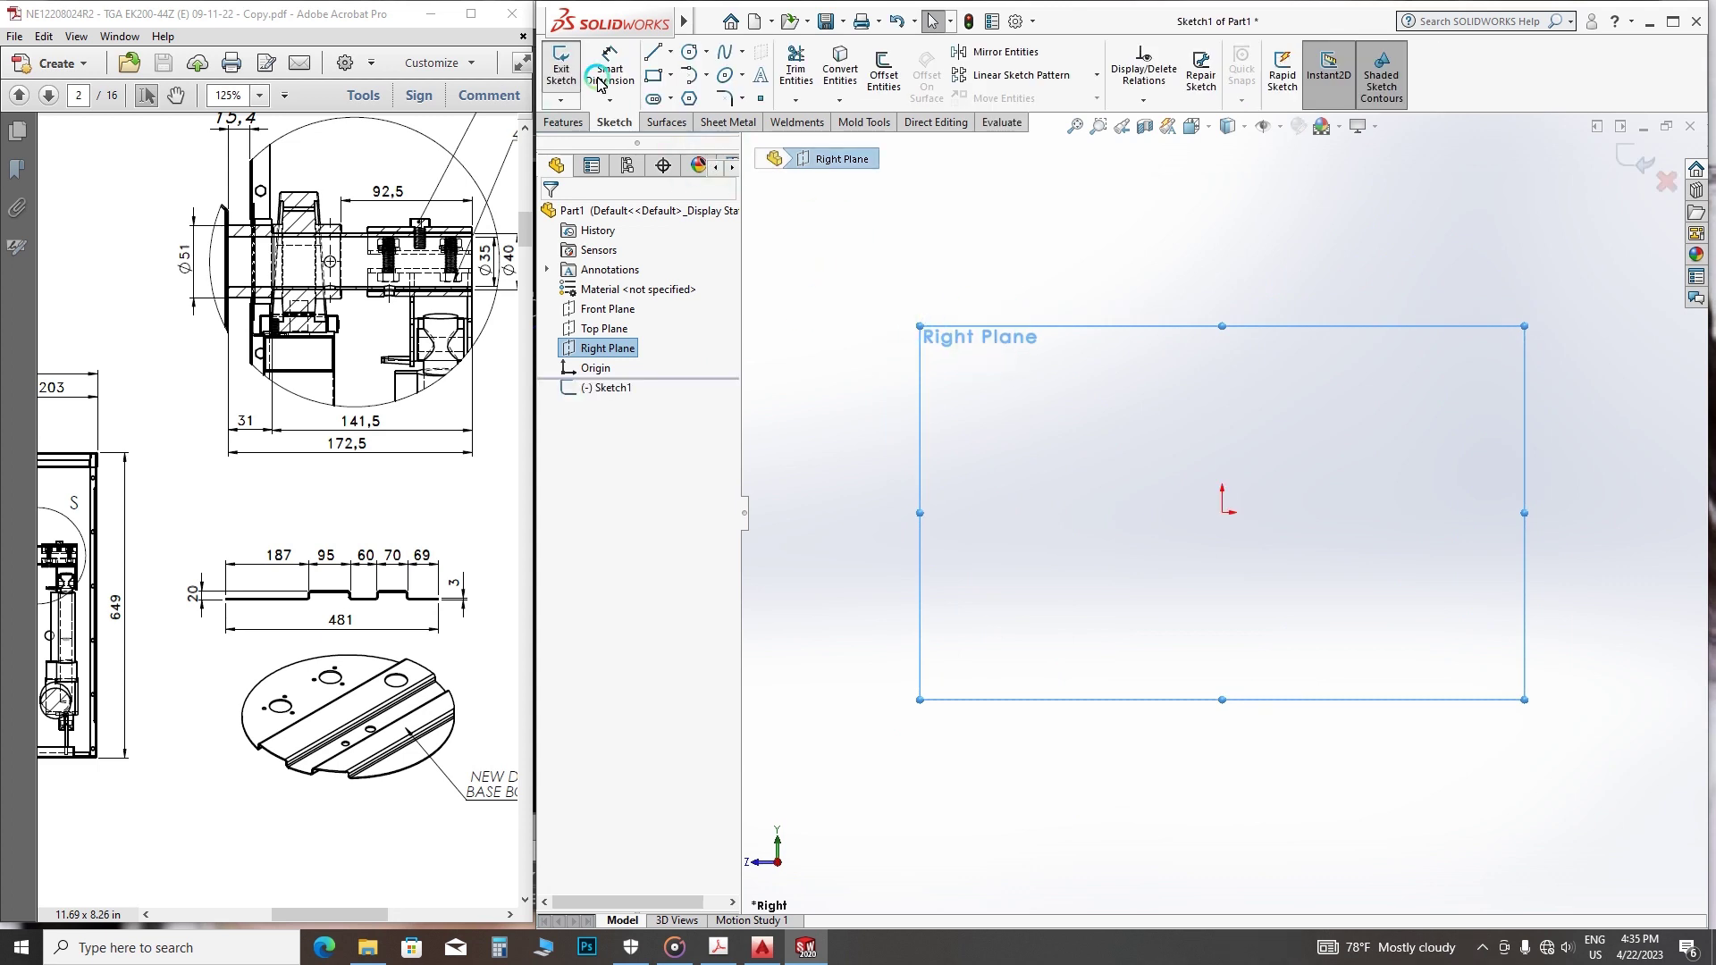
click(607, 81)
click(652, 54)
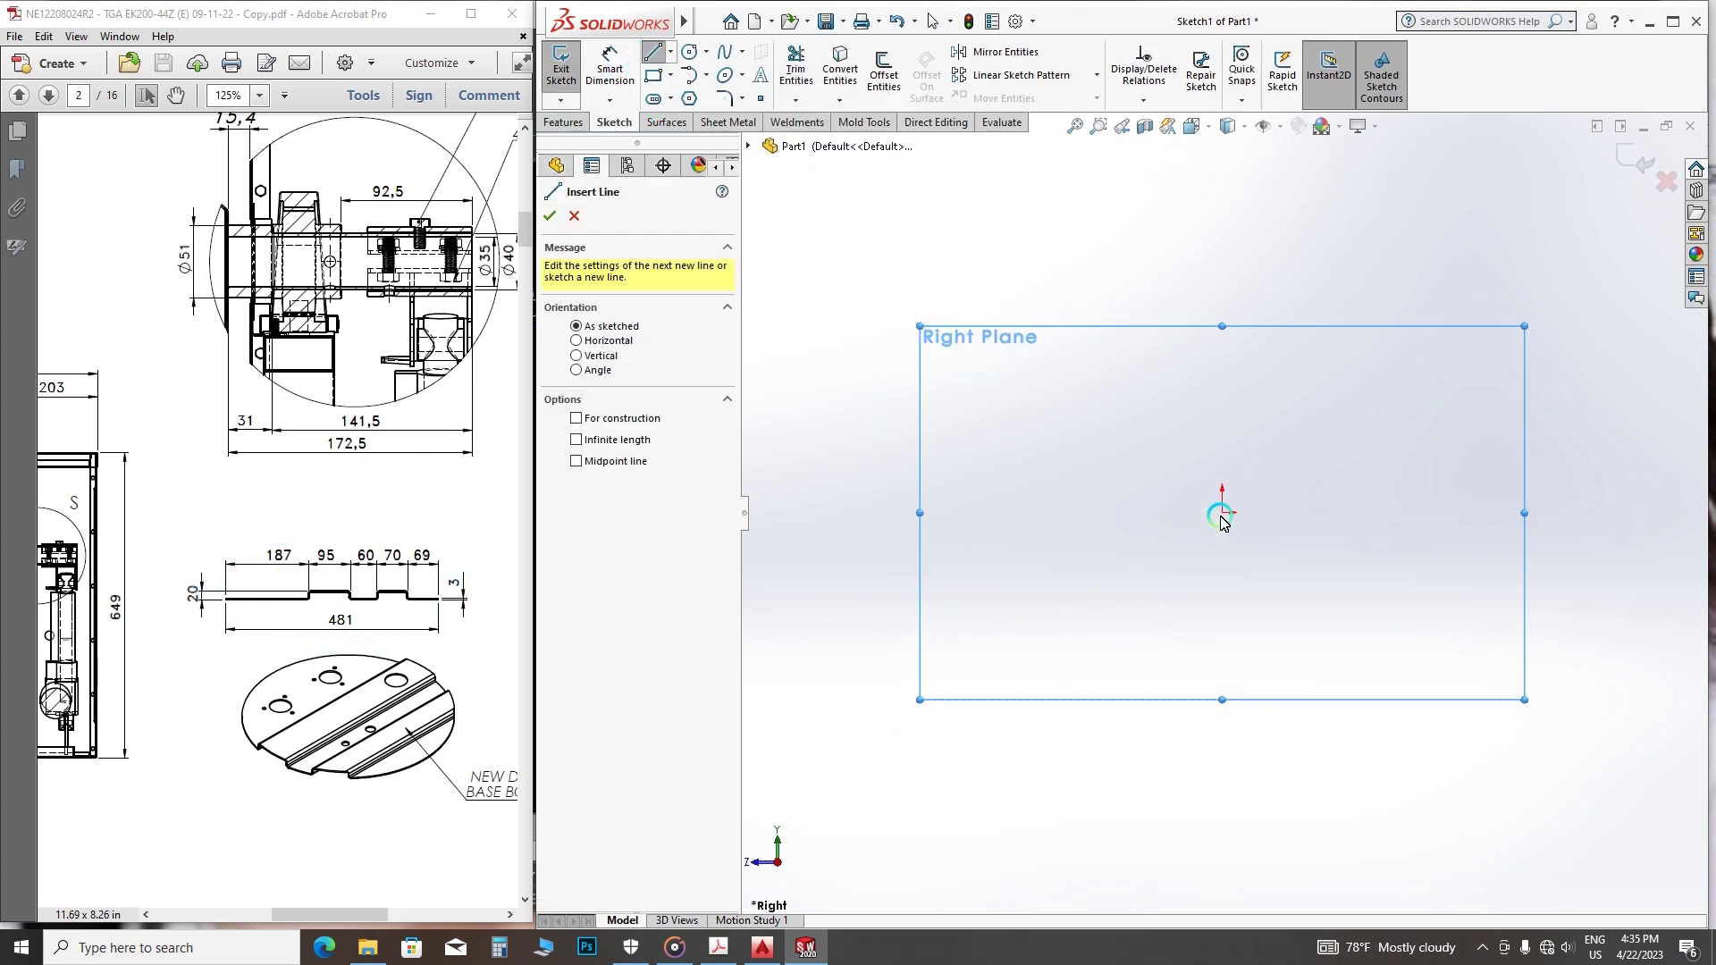
- Draw the stepped profile with two raised ribs as one connected line chain
click(942, 513)
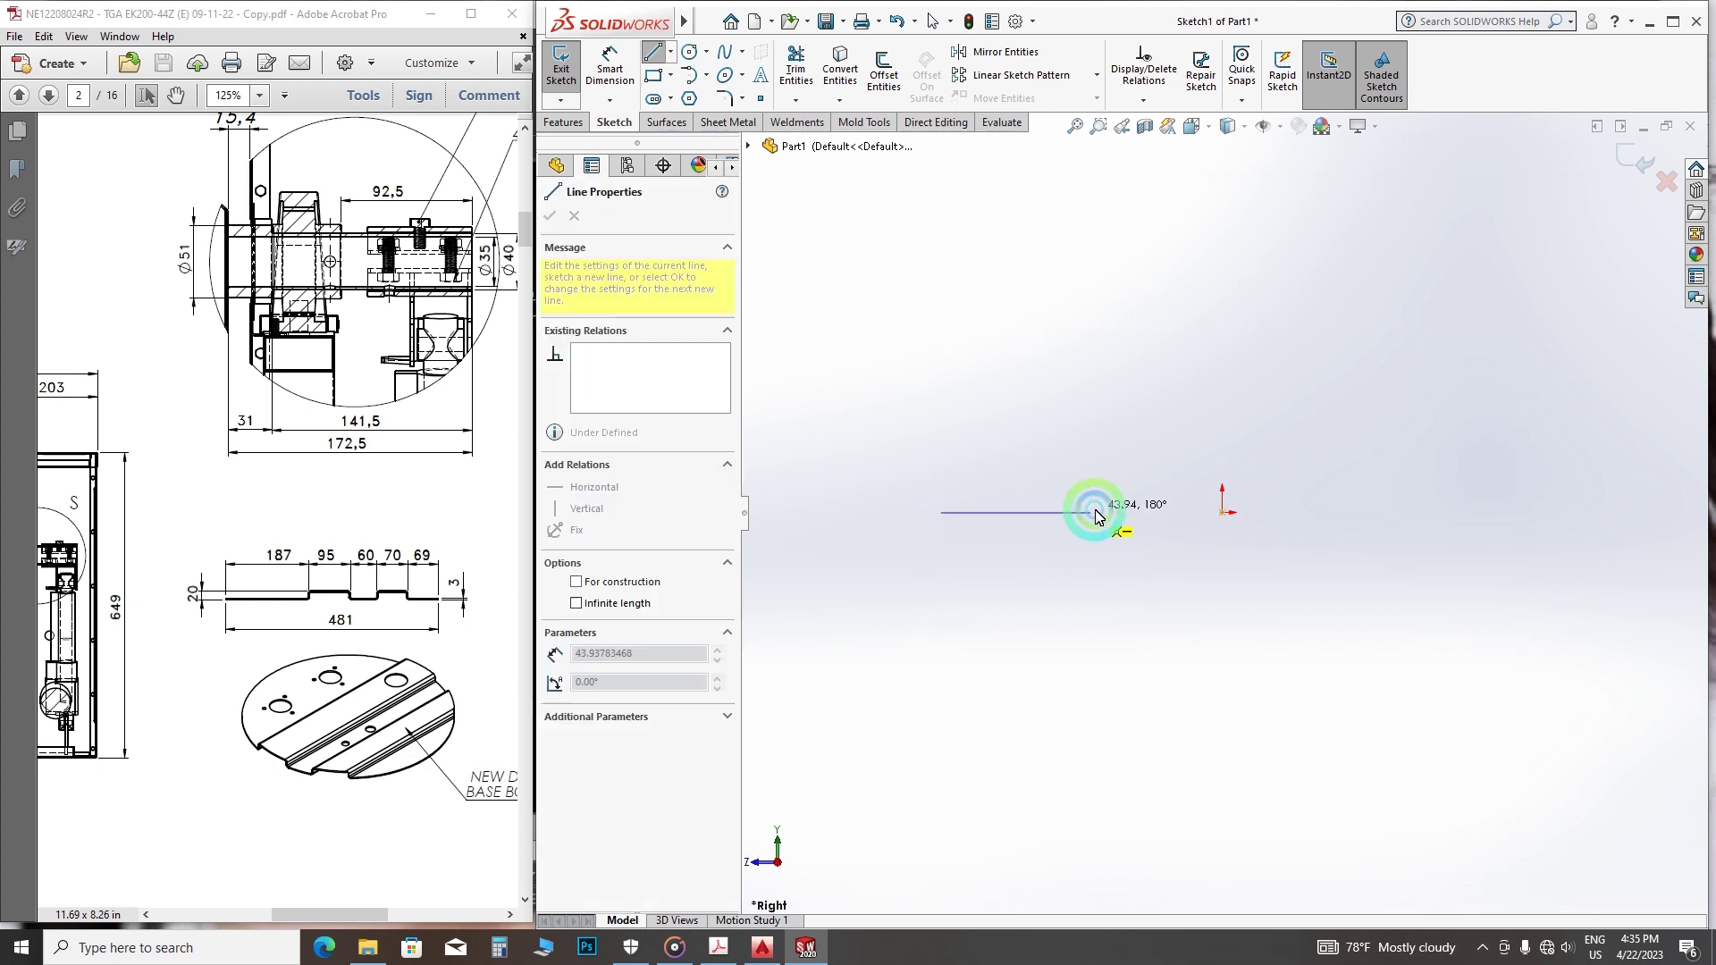
click(1098, 512)
click(1167, 485)
click(1168, 510)
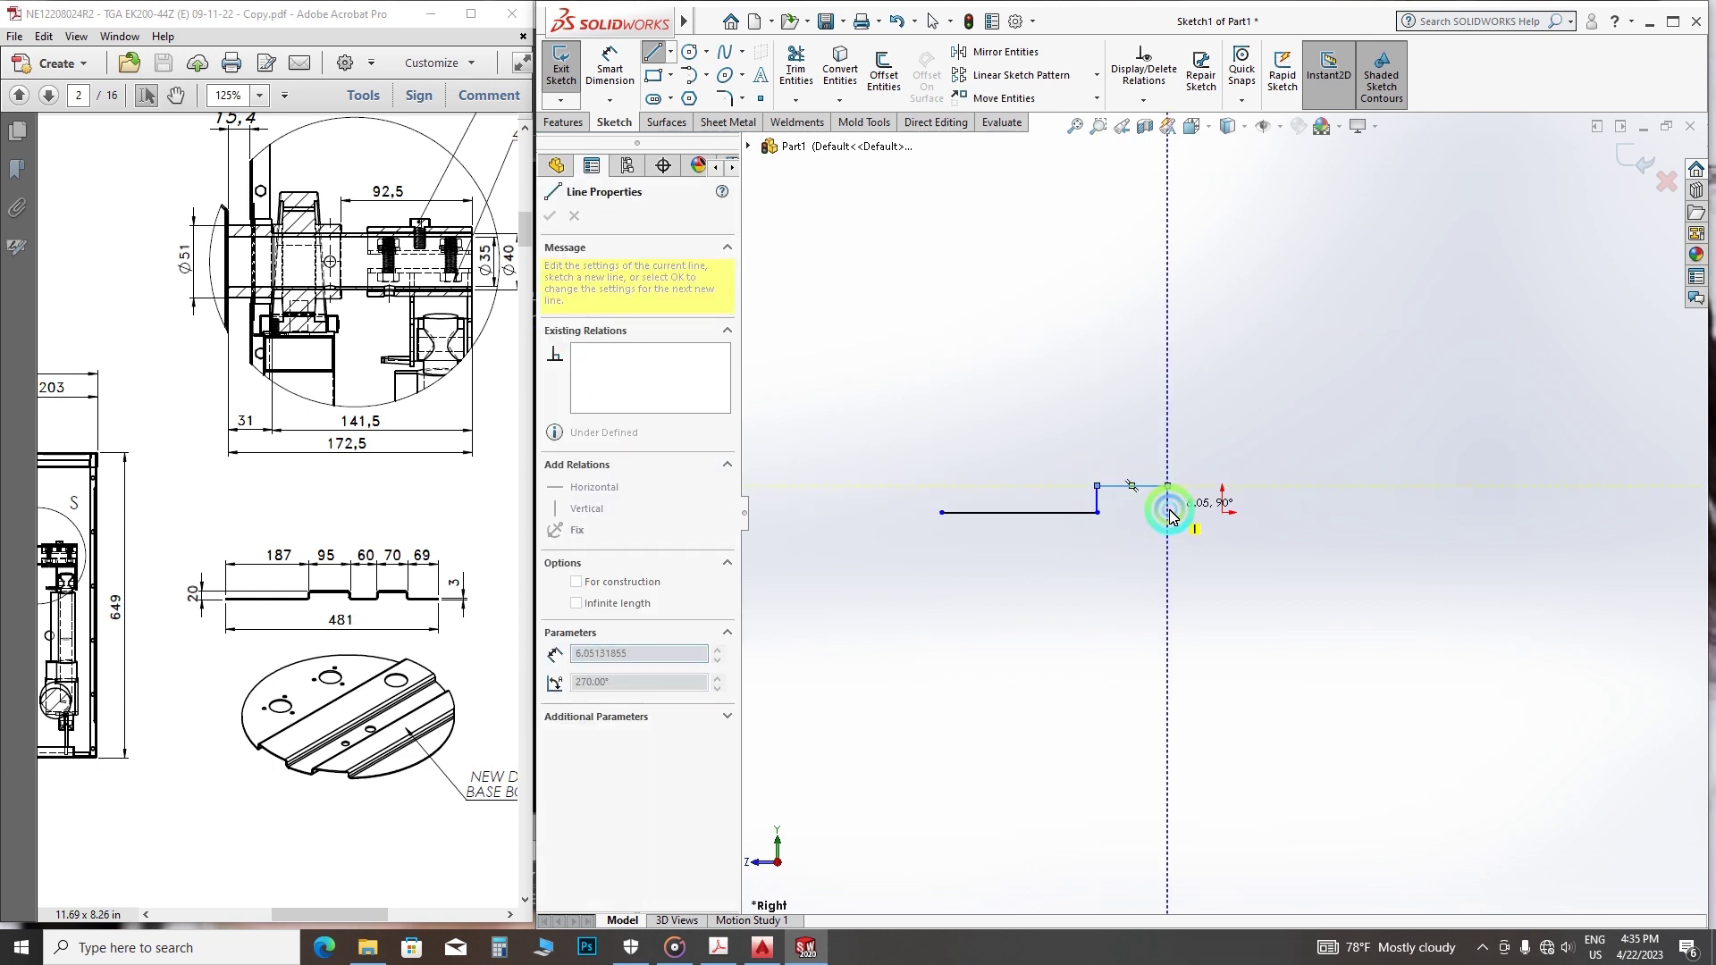
click(1248, 511)
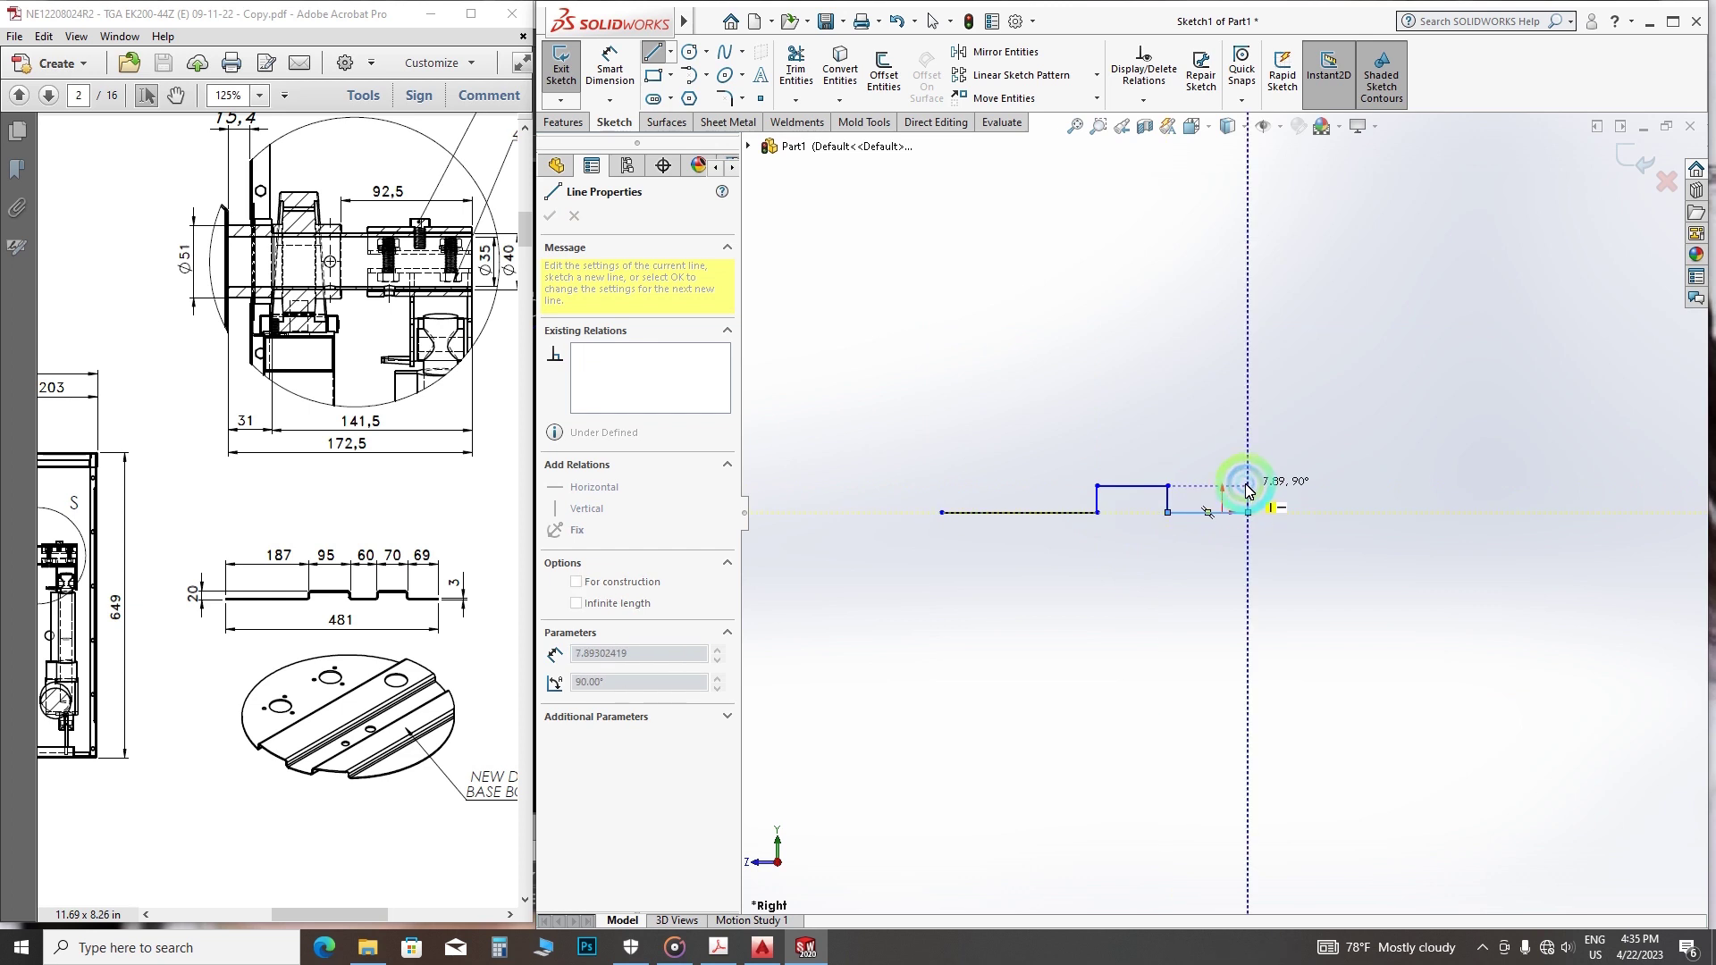
click(1329, 510)
right_click(1440, 524)
click(1462, 537)
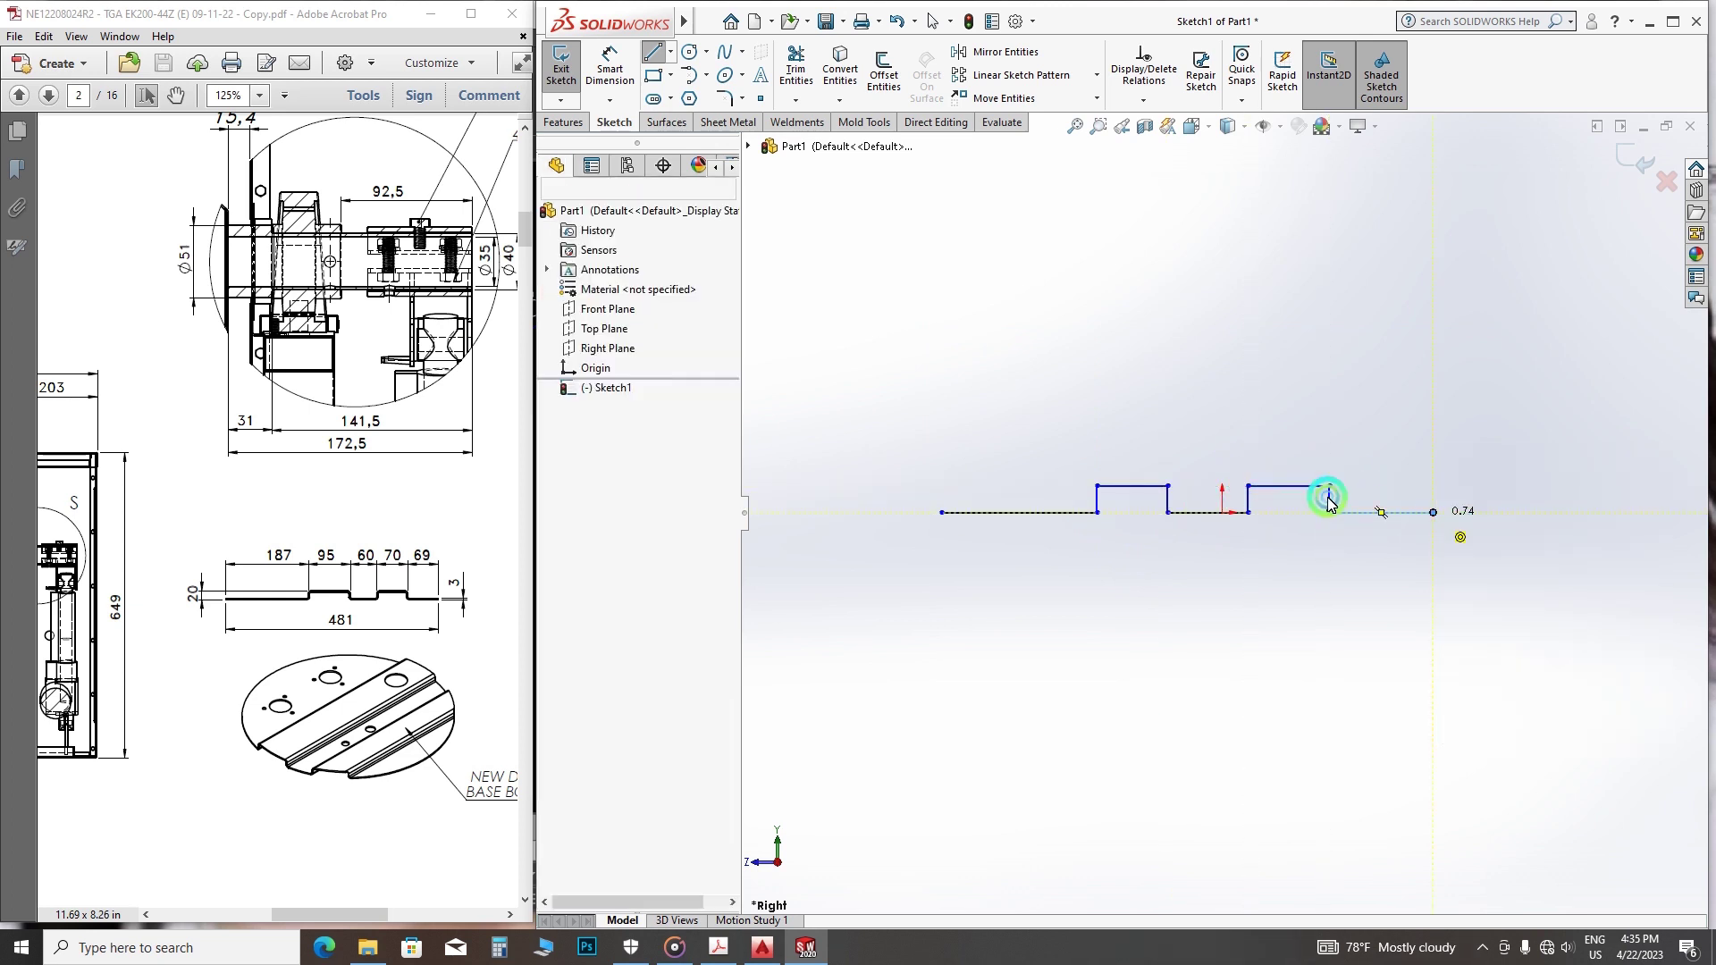
click(611, 74)
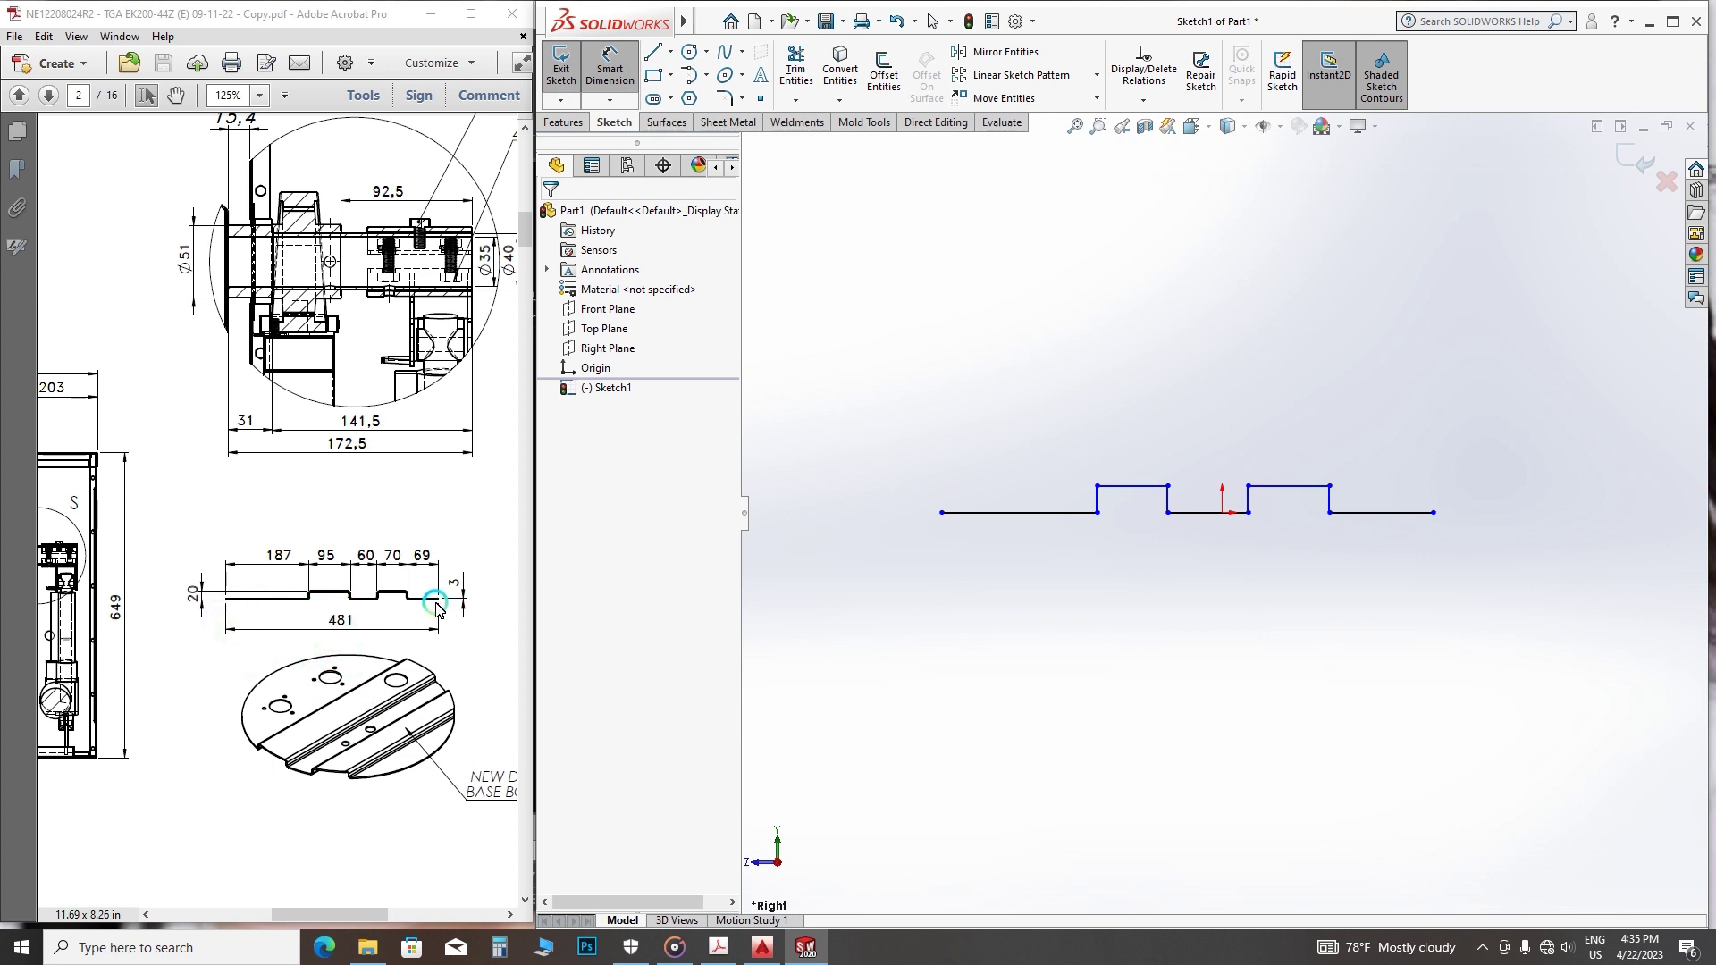
- Dimension the profile's 481 overall length and its 187 left flat segment
click(941, 512)
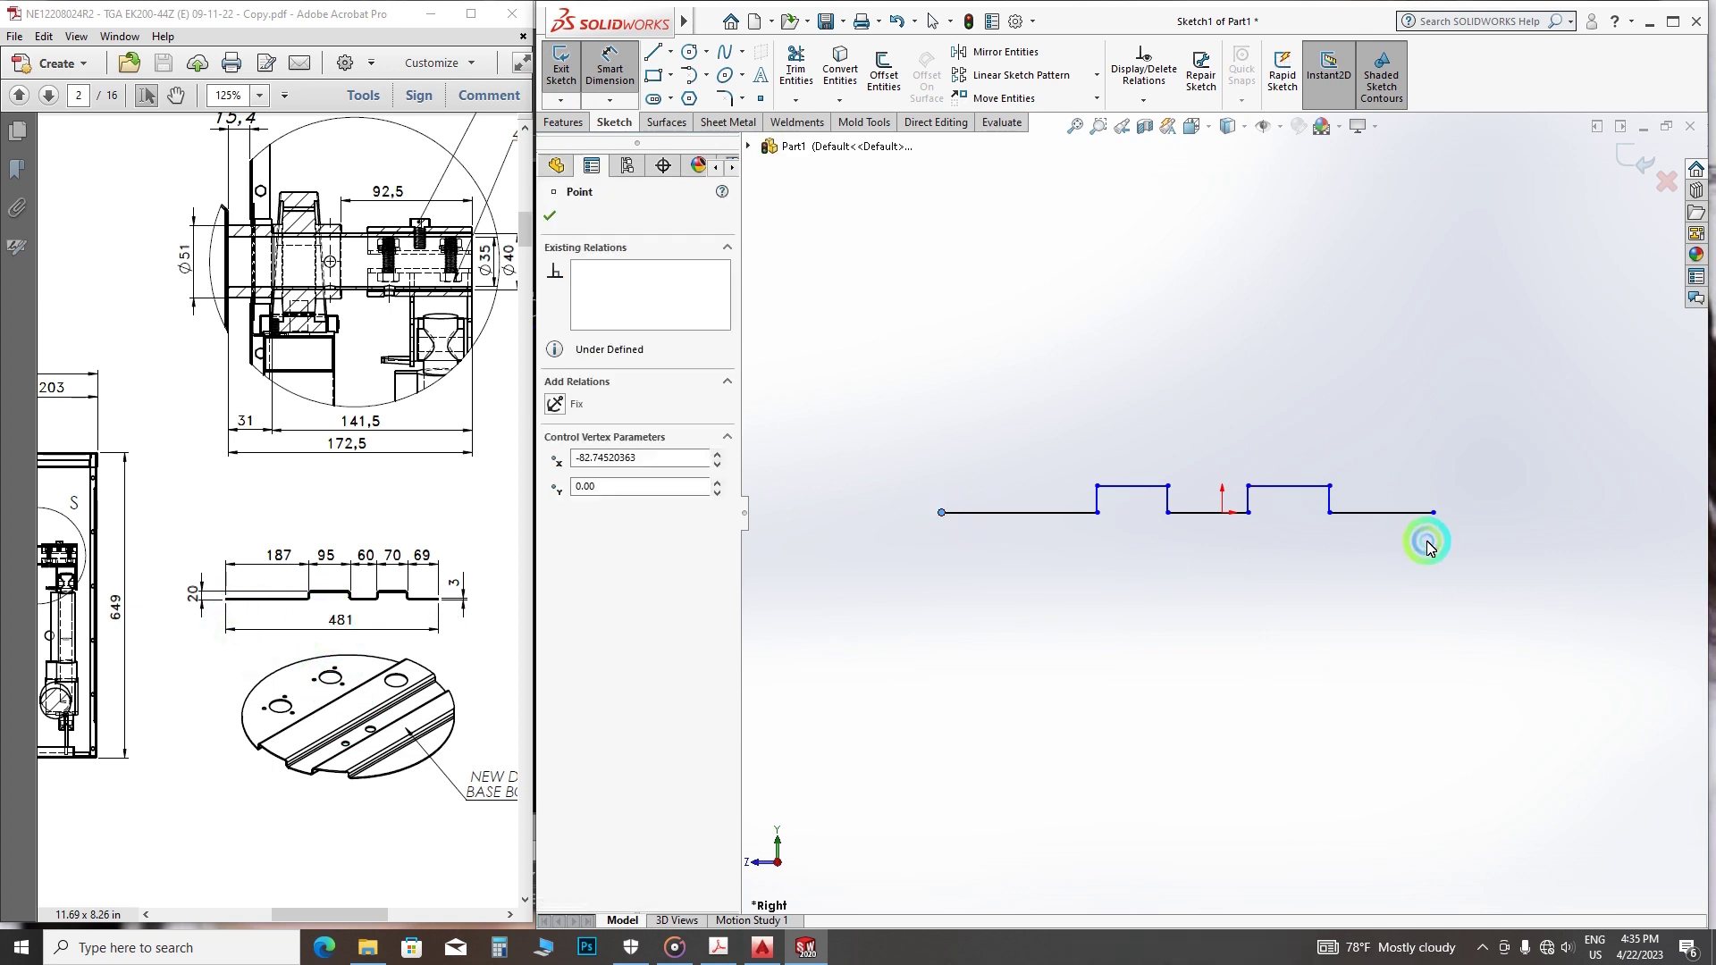
click(1434, 513)
click(1268, 631)
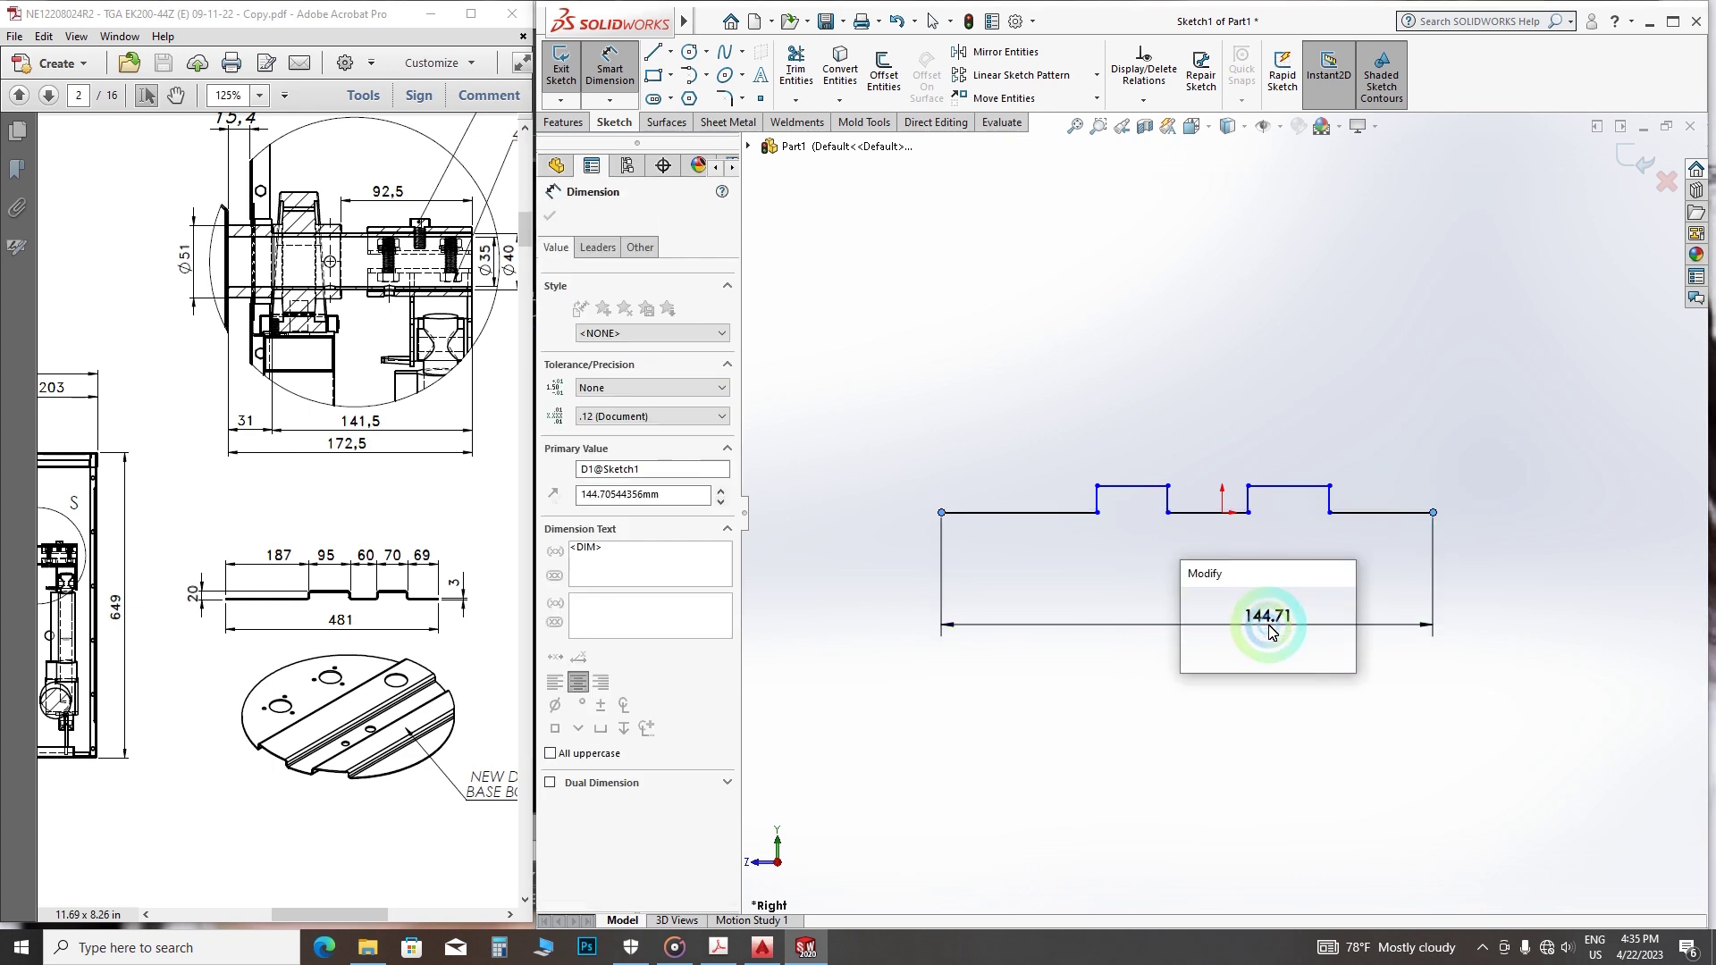
text(481)
key(Return)
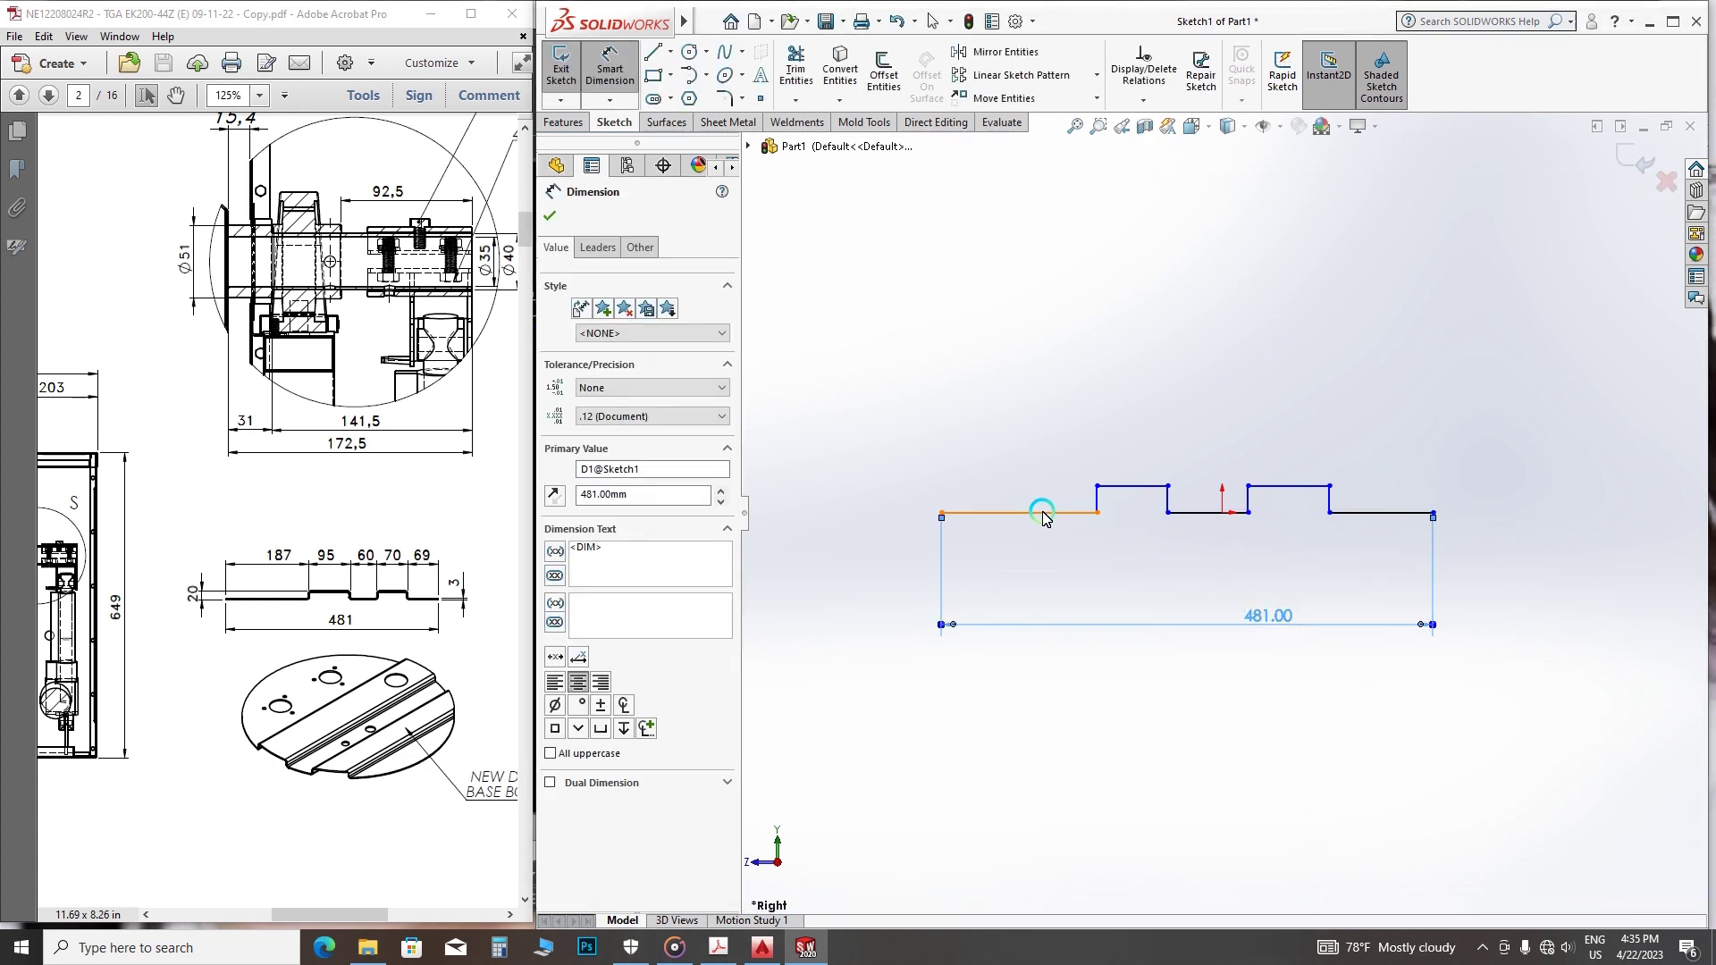
click(1042, 513)
click(1023, 450)
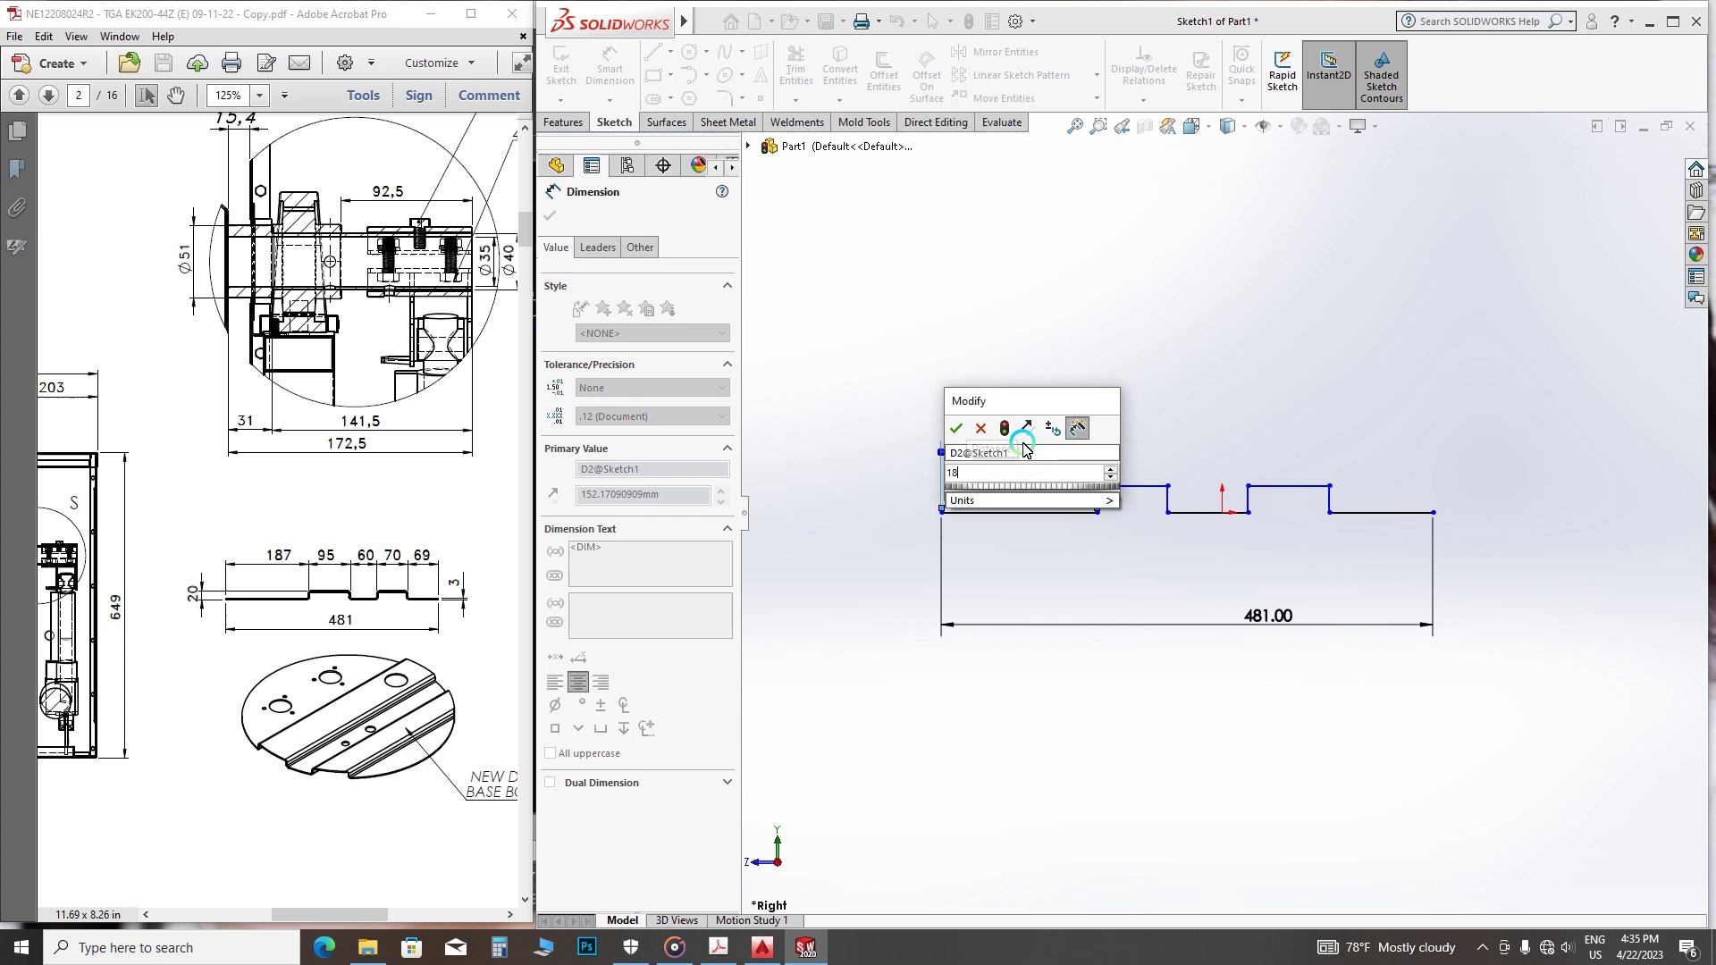
text(187)
key(Return)
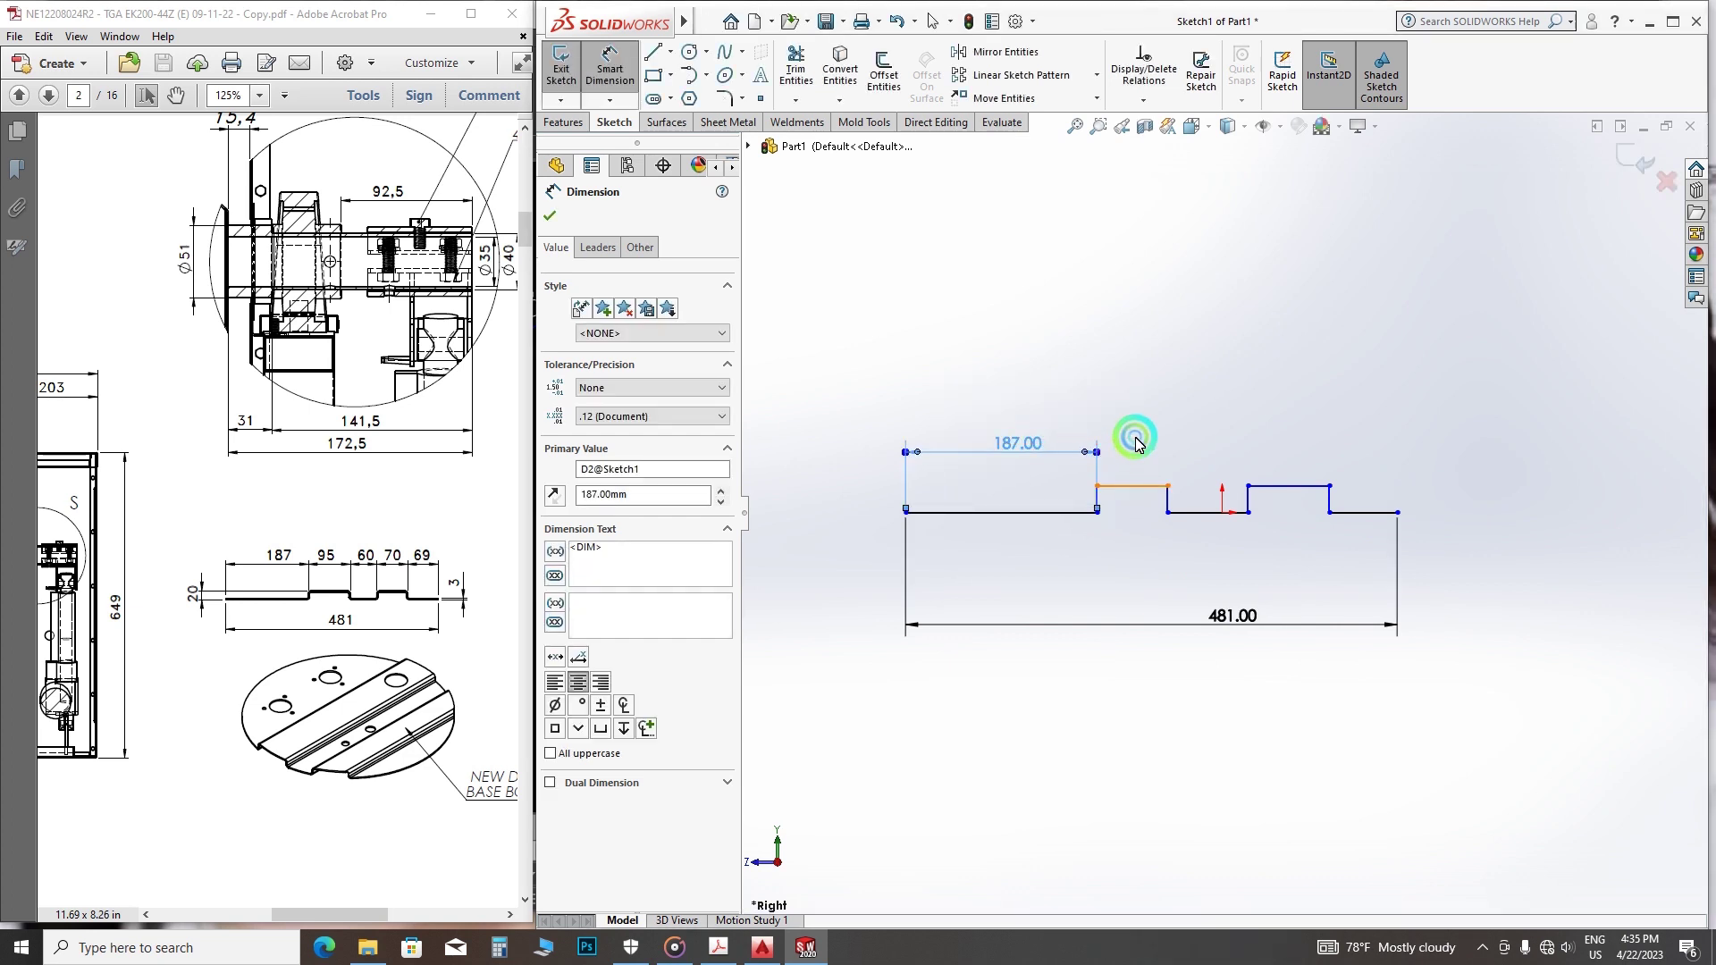
- Dimension the rib and middle segments as 95, 60 and 70, discarding the unfinished right-end dimension
click(1134, 438)
text(95)
key(Return)
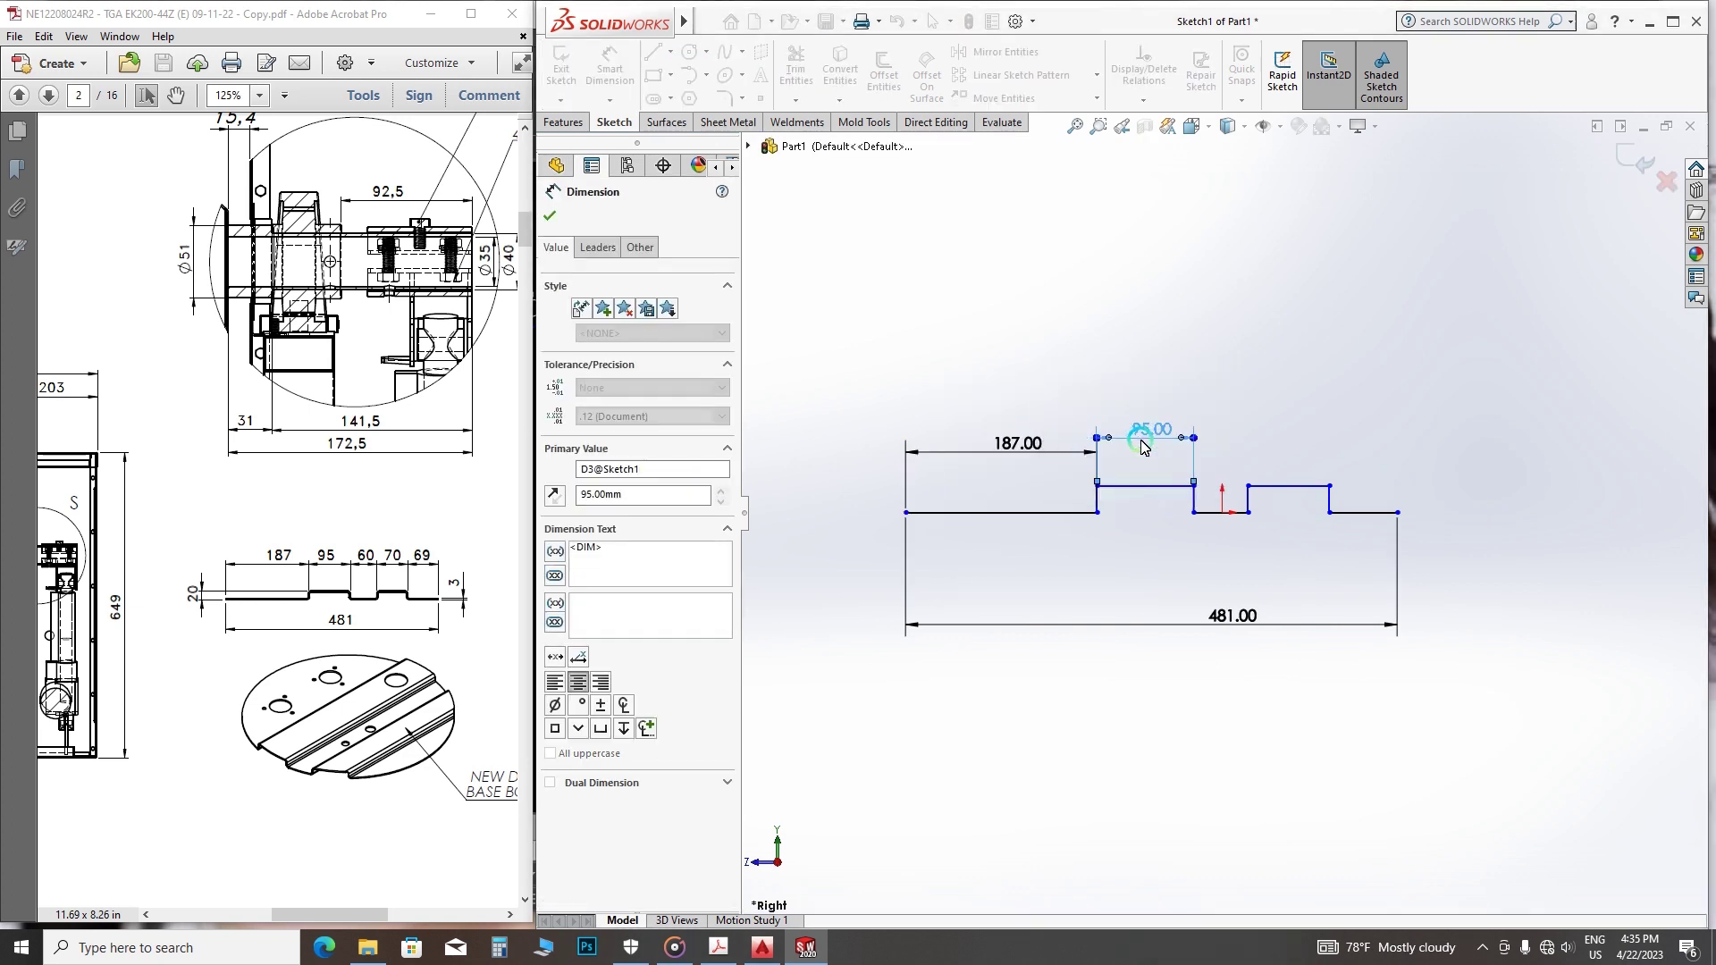
click(1235, 516)
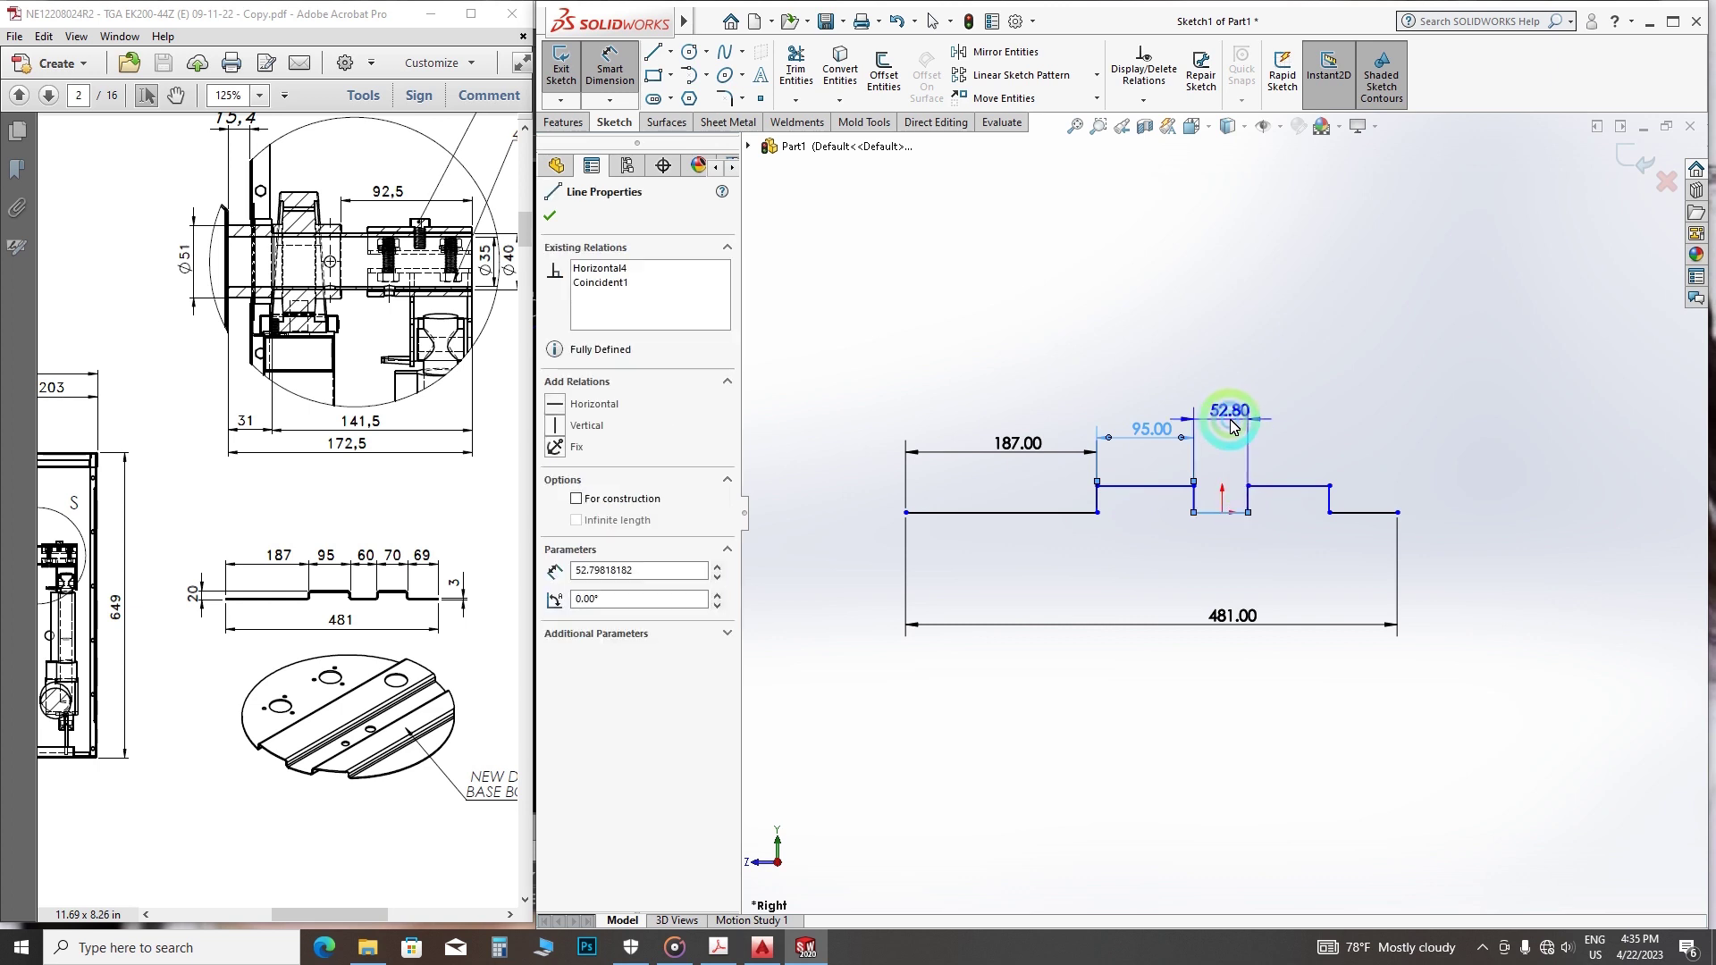
click(1230, 433)
text(60)
key(Return)
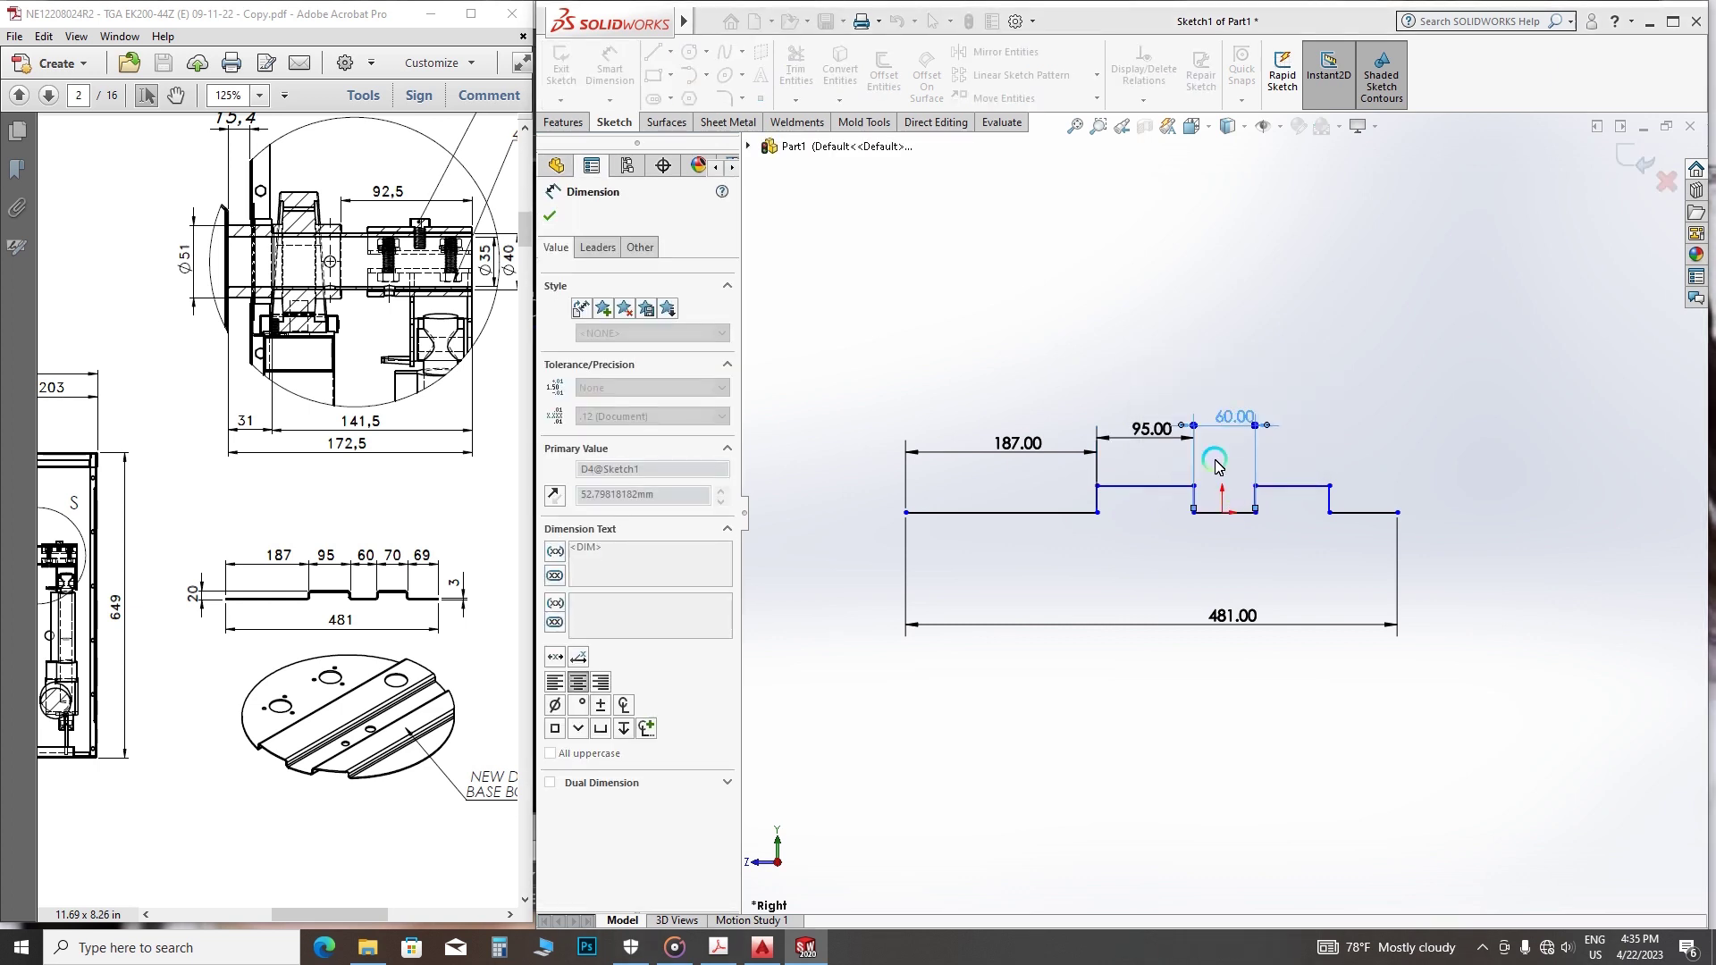
click(1294, 487)
click(1299, 444)
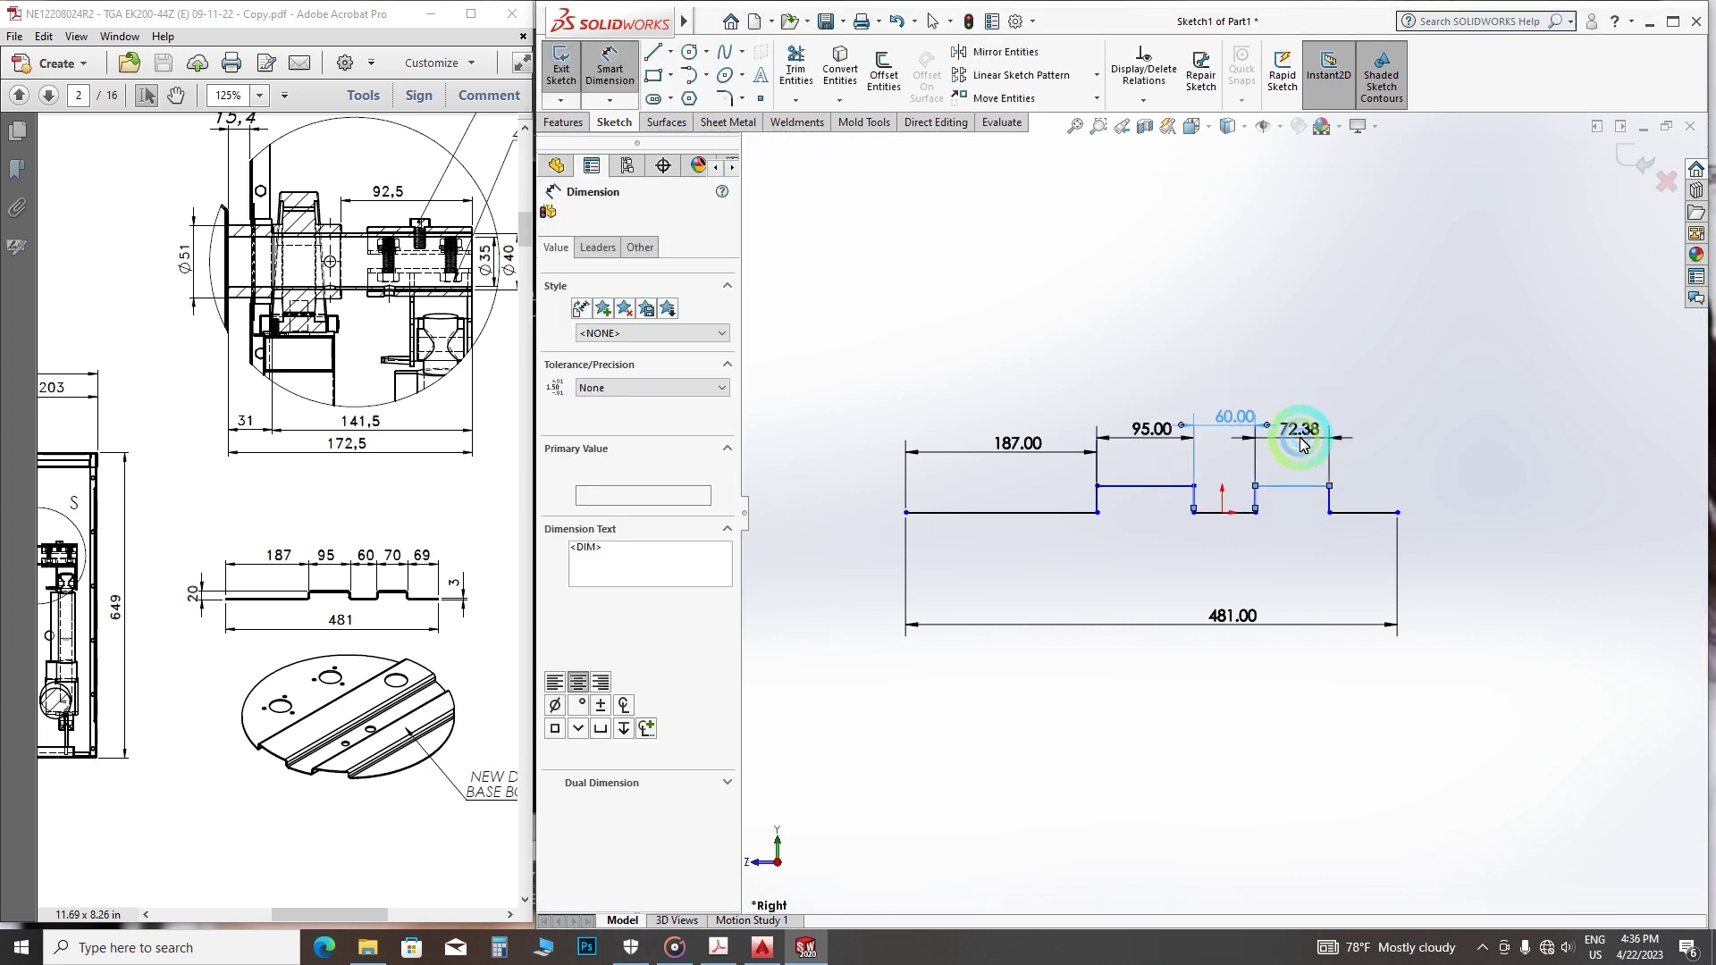
text(70)
key(Return)
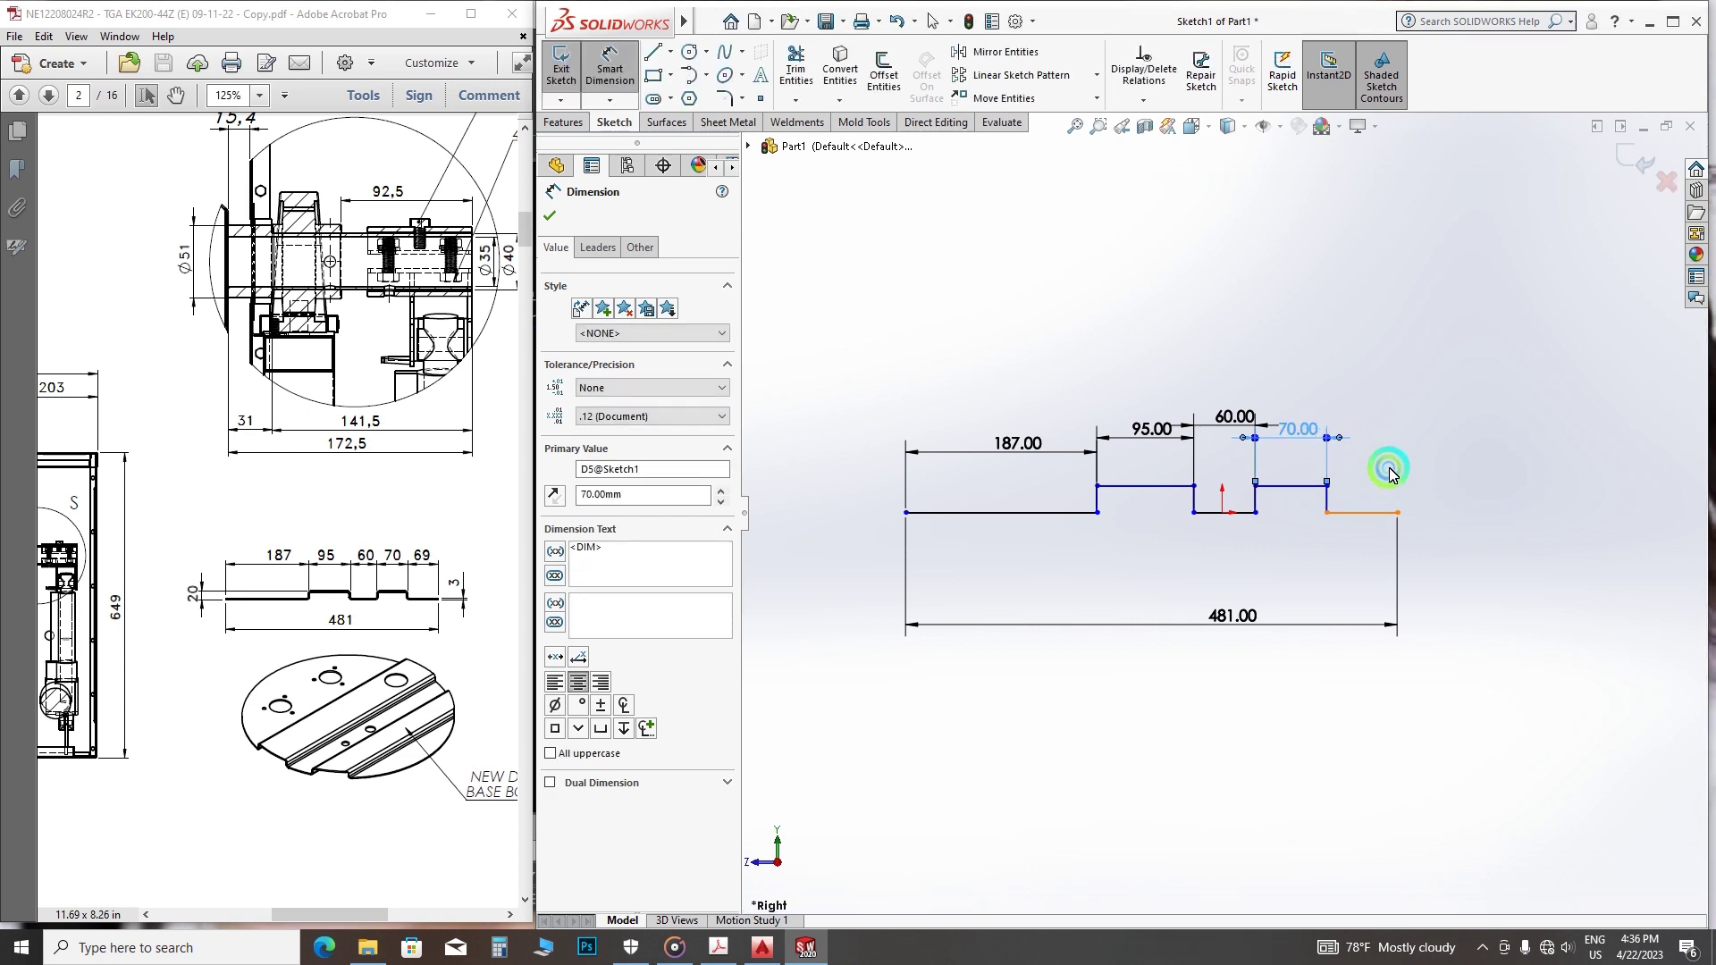
click(1390, 472)
click(1391, 473)
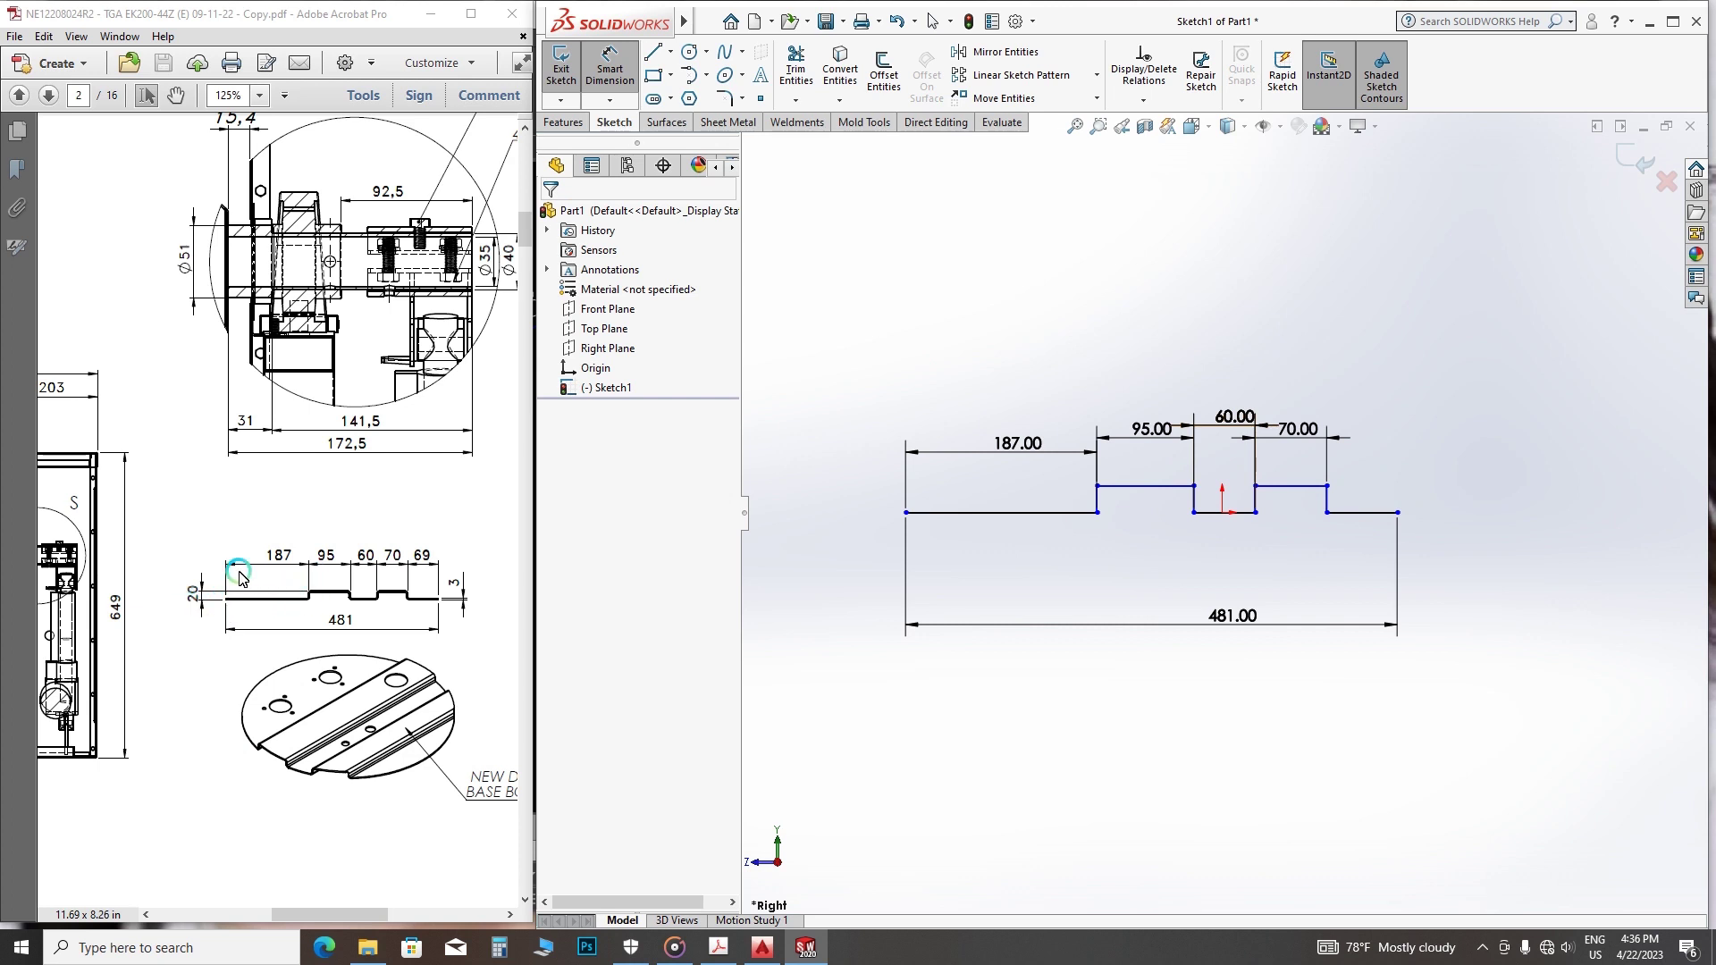
ctrl+scroll(469, 616, up, 3)
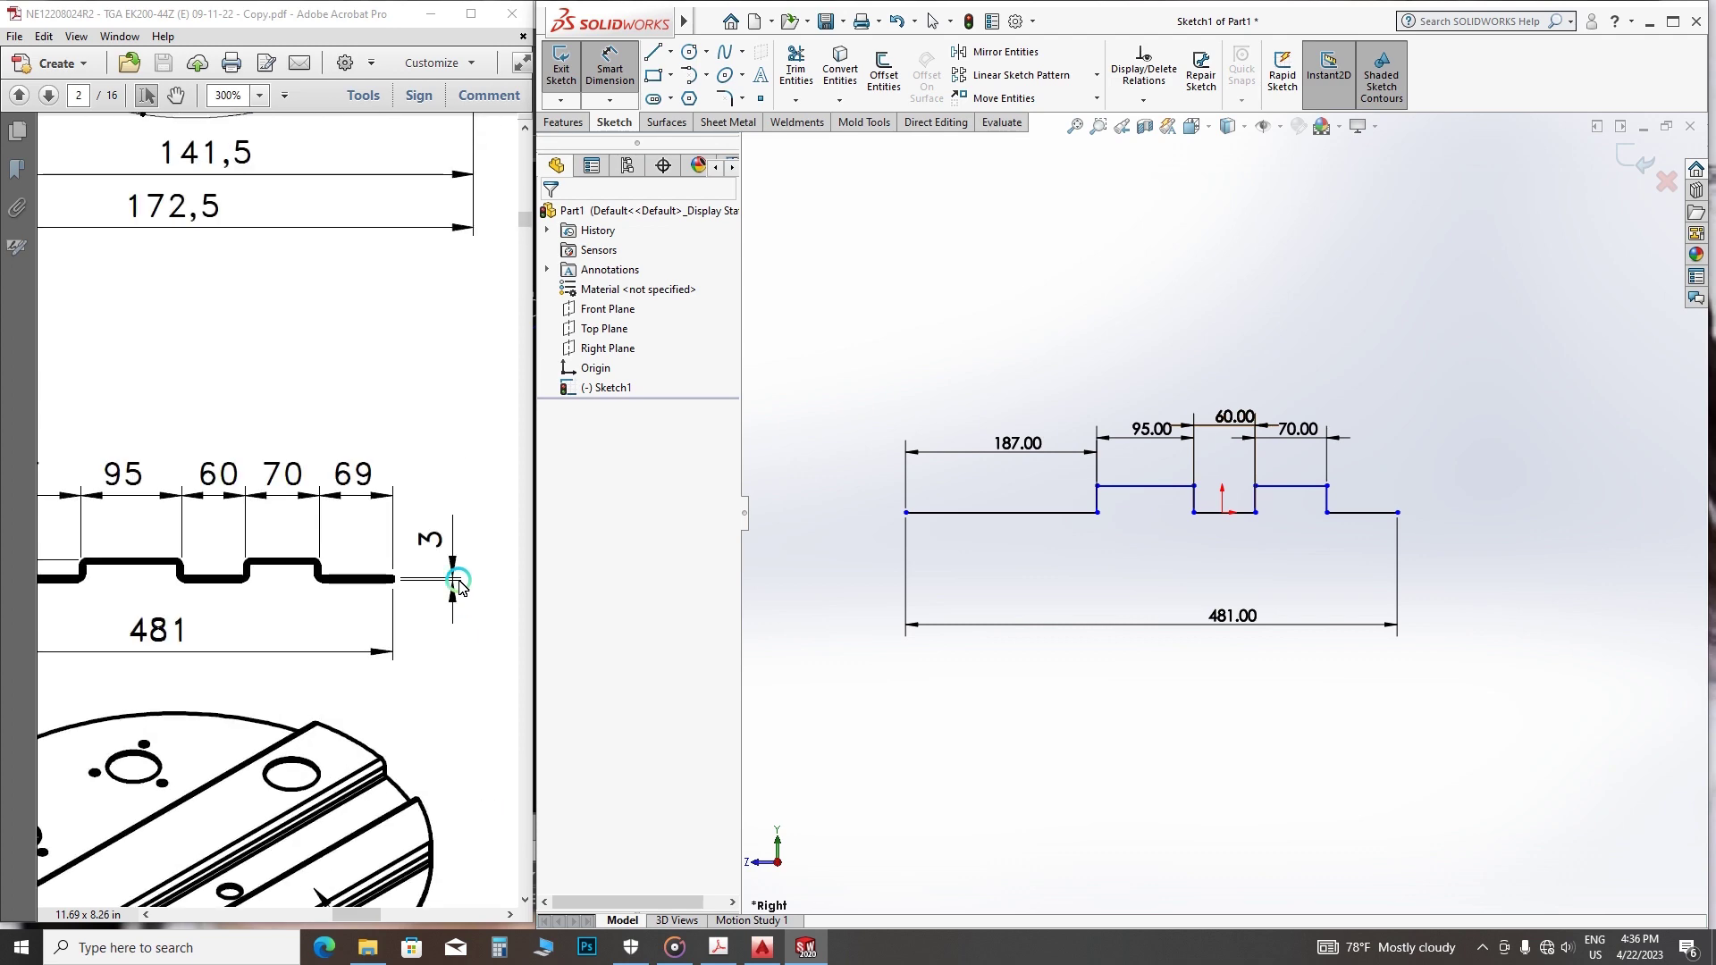
ctrl+scroll(424, 563, down, 1)
ctrl+scroll(452, 525, down, 1)
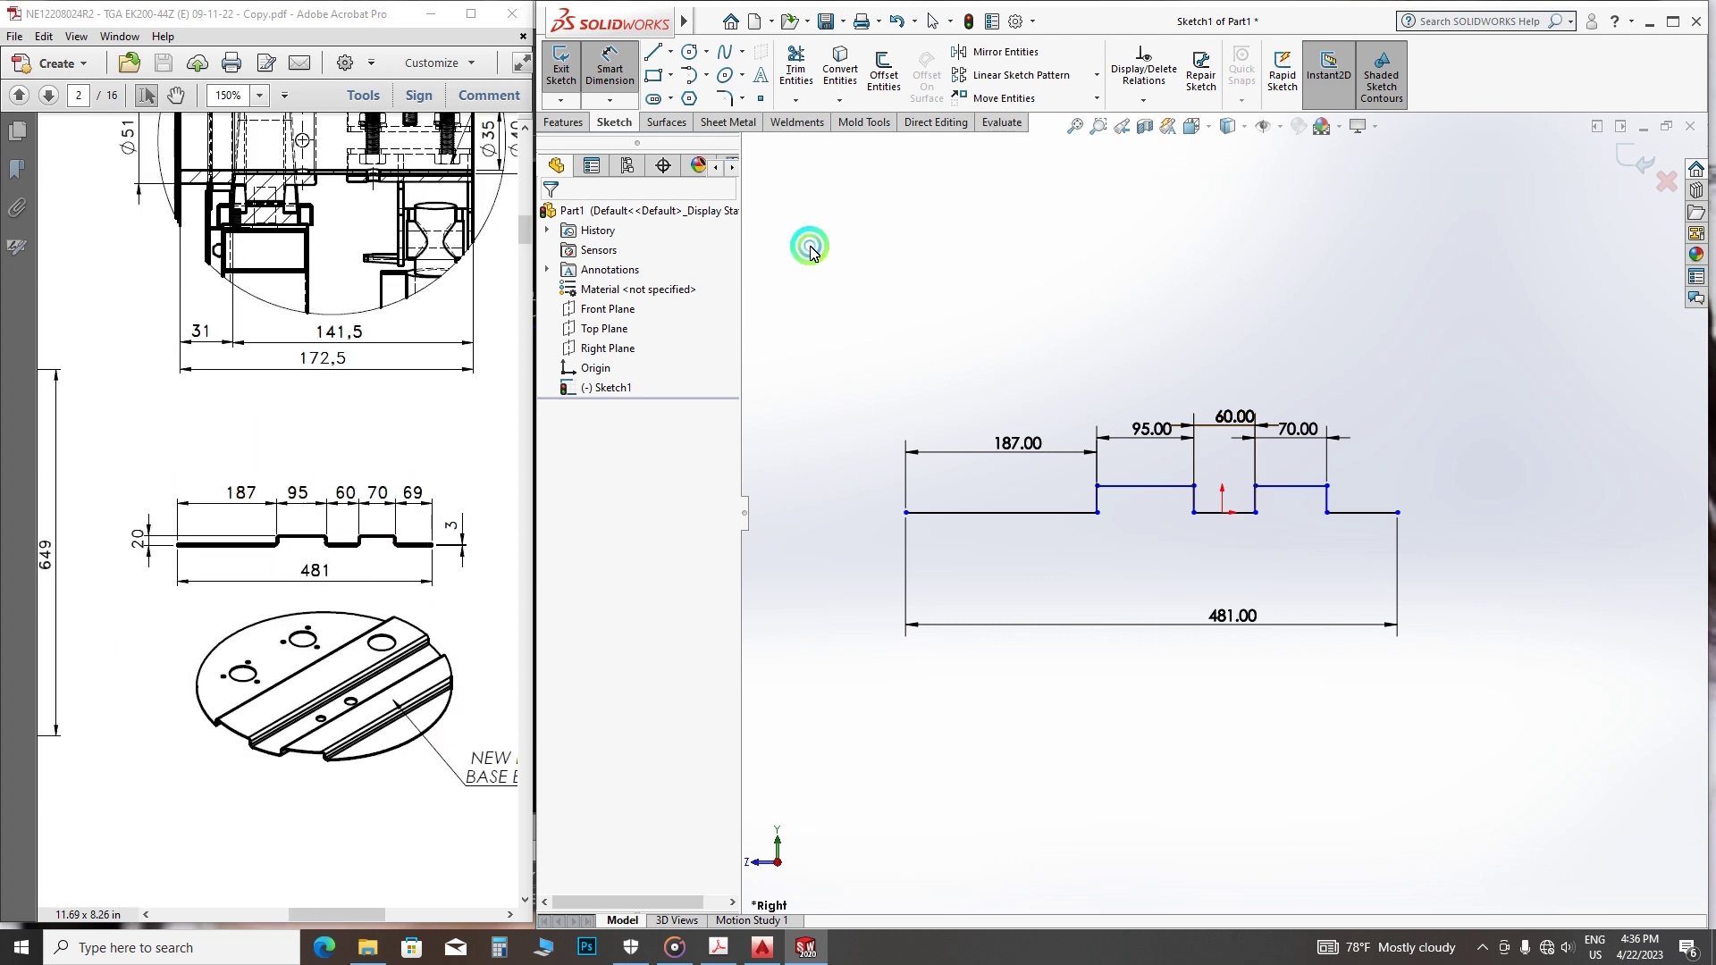
- Dimension the rib step height as 17 mm (20-3) from the left endpoint
click(649, 101)
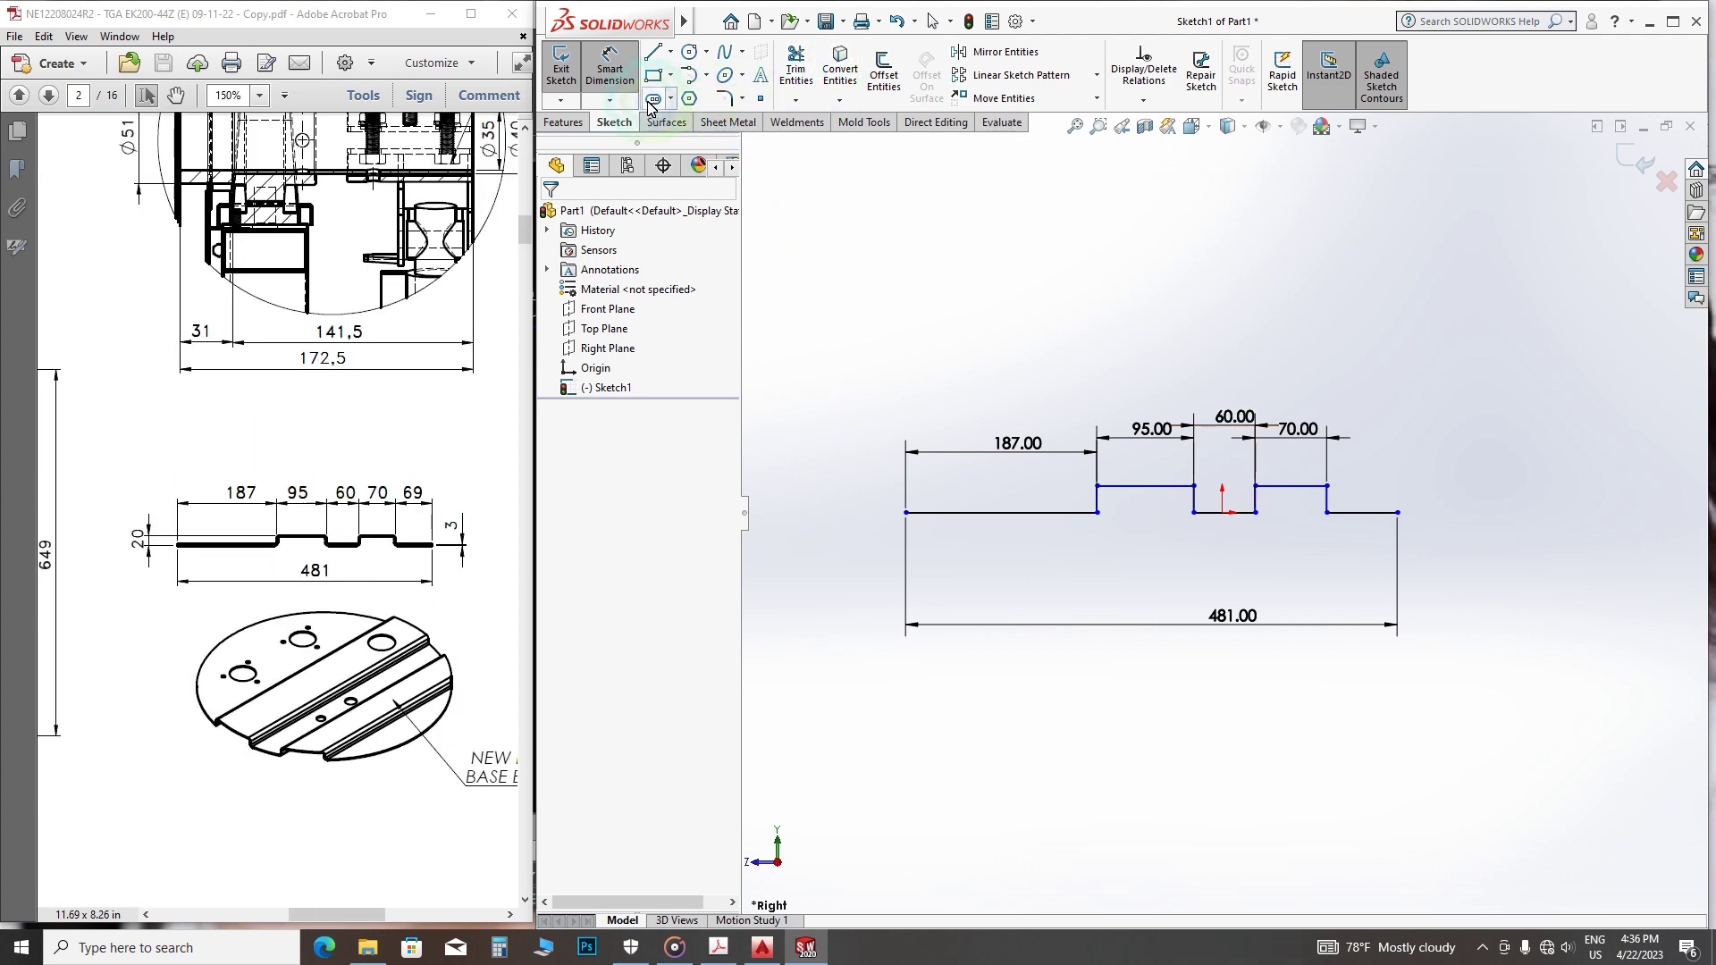
click(1130, 491)
click(896, 506)
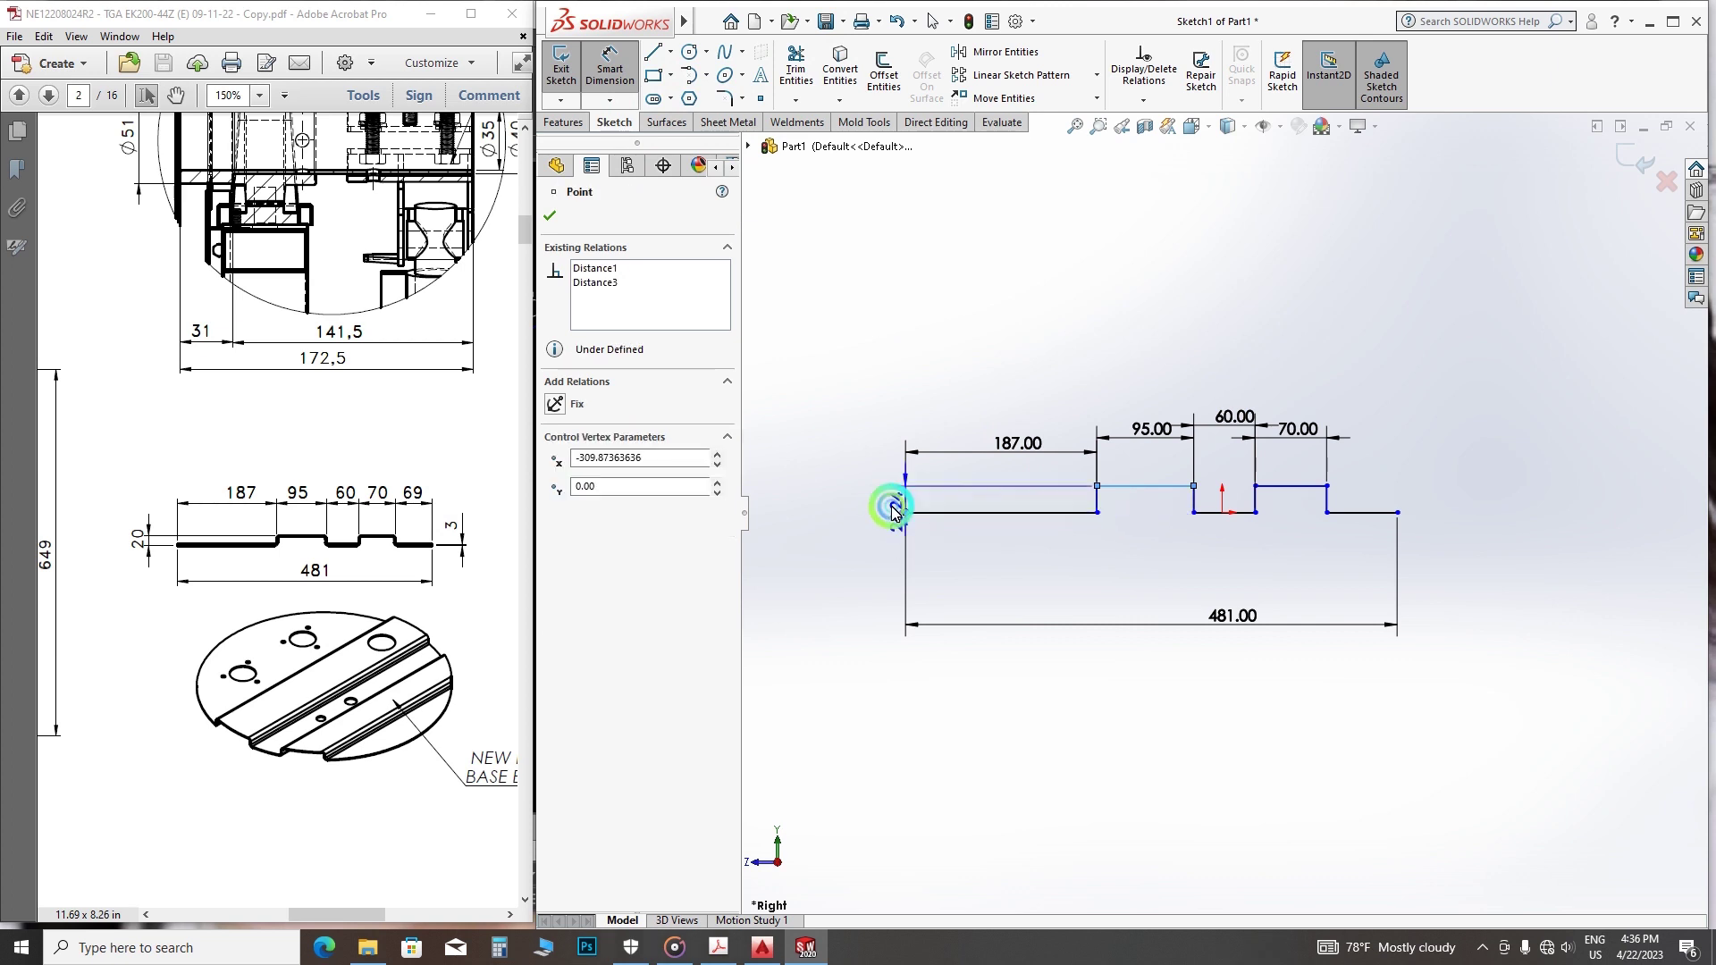
click(901, 486)
text(2)
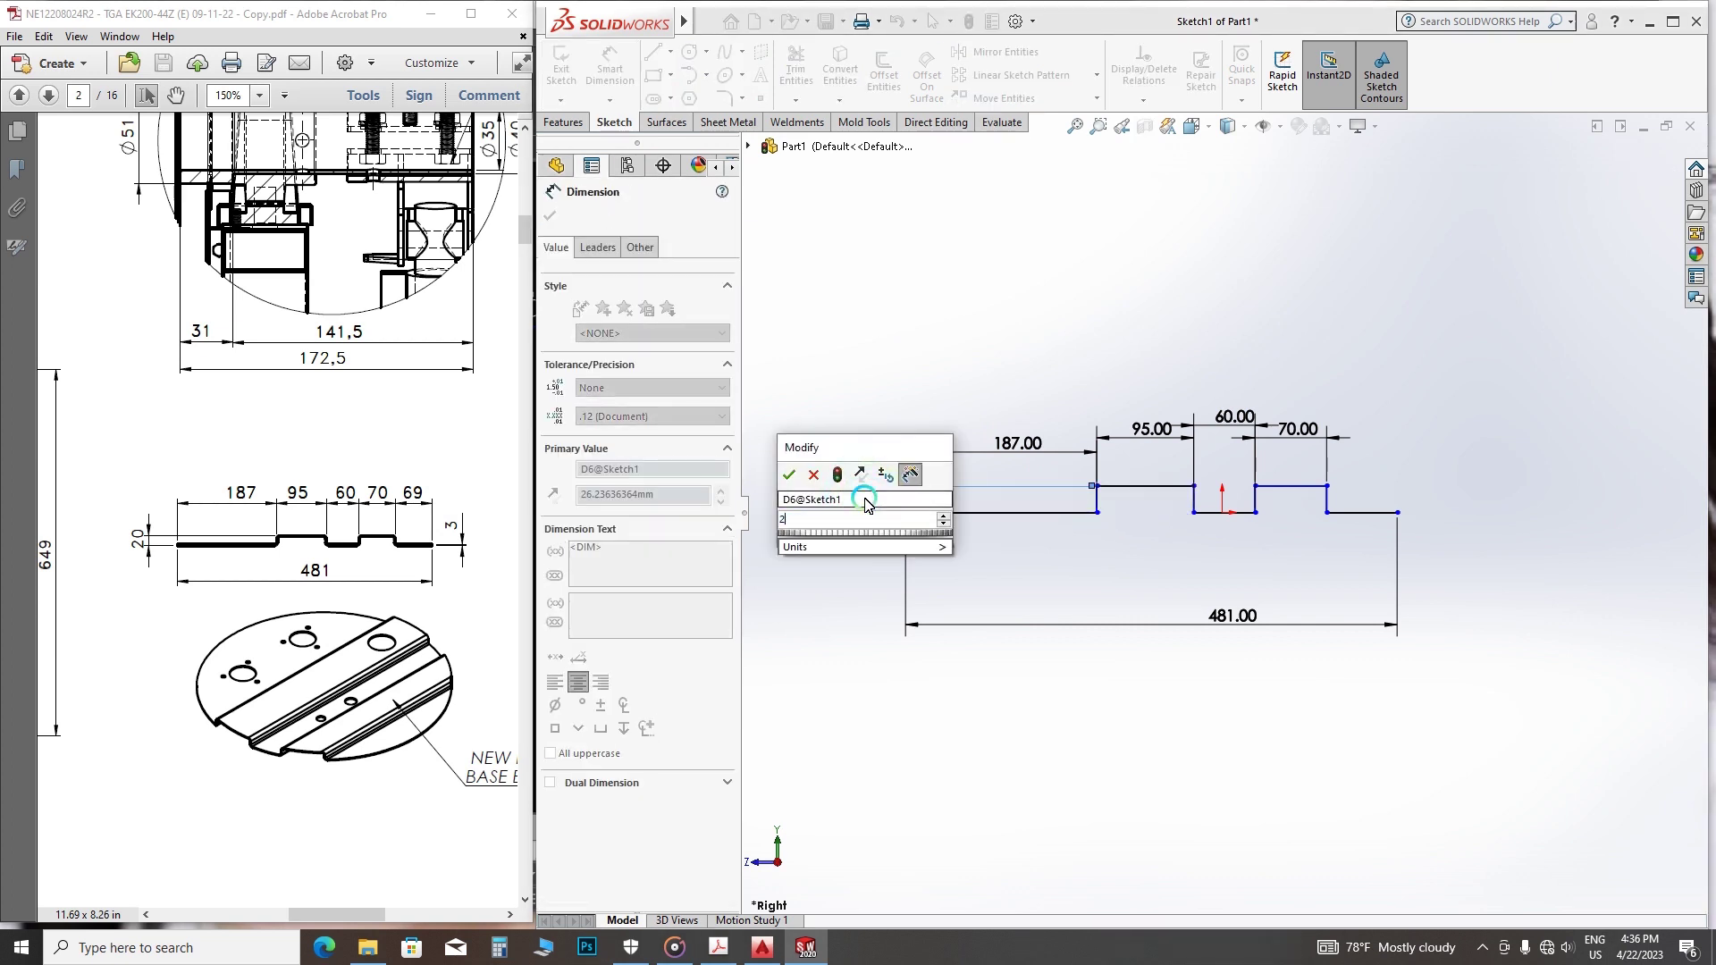
text(-3)
key(Return)
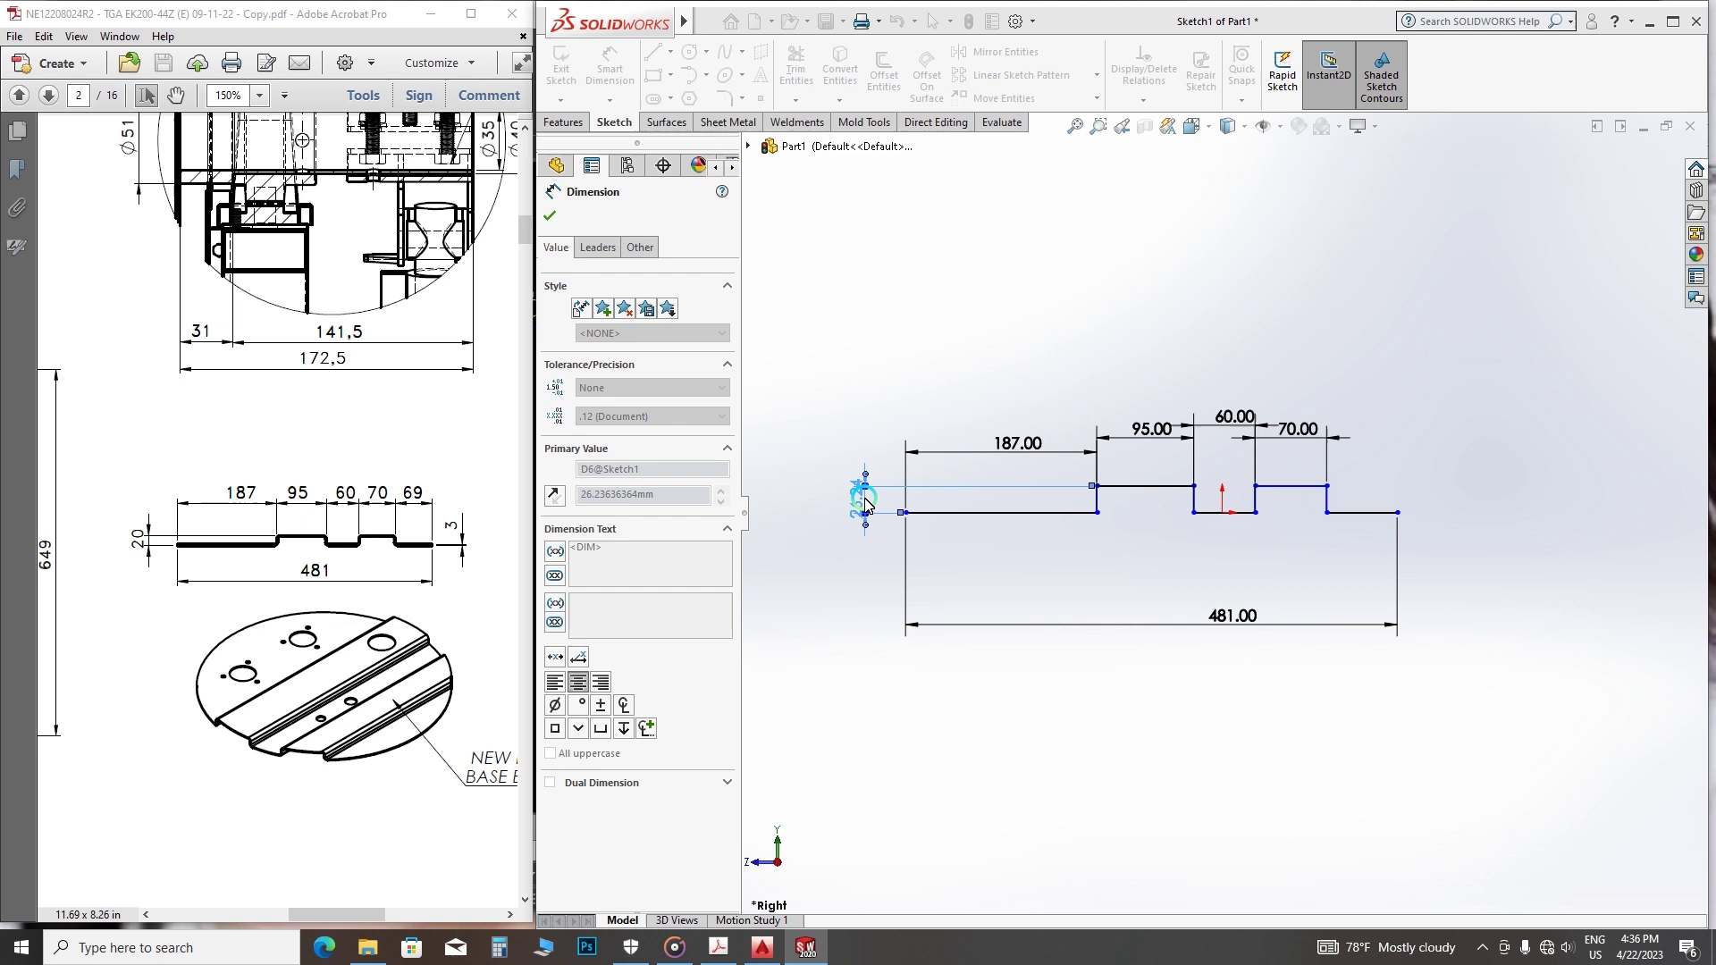
click(551, 221)
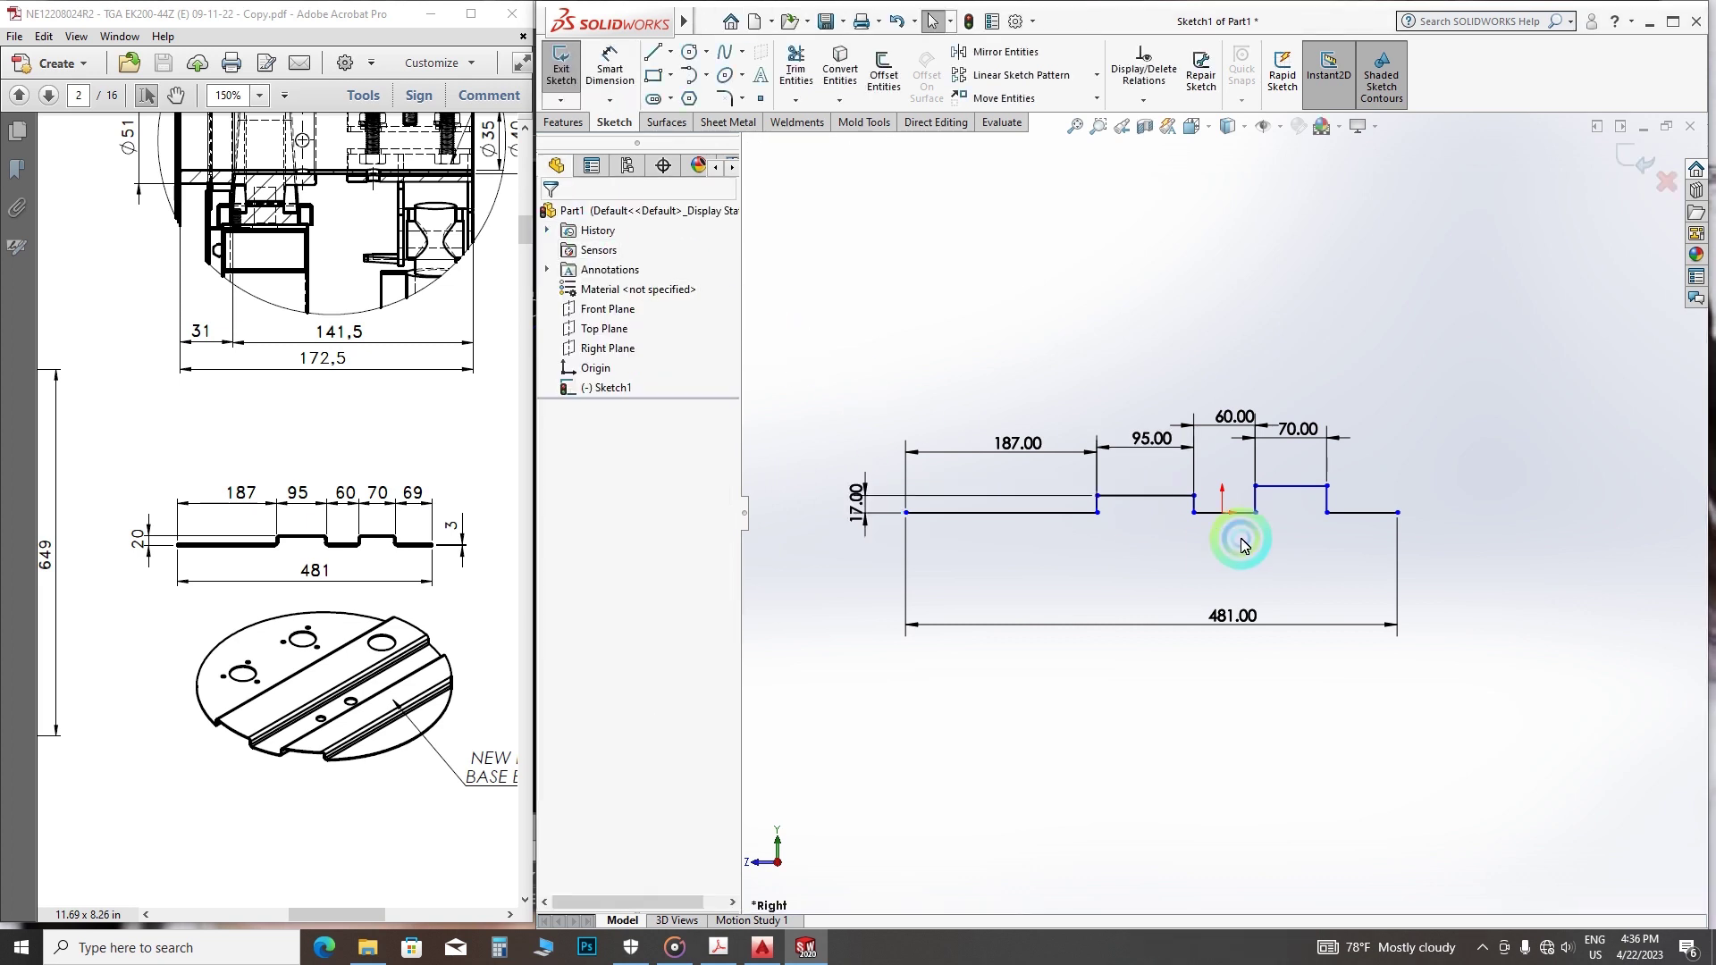
scroll(1222, 521, down, 2)
scroll(972, 483, down, 2)
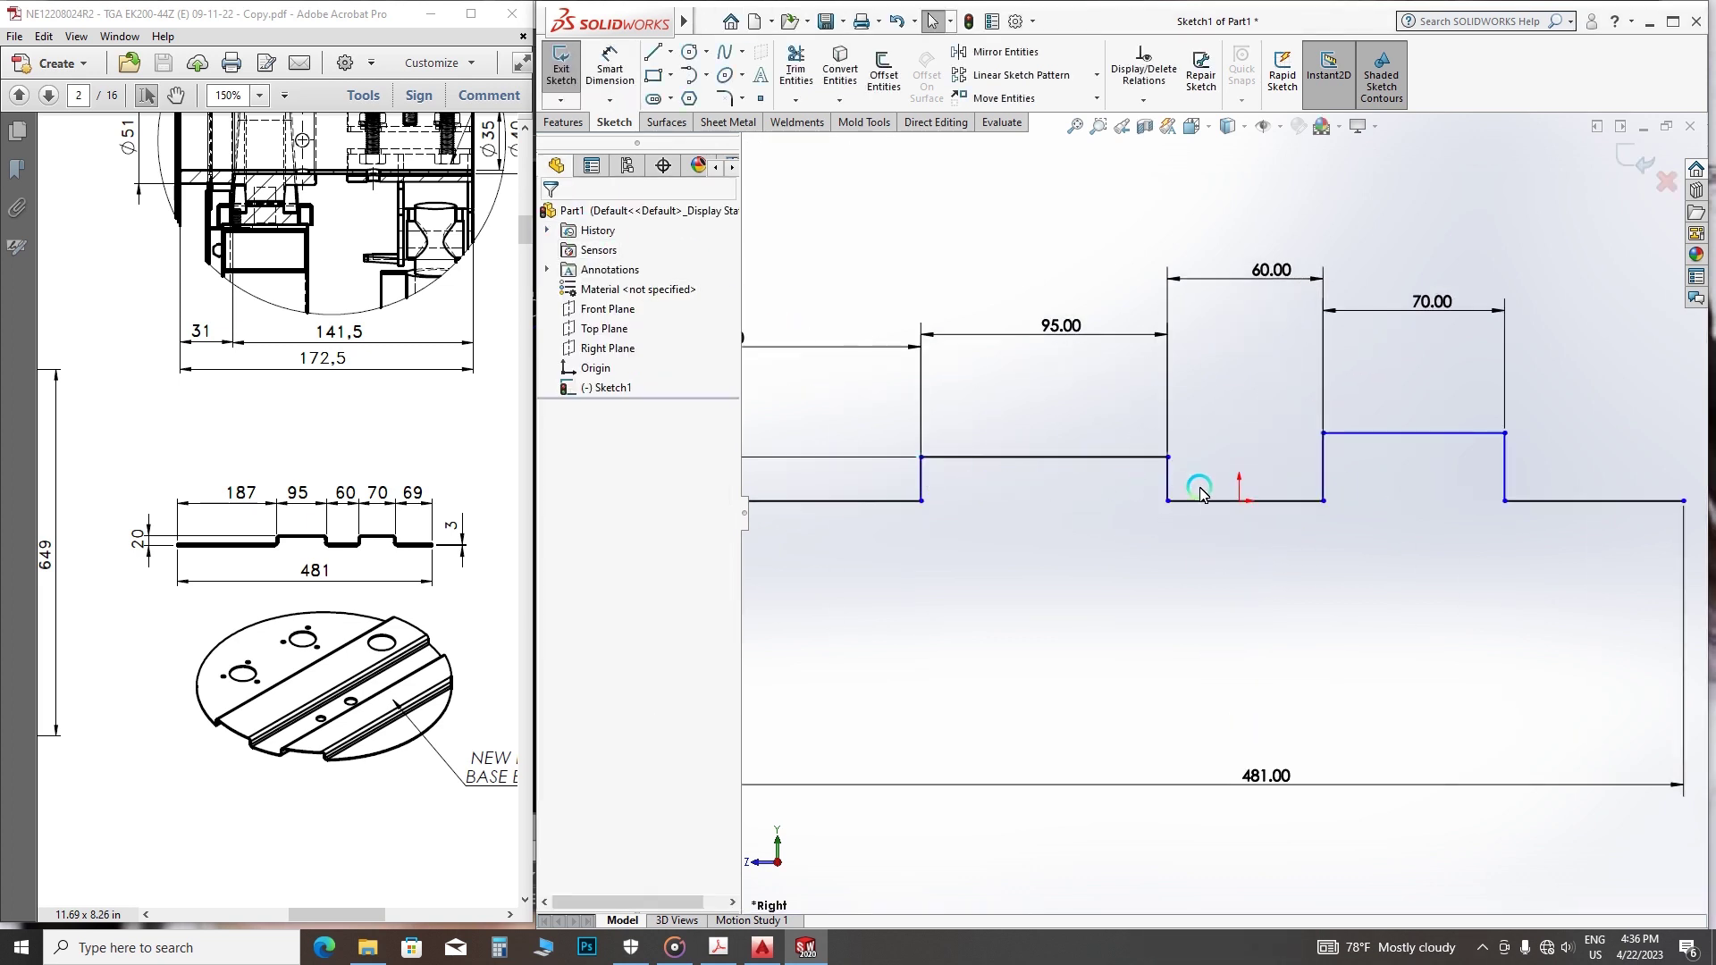
scroll(1322, 462, up, 2)
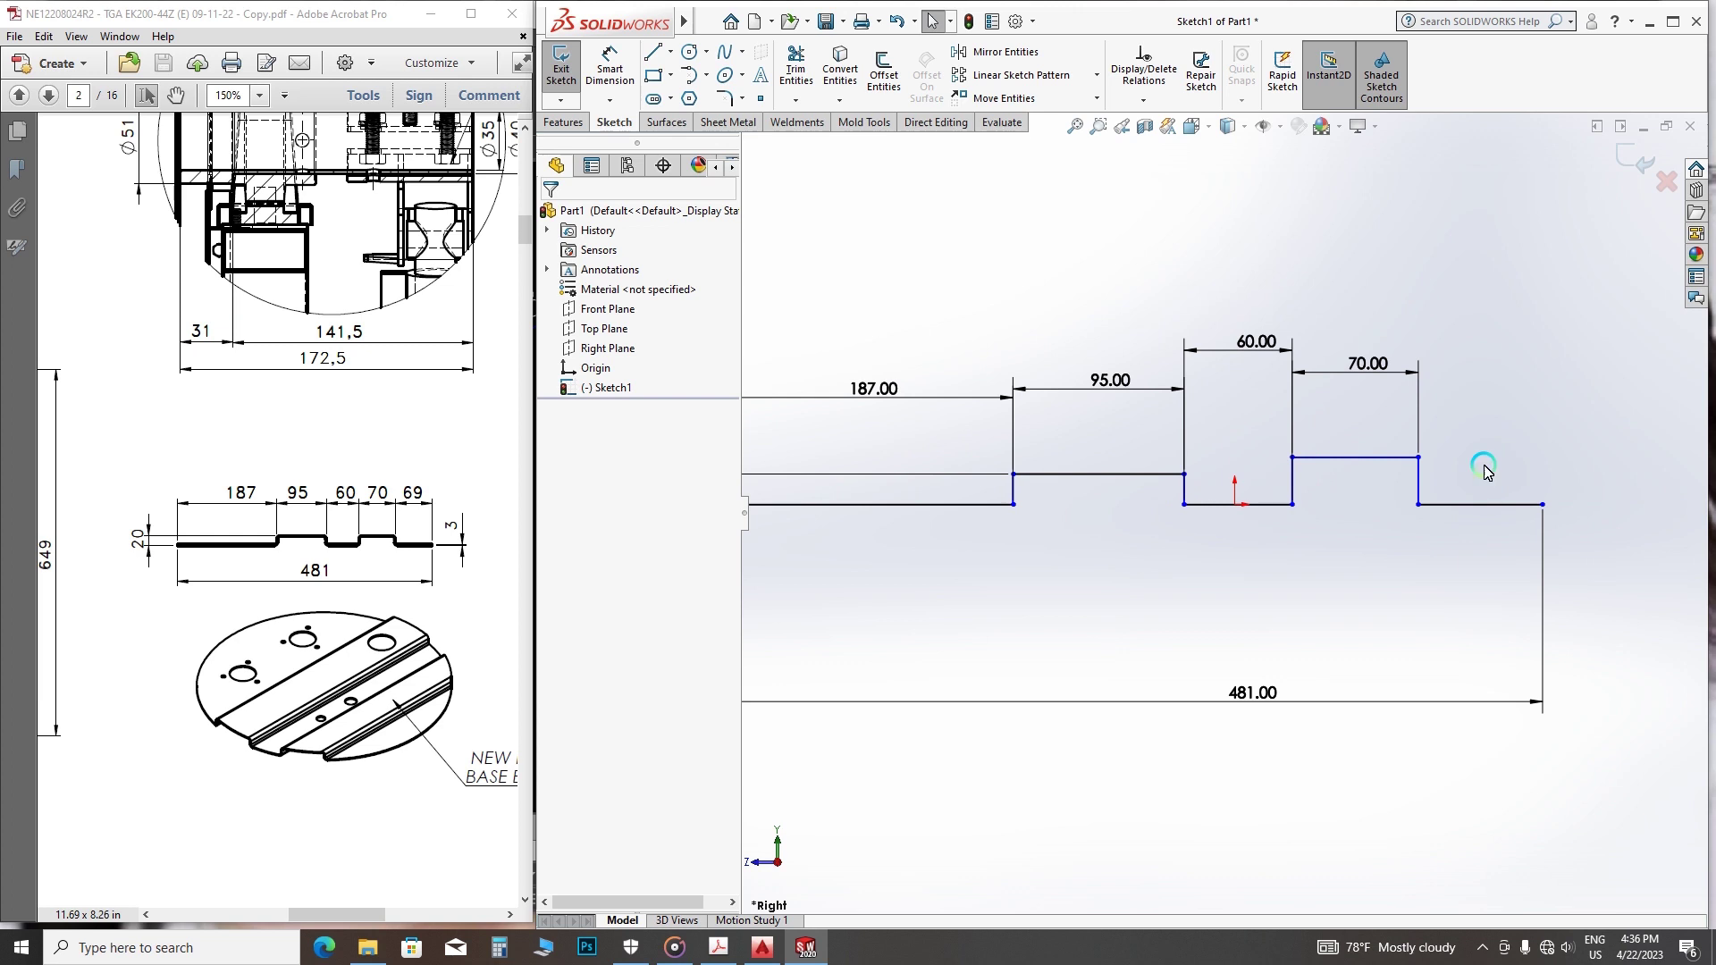
- Add an Equal relation to the four vertical step lines and fit the view
click(1016, 492)
ctrl+click(1185, 489)
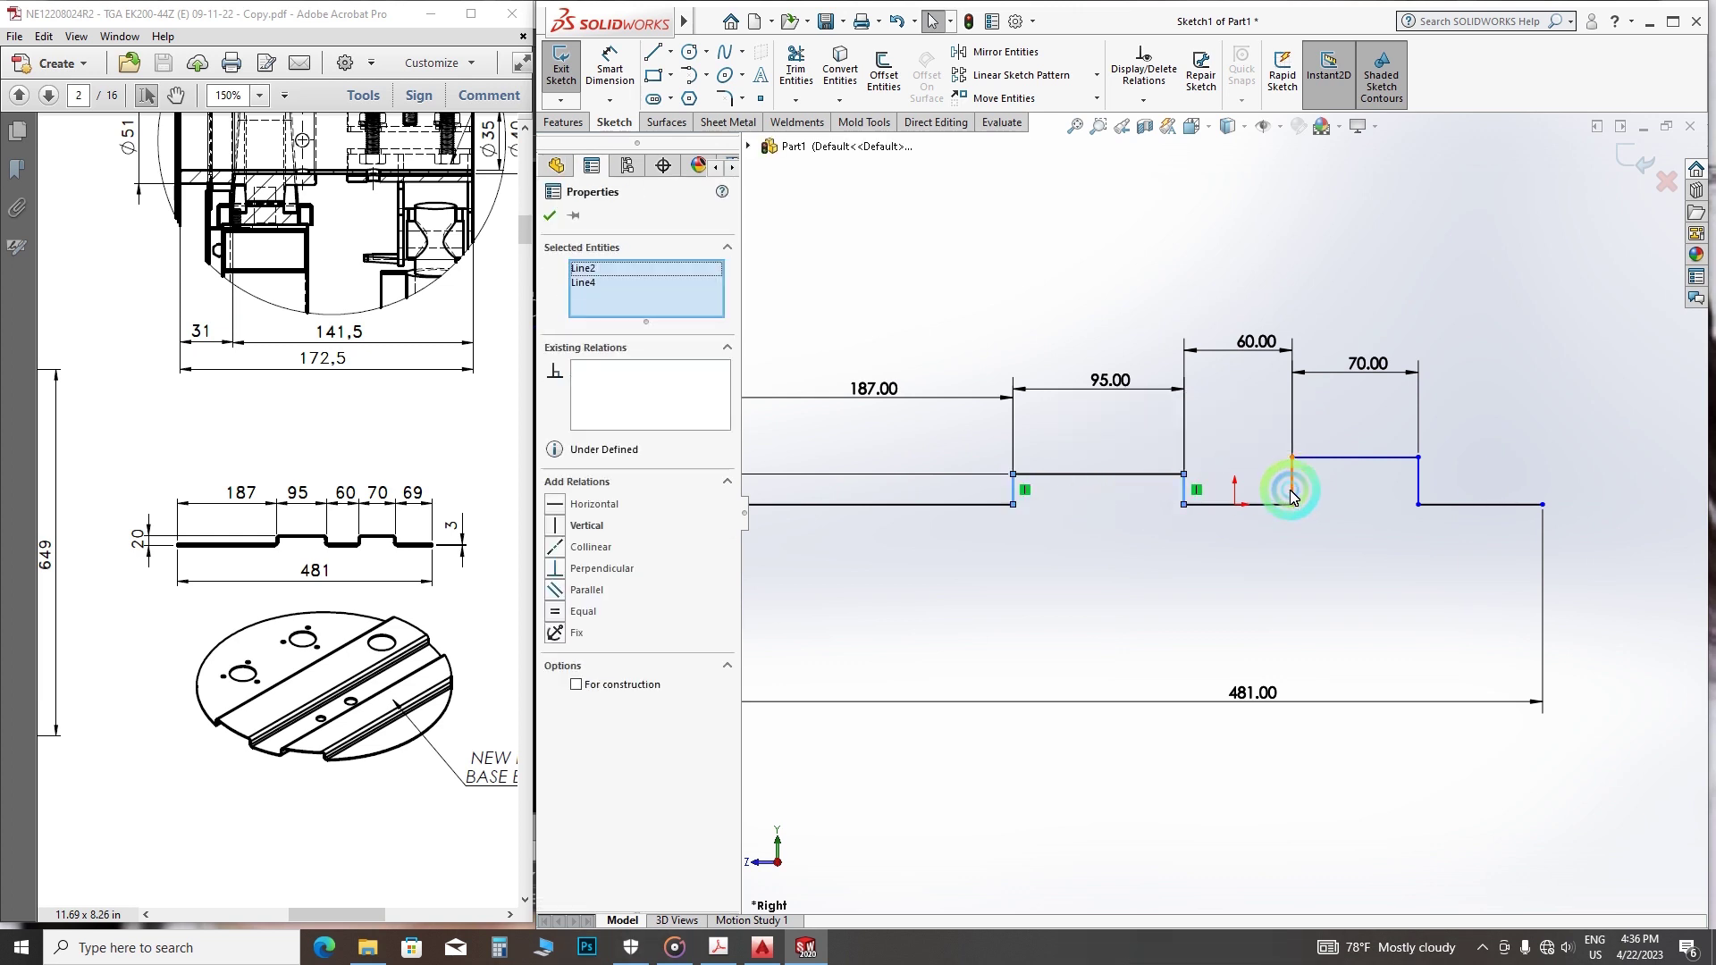
ctrl+click(1294, 489)
ctrl+click(1417, 491)
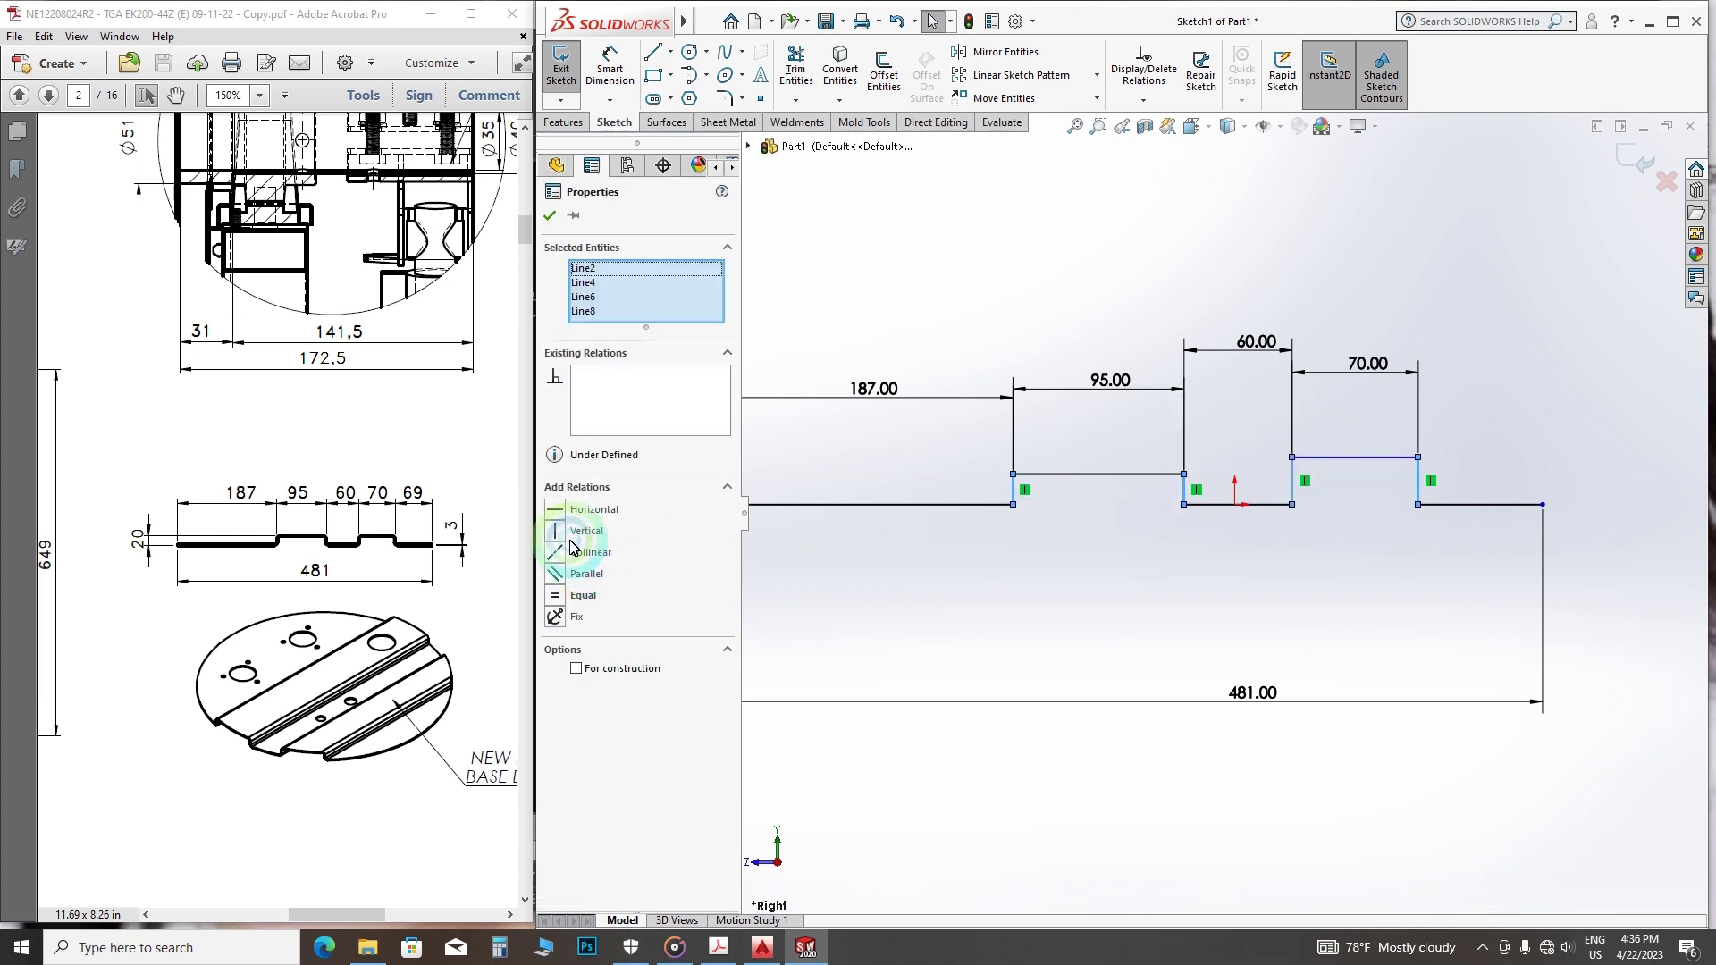
click(552, 607)
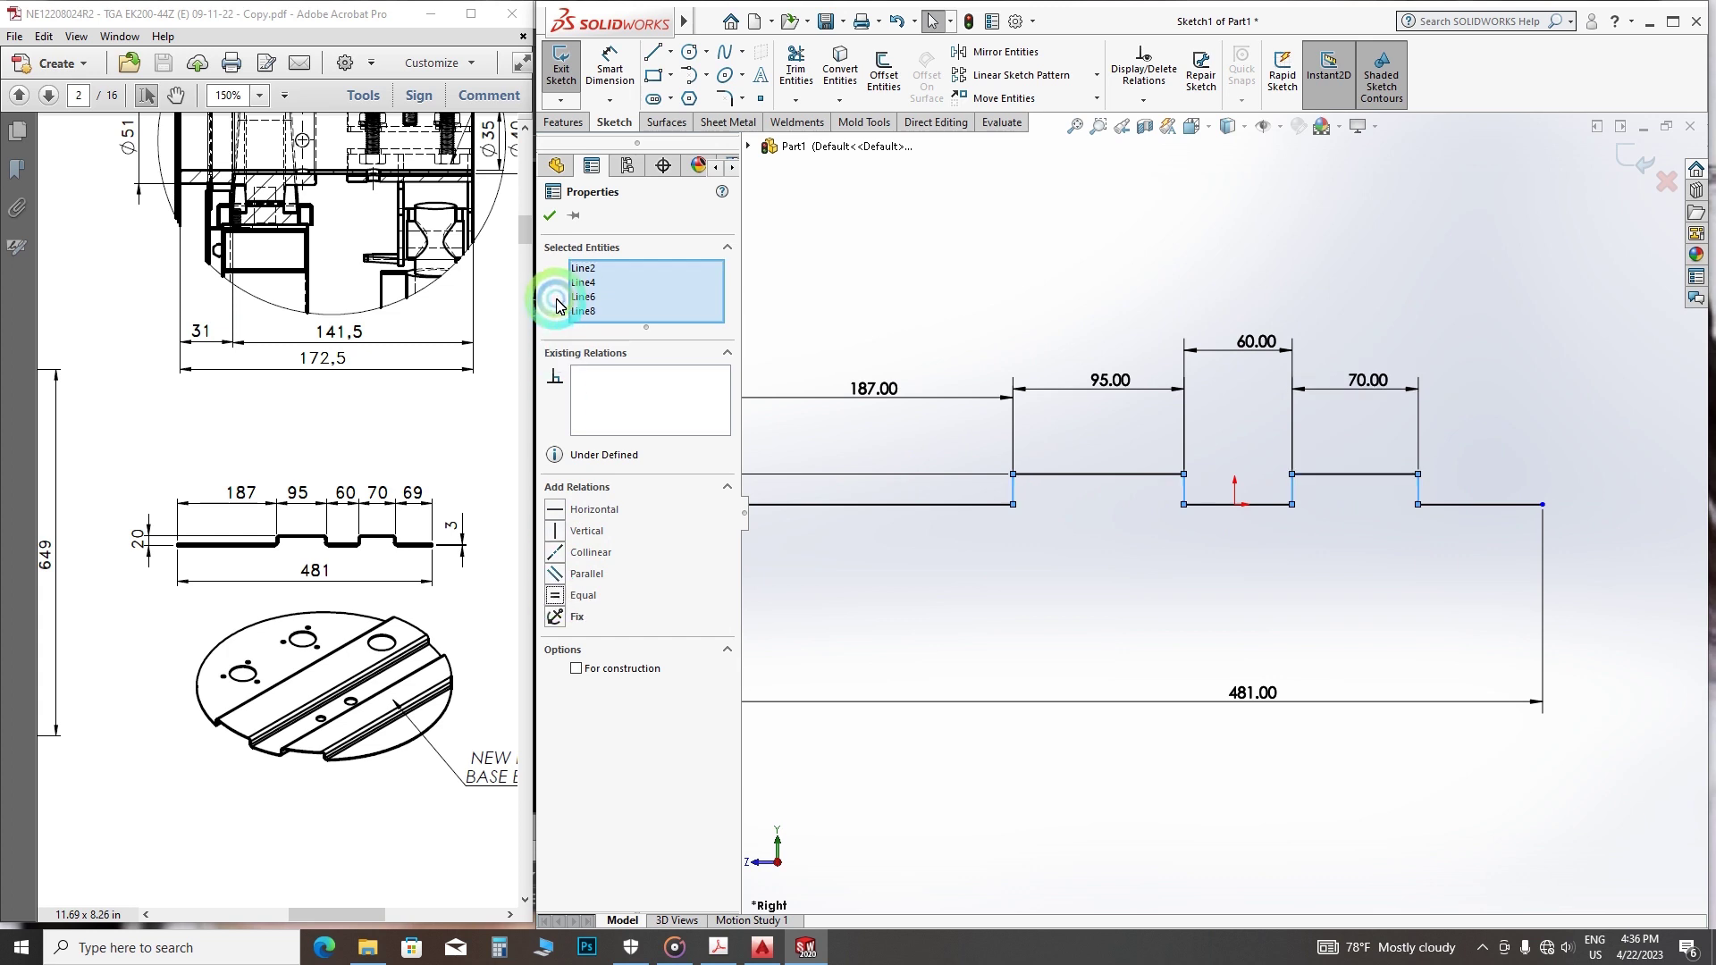
click(549, 214)
key(f)
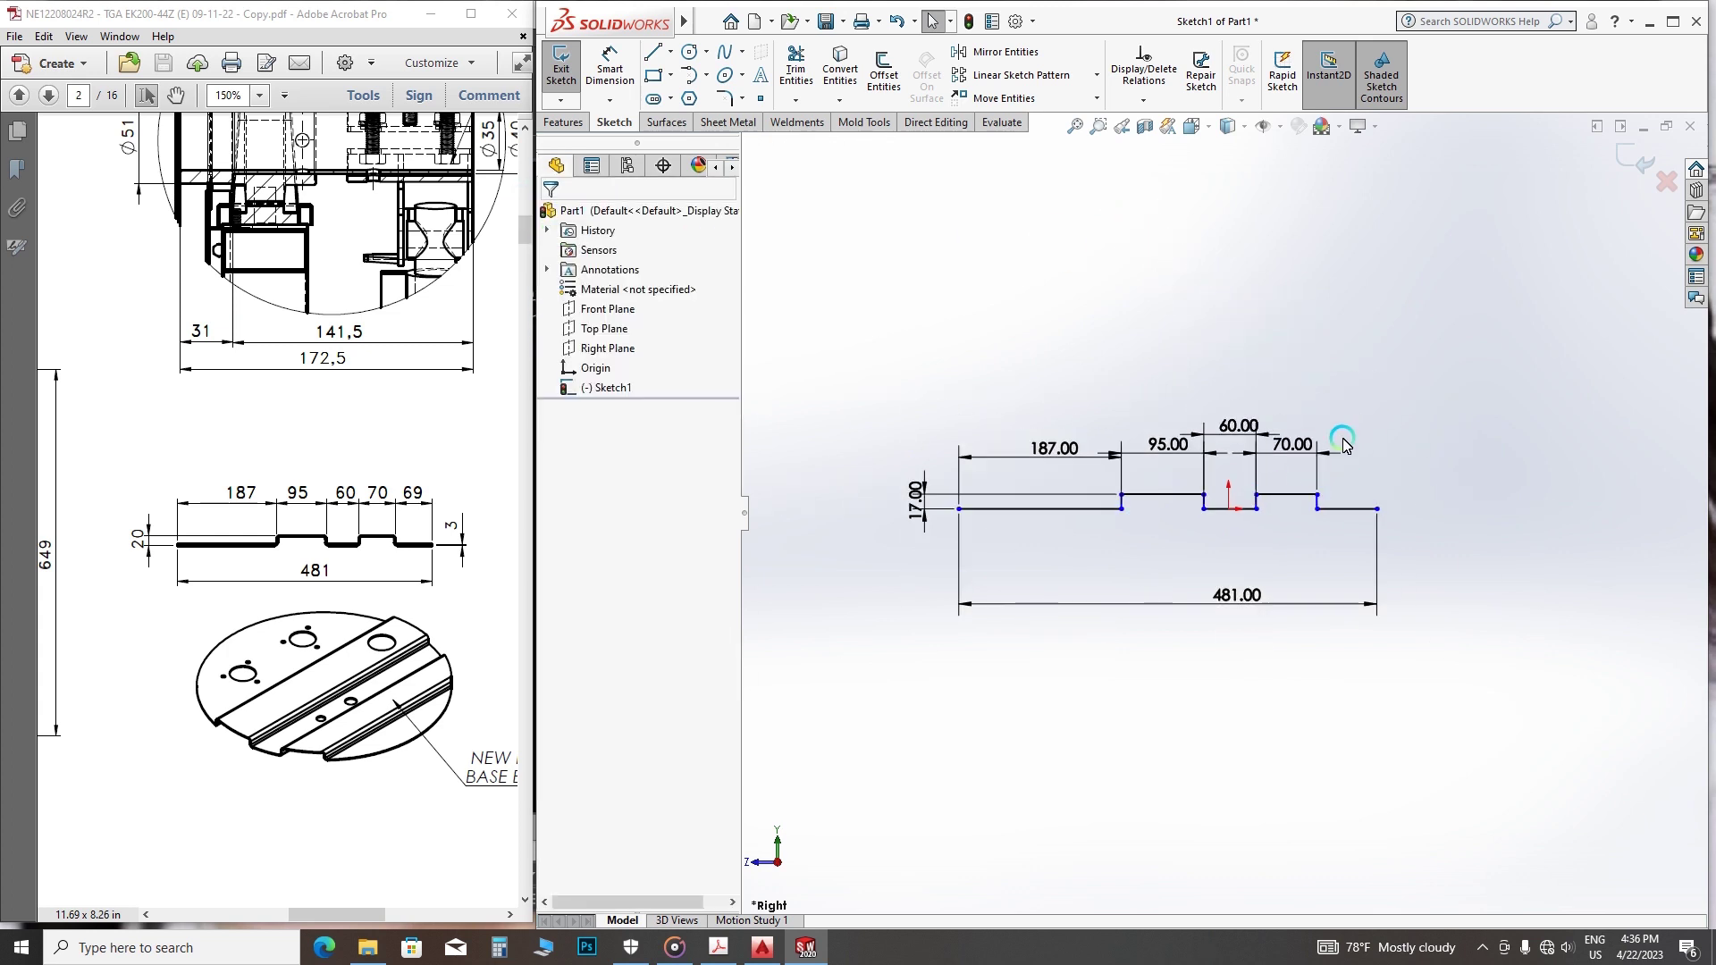
- Dimension the profile's left end to the origin as 481/2 (240.50 mm)
click(610, 67)
scroll(1192, 530, down, 2)
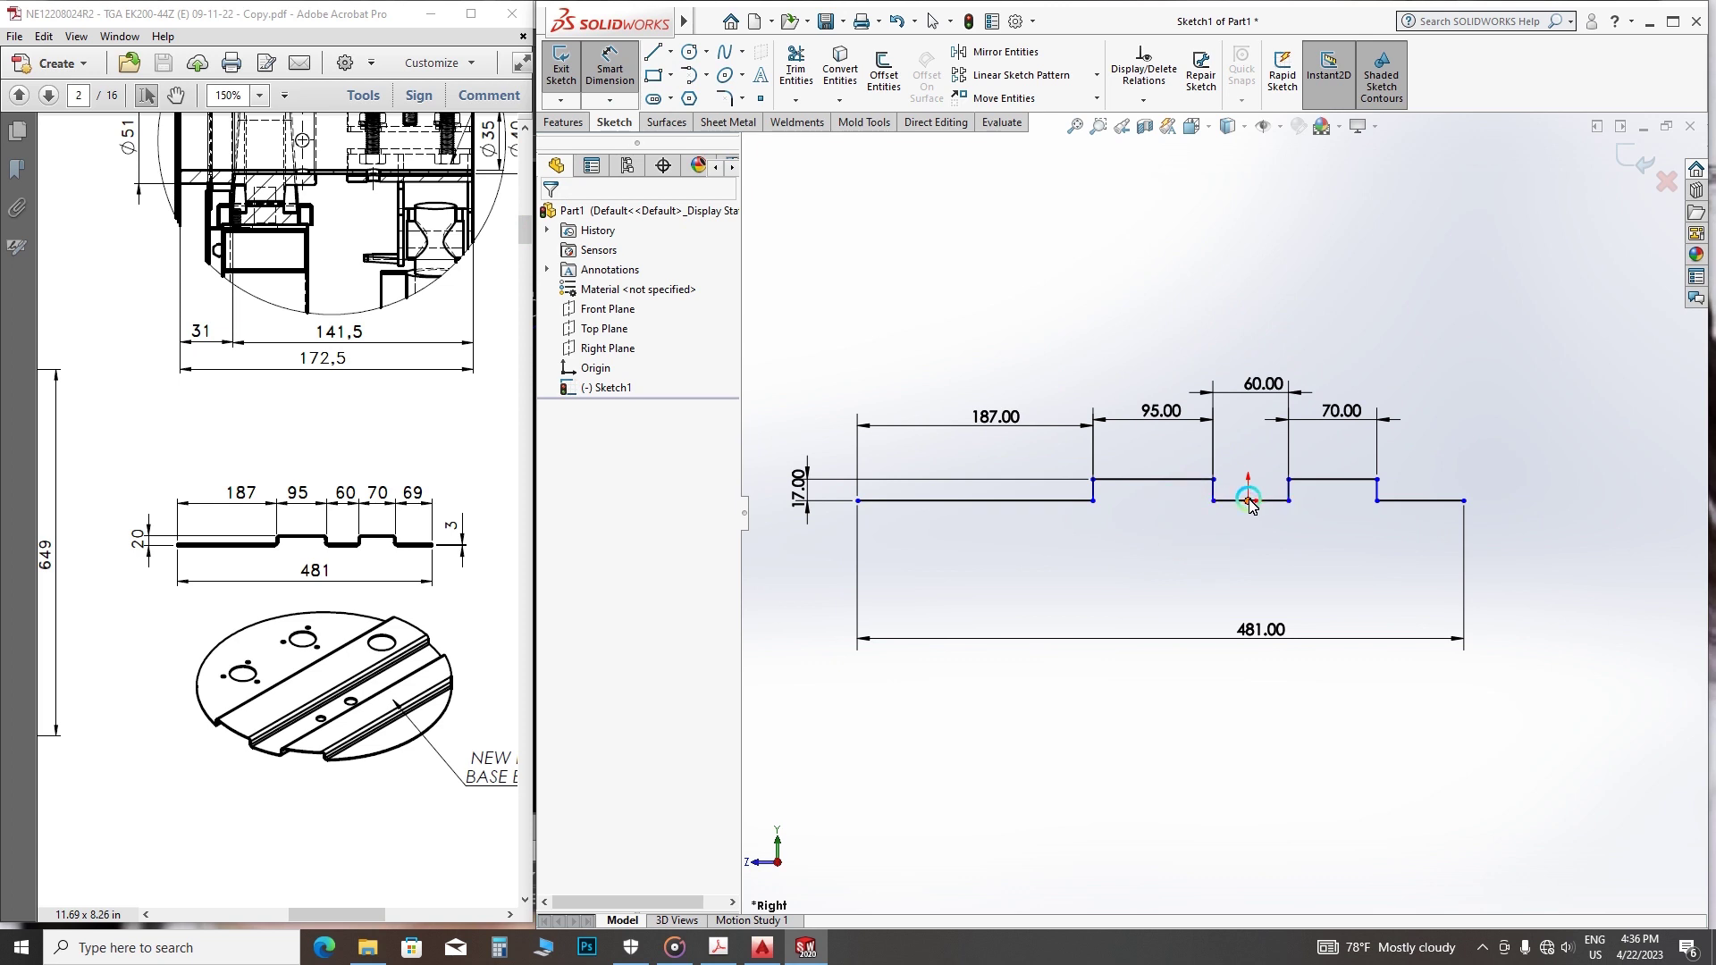
scroll(1247, 504, down, 1)
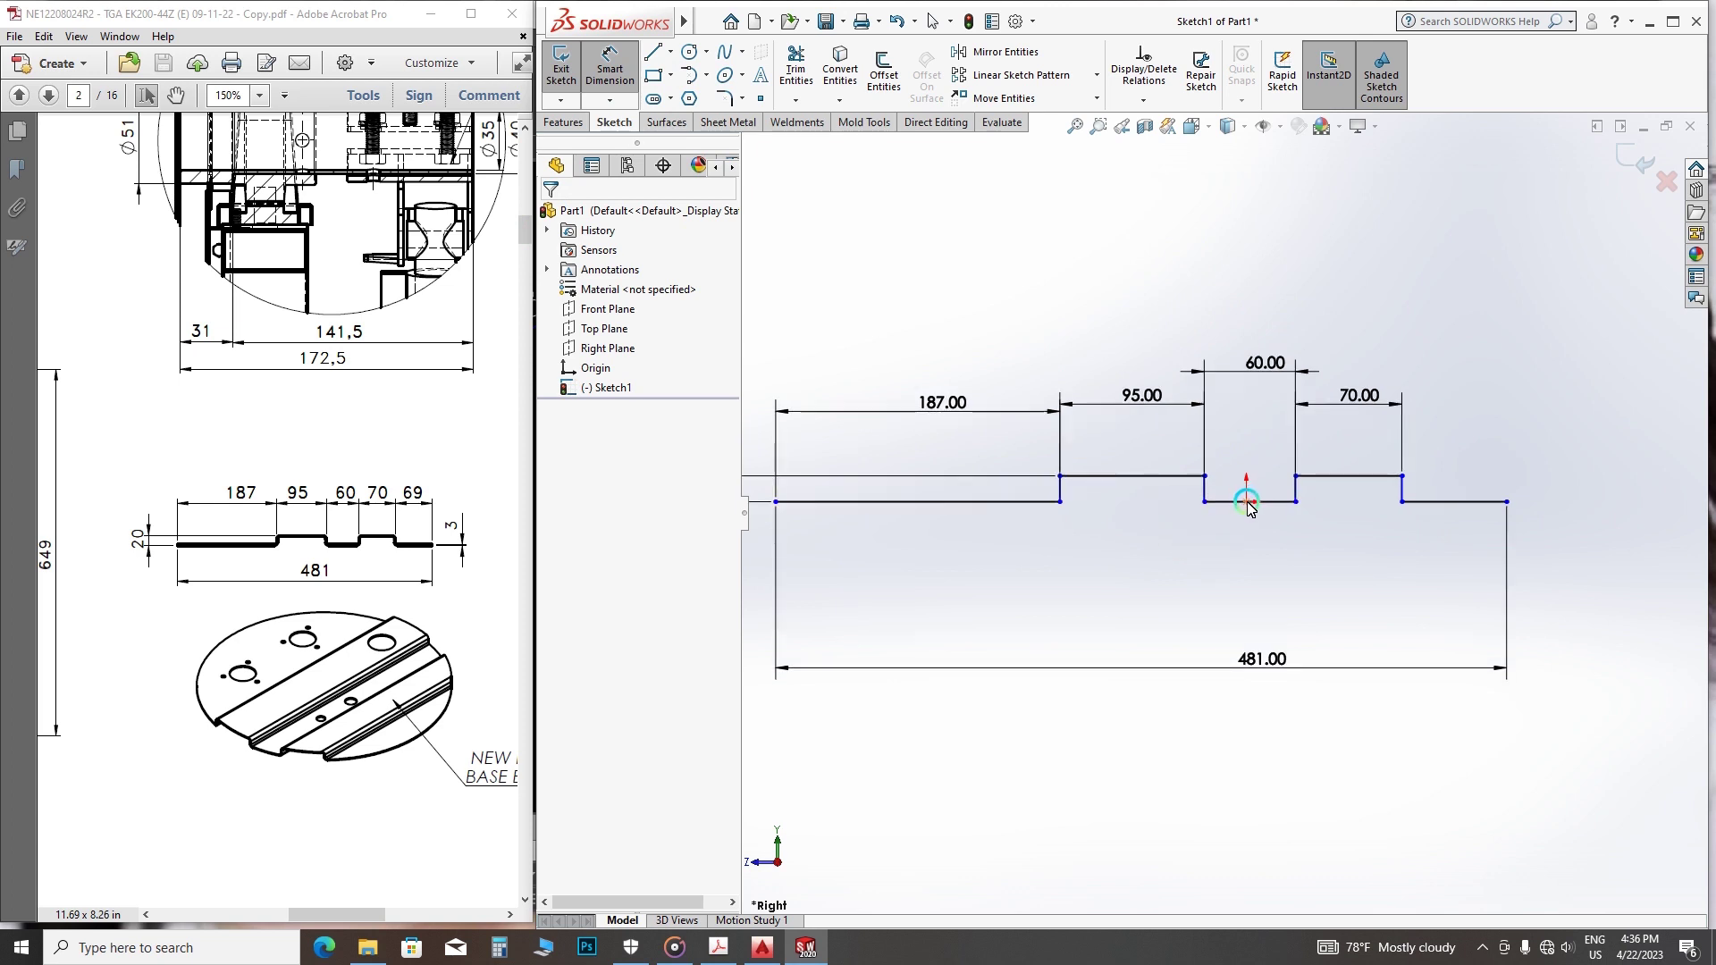
click(774, 502)
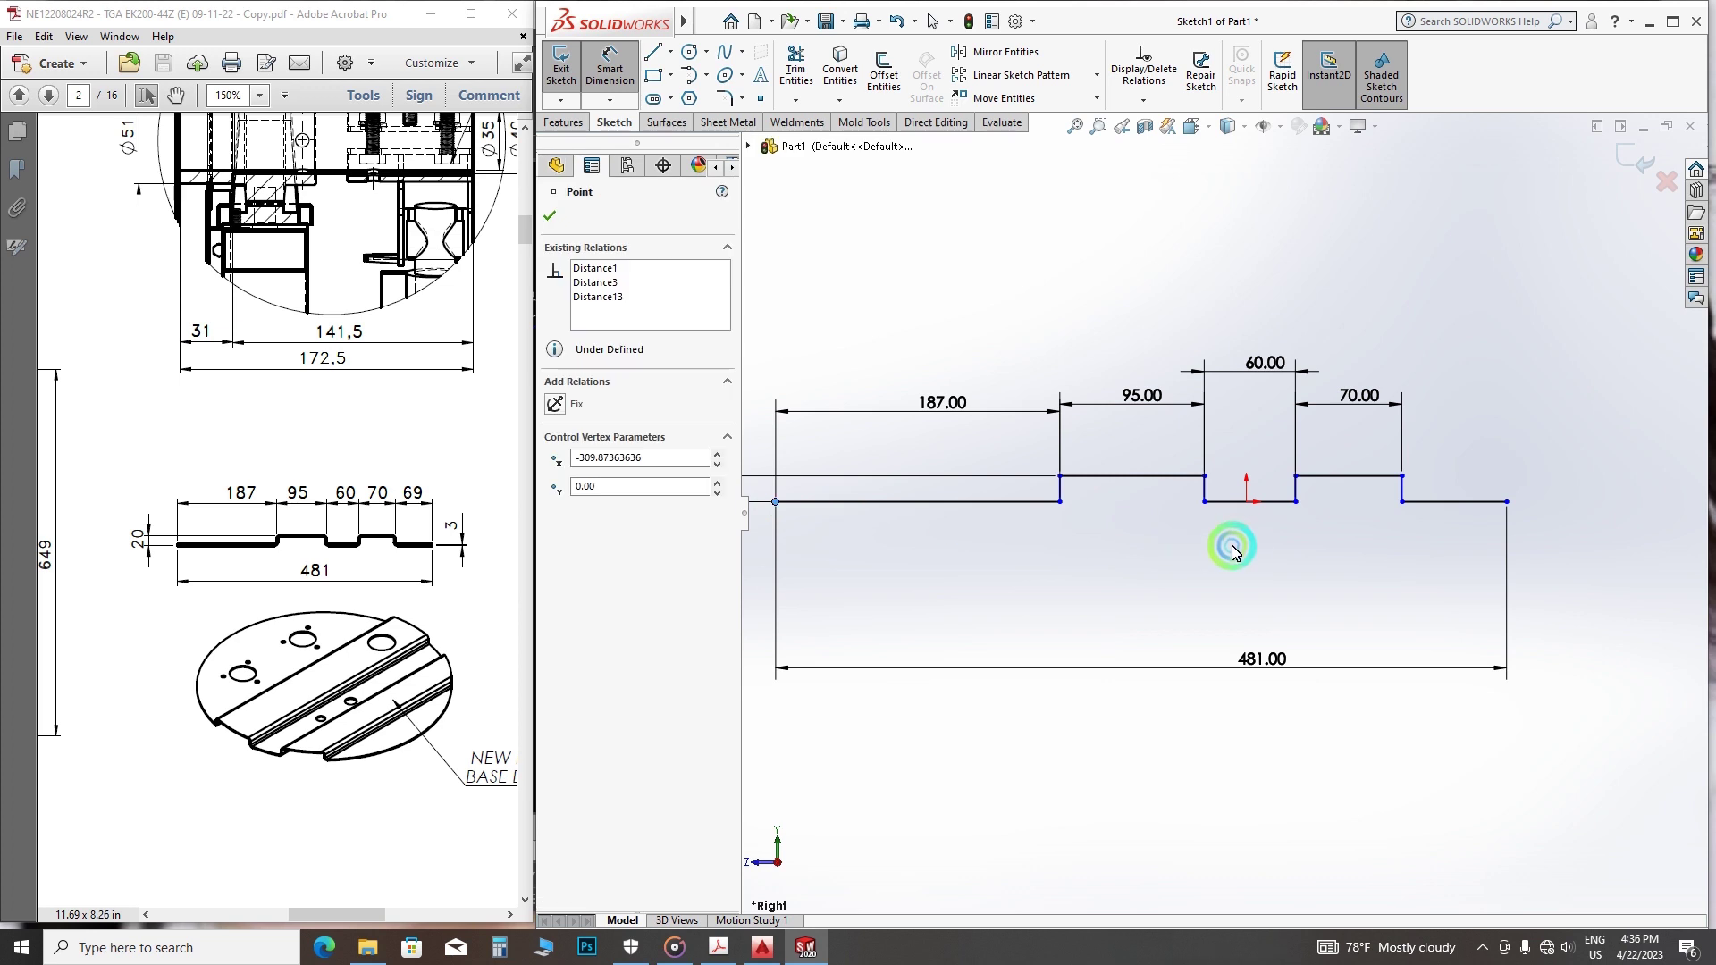
click(1246, 502)
click(1090, 596)
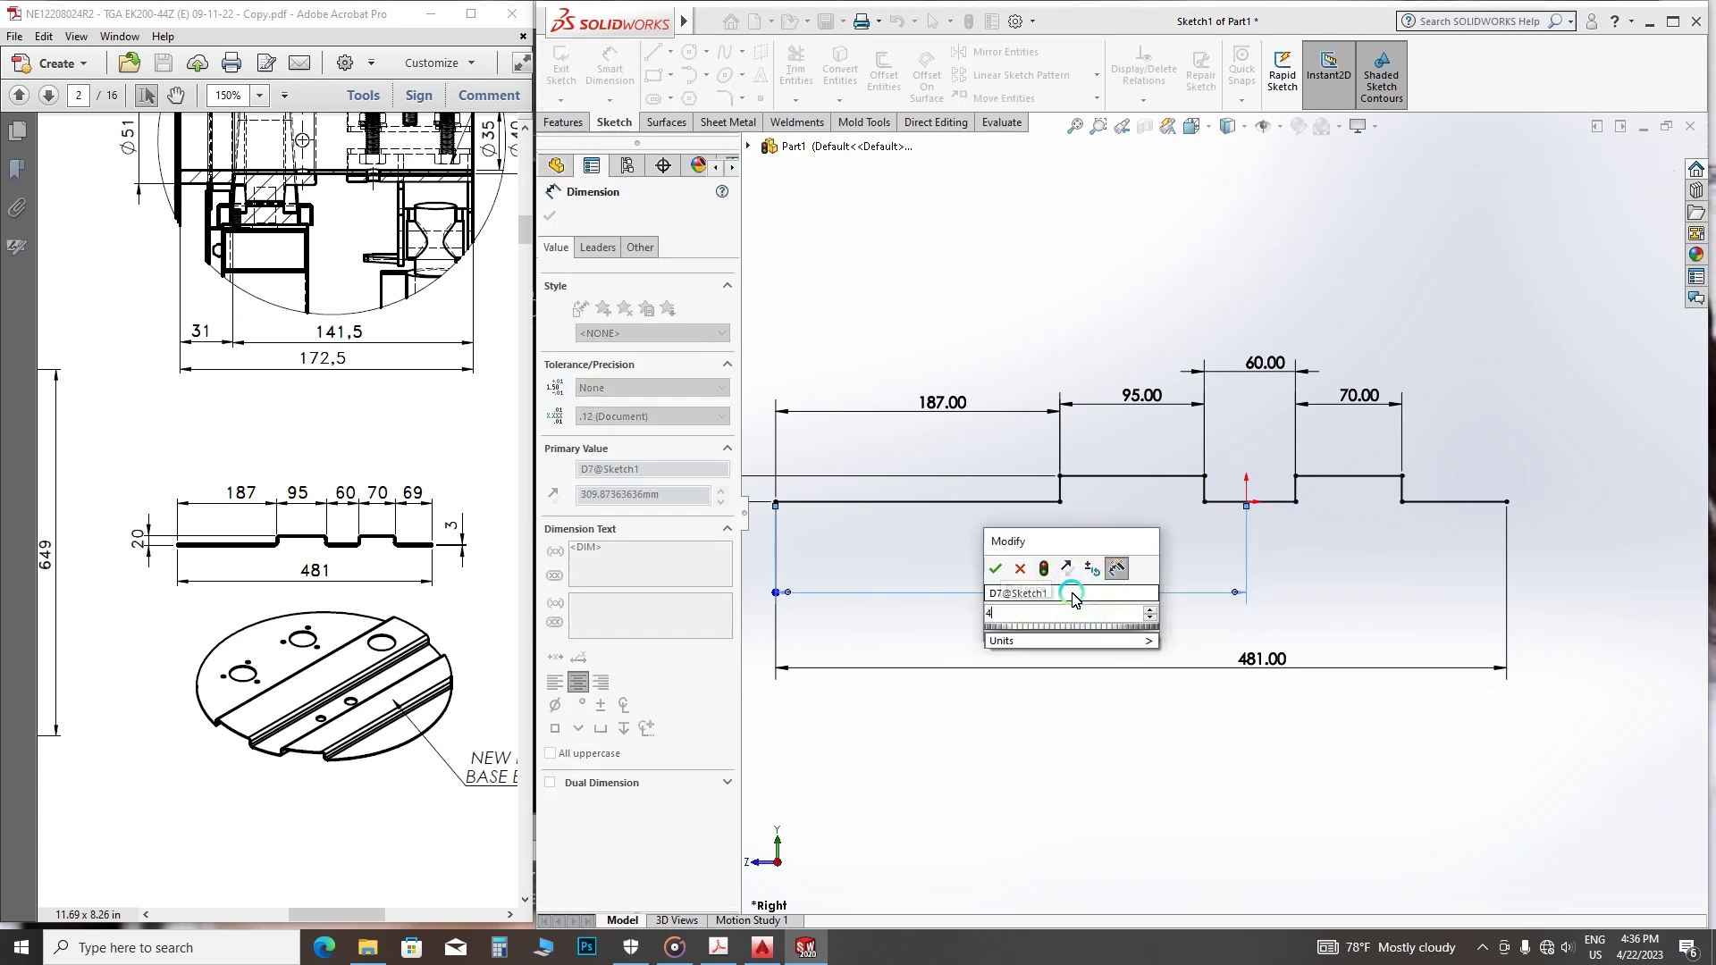
text(481/2)
key(Return)
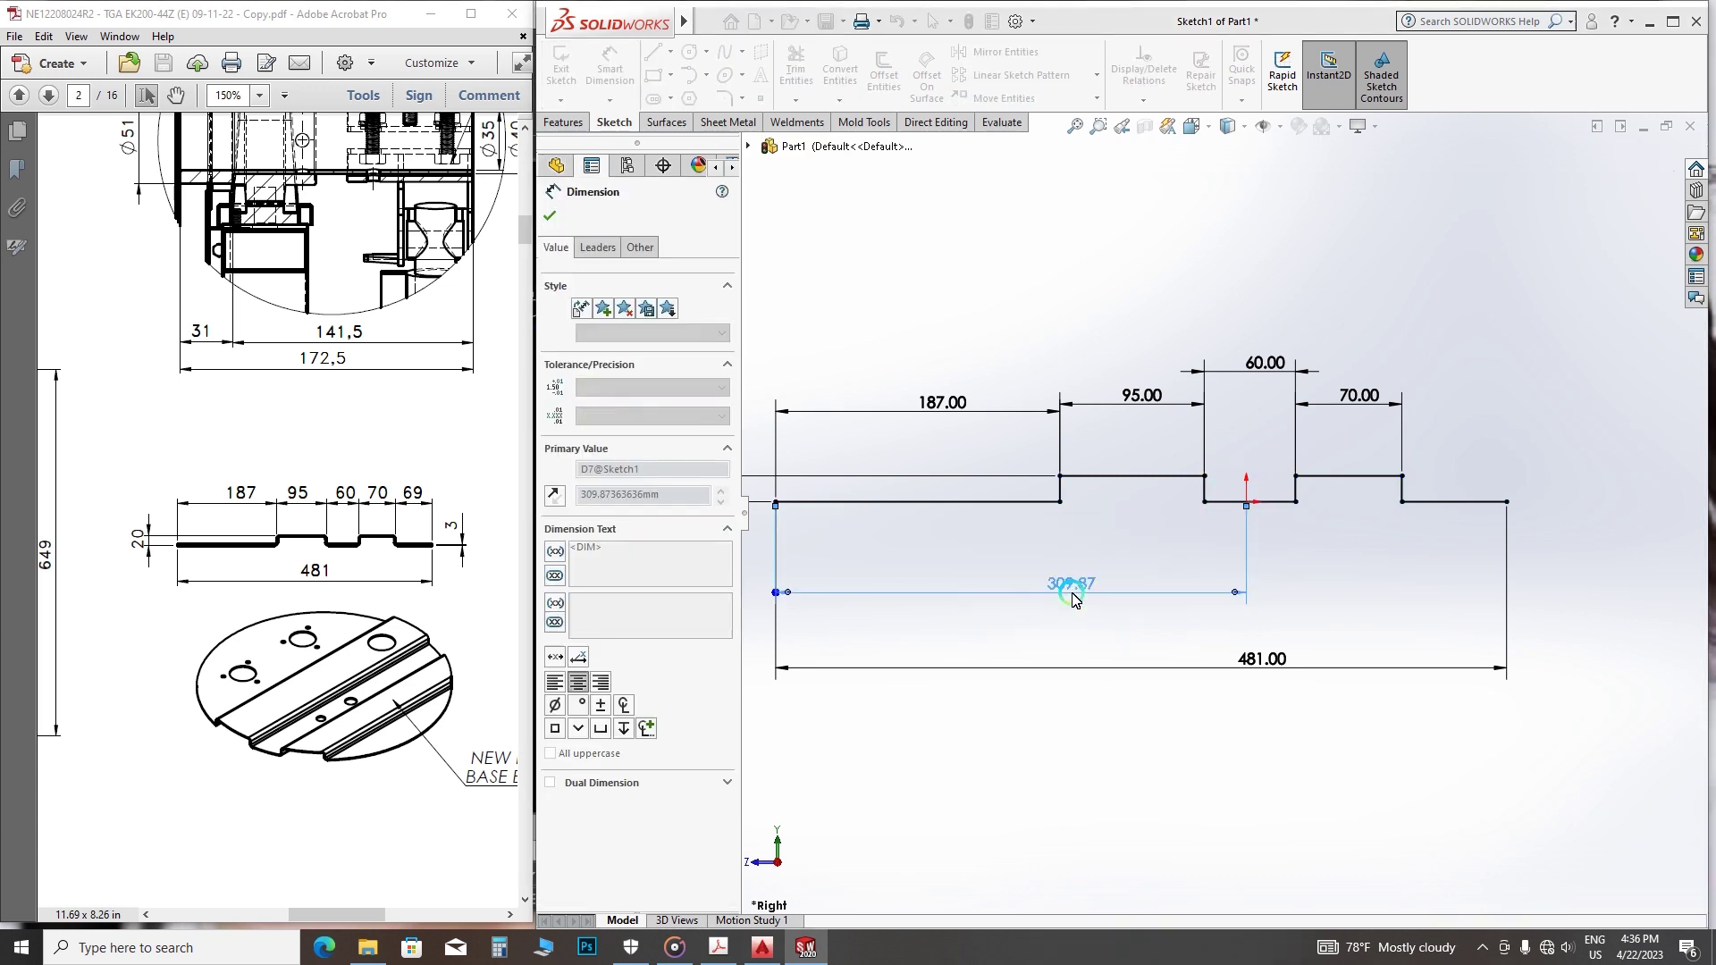
scroll(1094, 586, up, 1)
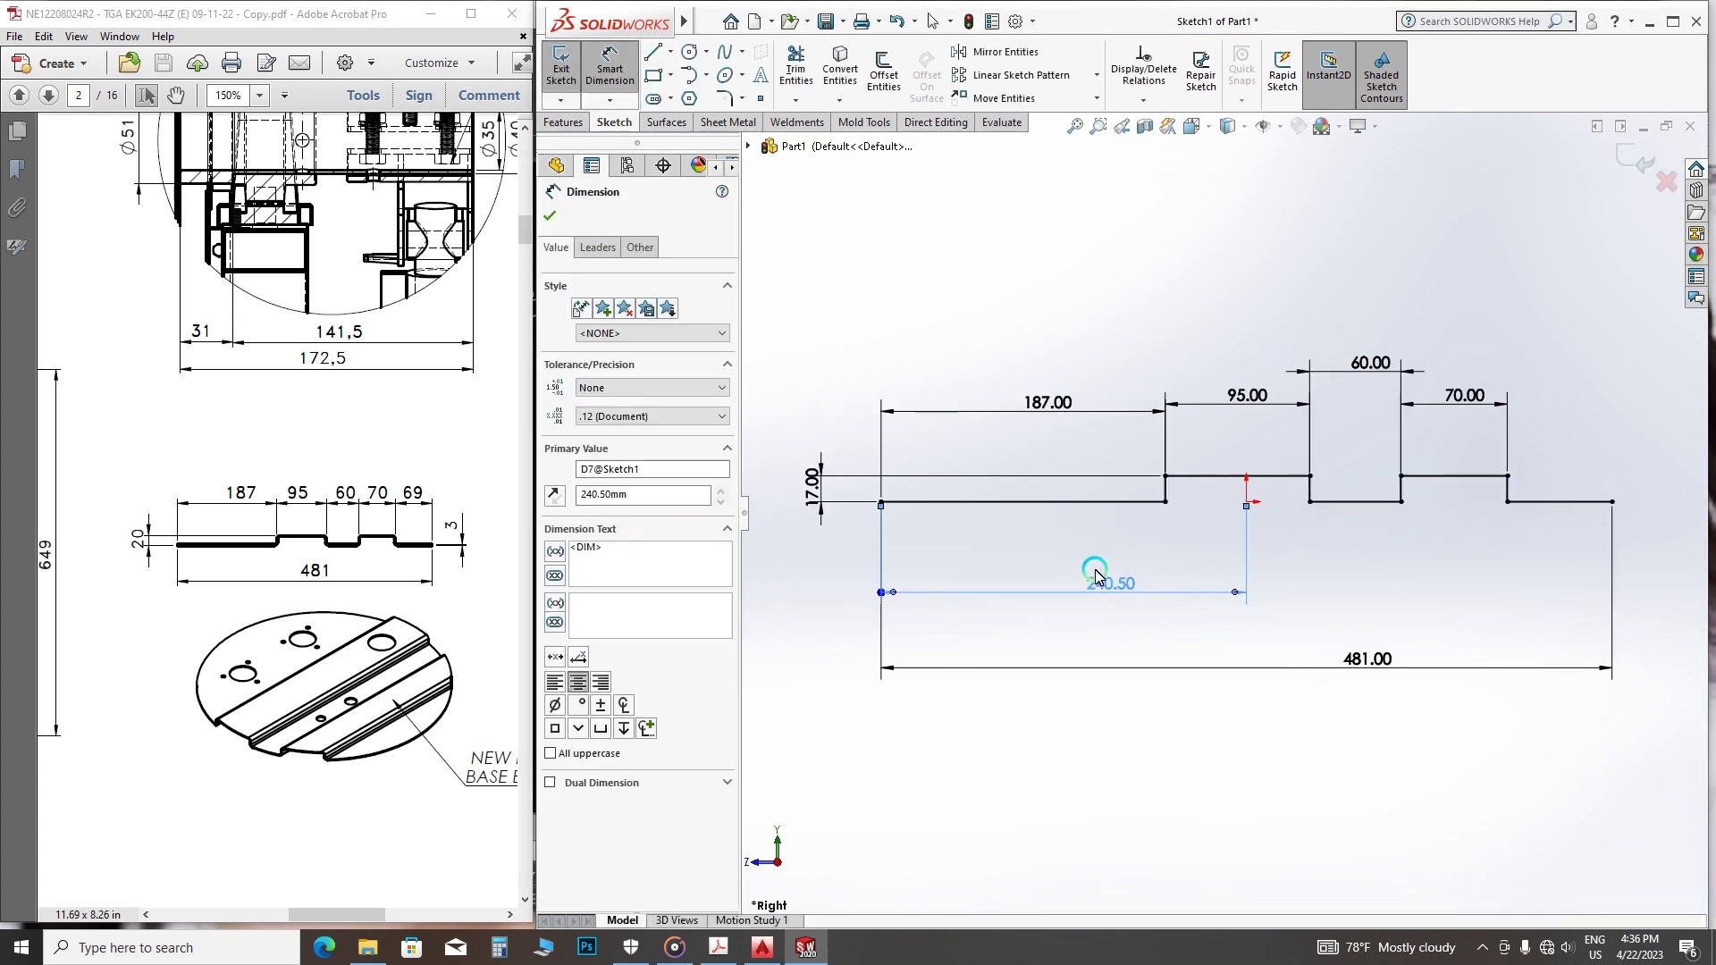
- Create a 3 mm Base Flange from the profile, 600 mm deep, Mid Plane
click(551, 219)
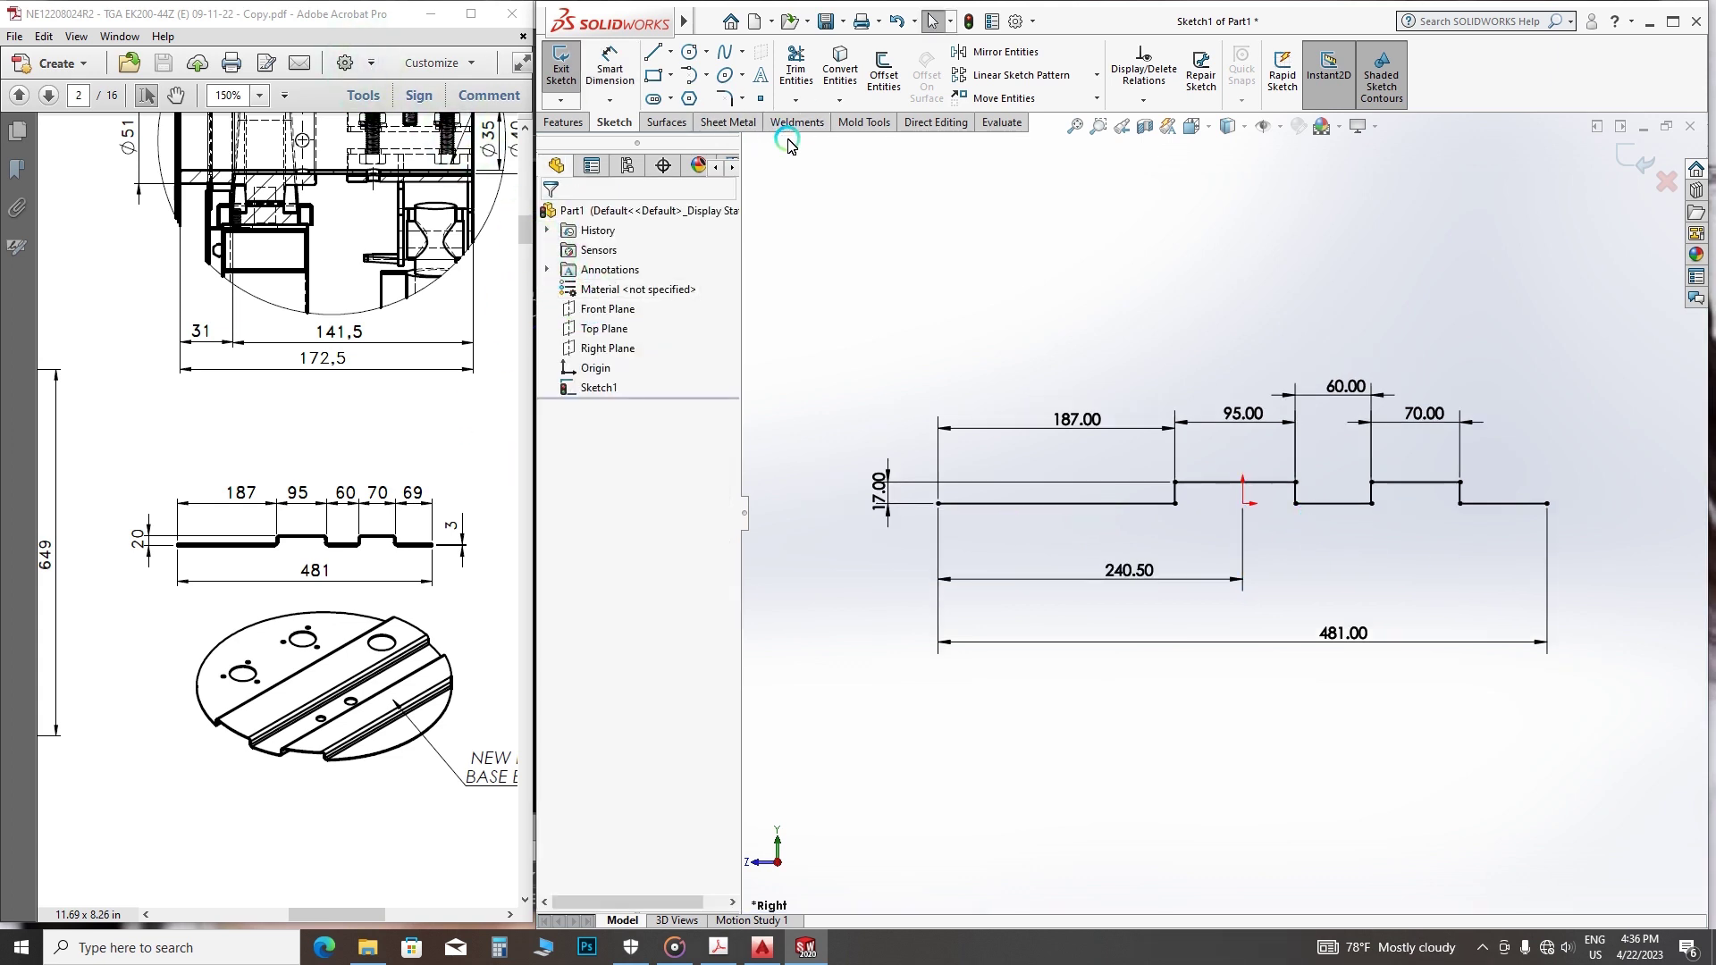
click(735, 121)
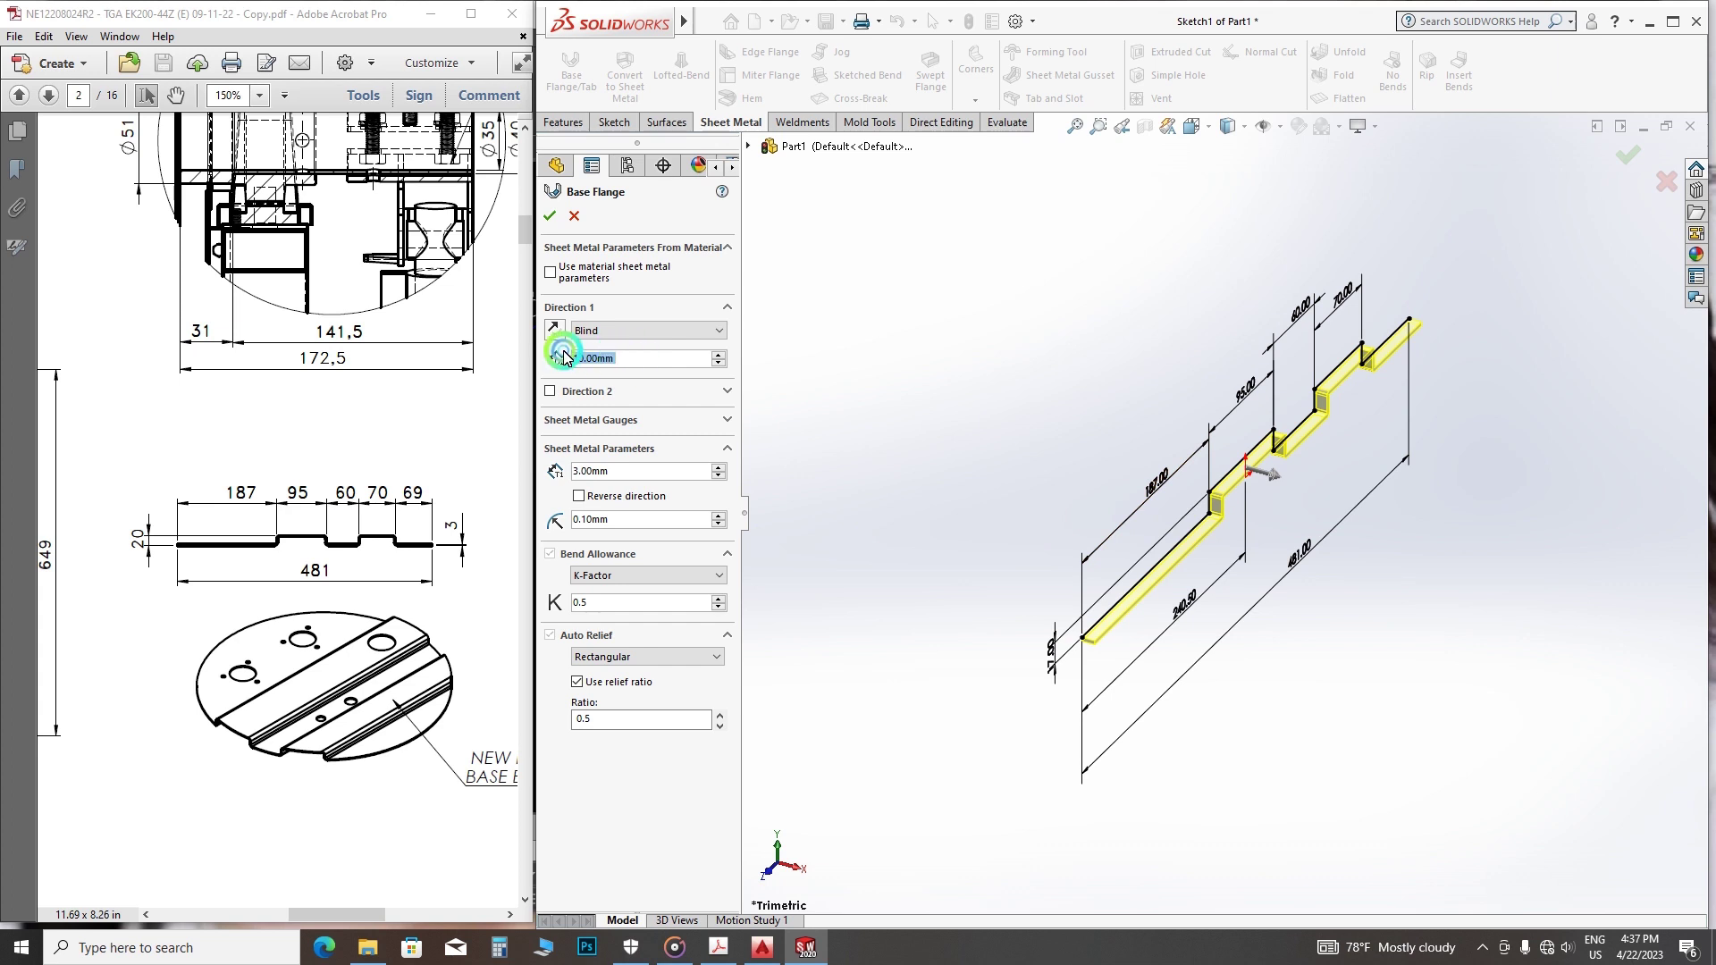
text(600)
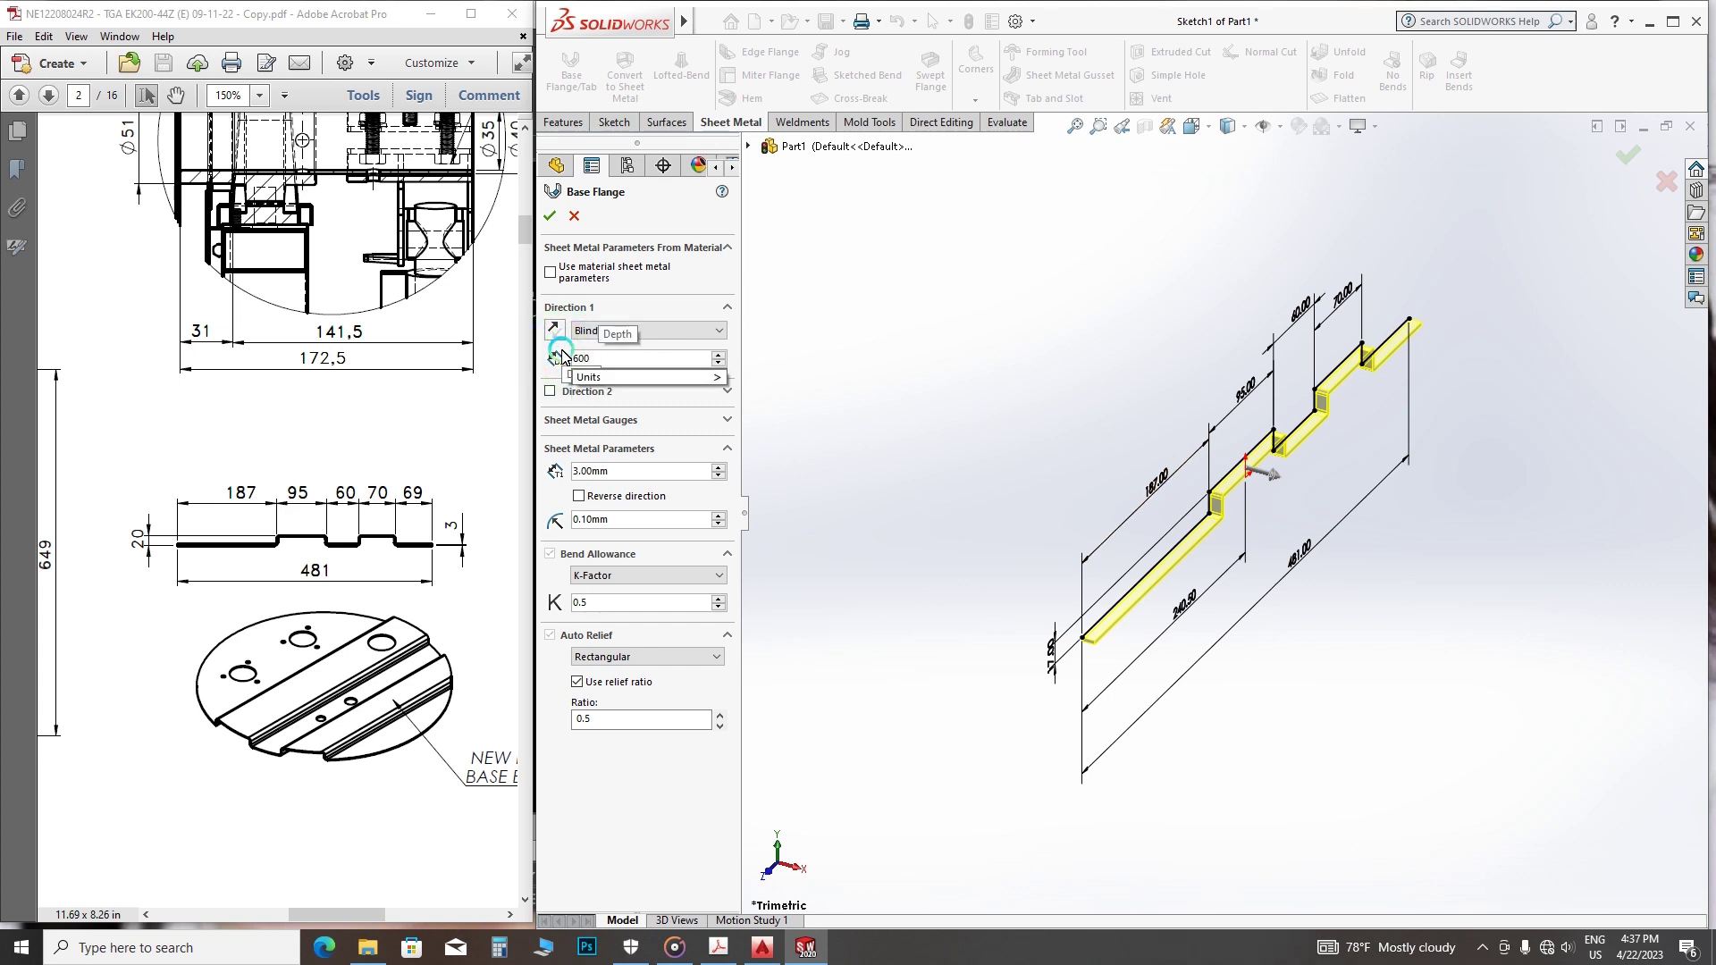
click(640, 332)
click(635, 397)
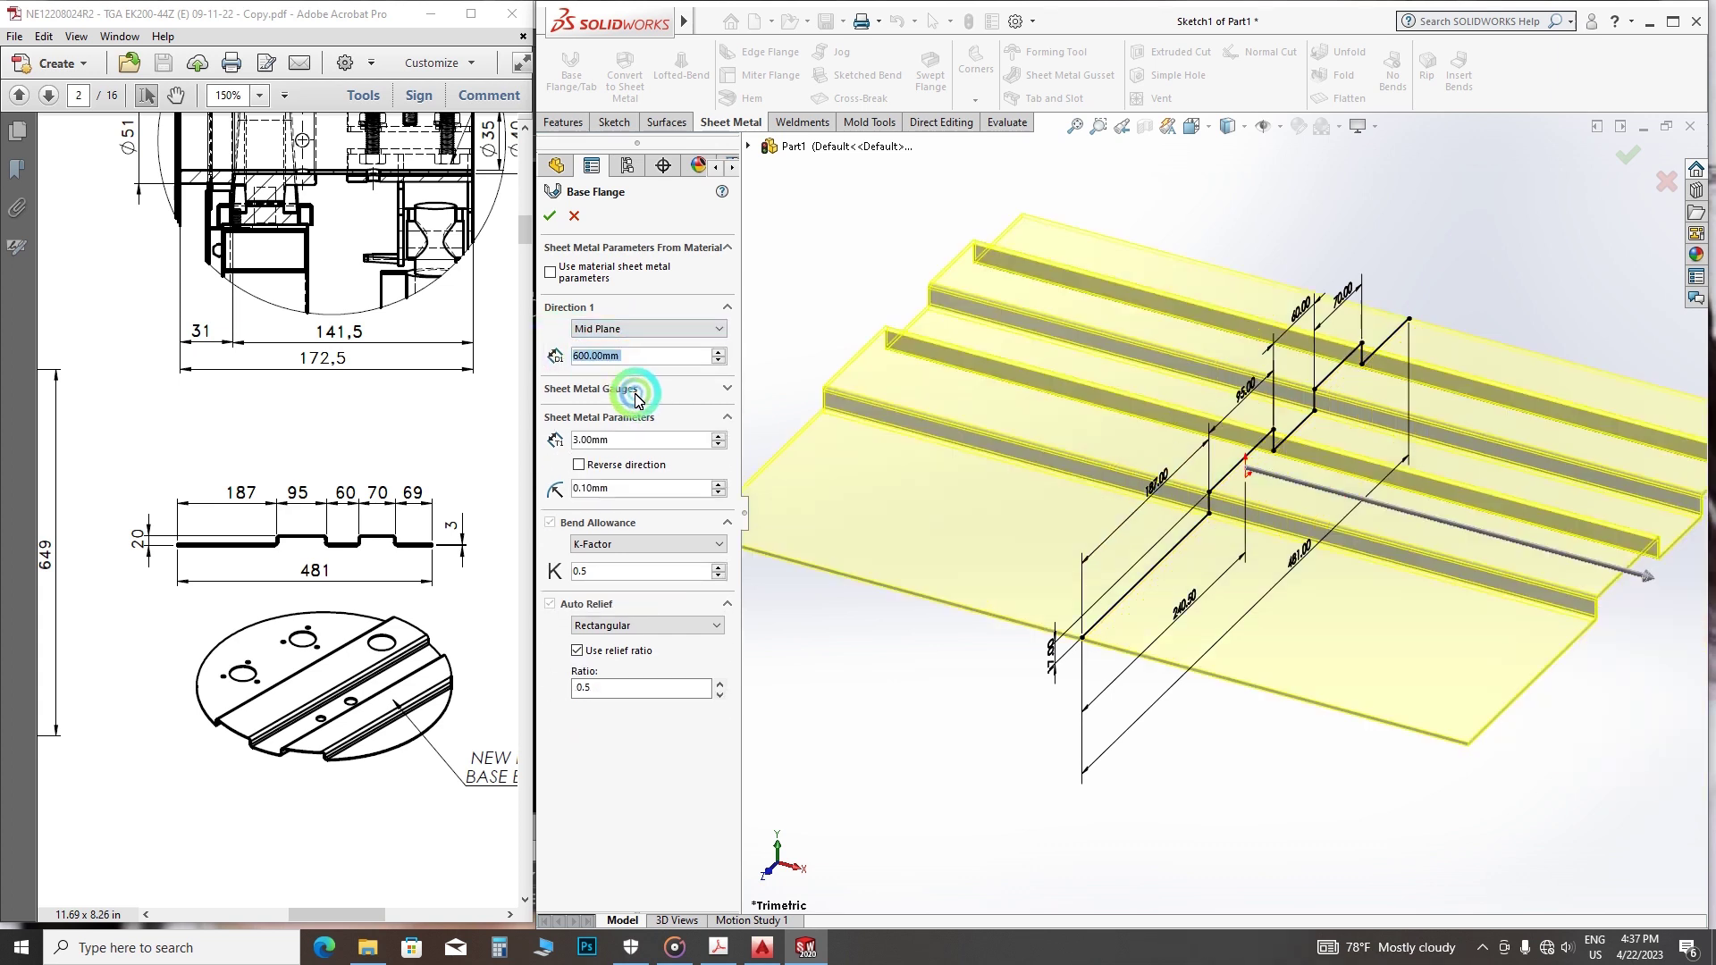
click(549, 218)
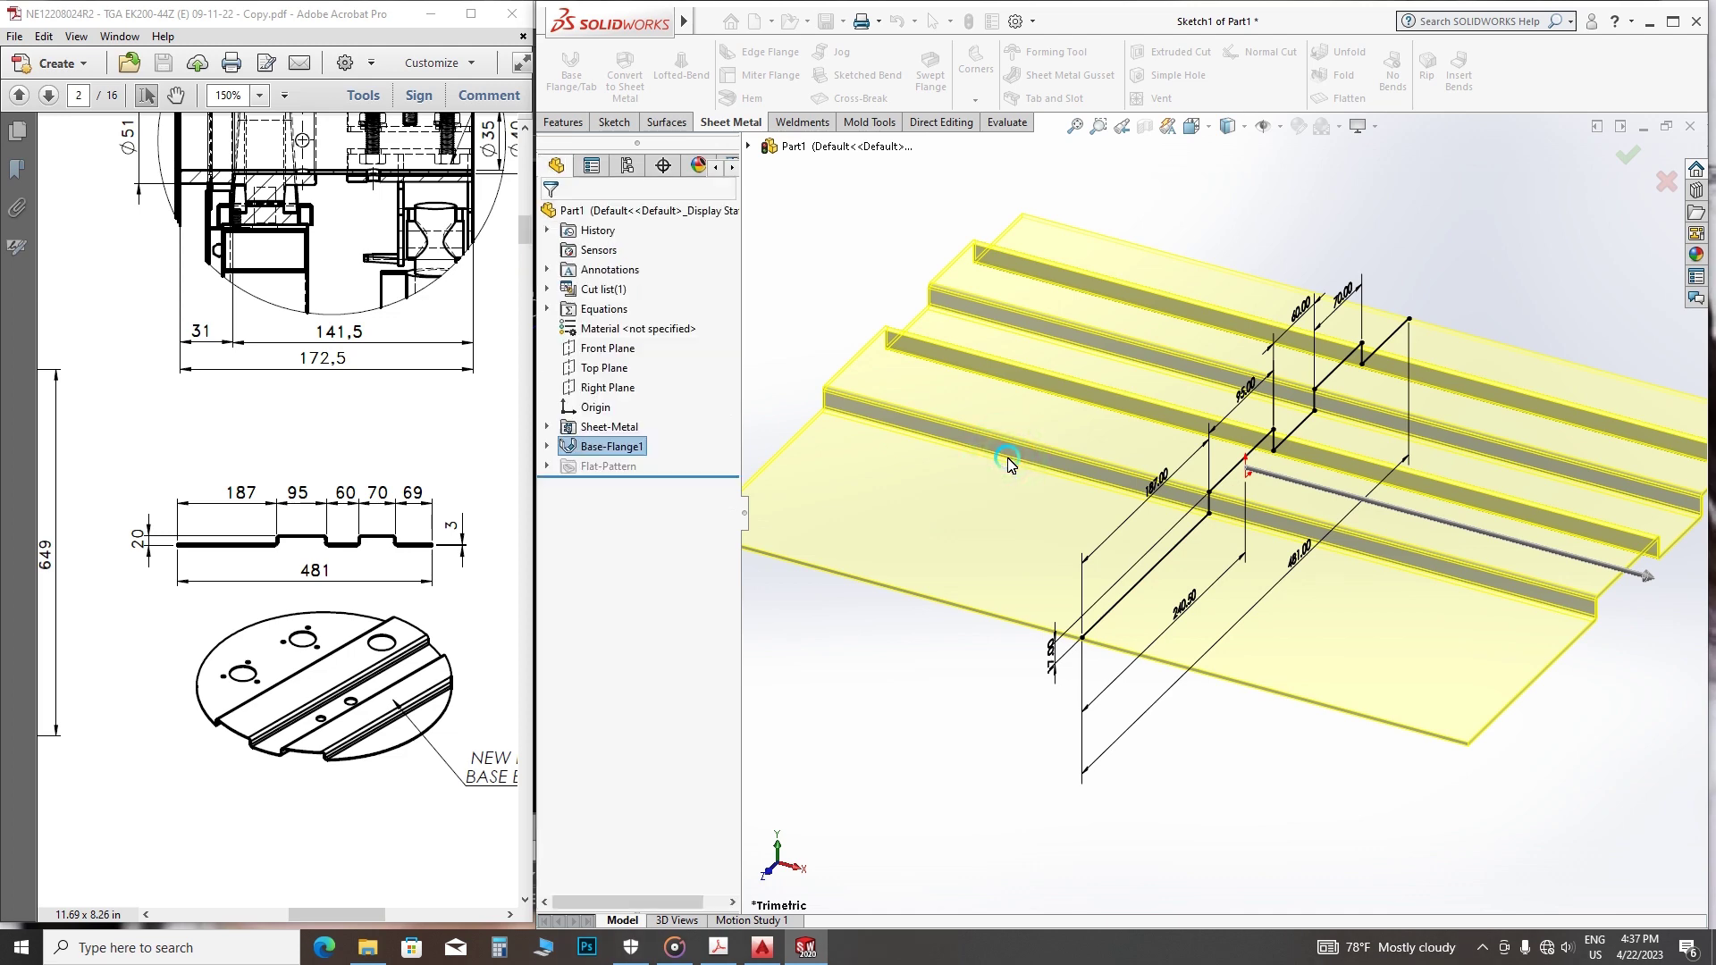
- Sketch a large circle centred on the origin on the plate's top face
click(1155, 435)
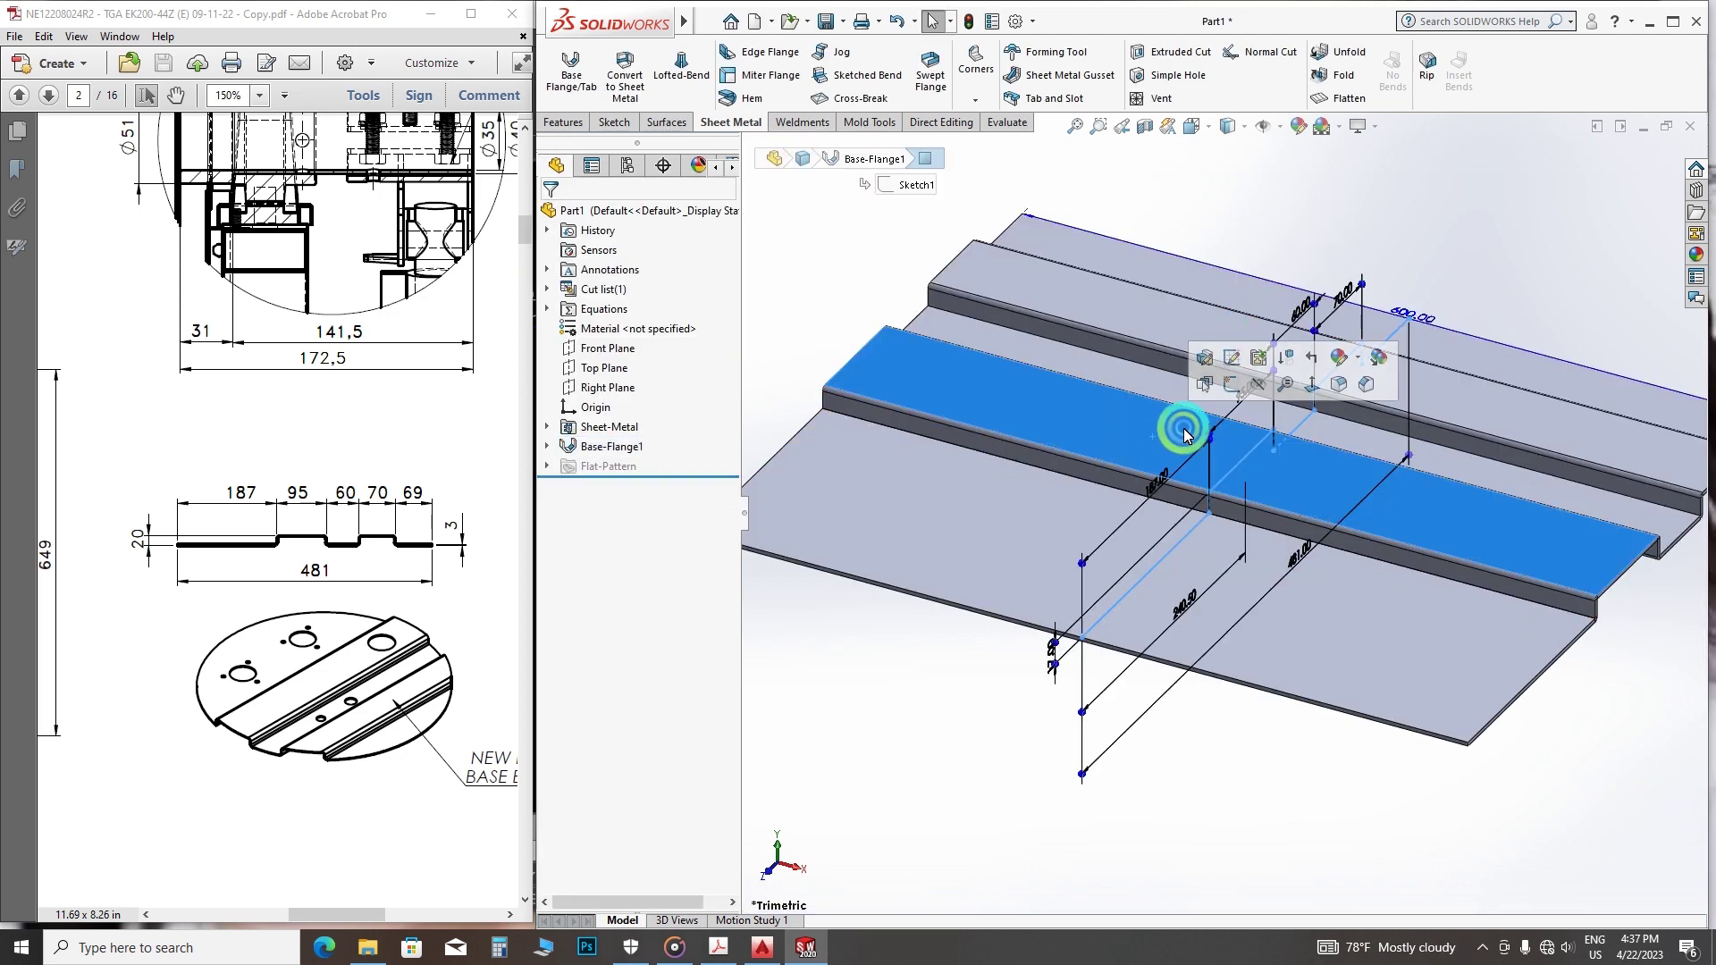
click(1228, 385)
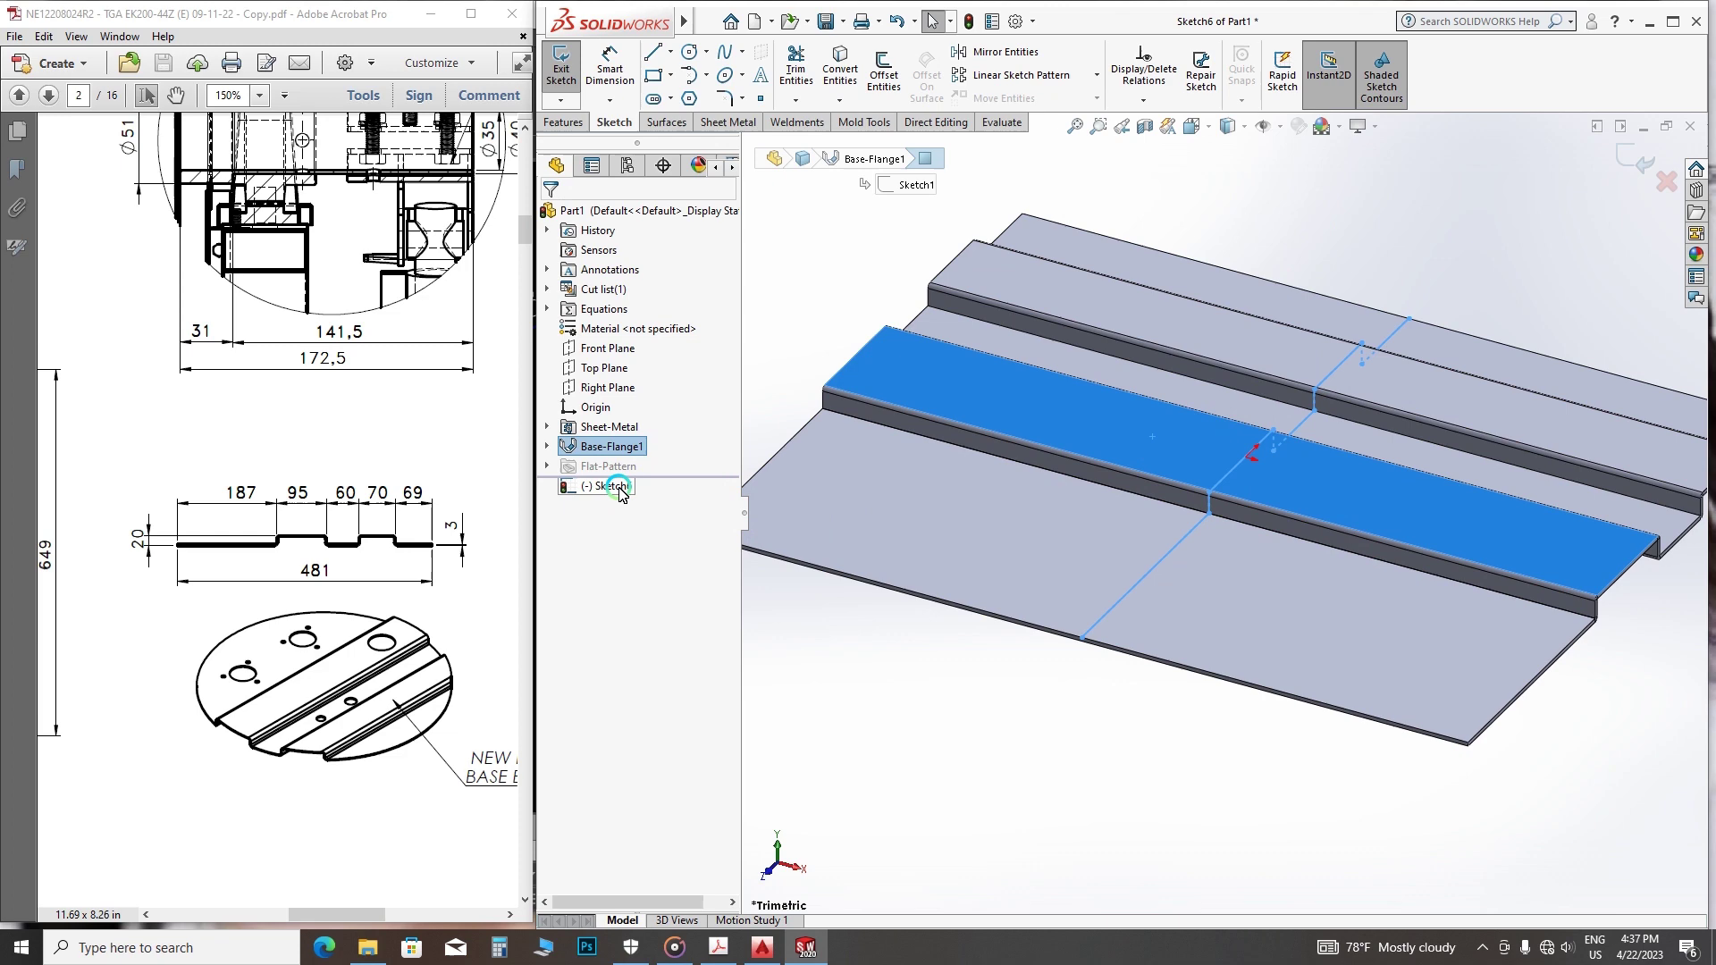
click(631, 484)
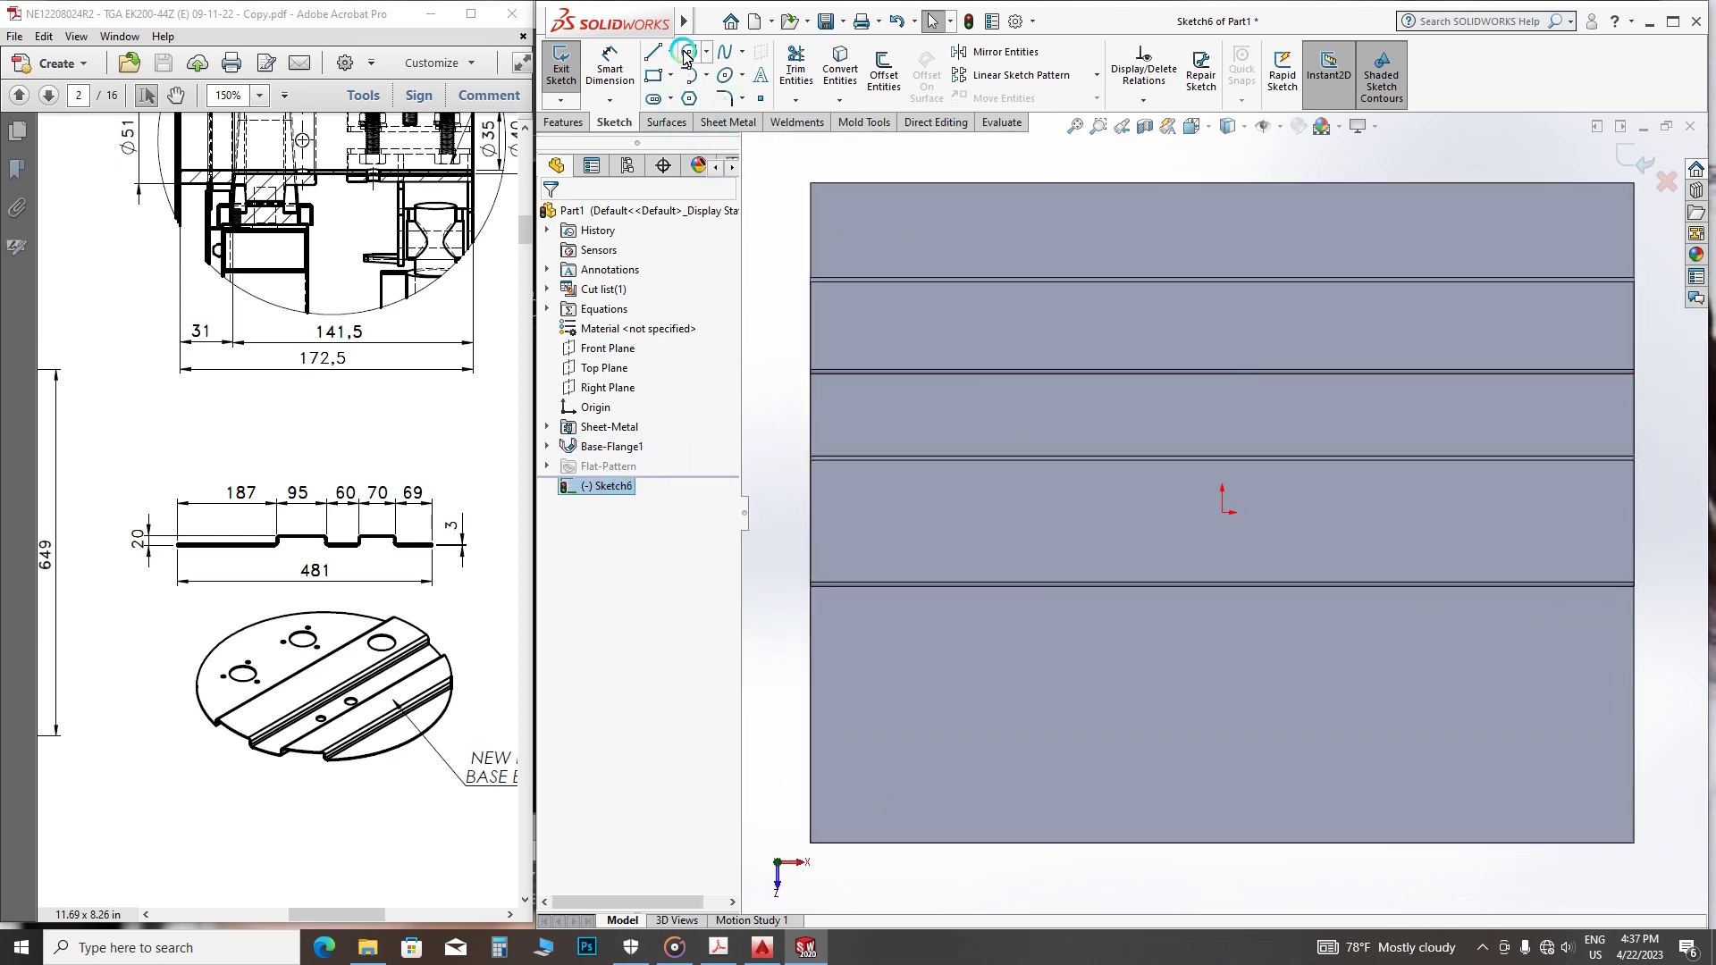
right_drag(1206, 509, 1148, 527)
click(1222, 507)
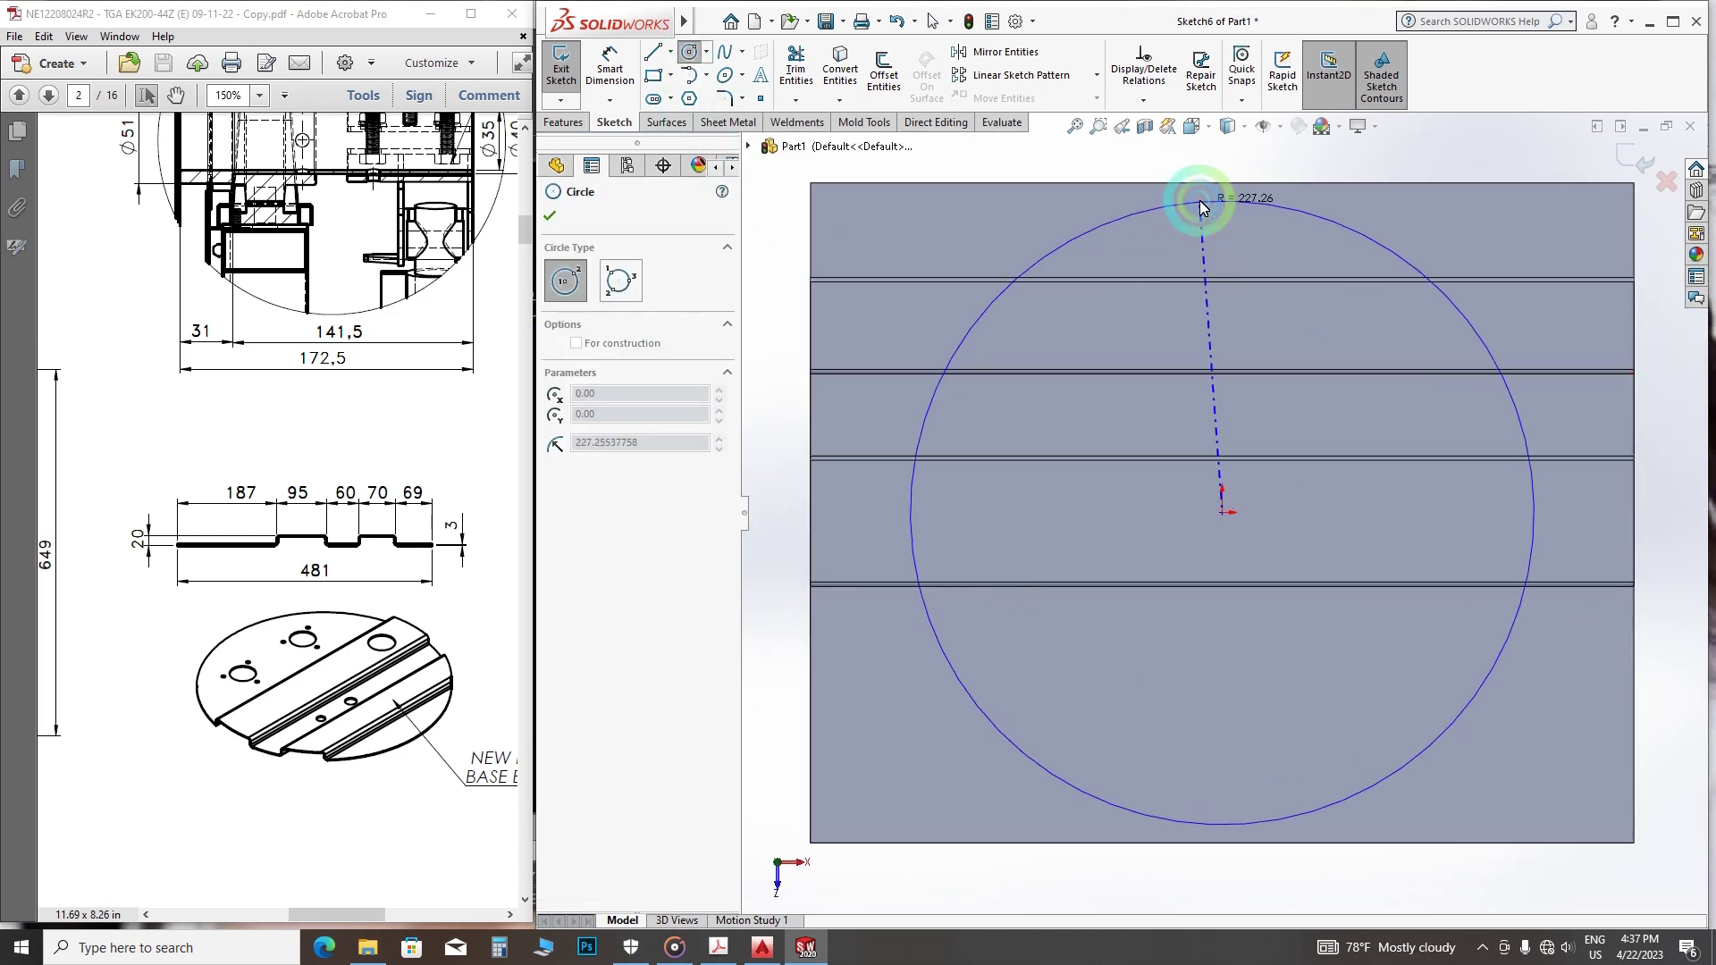
click(1220, 183)
right_click(1222, 185)
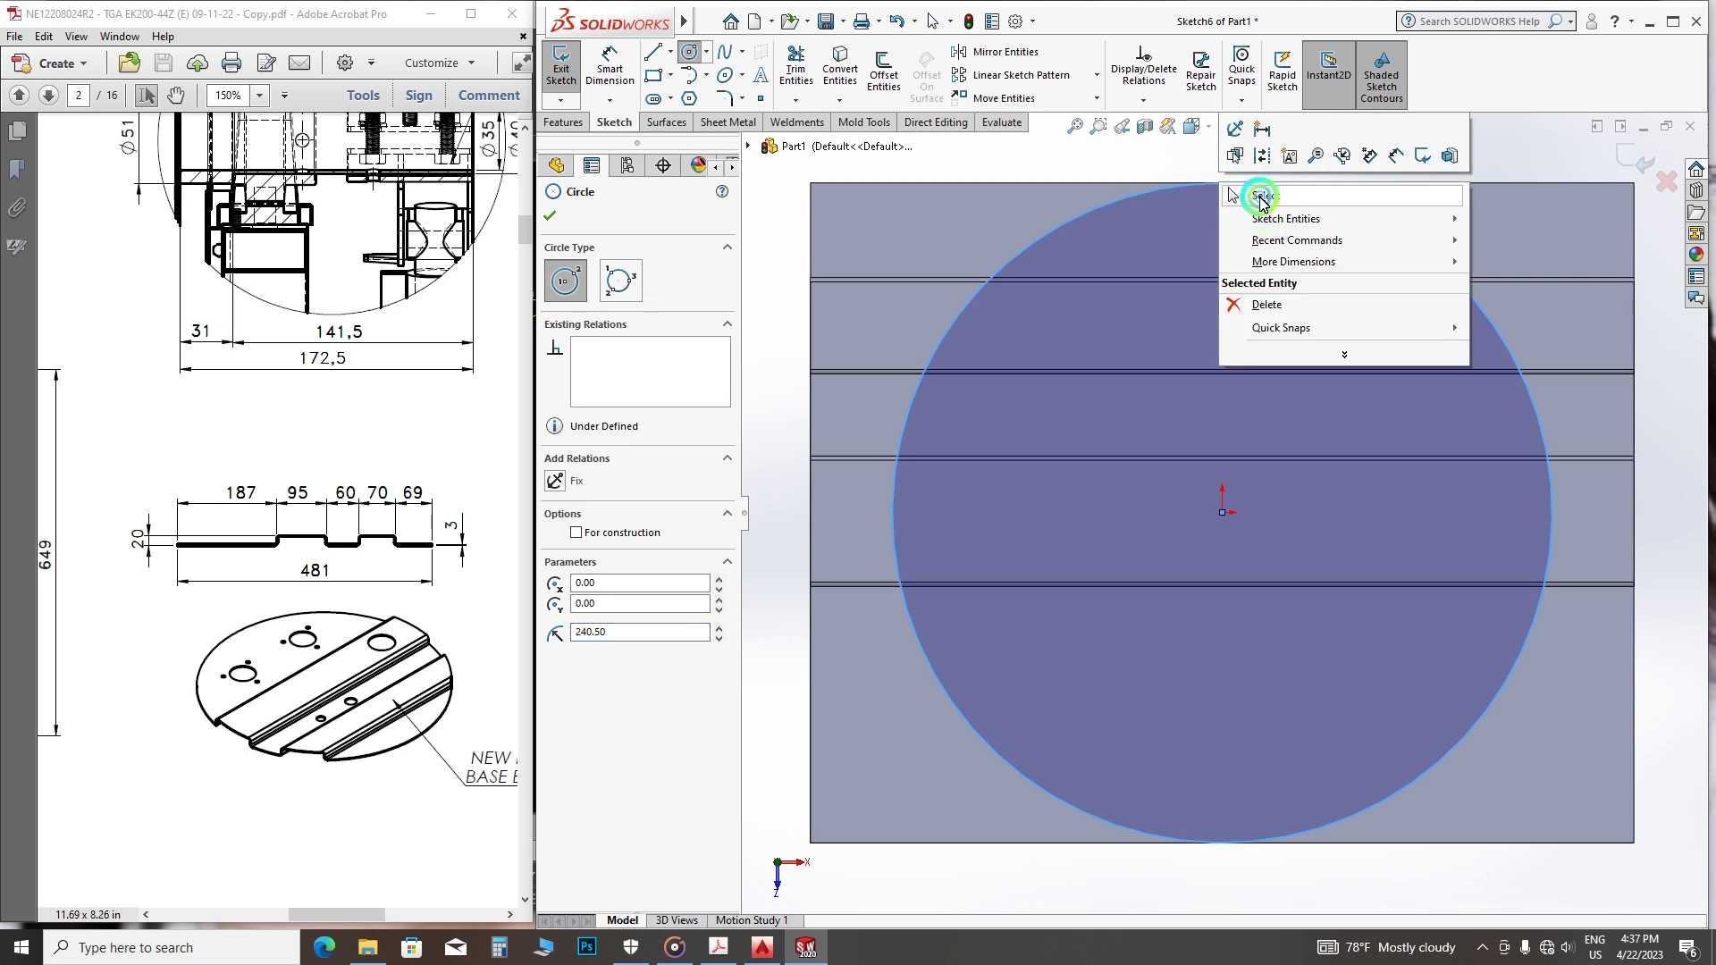
click(1287, 161)
- Dimension the large circle to Ø481 mm
click(632, 73)
click(1435, 267)
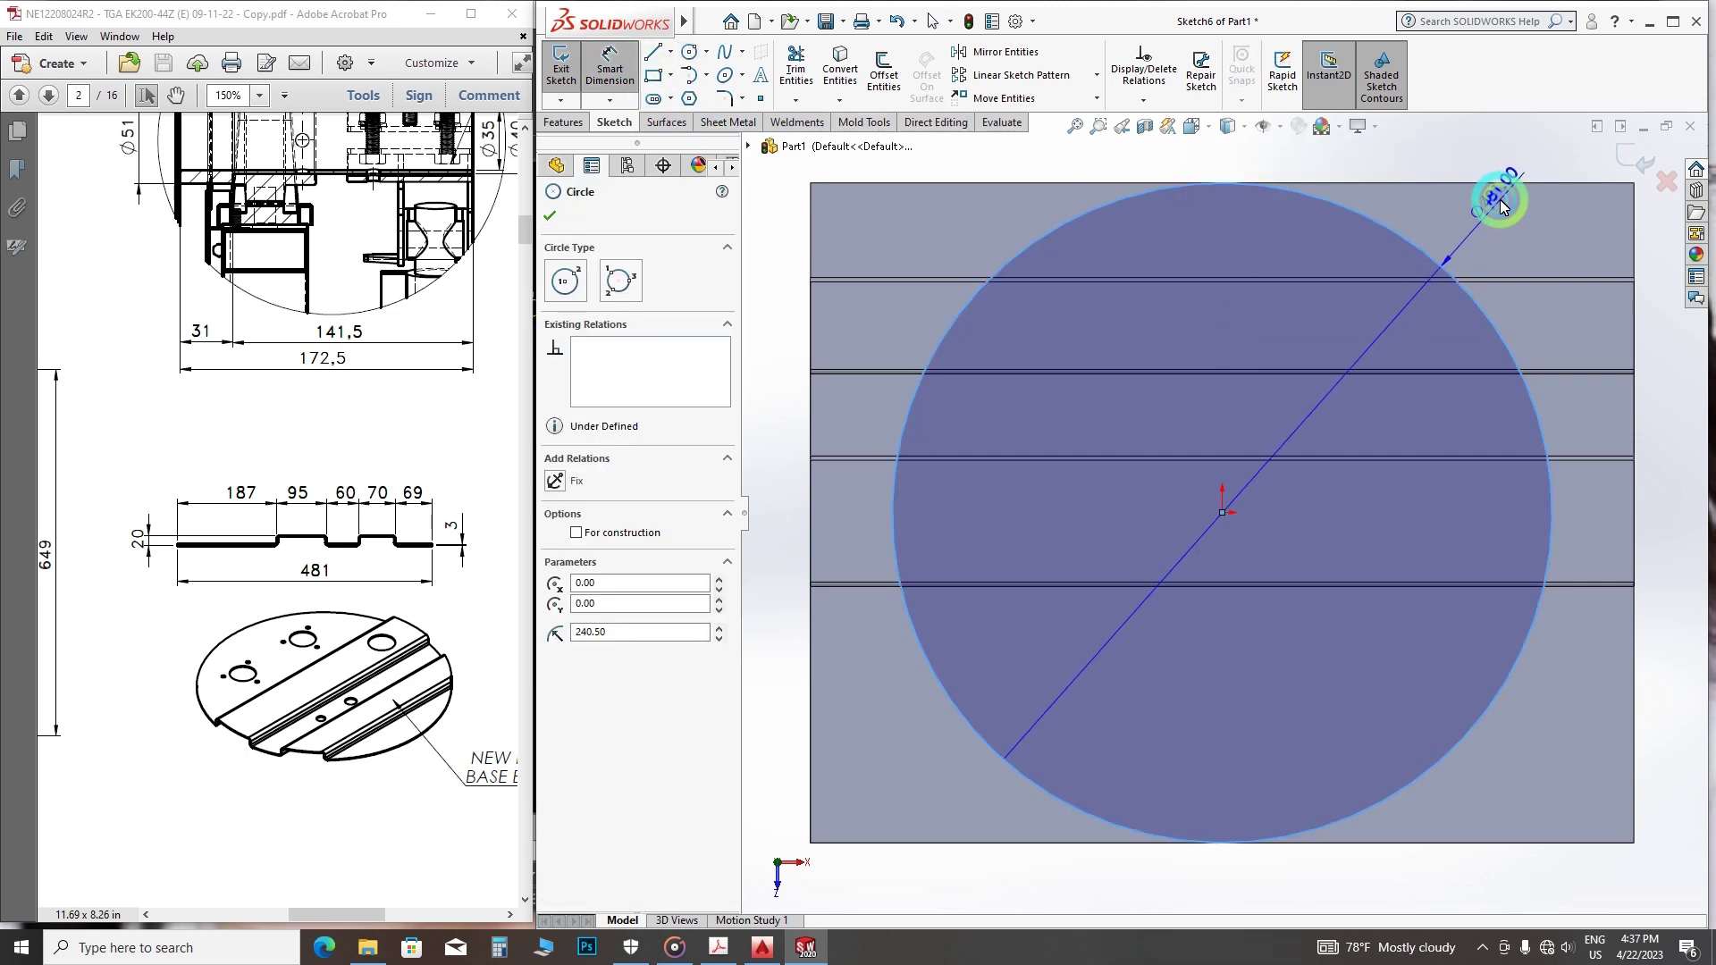
click(1497, 192)
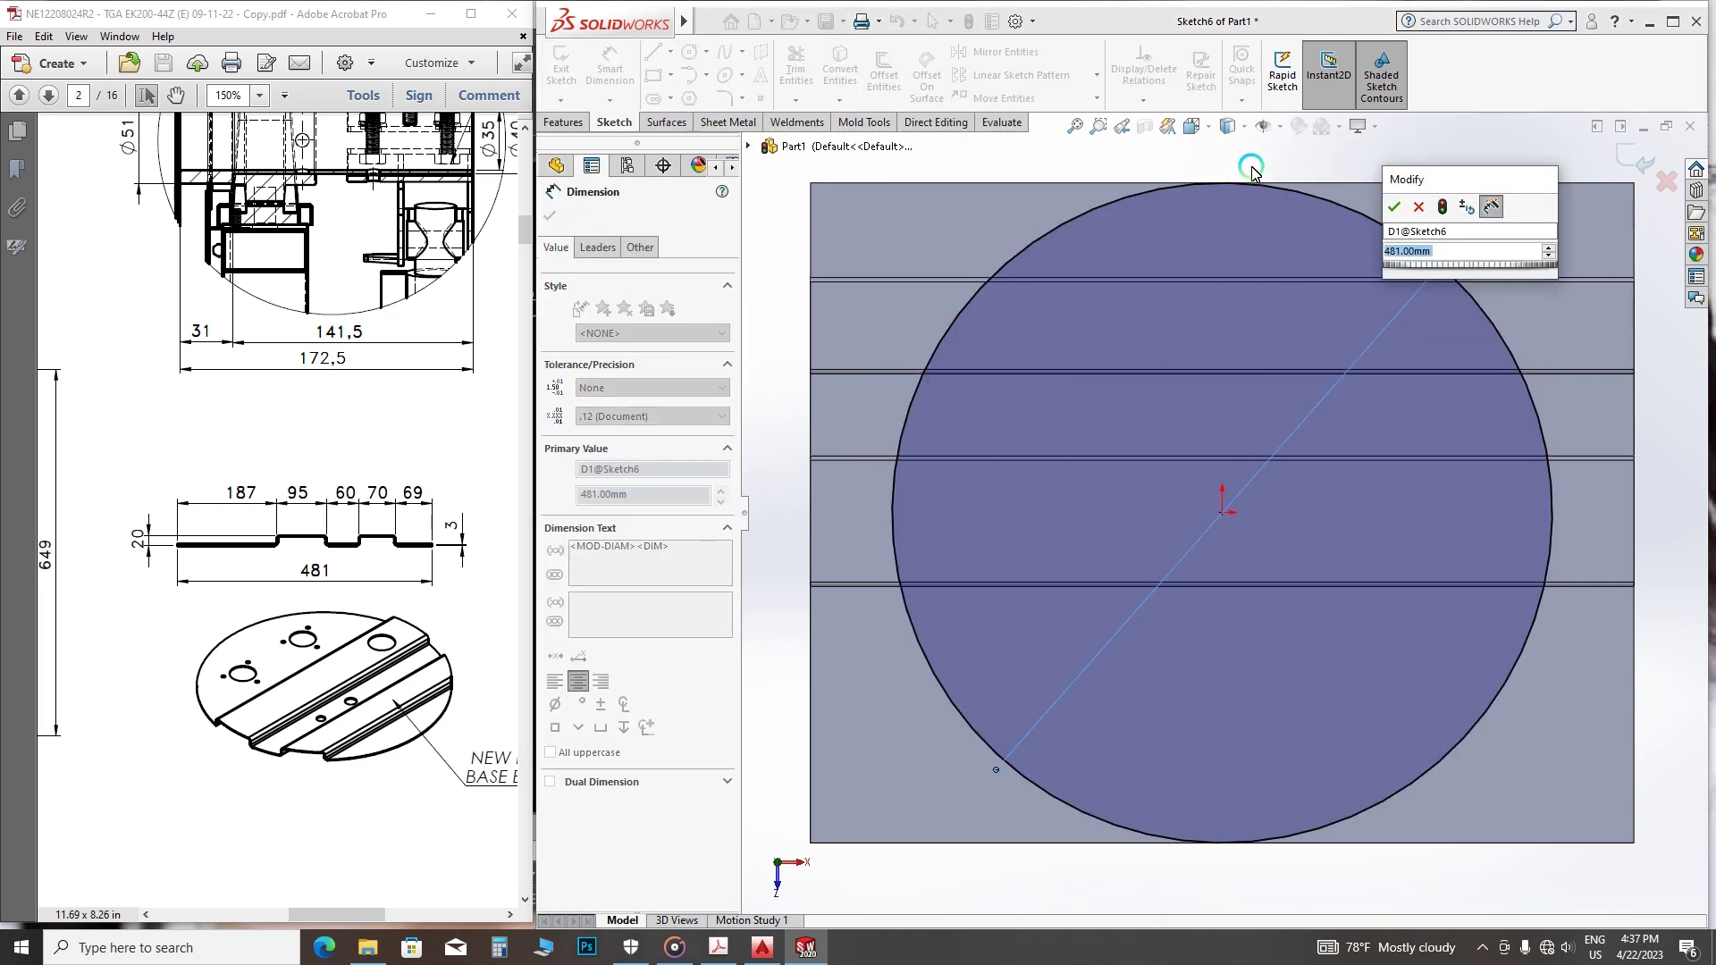
click(1396, 207)
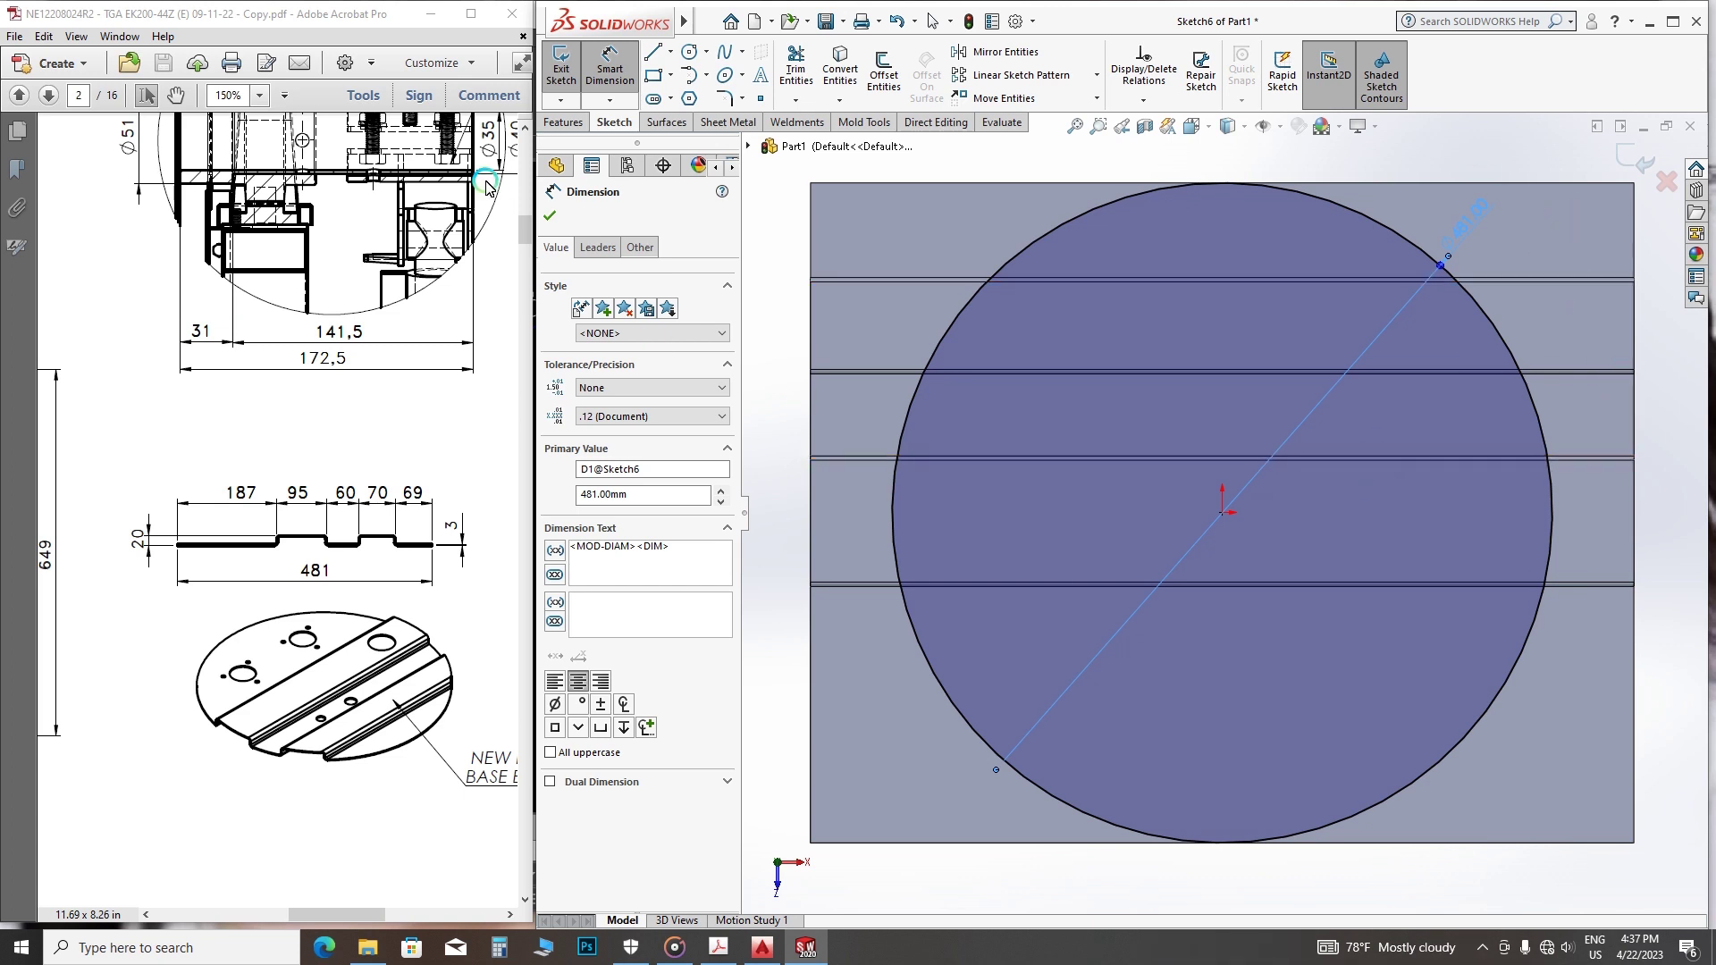
- Extrude-cut Through All - Both with Flip side to cut, removing material outside the circle
click(559, 129)
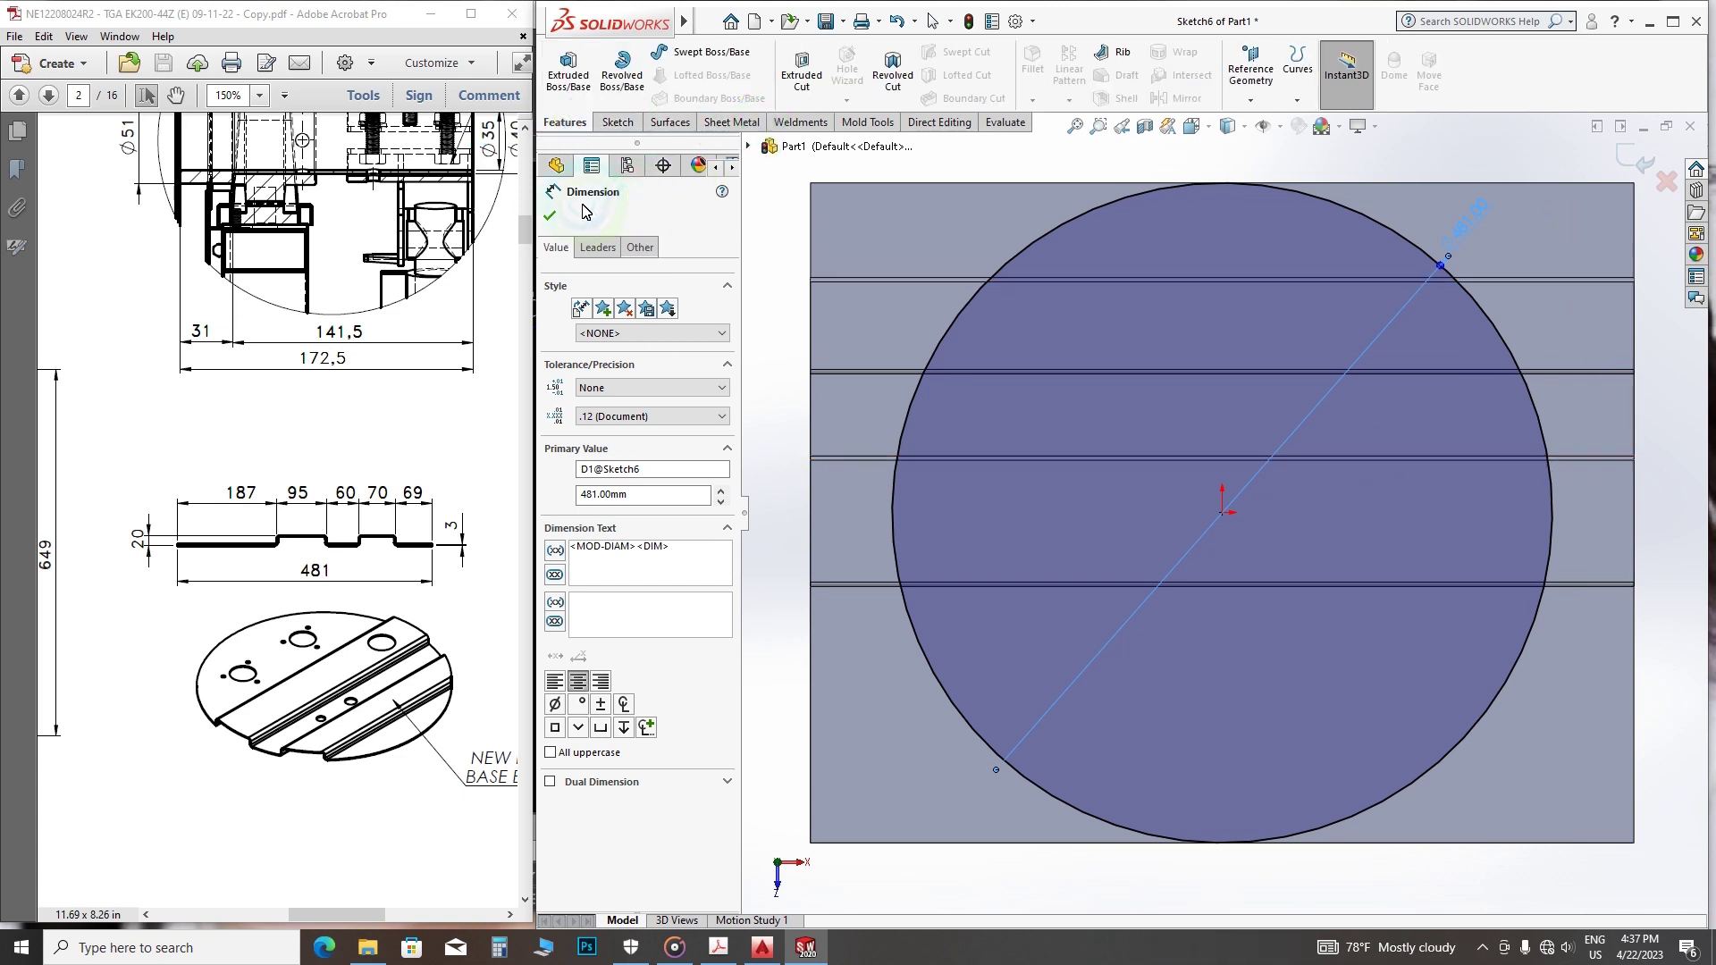
click(804, 91)
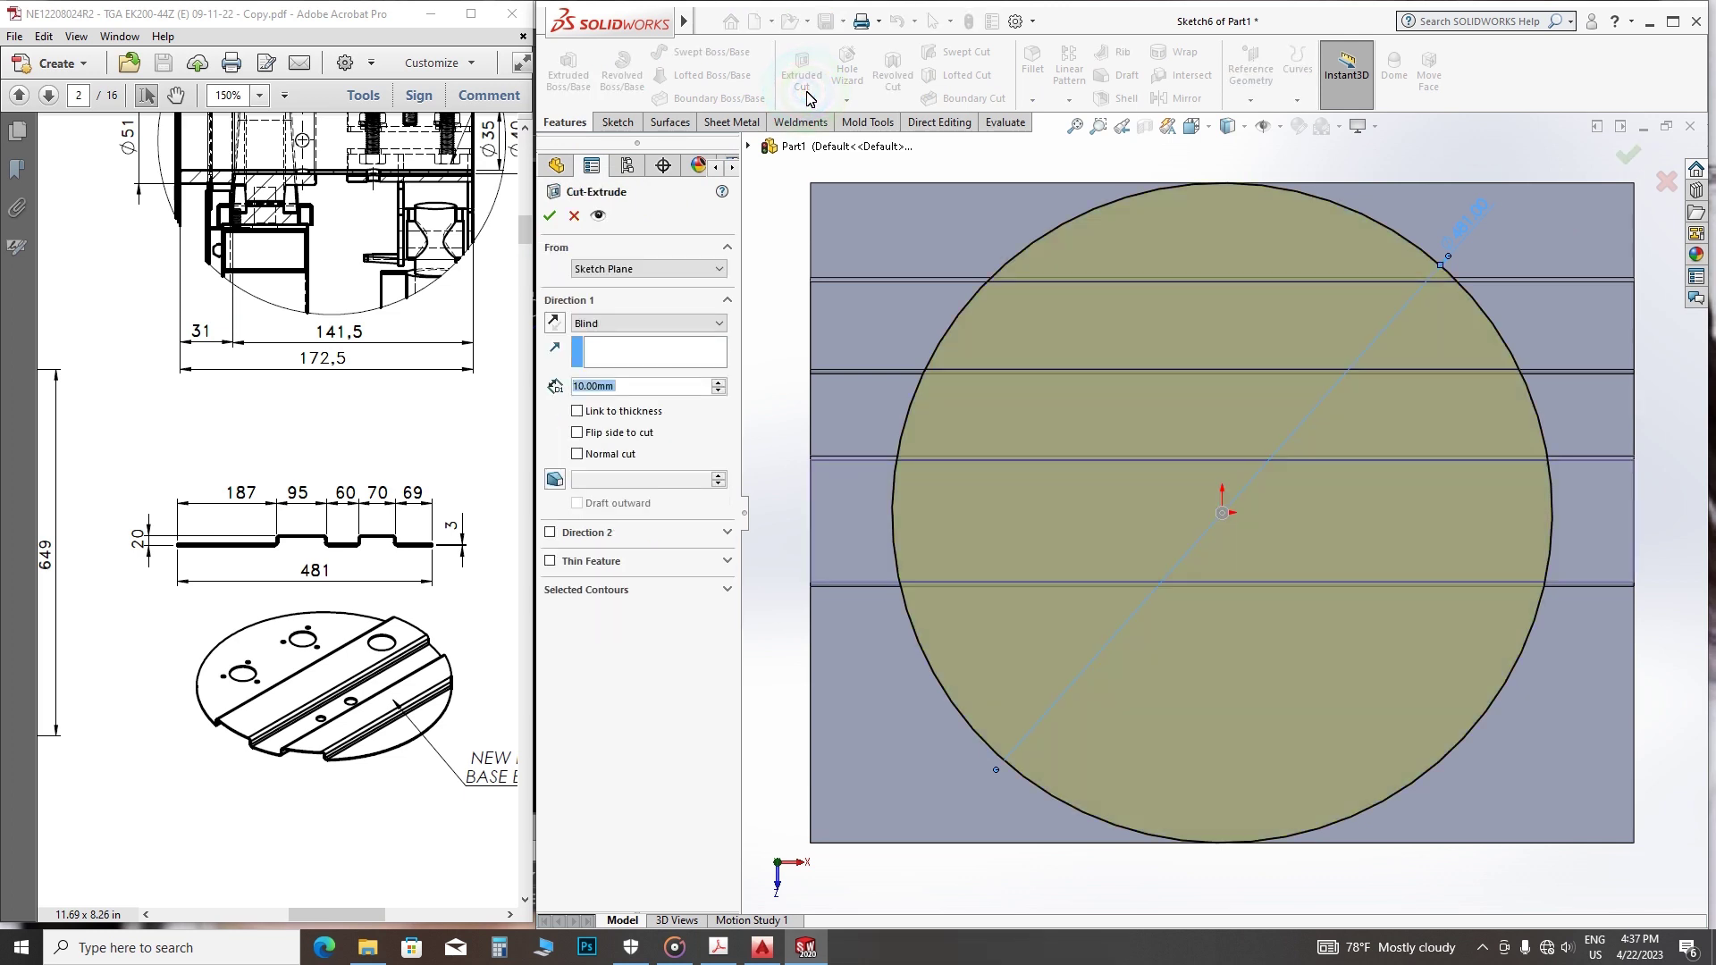
click(579, 434)
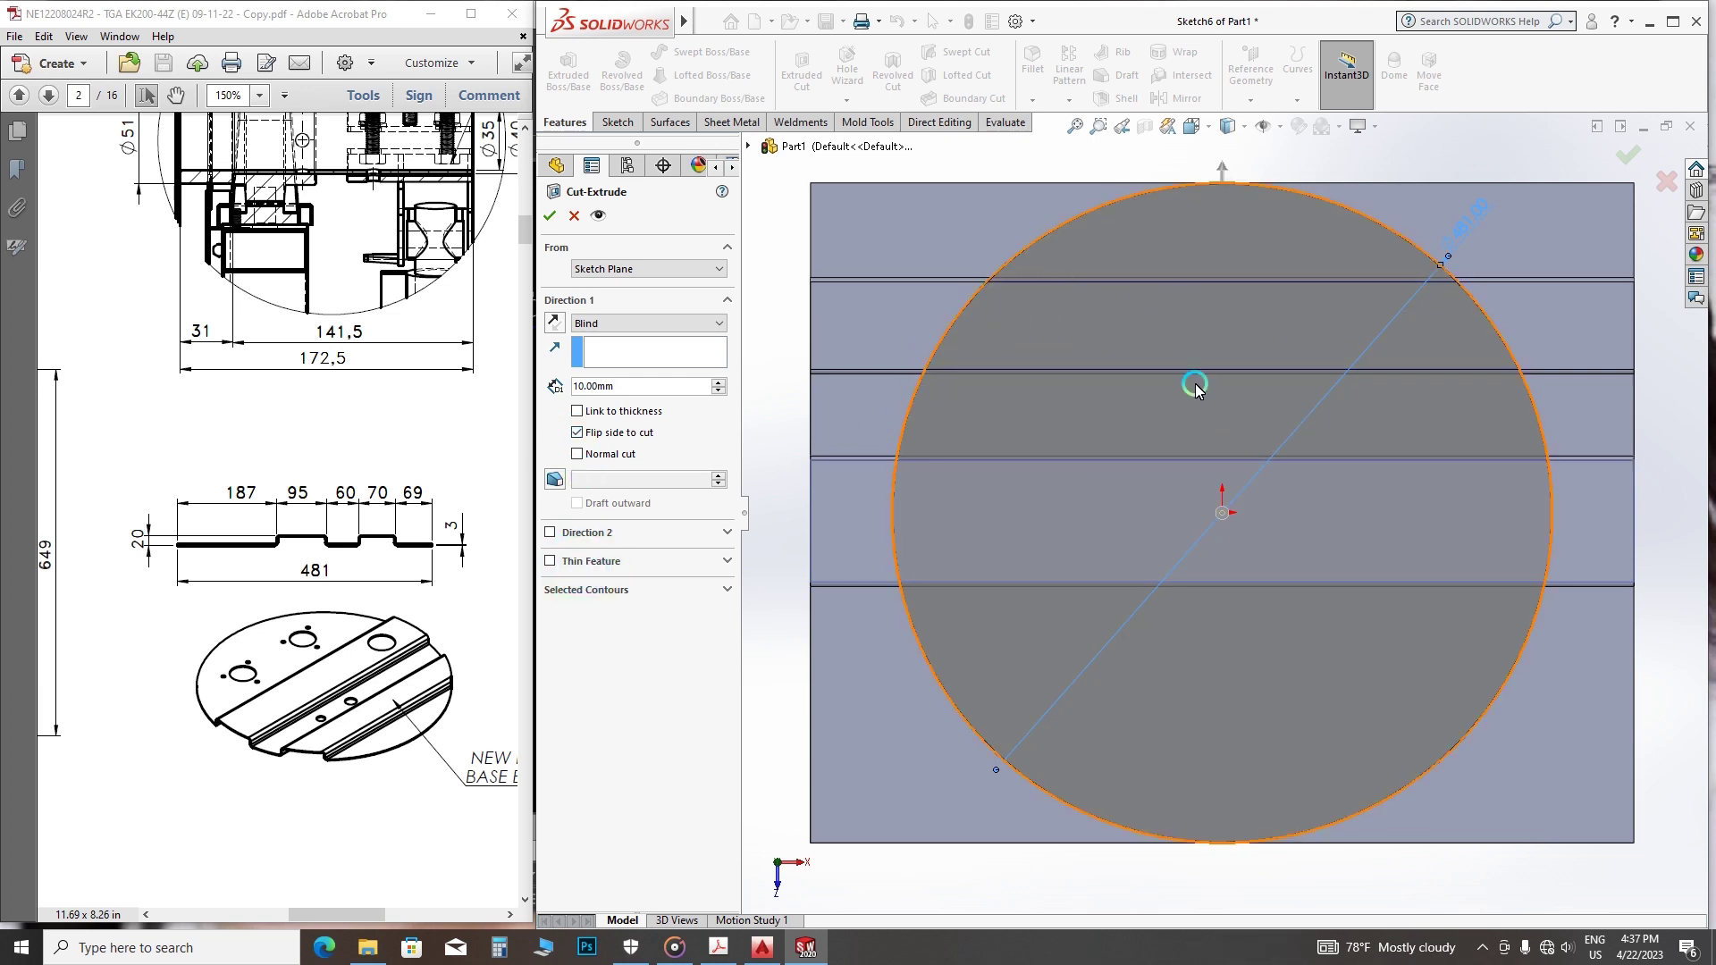
click(579, 434)
click(580, 434)
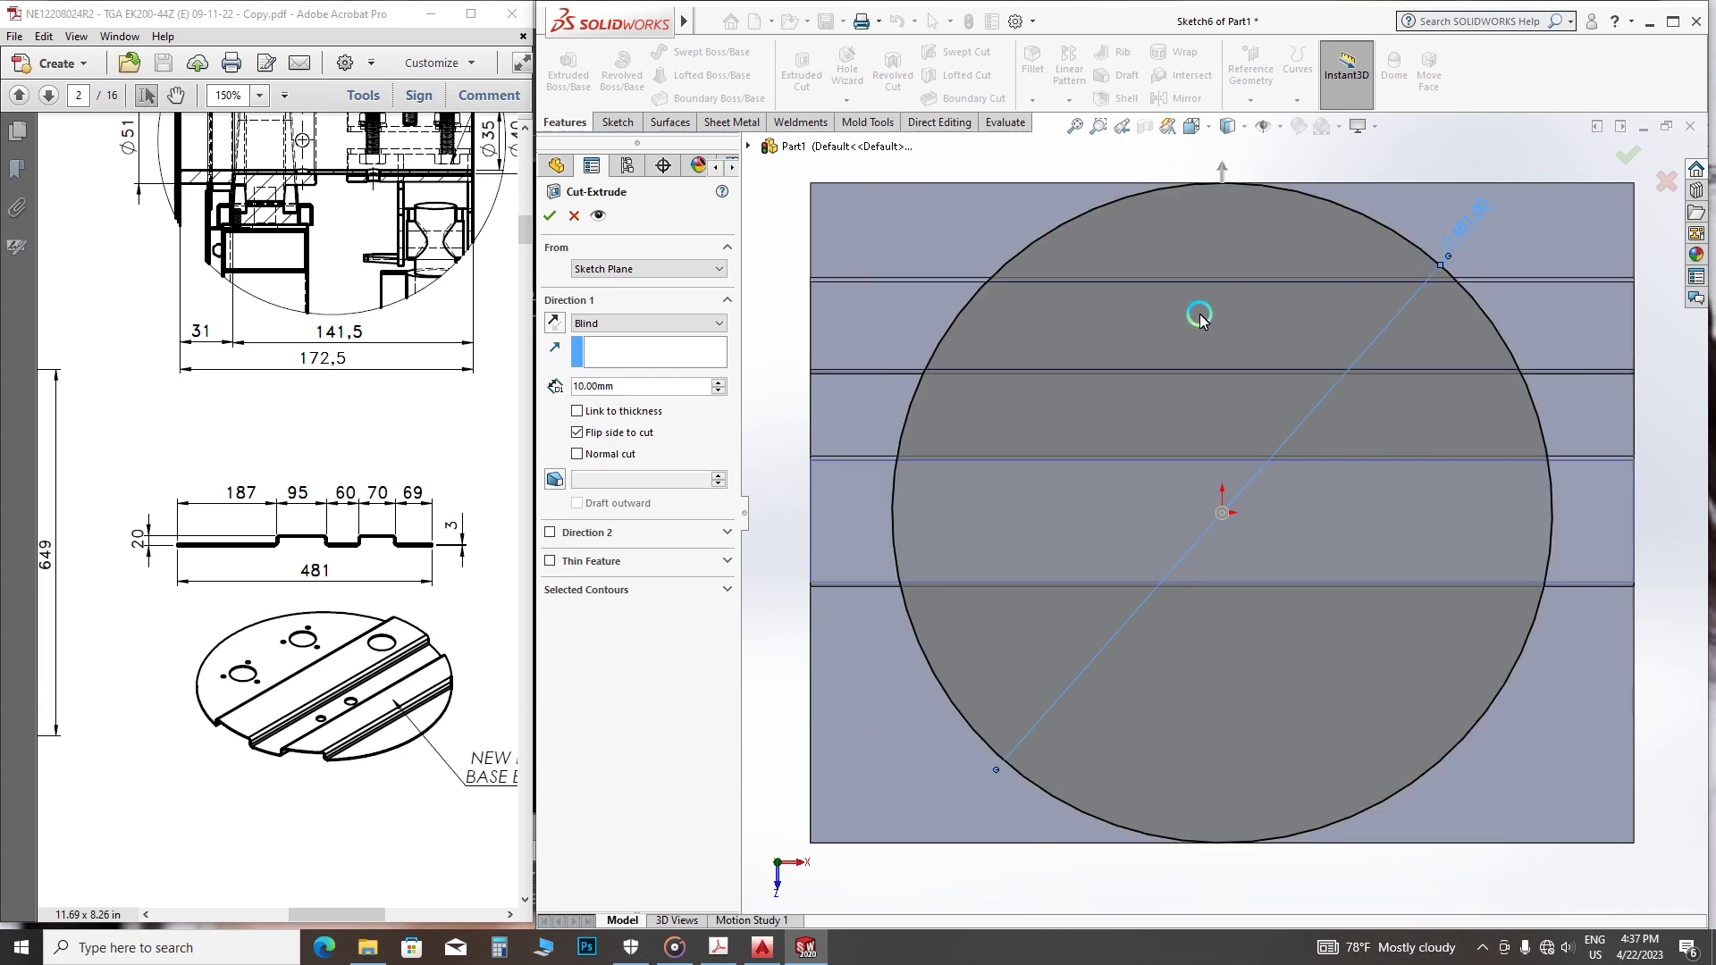
click(636, 323)
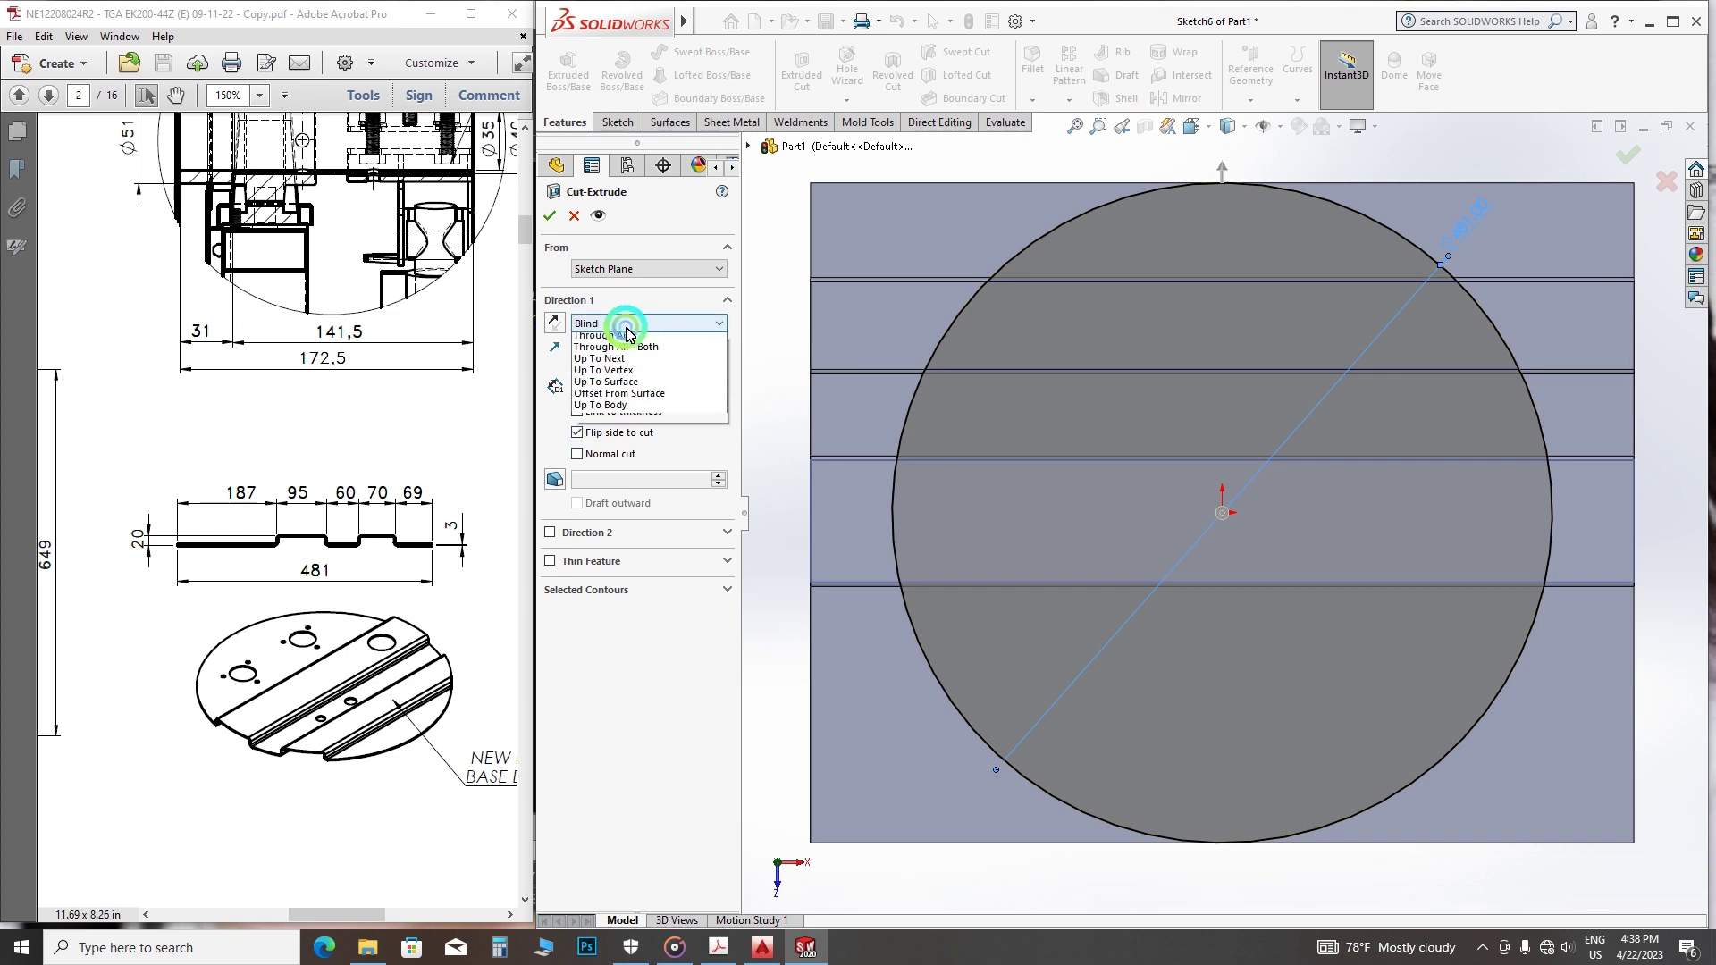
click(636, 373)
click(568, 291)
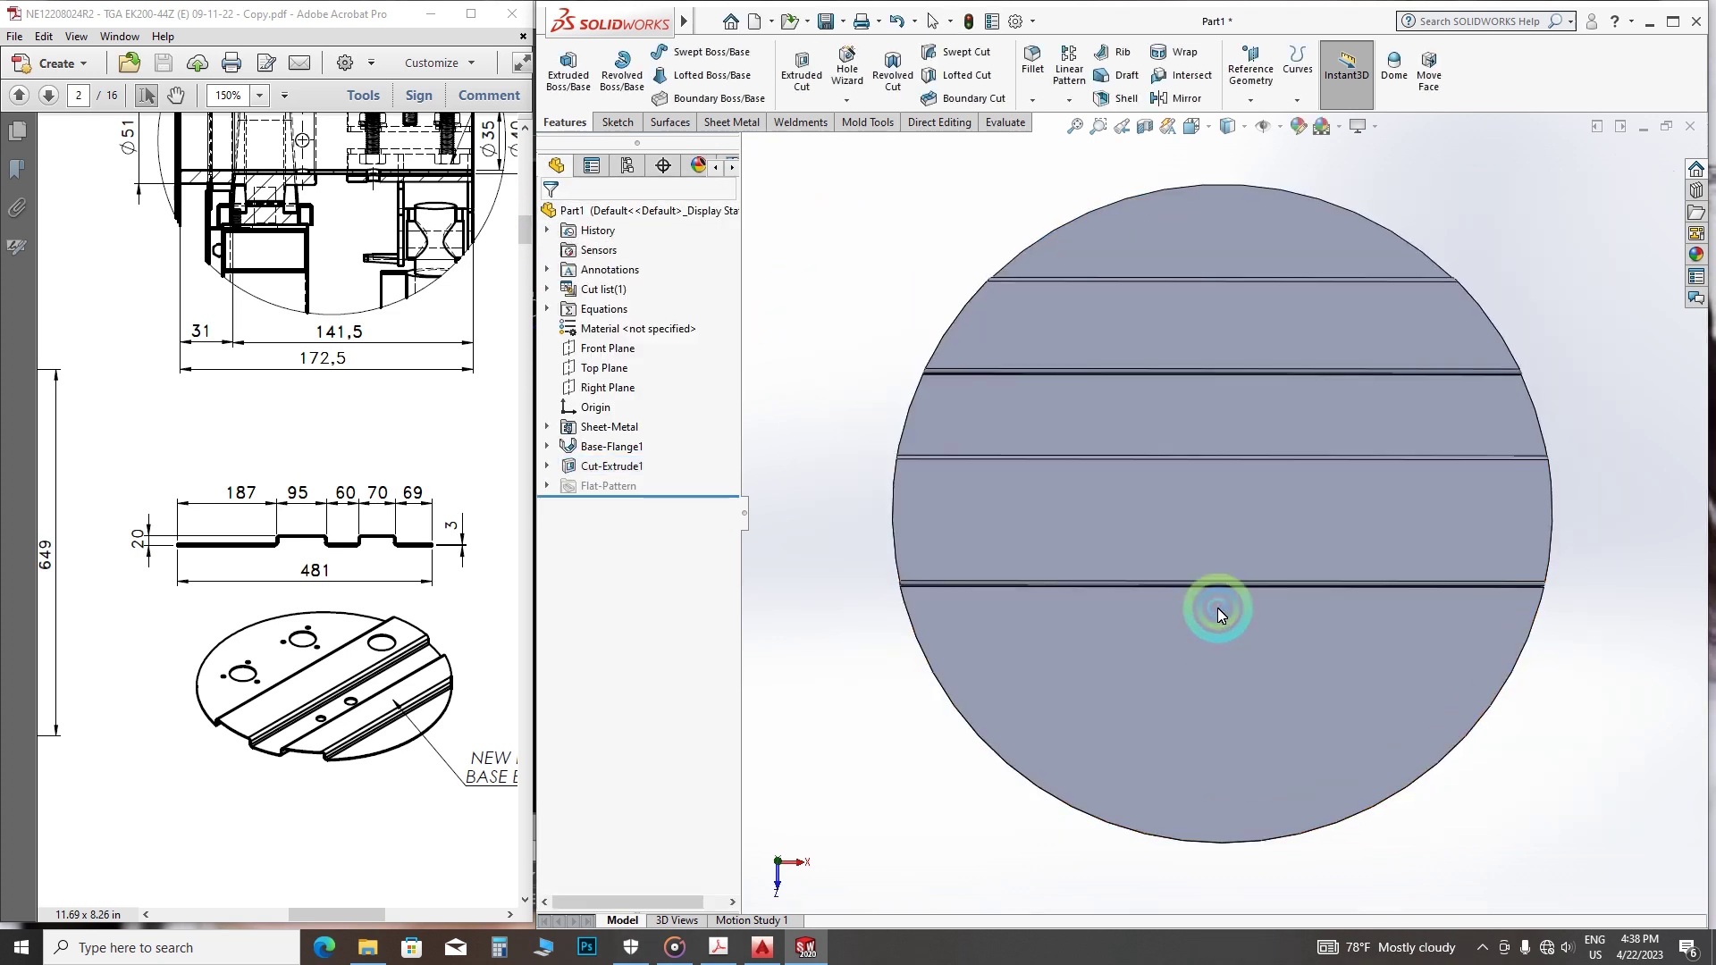
- Toggle Flatten on and off to preview the flat pattern, then select the plate's lower face
mouse_move(1214, 590)
middle_down()
mouse_move(1210, 438)
mouse_move(1229, 514)
middle_up()
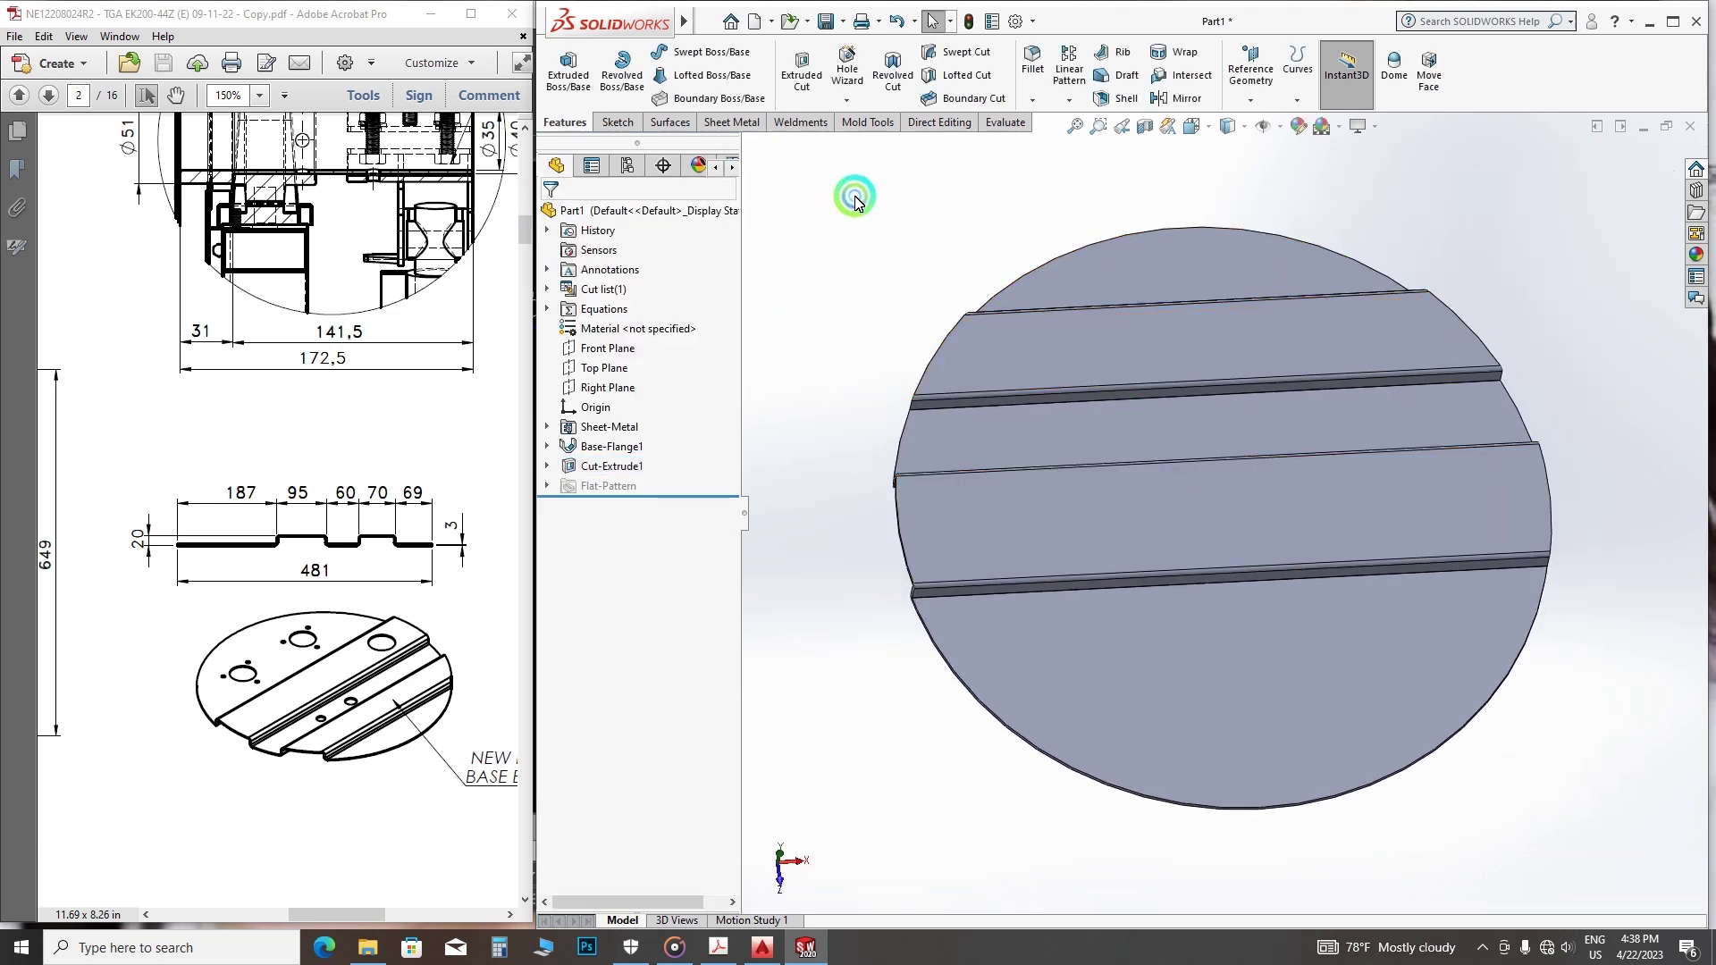
click(736, 122)
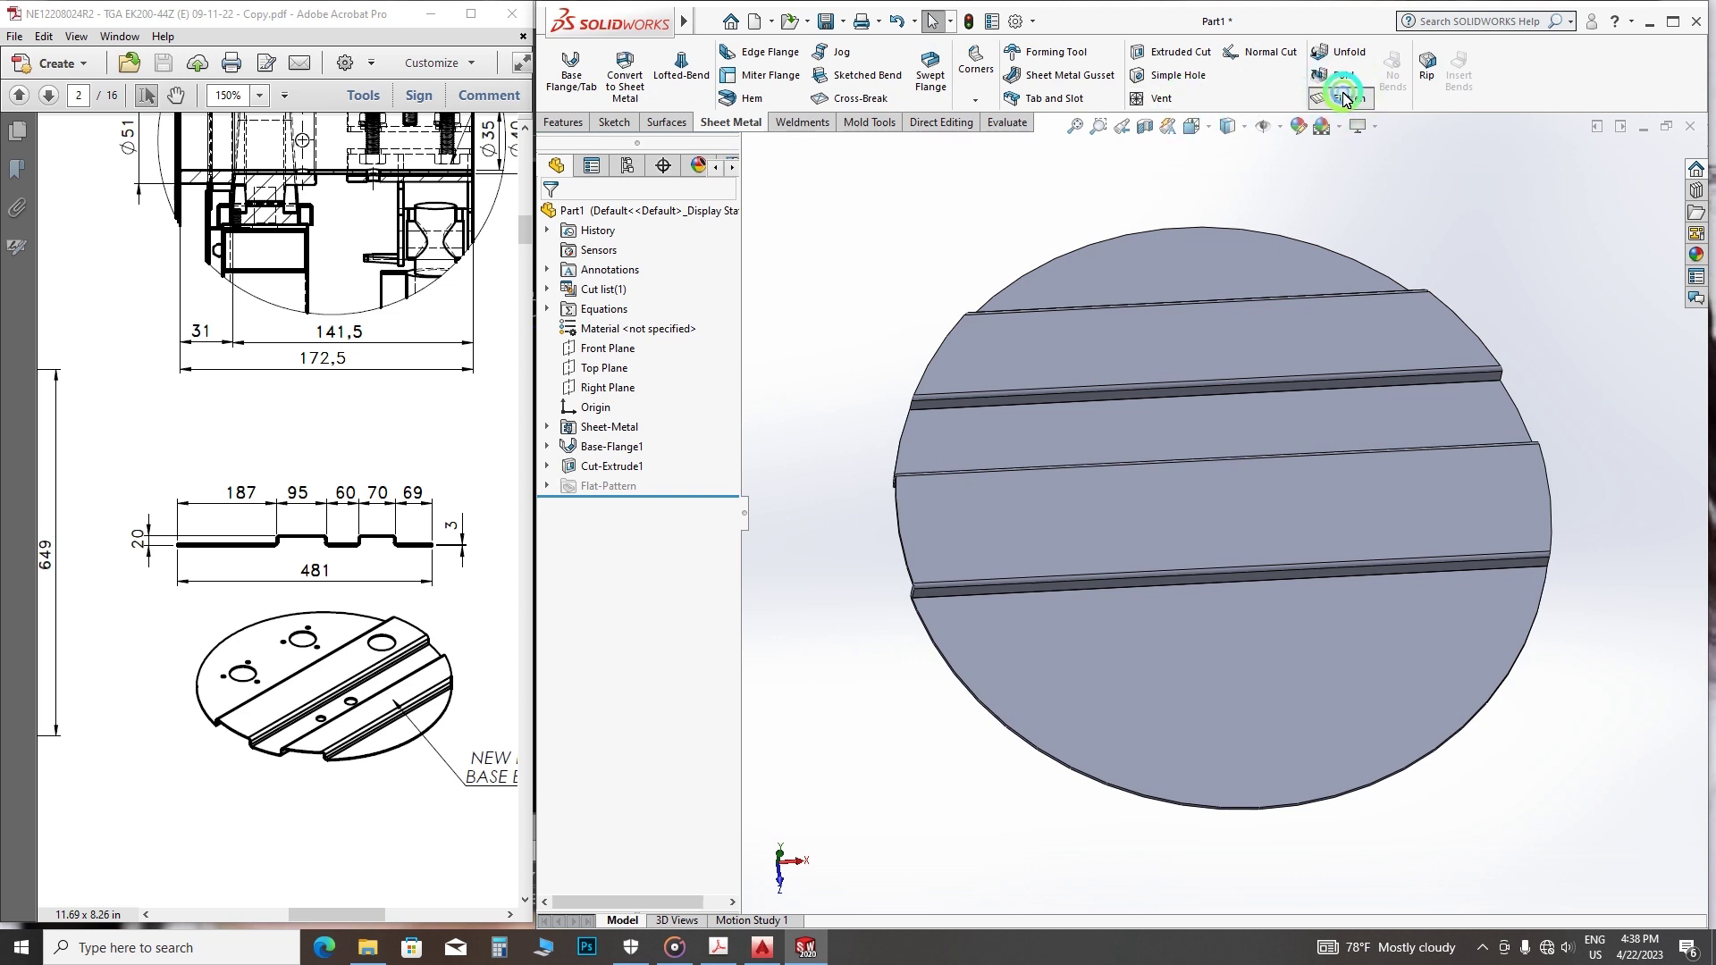
click(1345, 98)
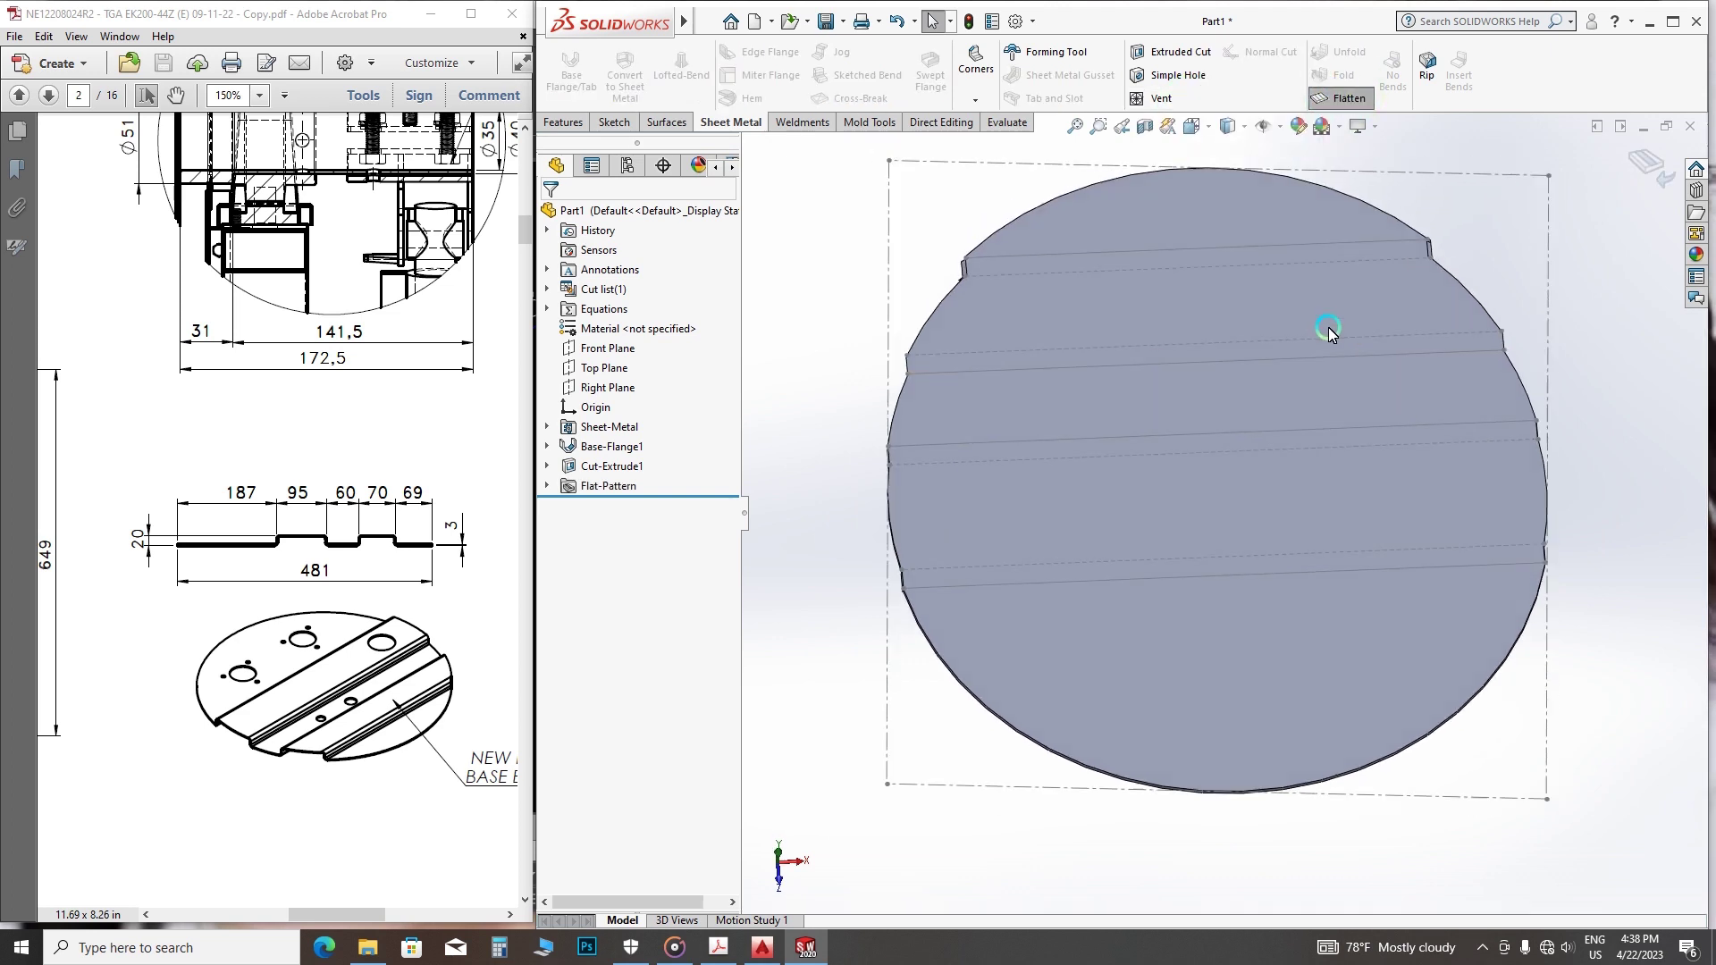
click(1345, 101)
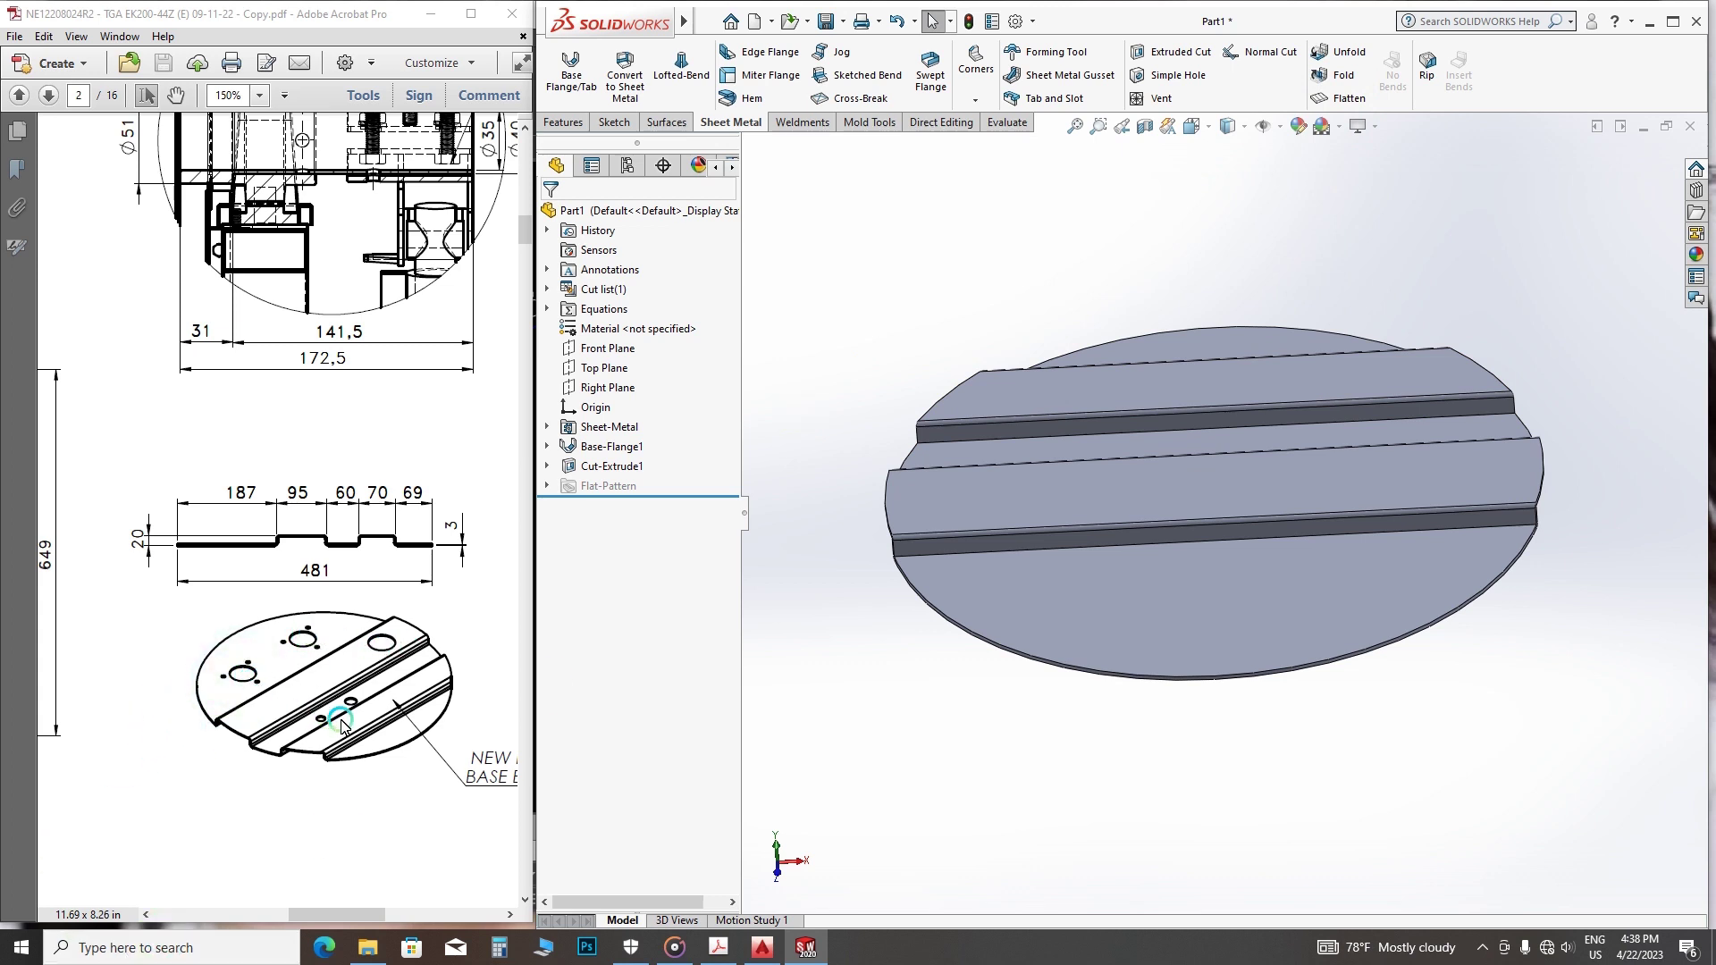
click(1192, 371)
click(1359, 576)
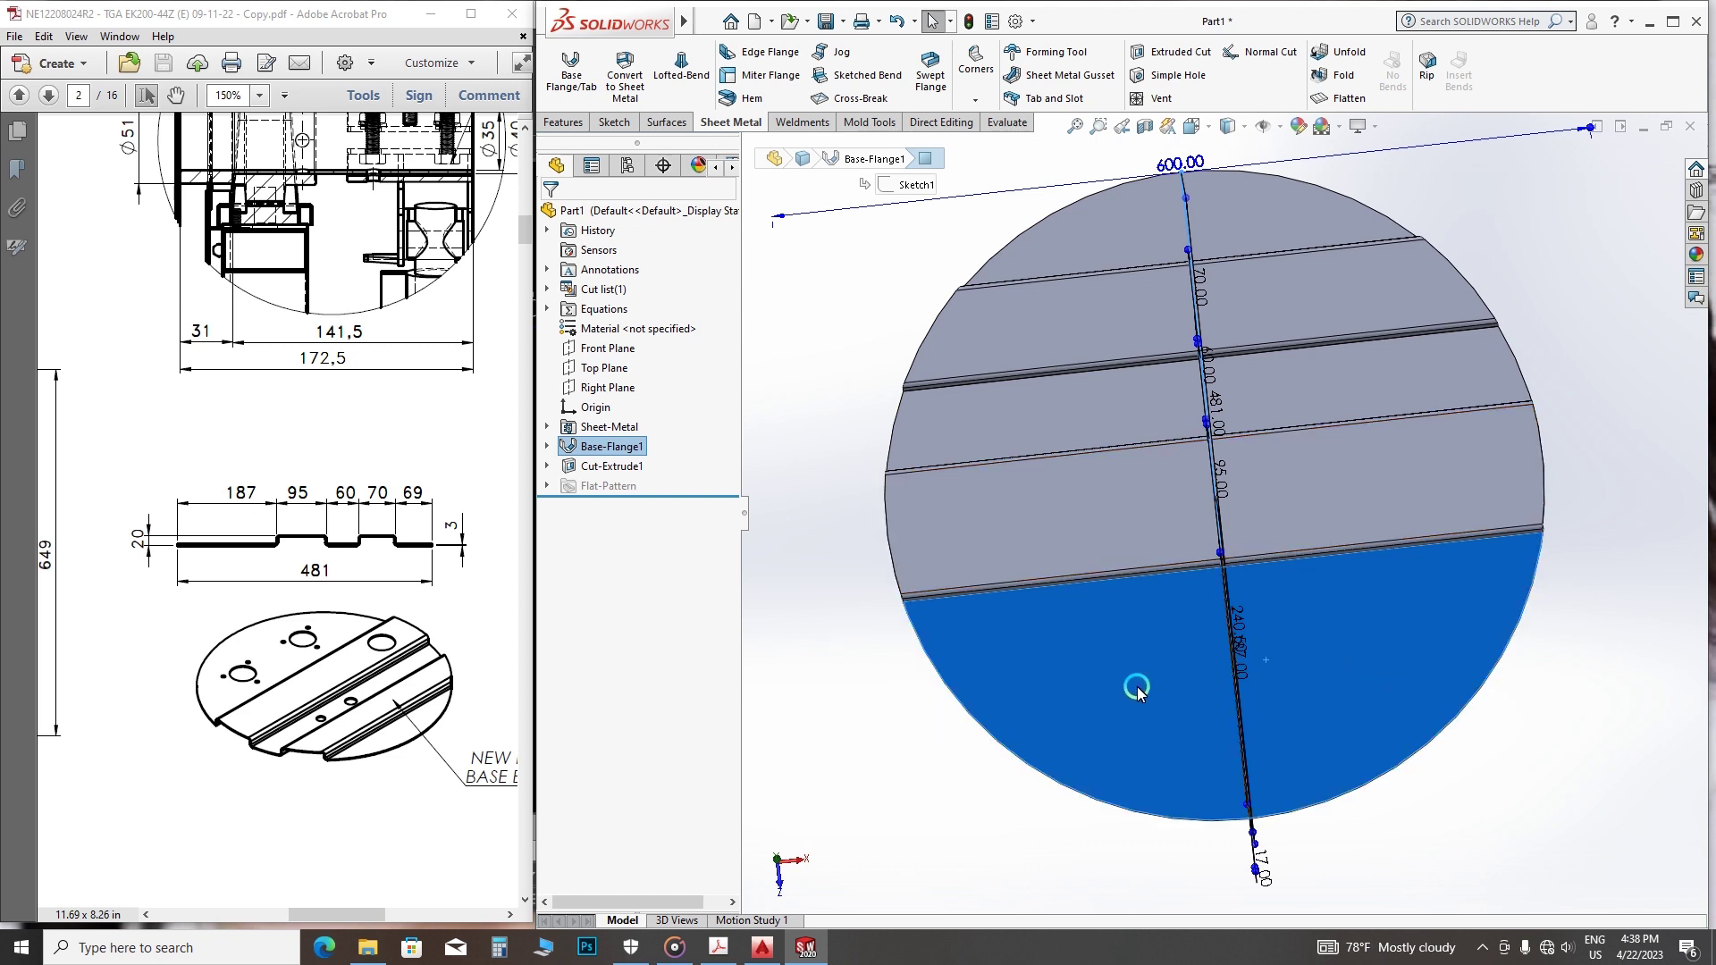
- Start a new sketch on the plate face, viewed Normal To
click(1219, 670)
right_click(1168, 660)
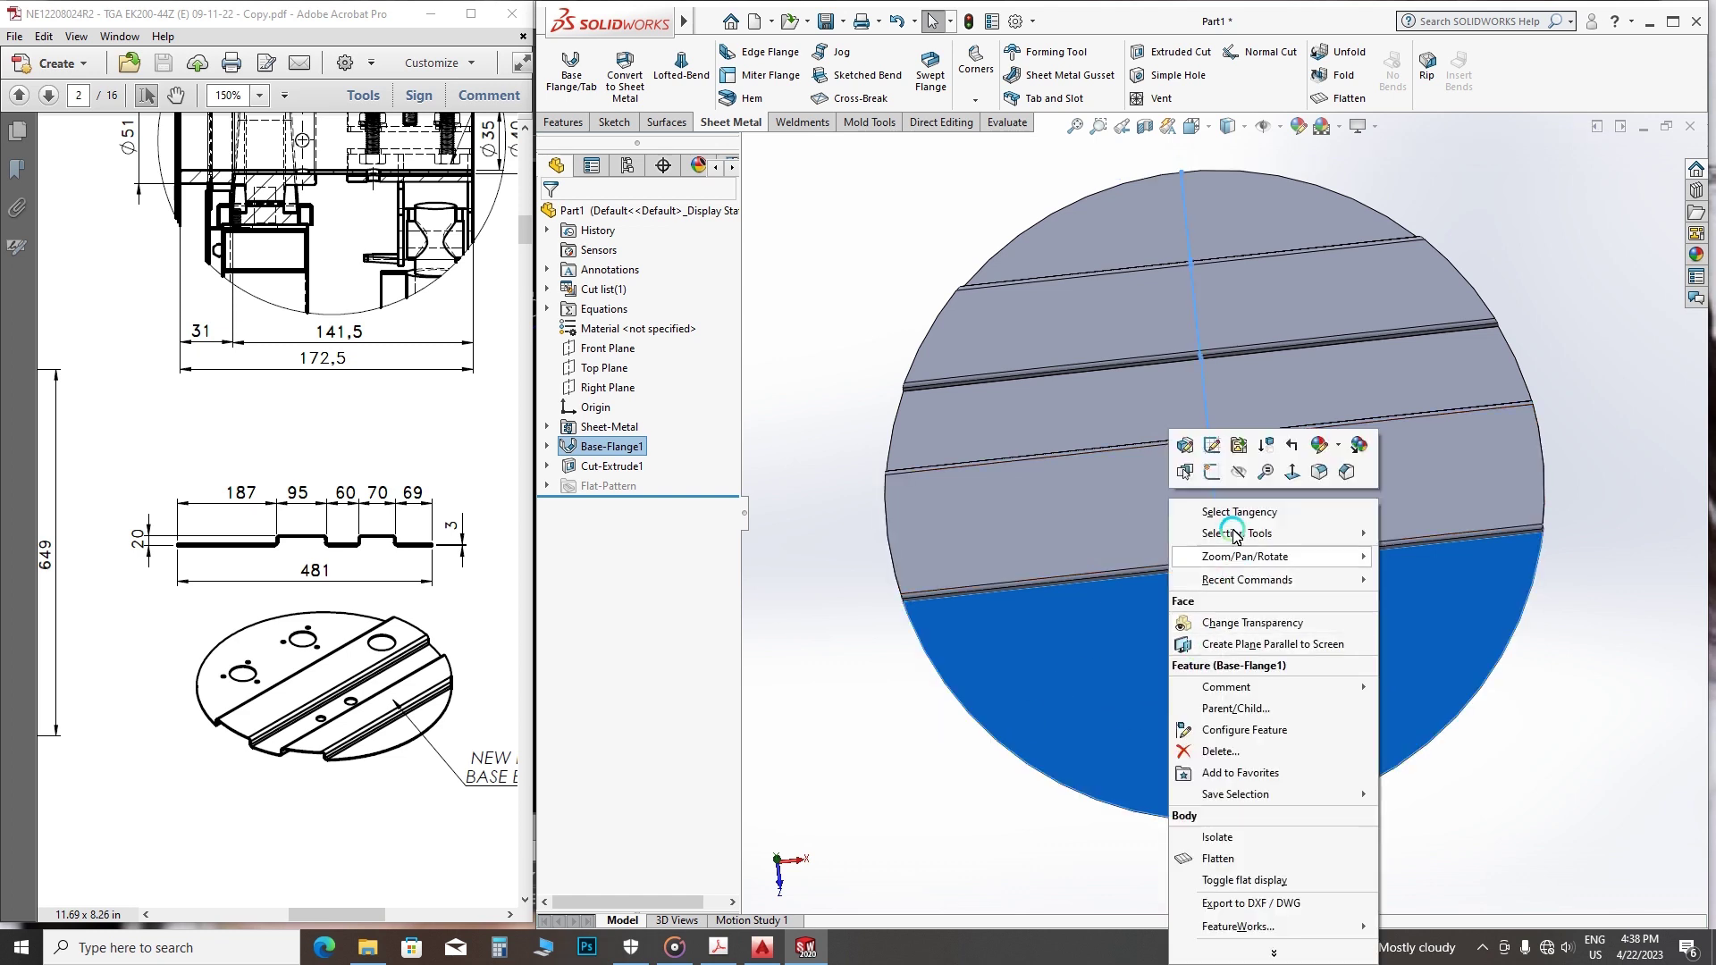
click(1213, 462)
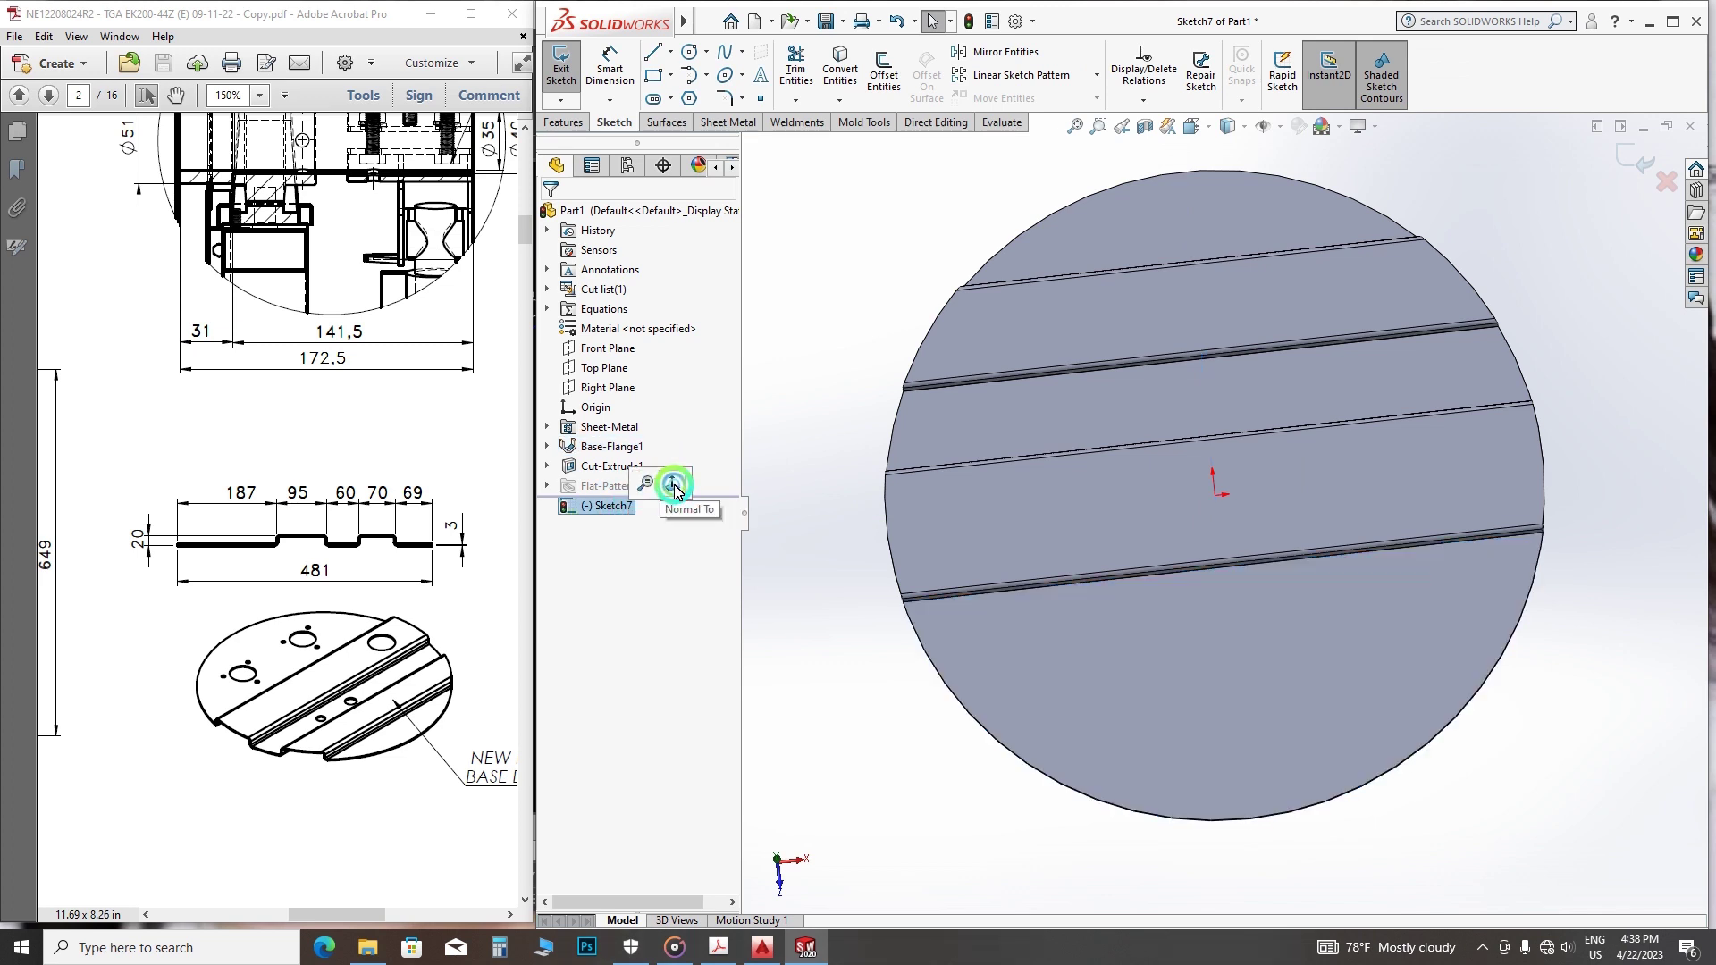
click(689, 51)
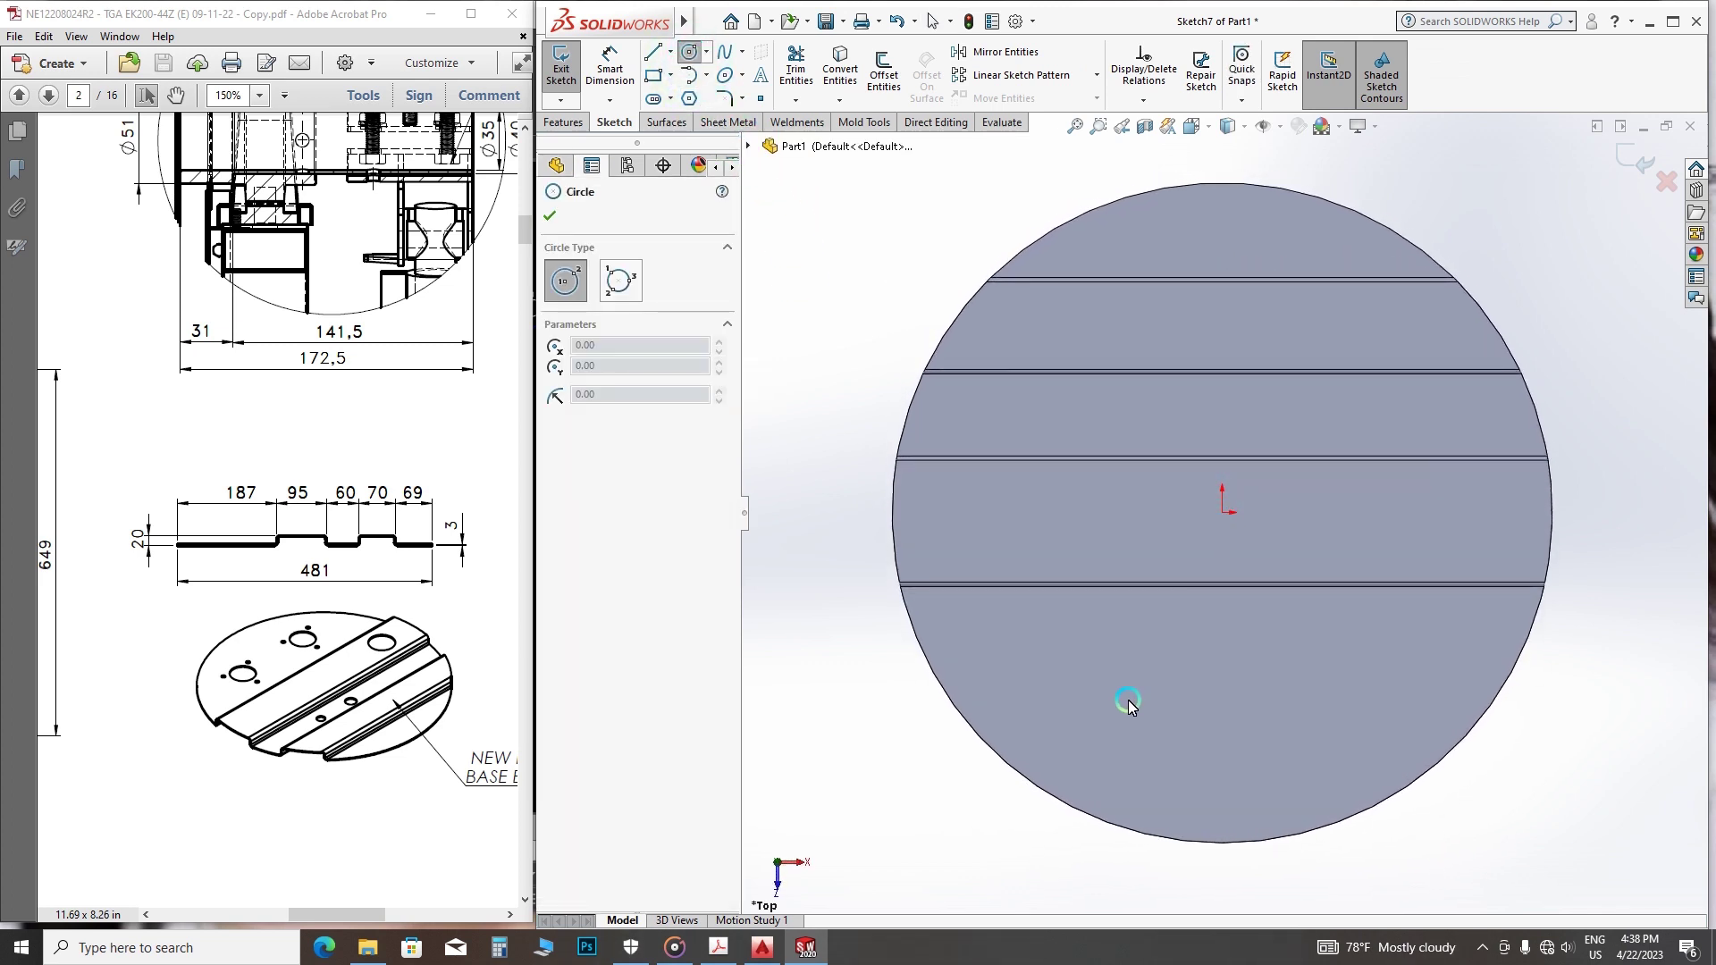
- Draw two small hole circles side by side in the plate's lower half
click(1105, 696)
right_click(1149, 708)
click(1180, 738)
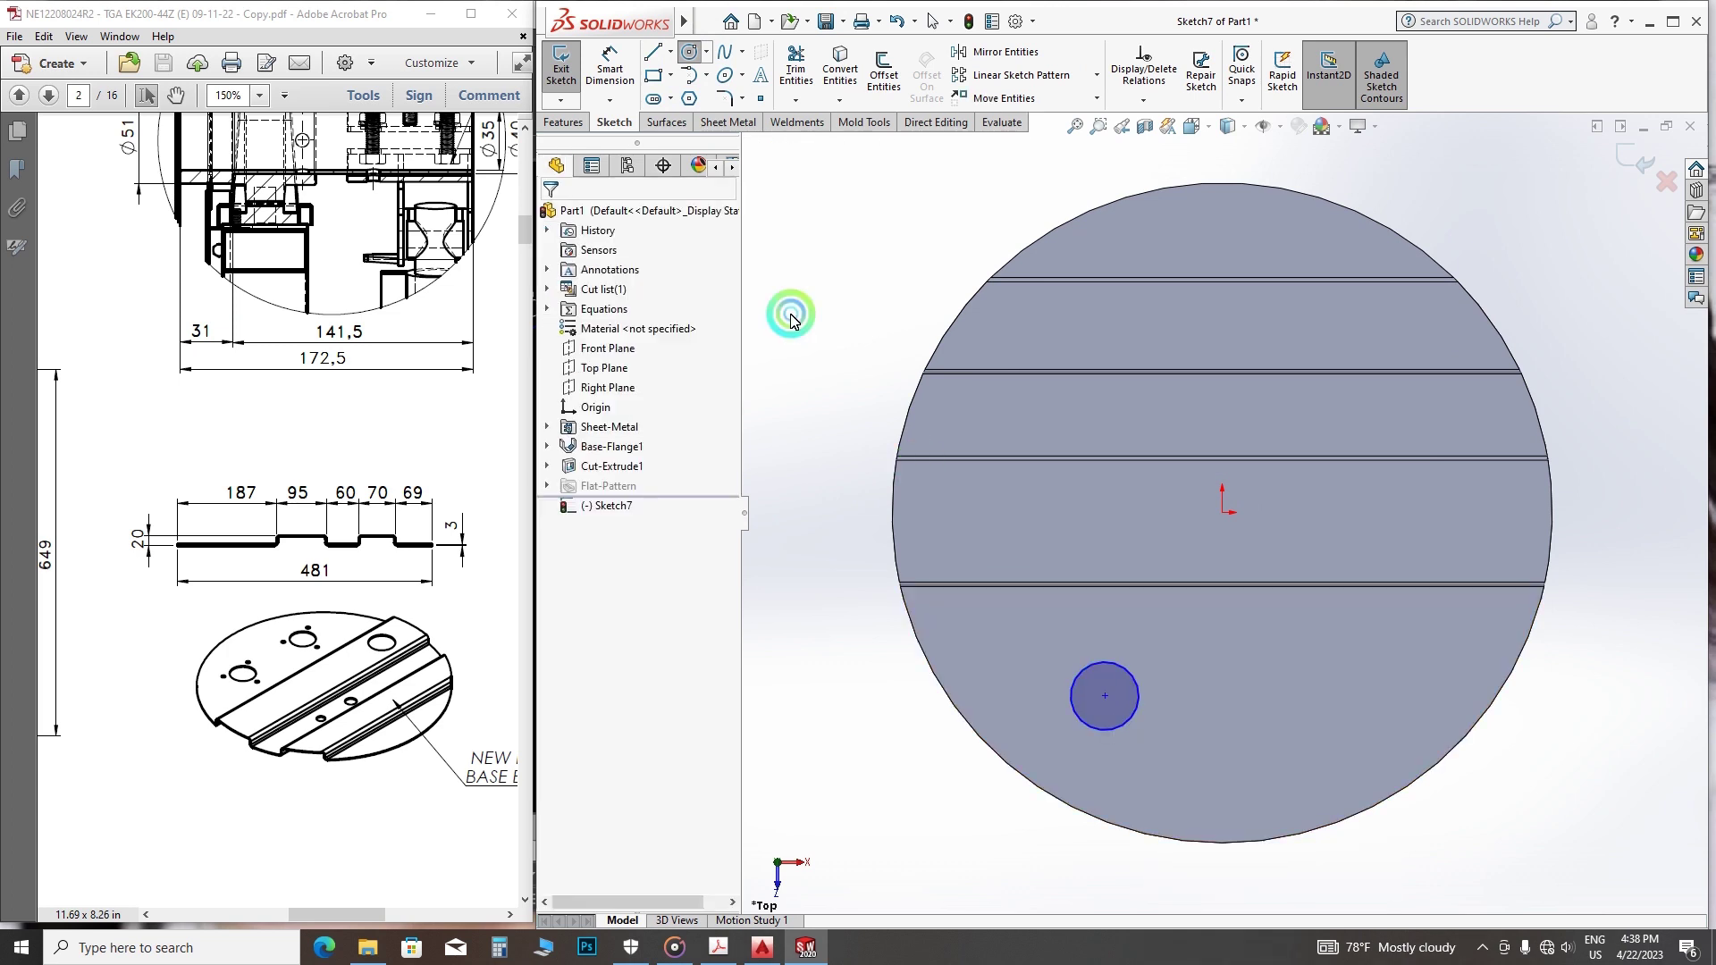
click(688, 51)
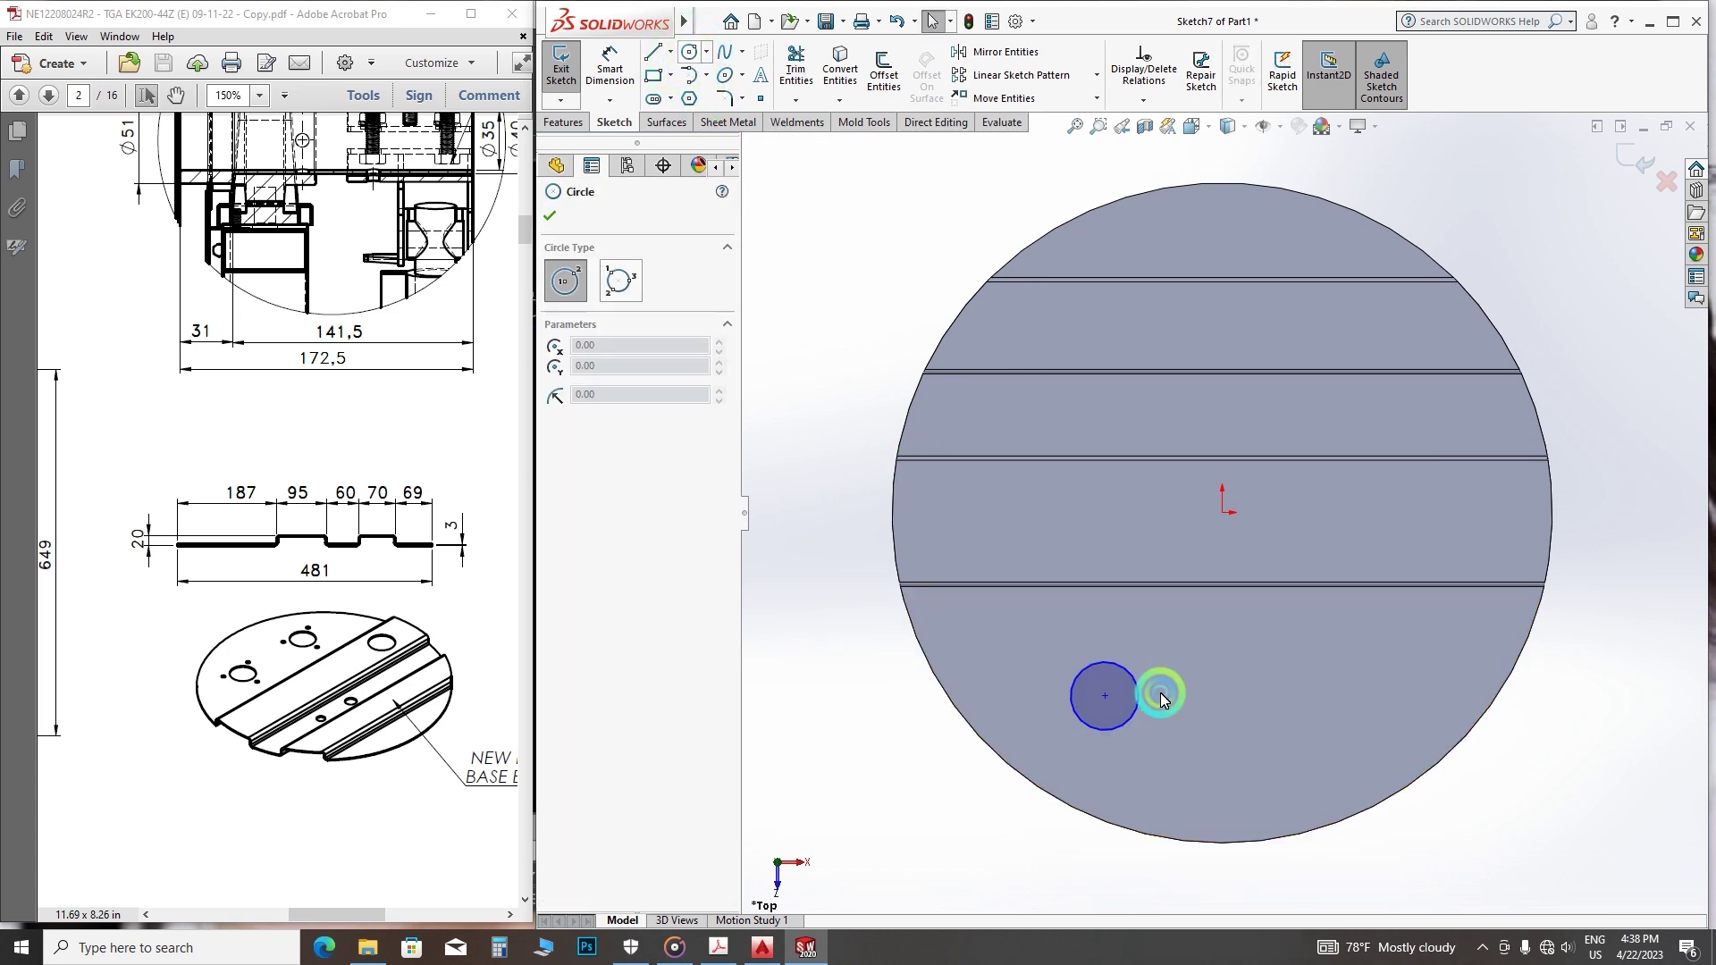
click(1336, 696)
right_click(1359, 721)
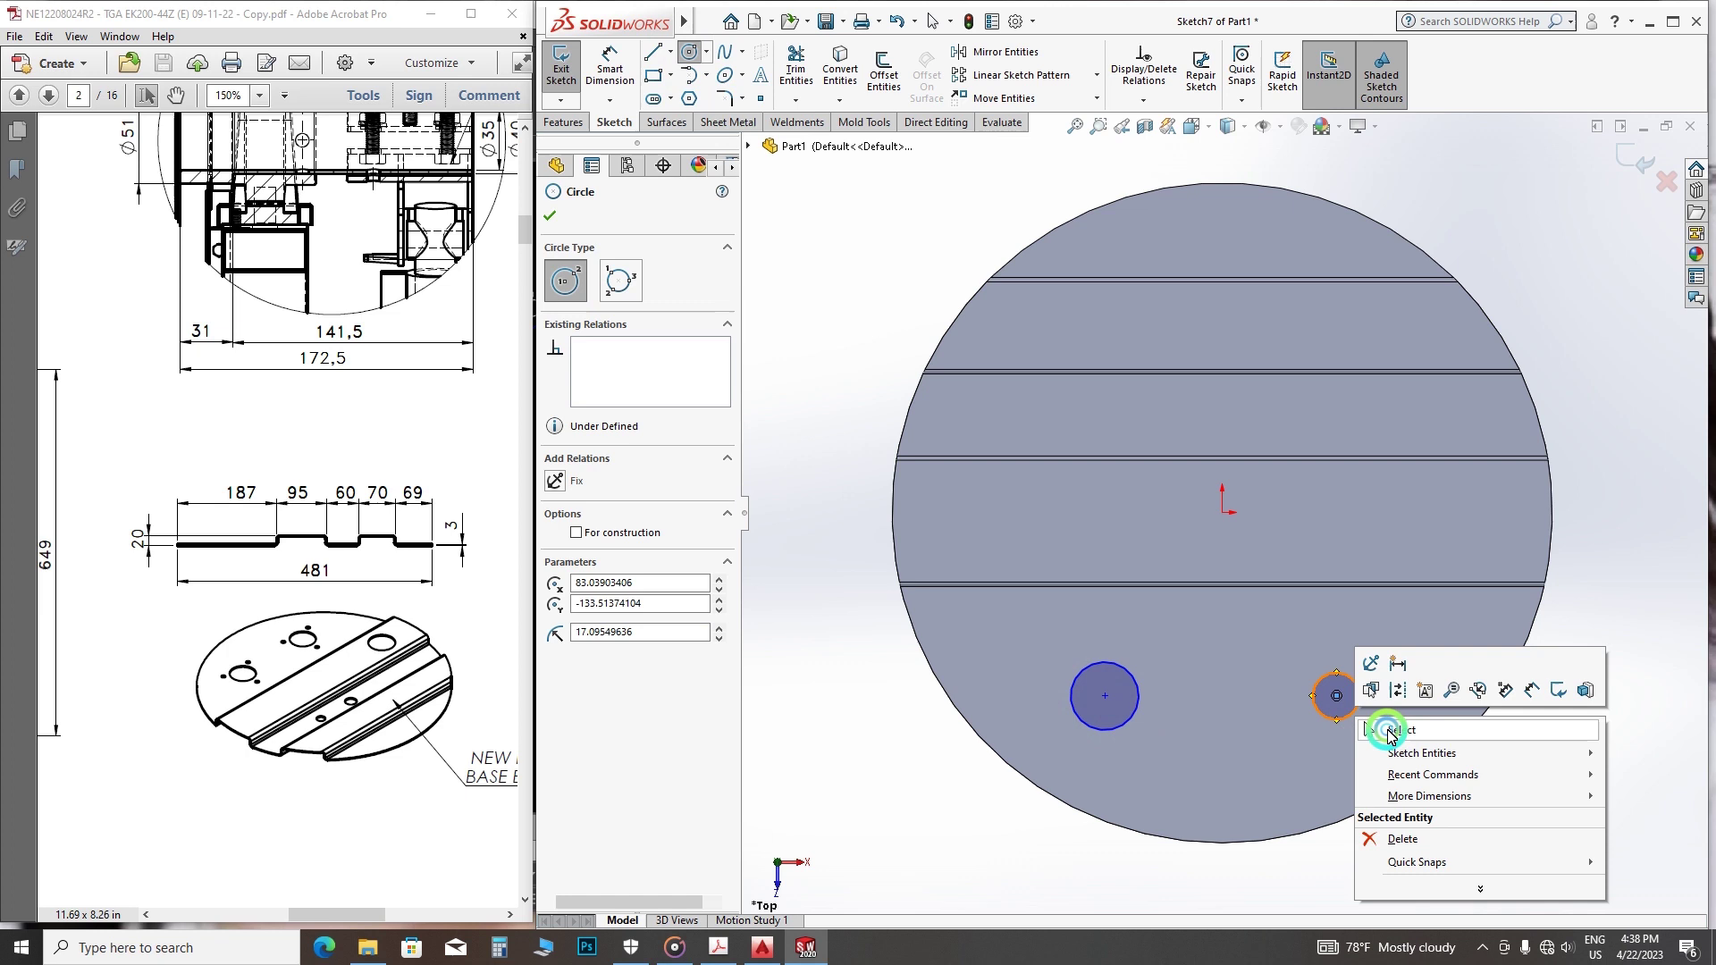
click(1389, 732)
click(611, 72)
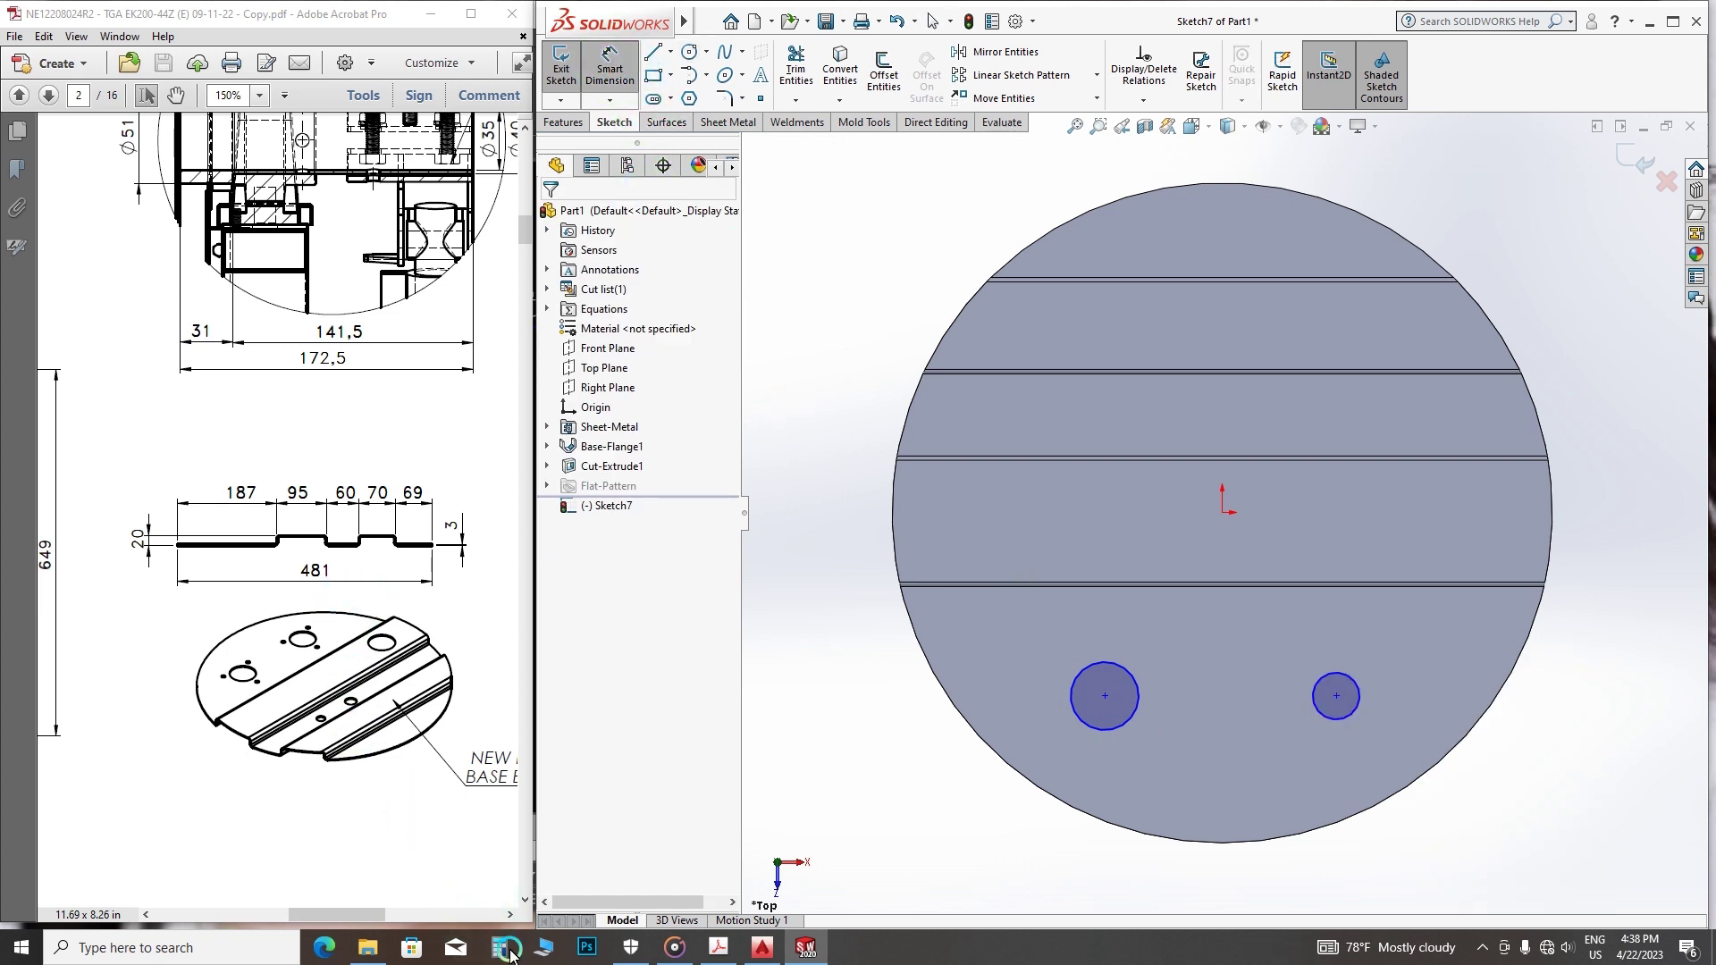
- Dimension the left hole Ø42 and make both hole circles equal
click(761, 948)
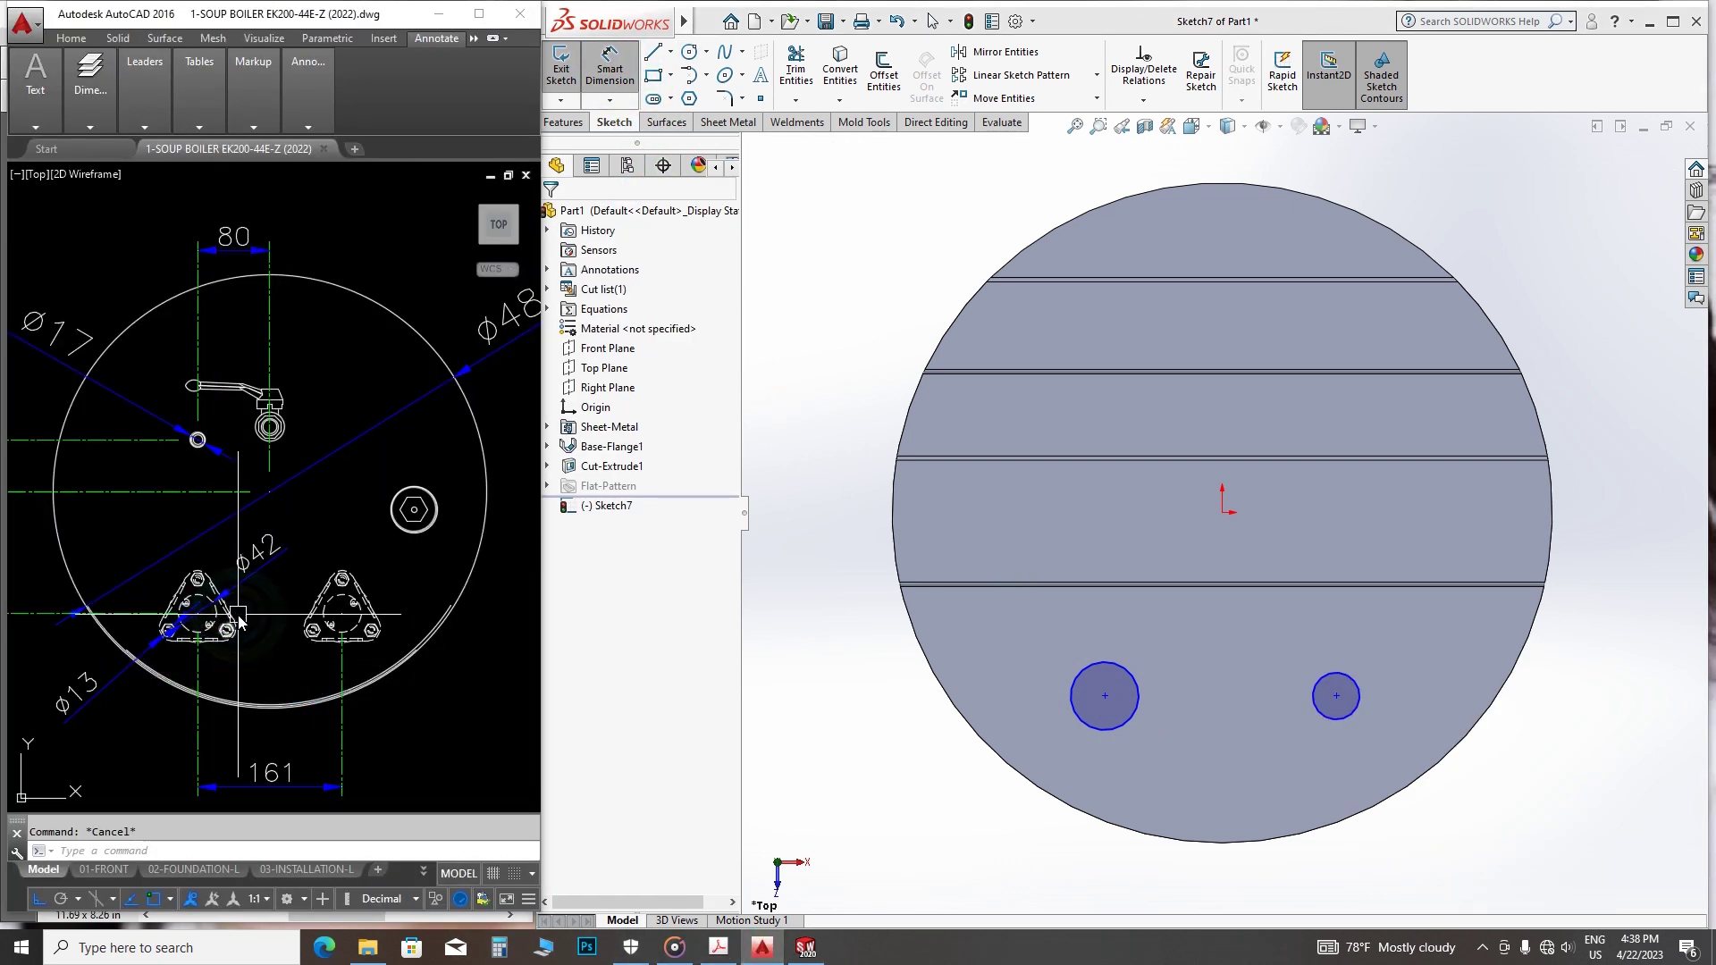
scroll(424, 498, up, 1)
click(614, 74)
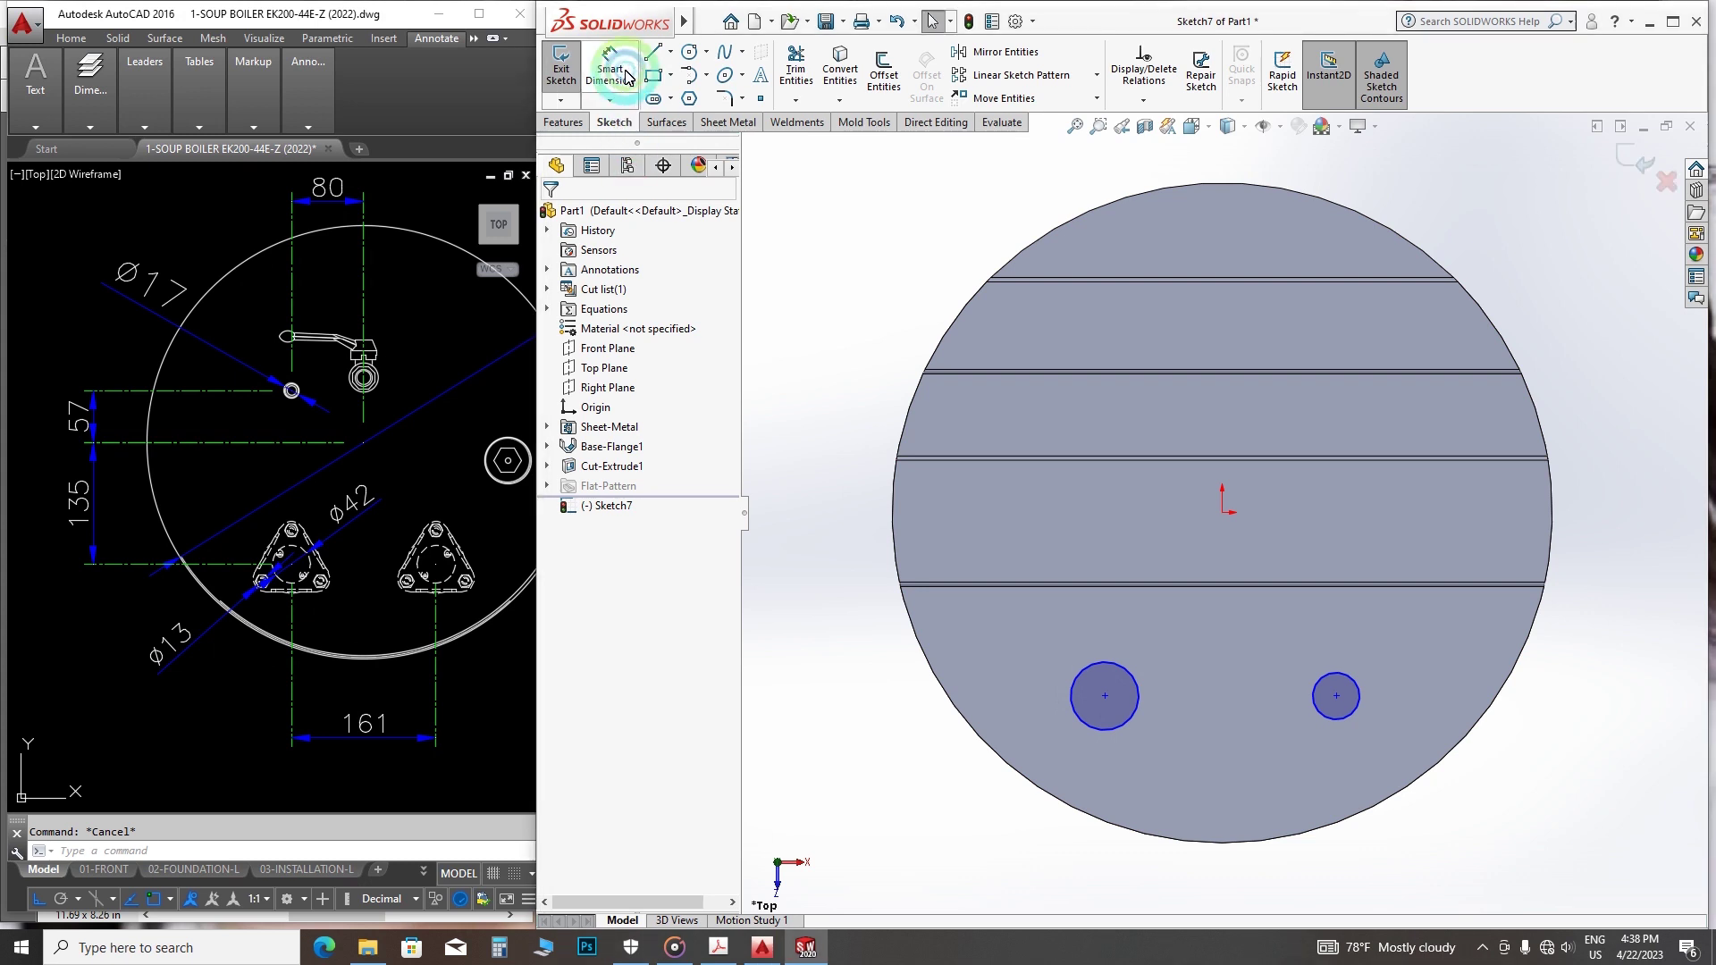
click(1168, 663)
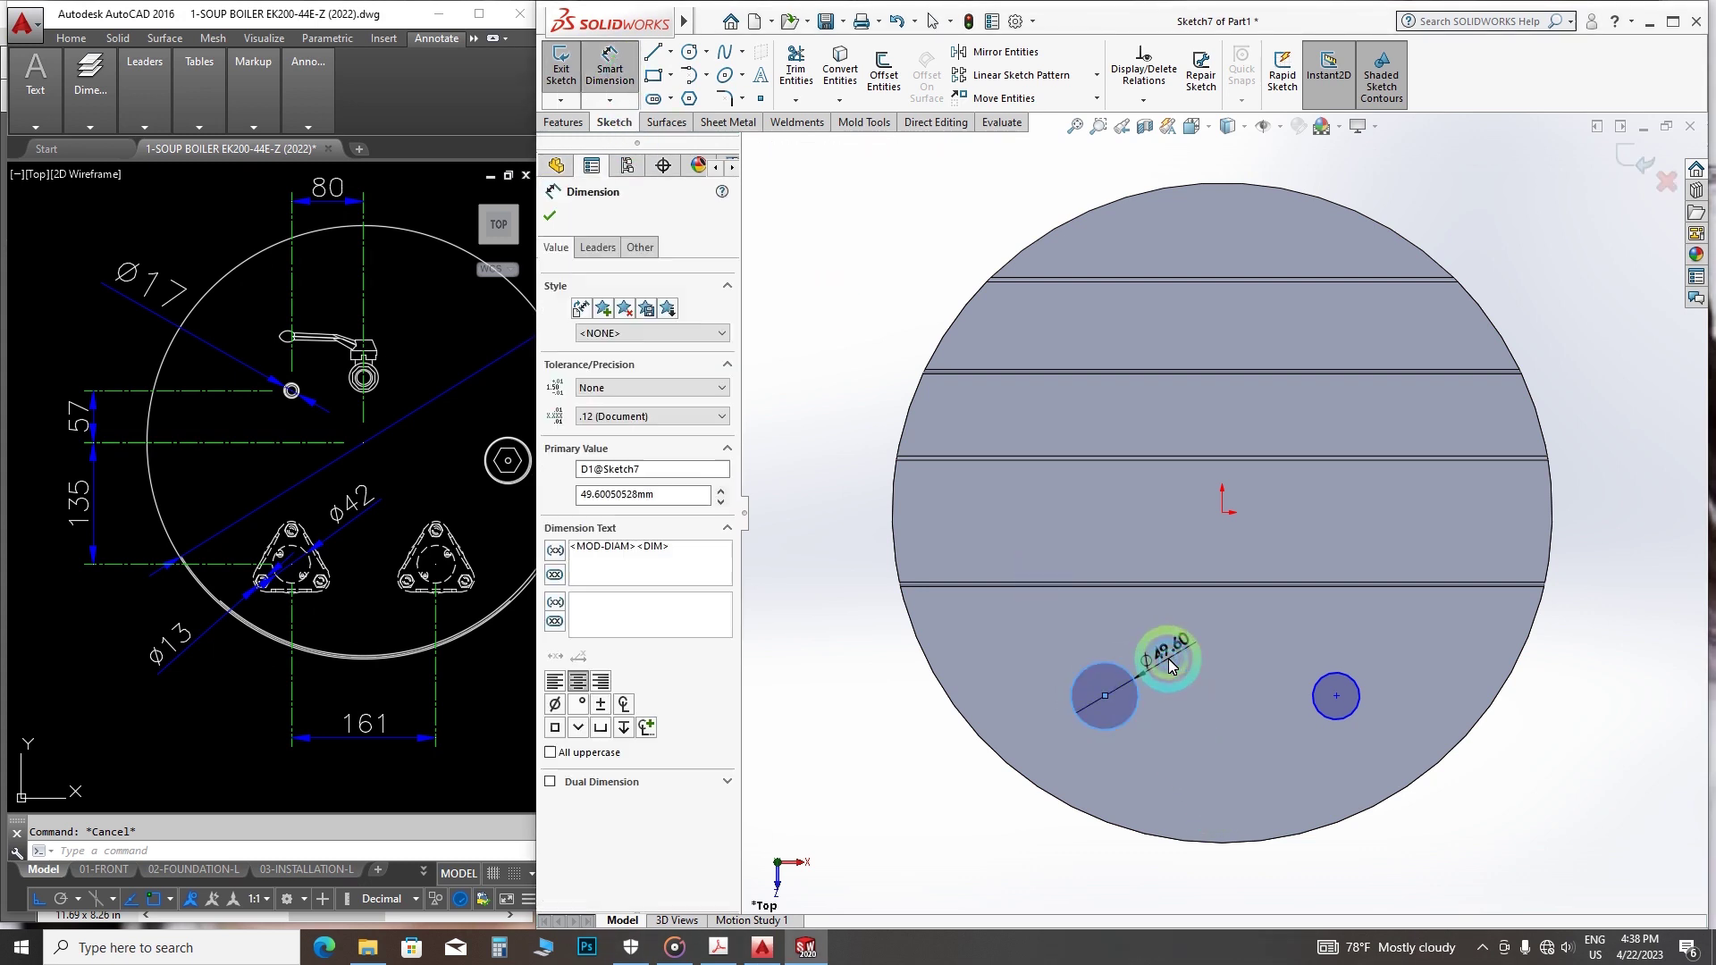
text(42)
key(Return)
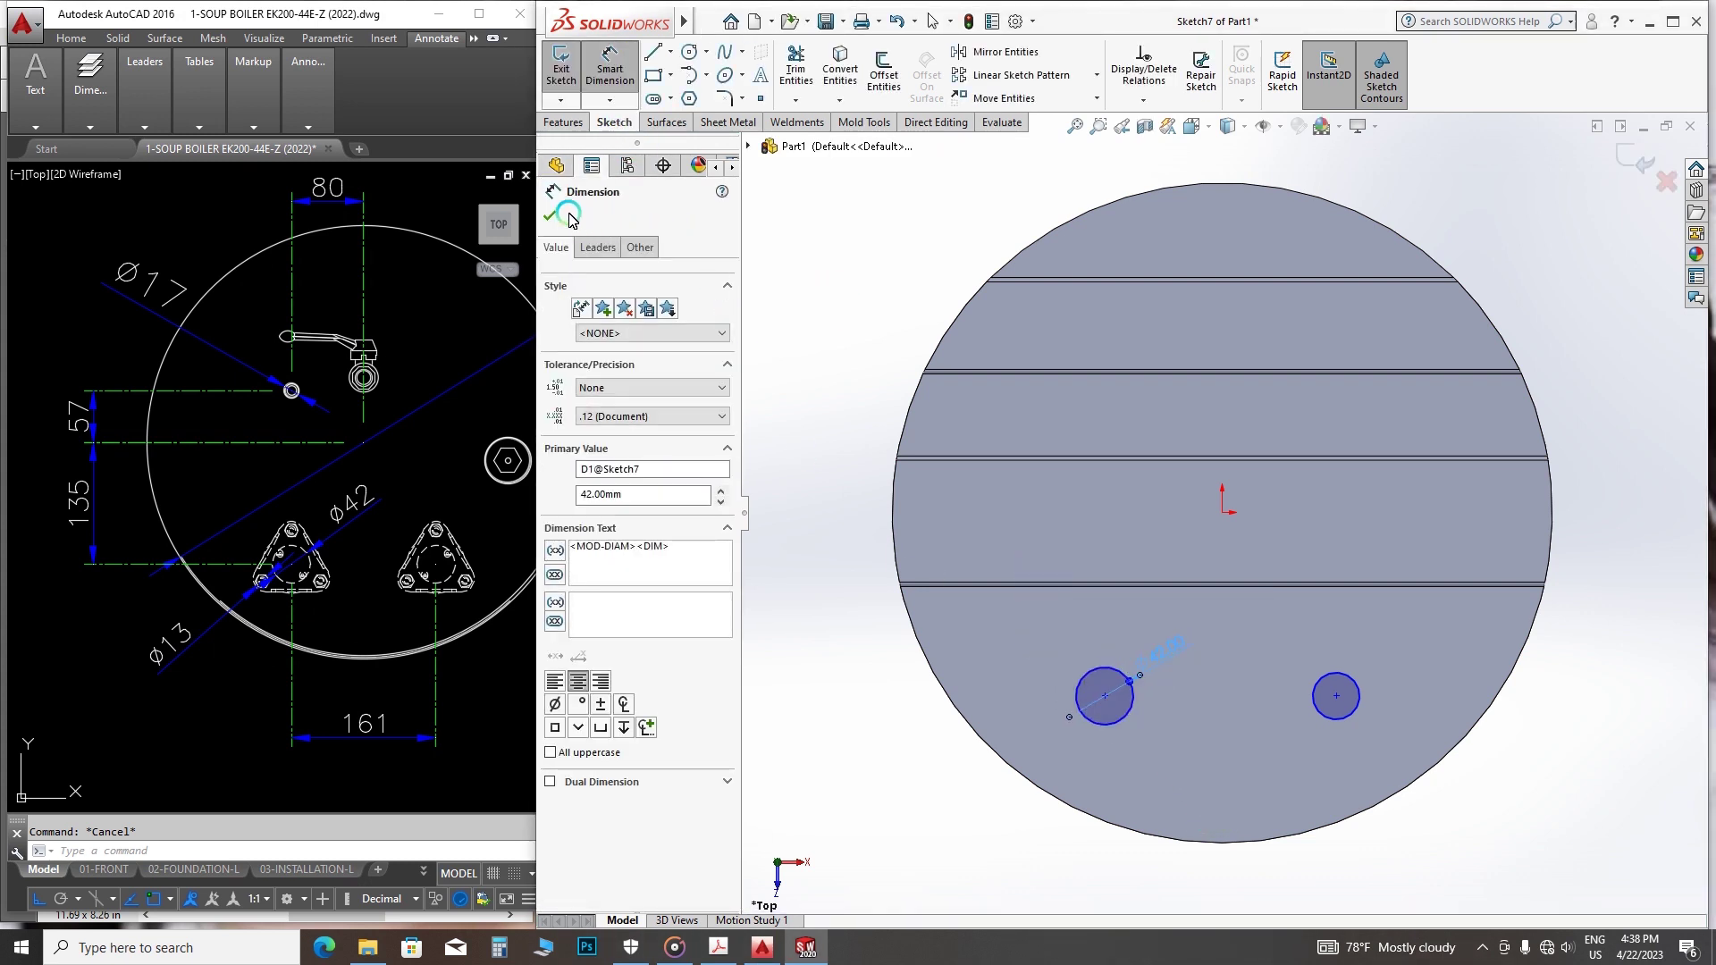
click(568, 215)
click(1131, 691)
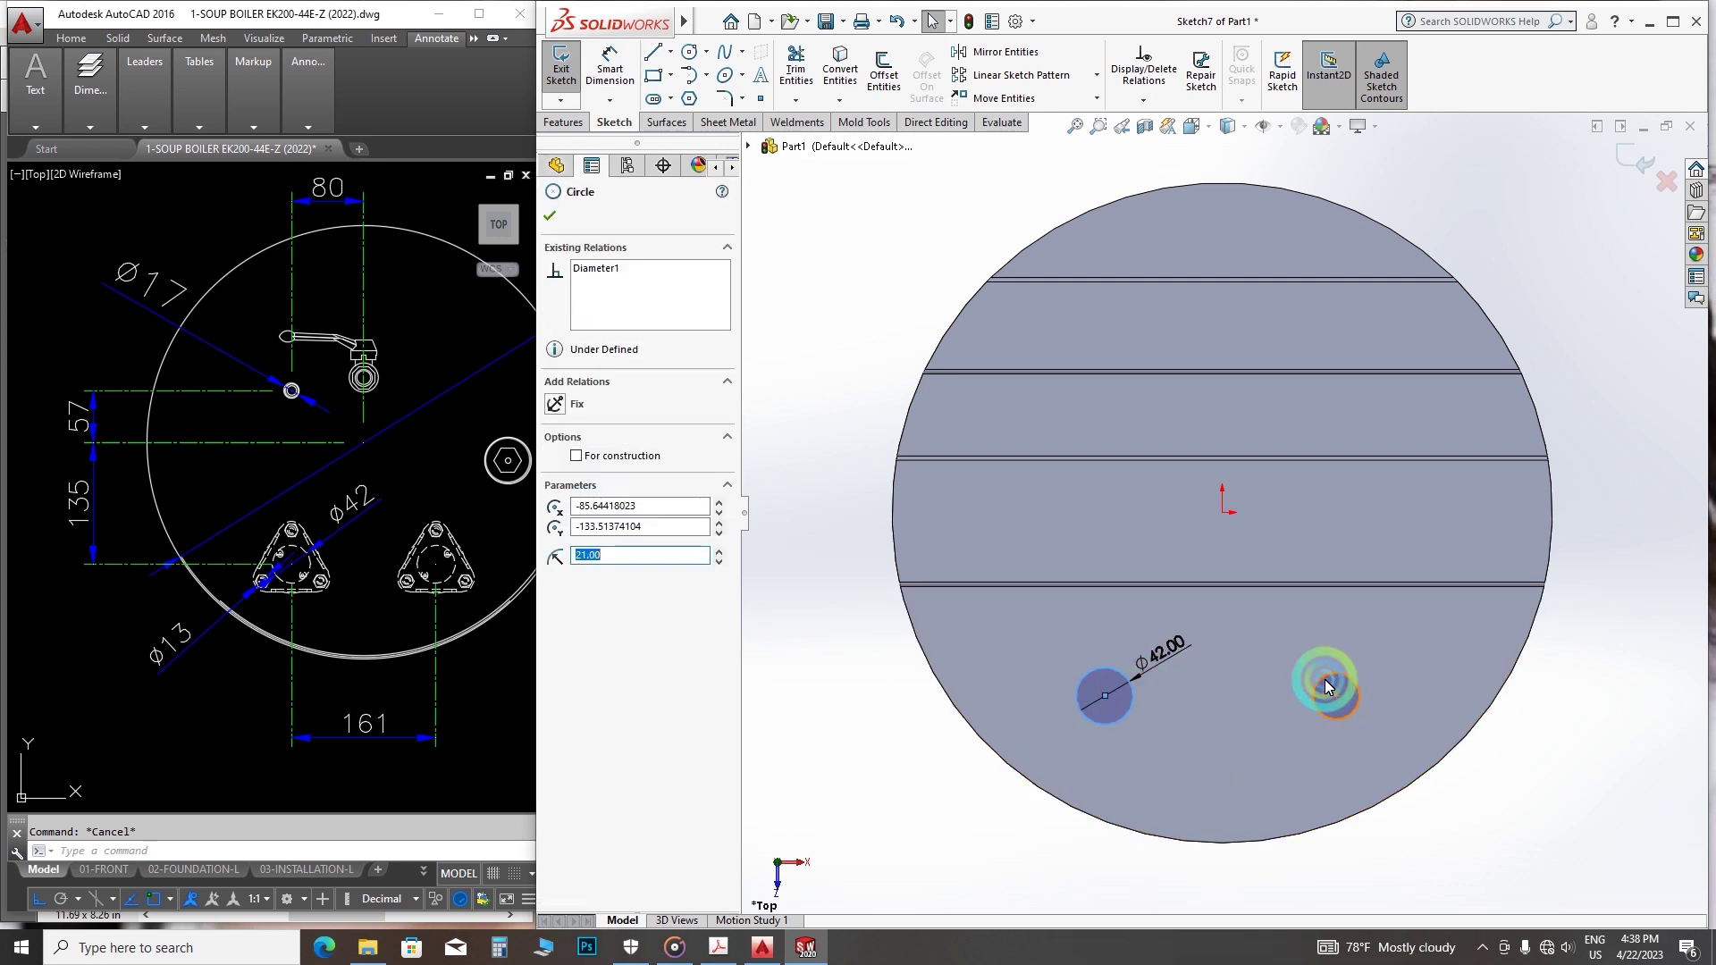
ctrl+click(1323, 680)
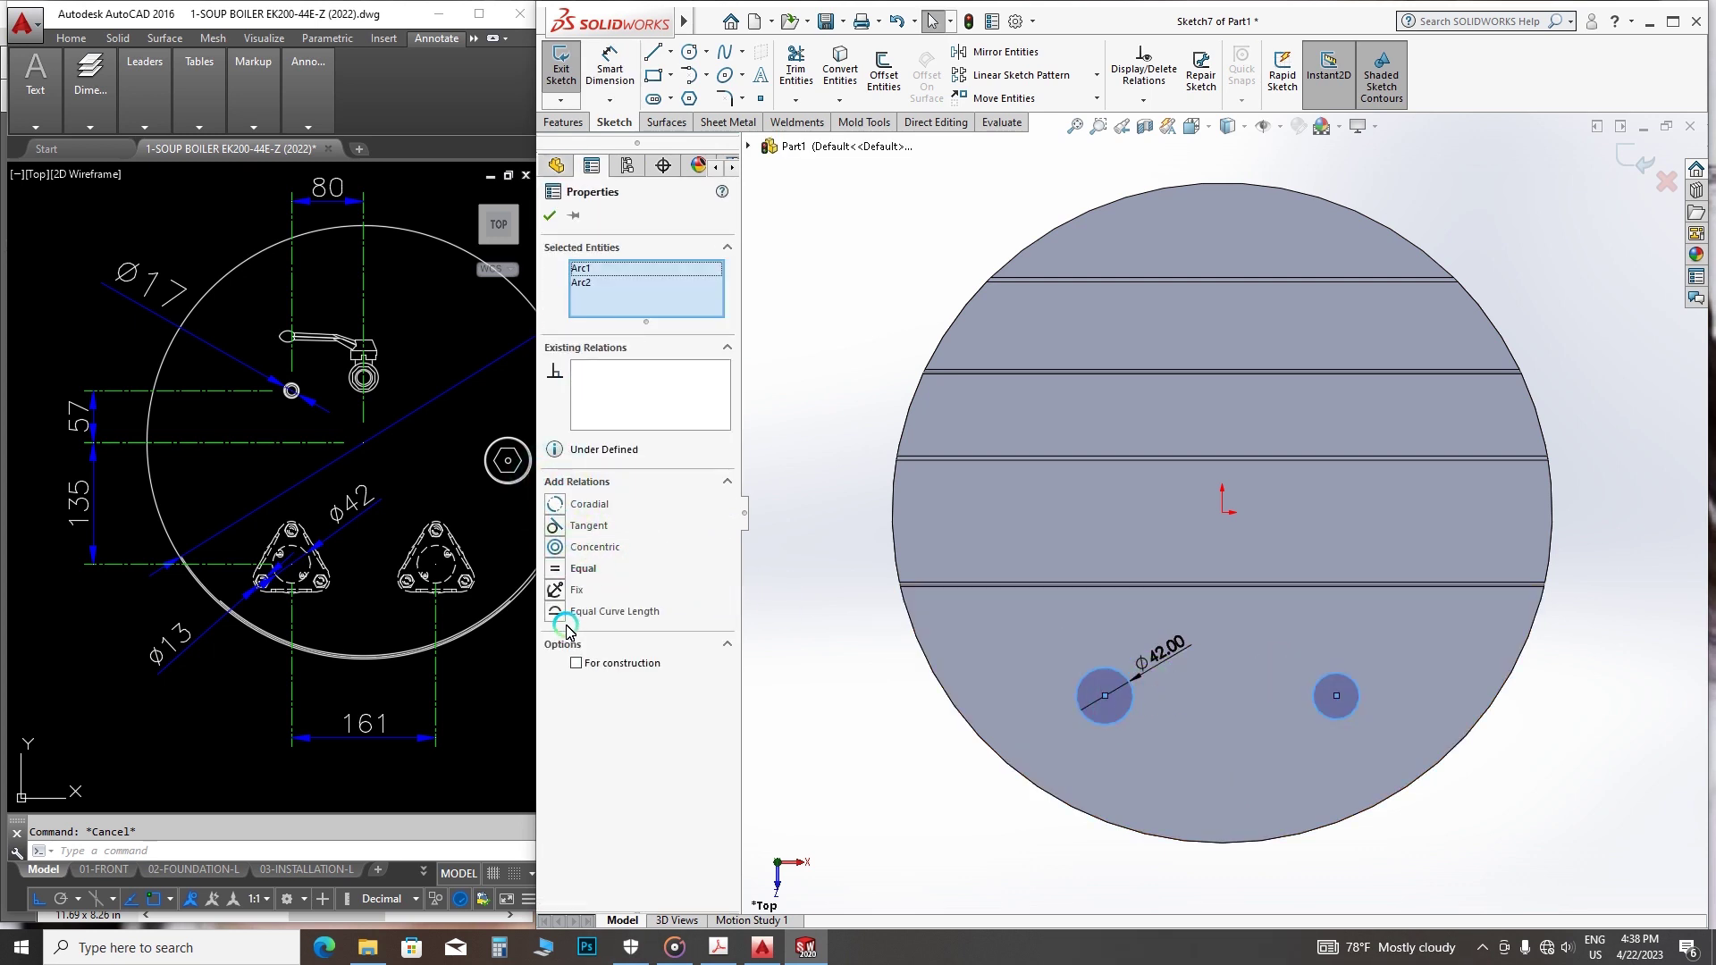
click(554, 569)
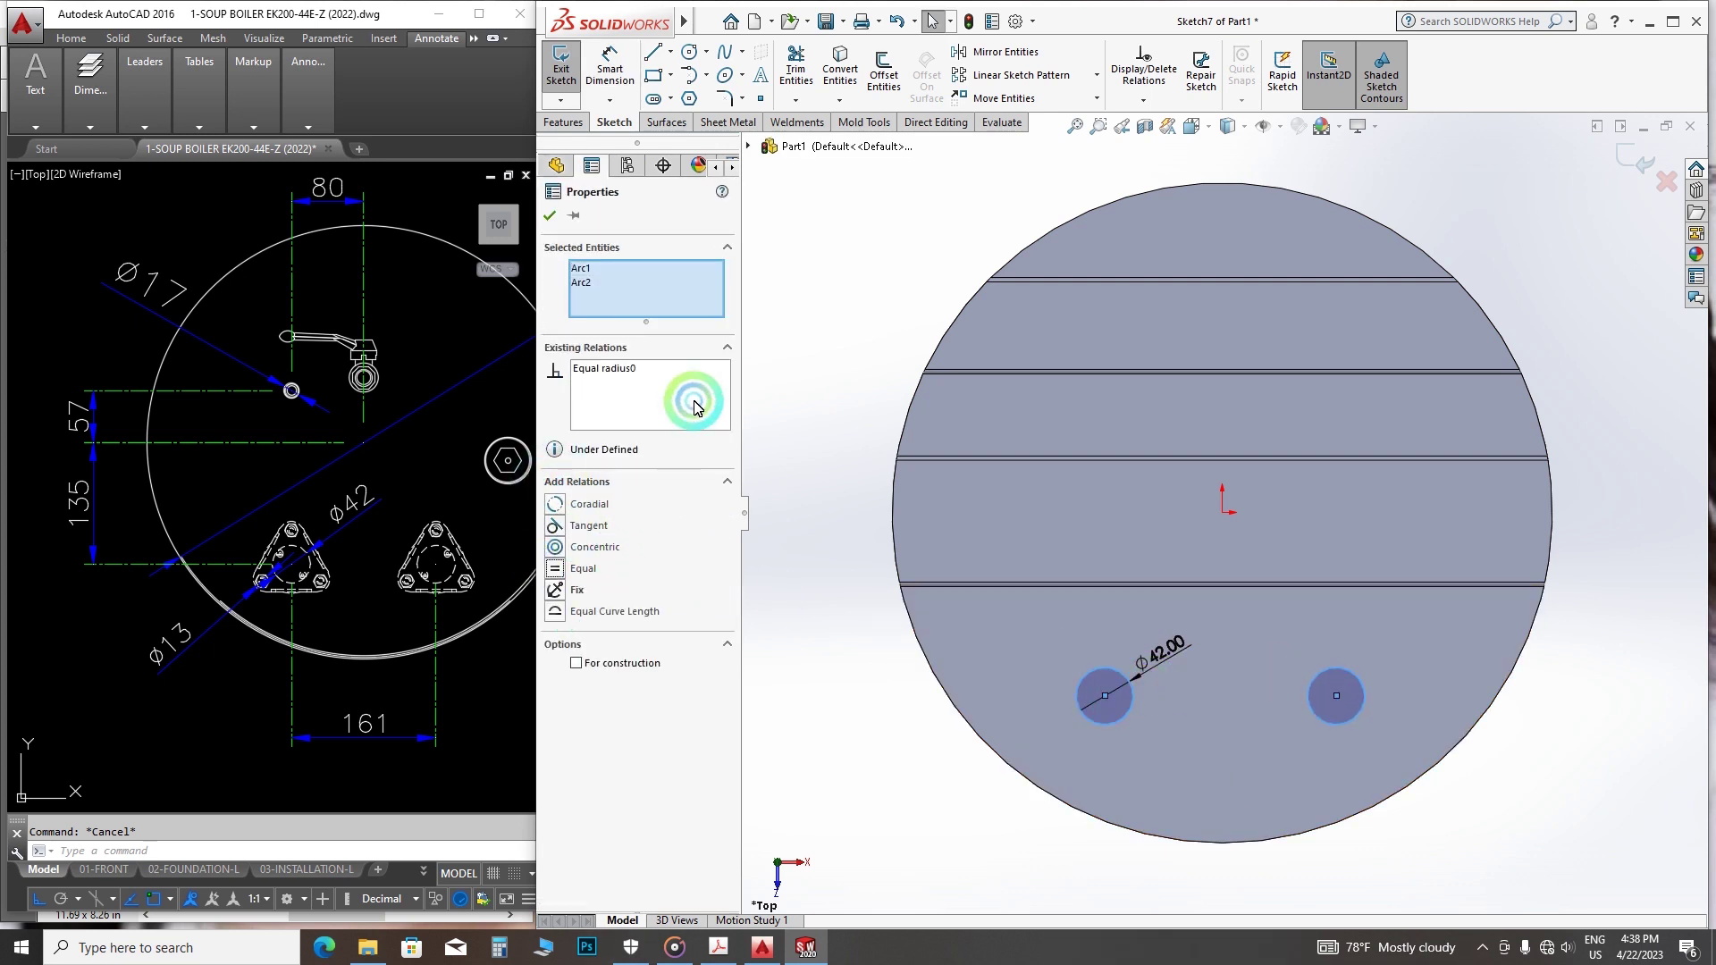
- Dimension the hole centres 161 apart and 135 vertically from the origin
click(613, 81)
click(1341, 697)
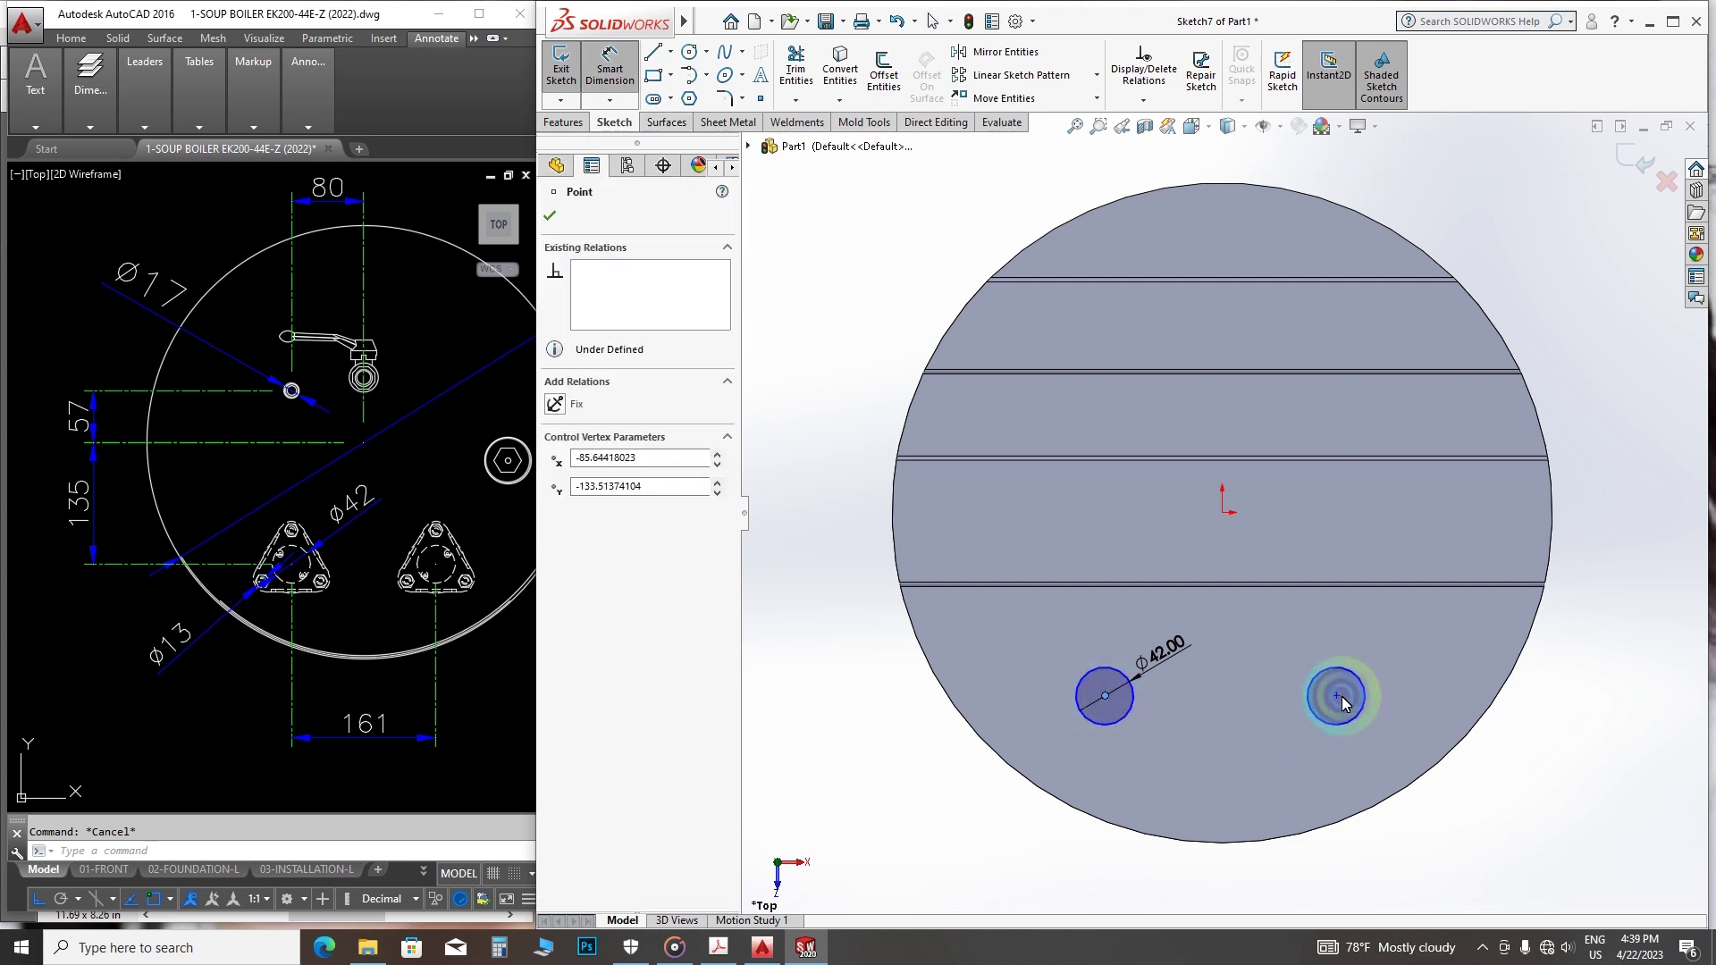
click(1254, 757)
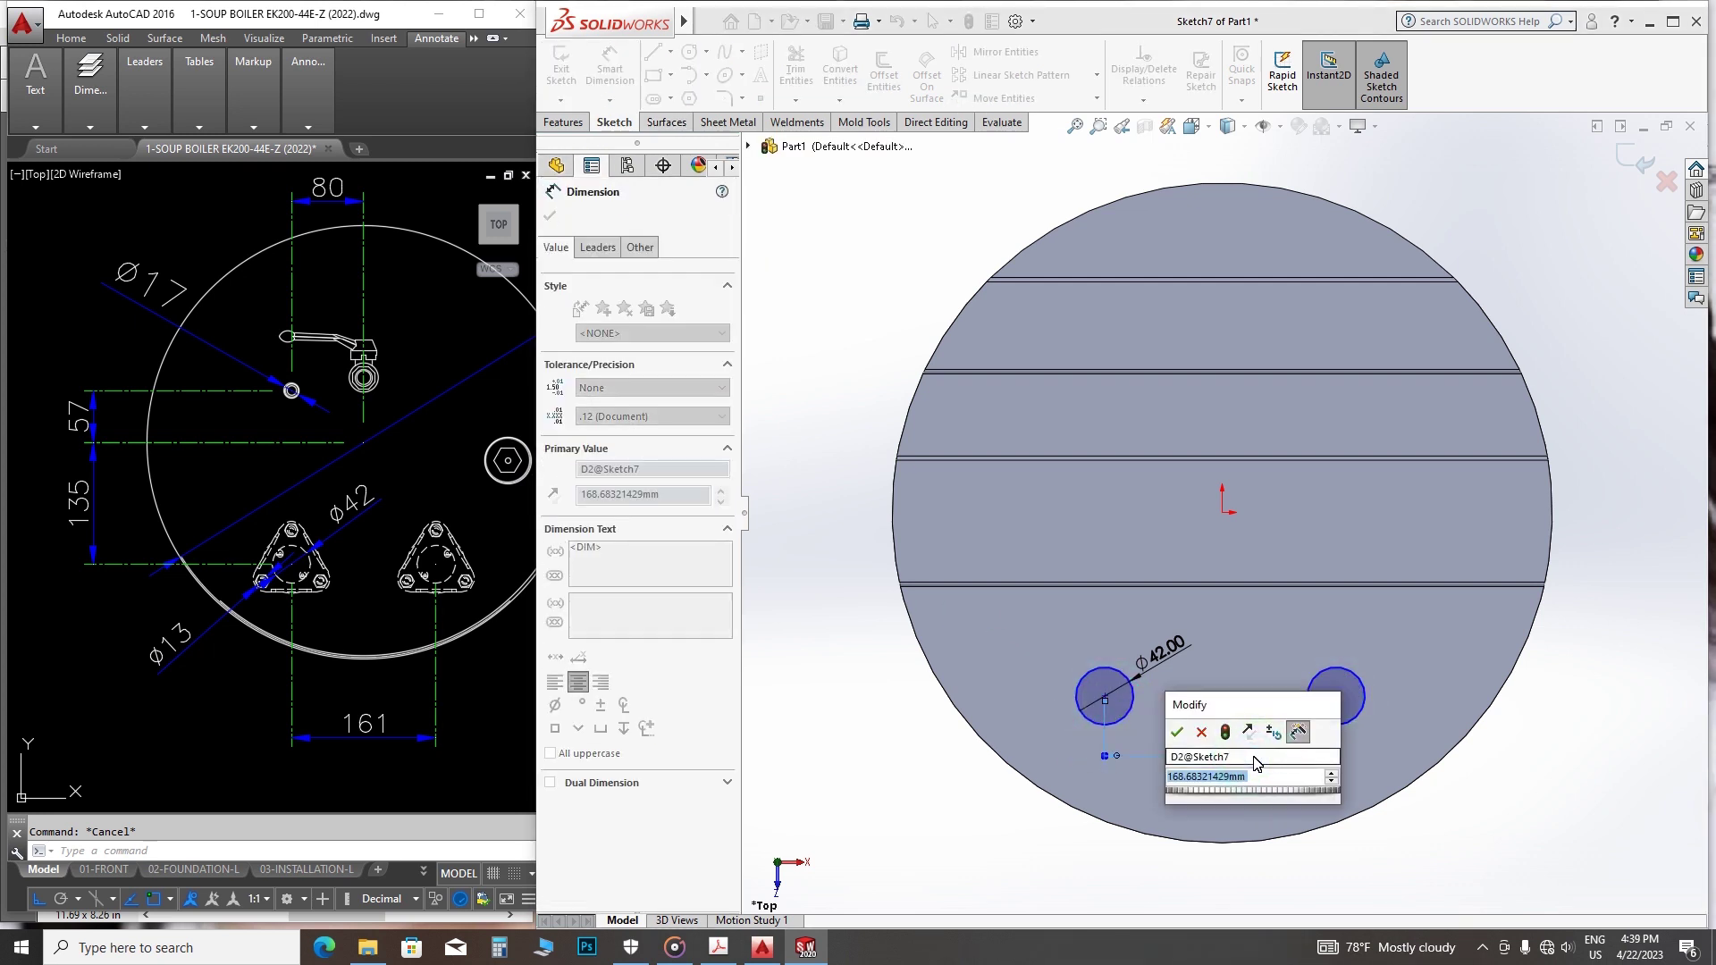
text(161)
key(Return)
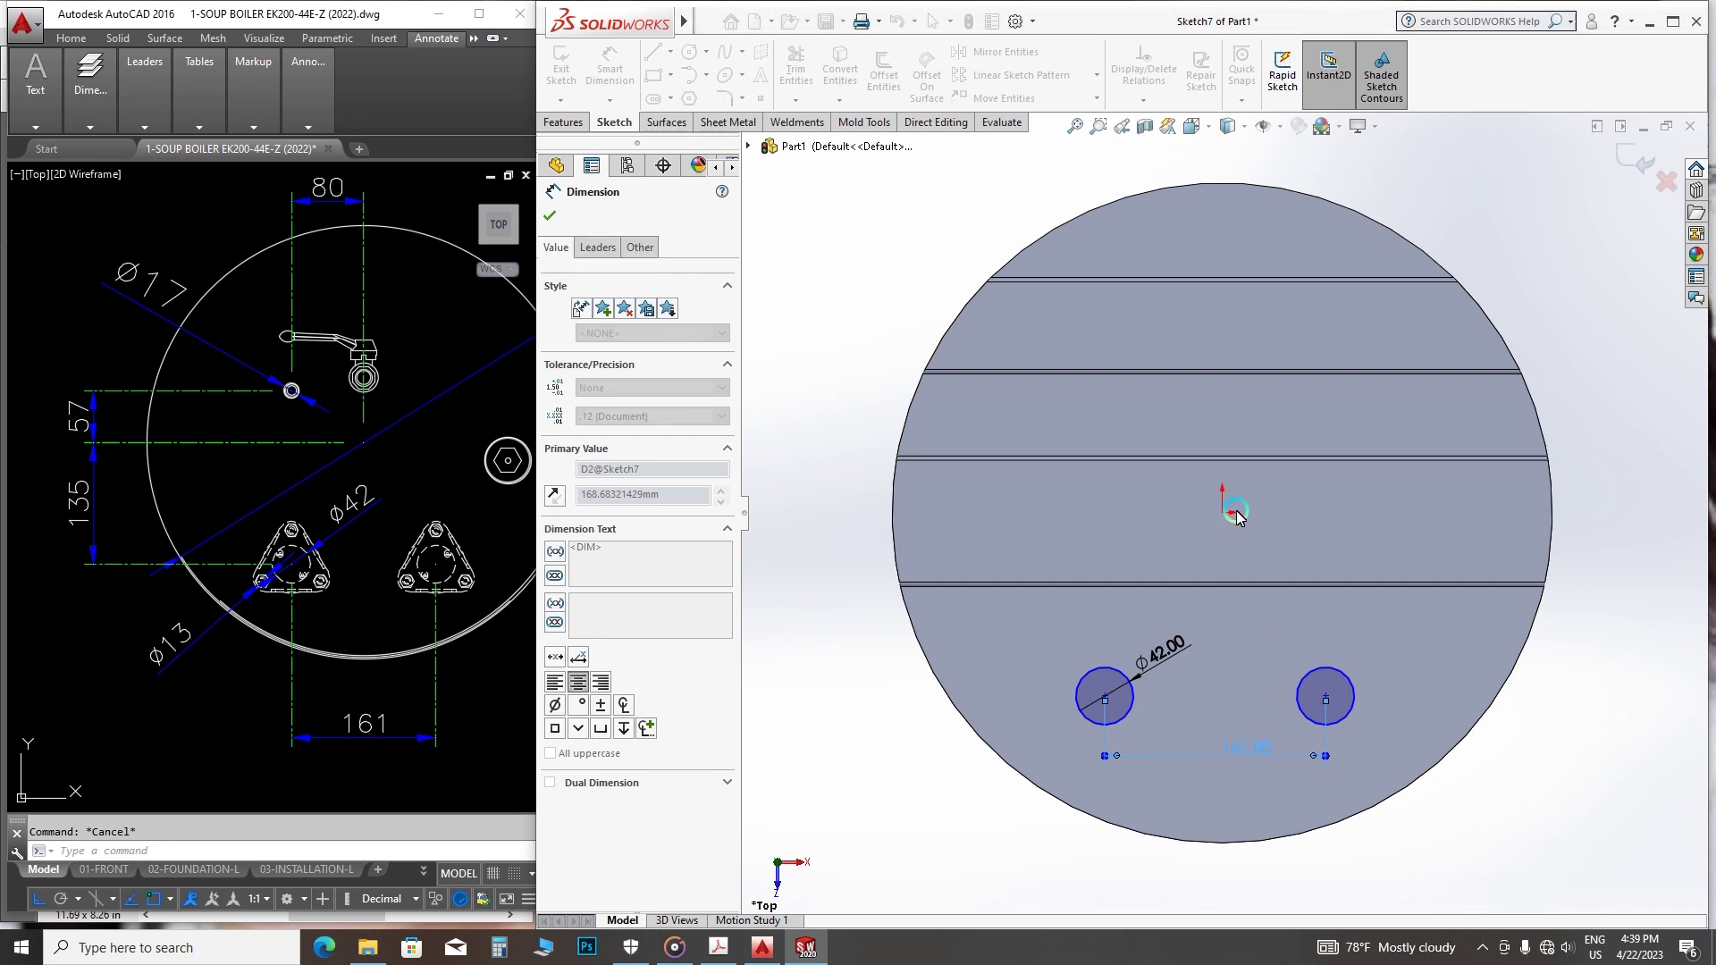
click(1221, 511)
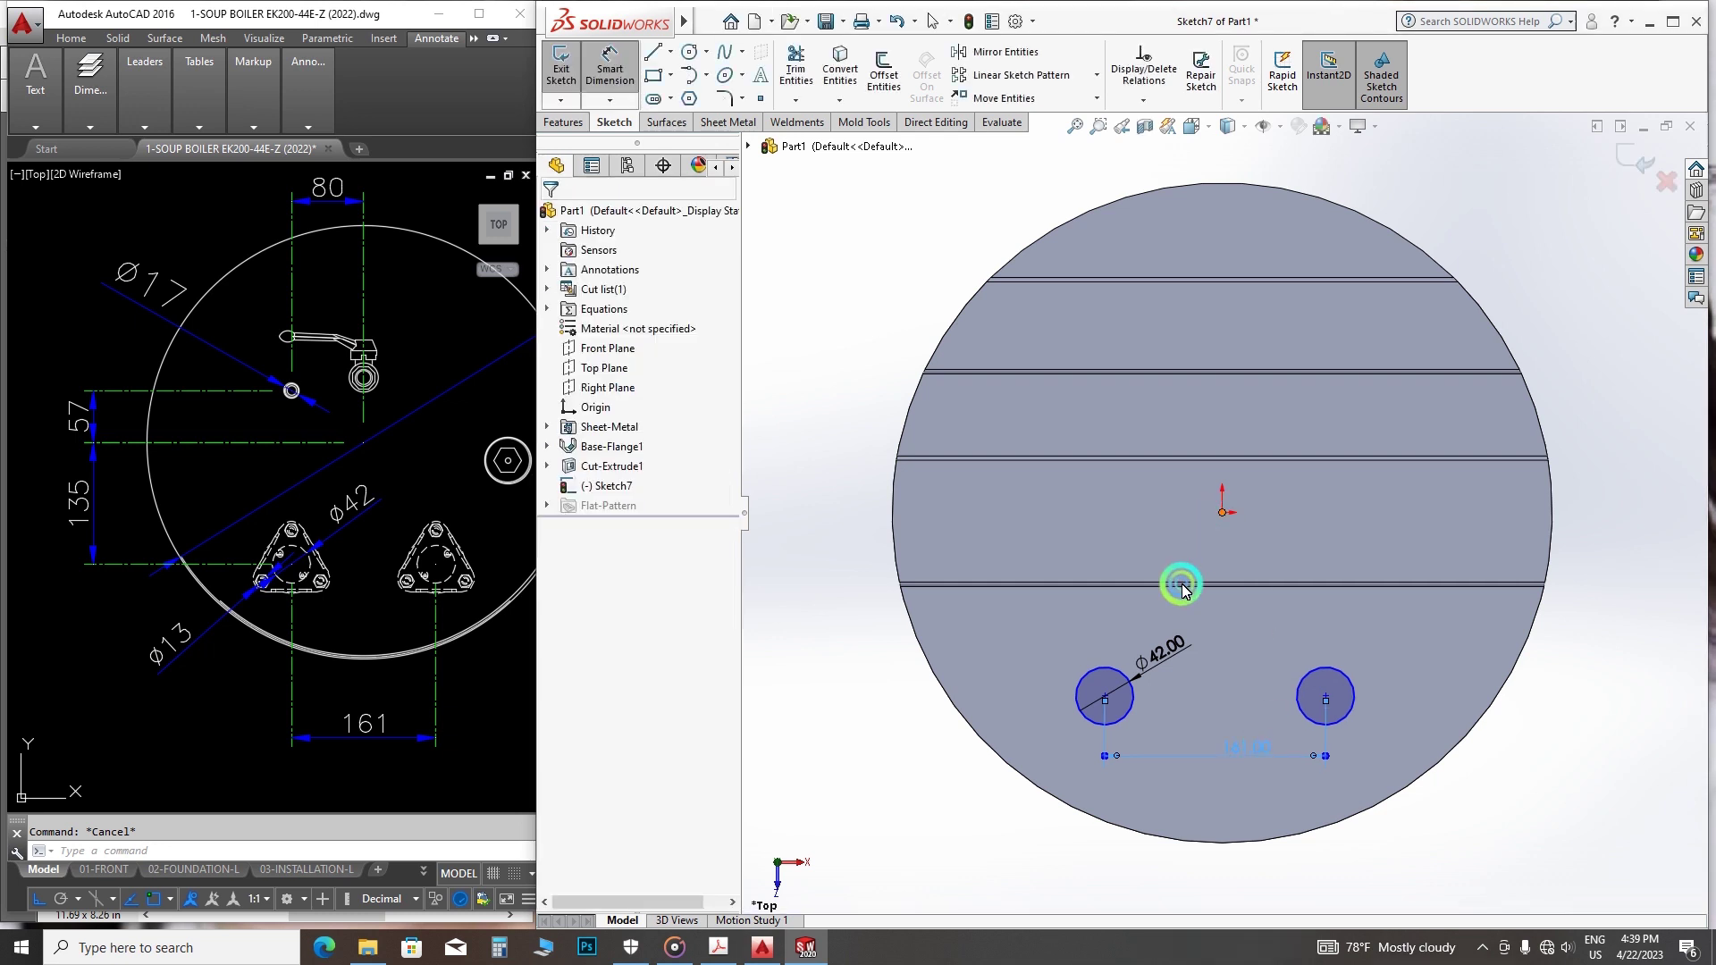
click(1104, 697)
click(806, 640)
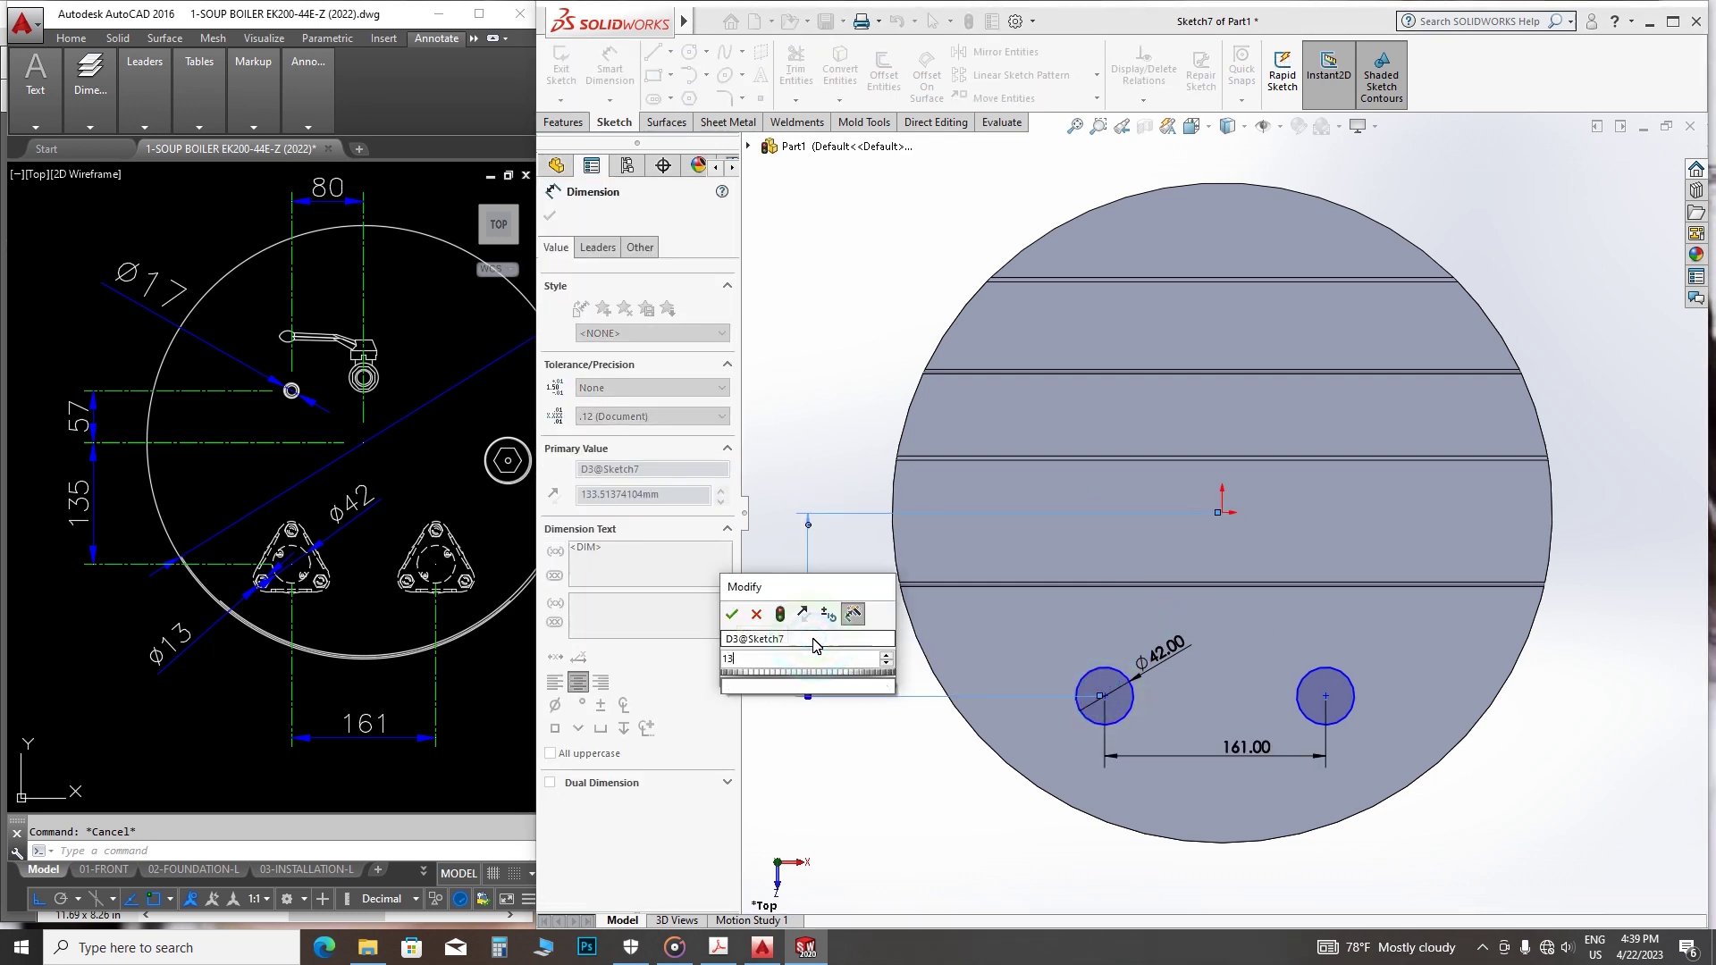
text(135)
key(Return)
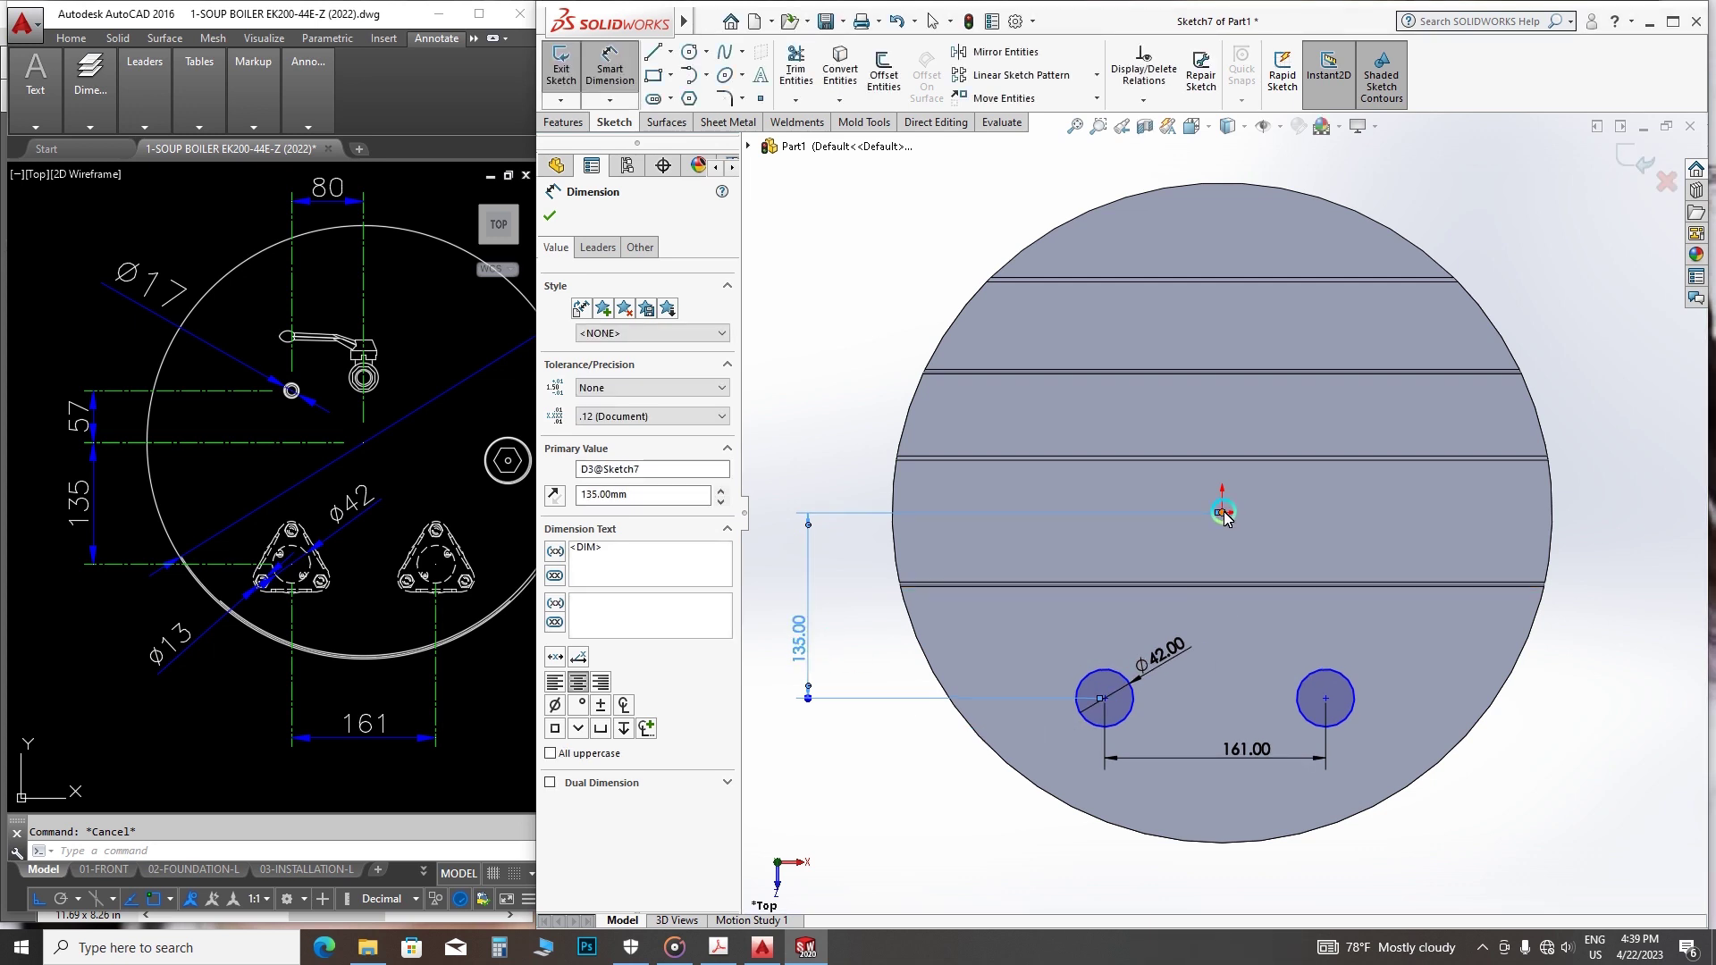
- Add an 80.50 horizontal offset from the origin and make the hole centres horizontal
click(1222, 511)
click(1106, 697)
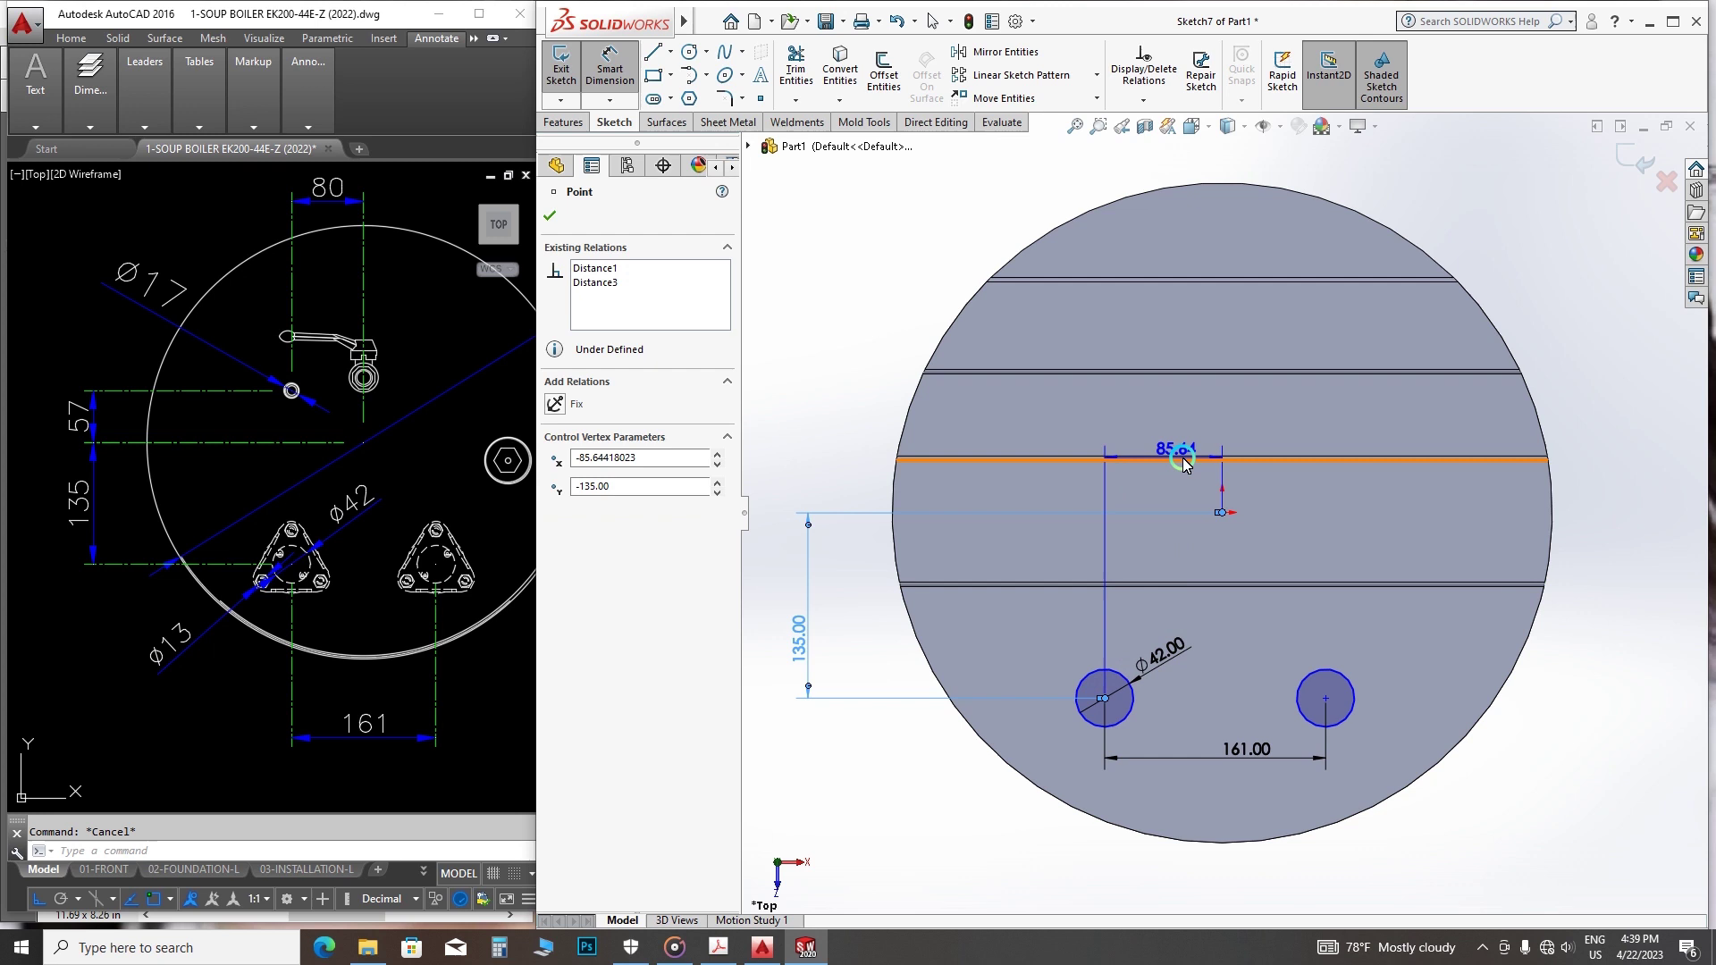
click(1187, 500)
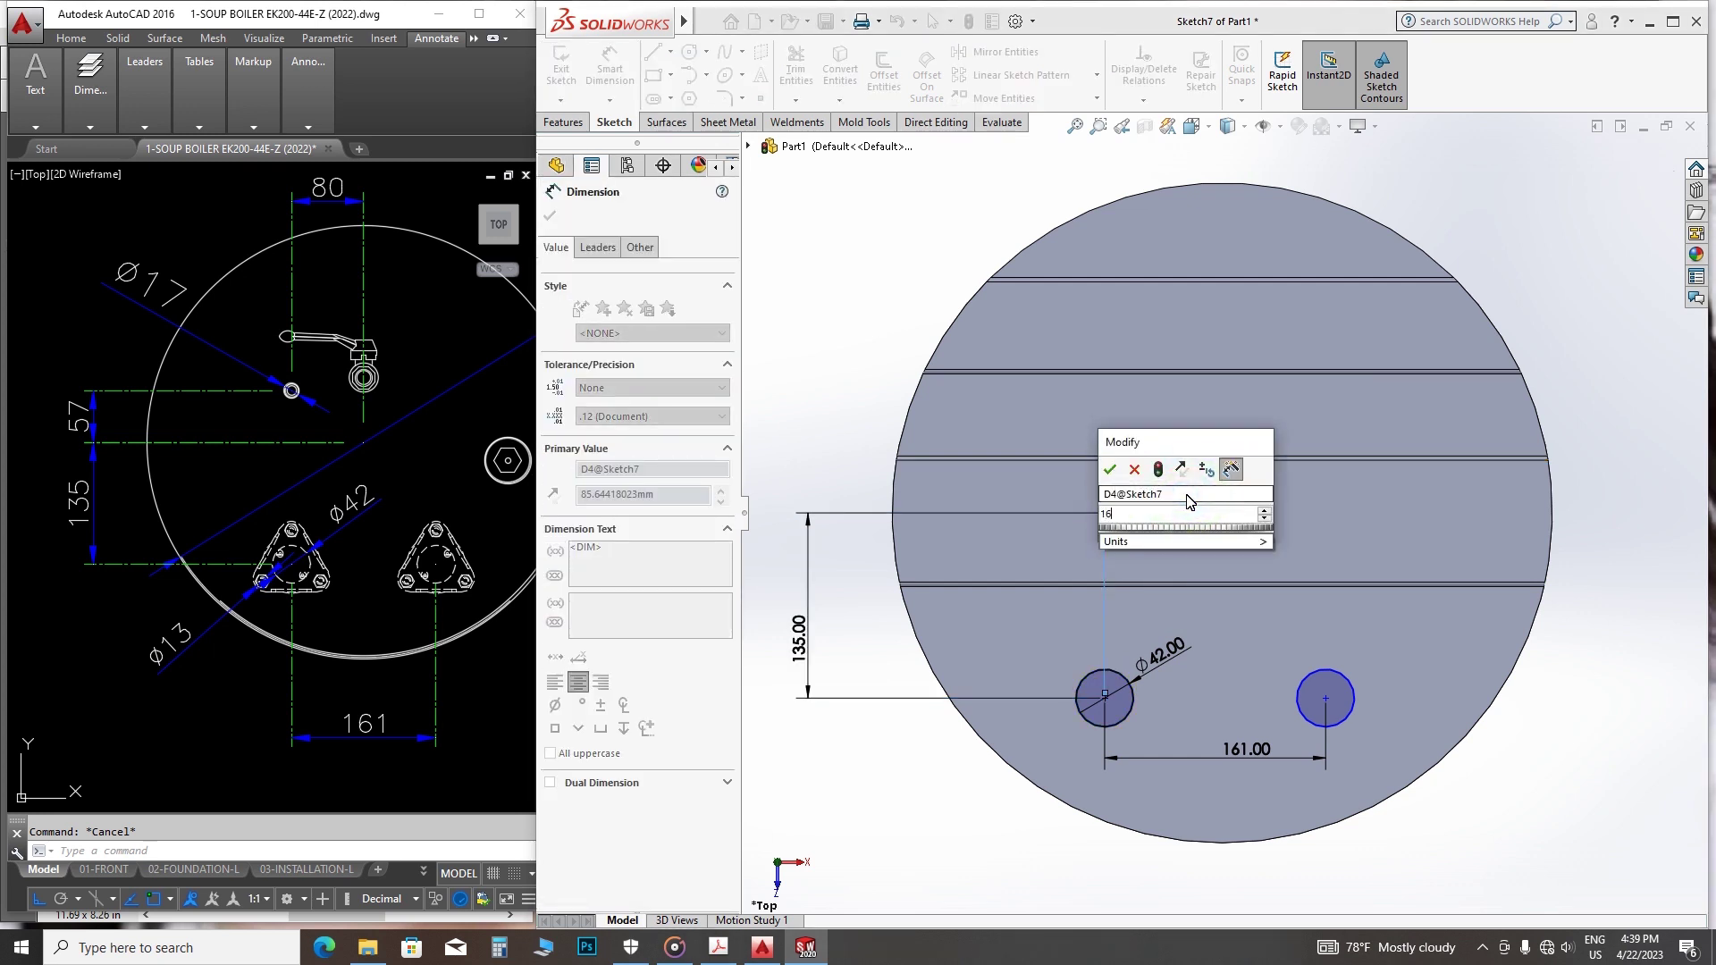
text(161/2)
key(Return)
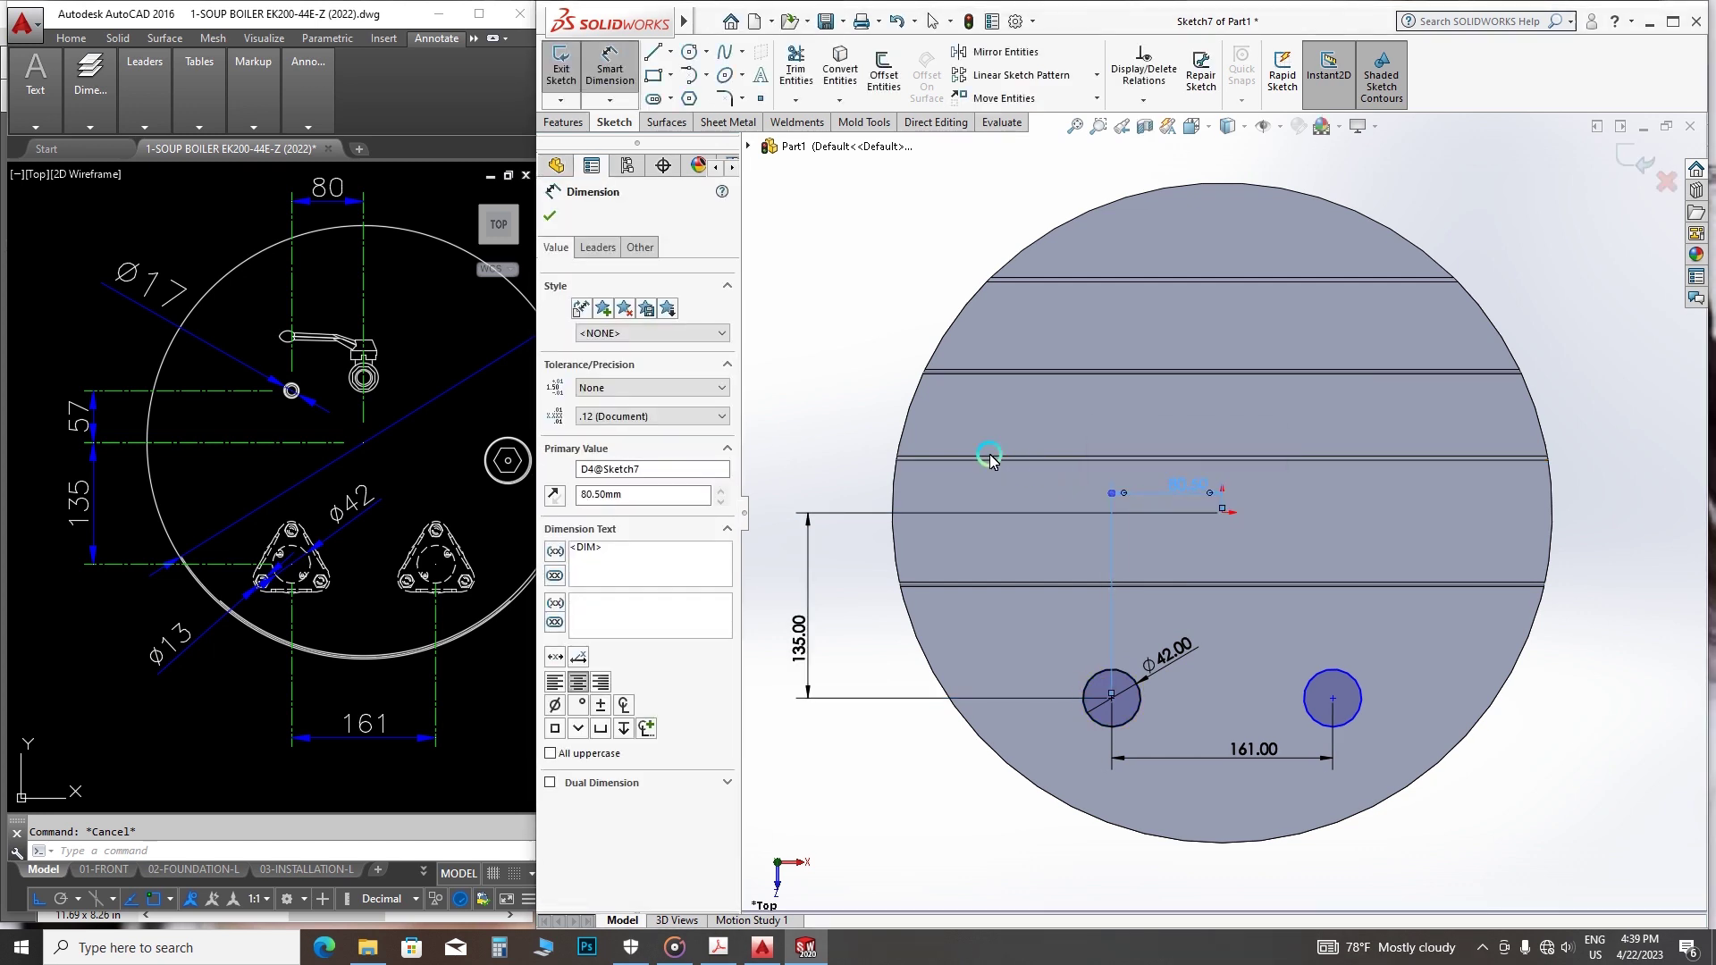
click(550, 218)
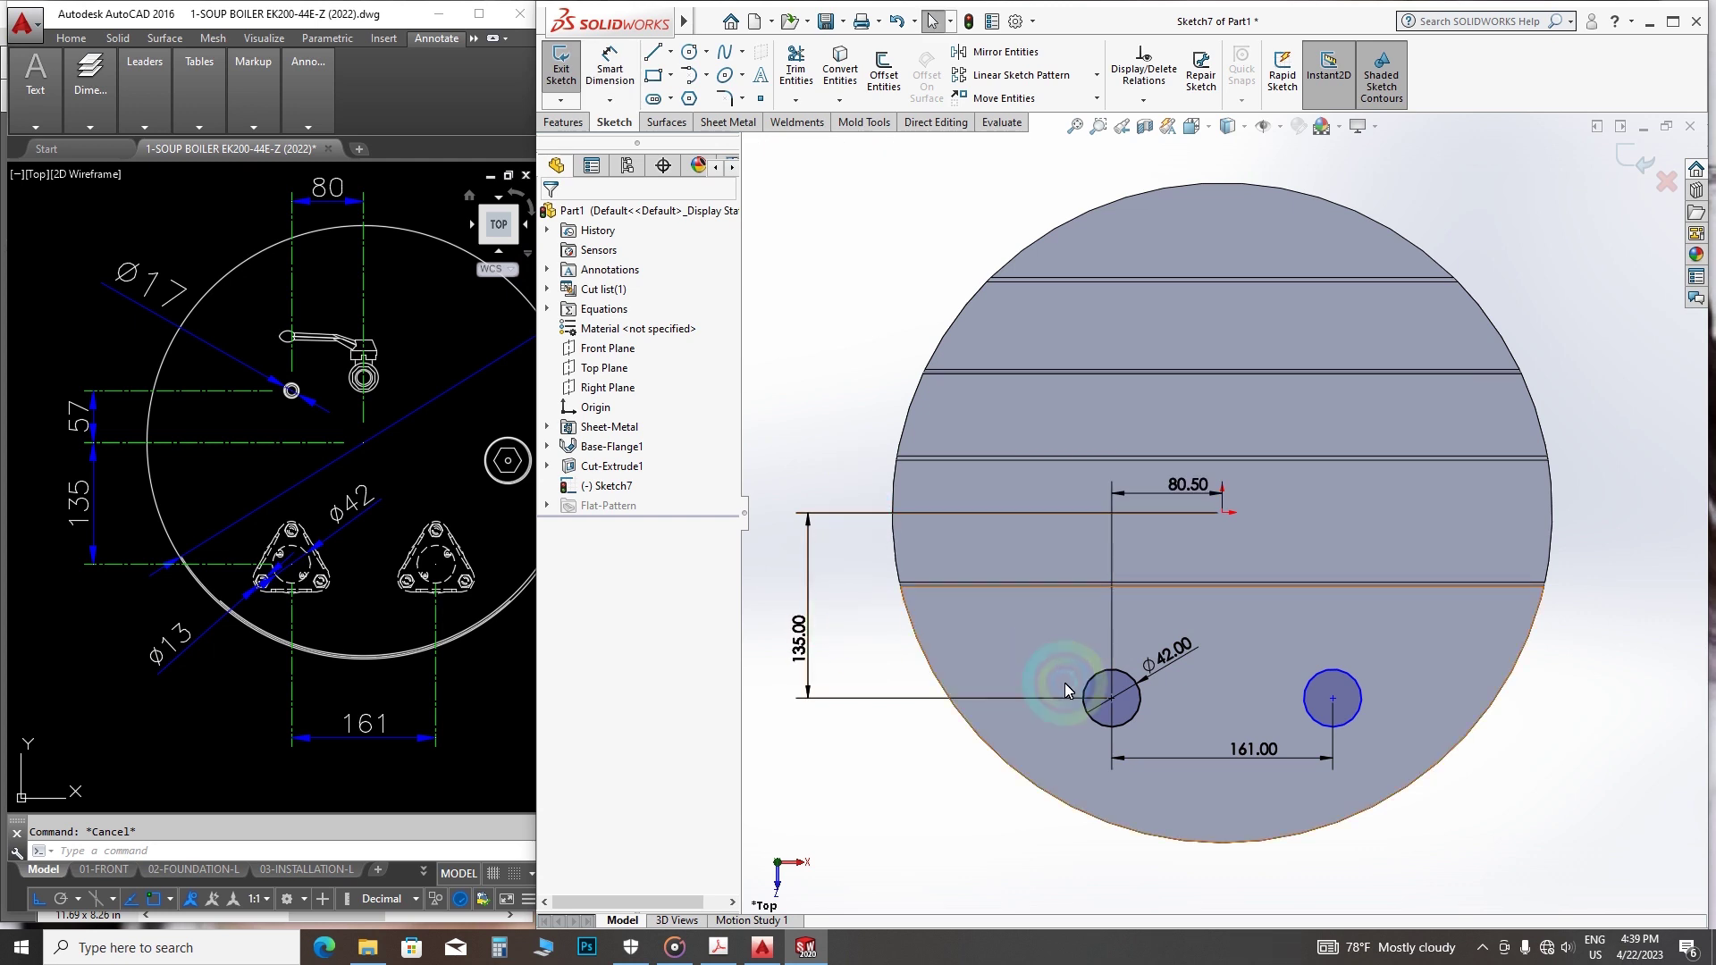
click(1332, 699)
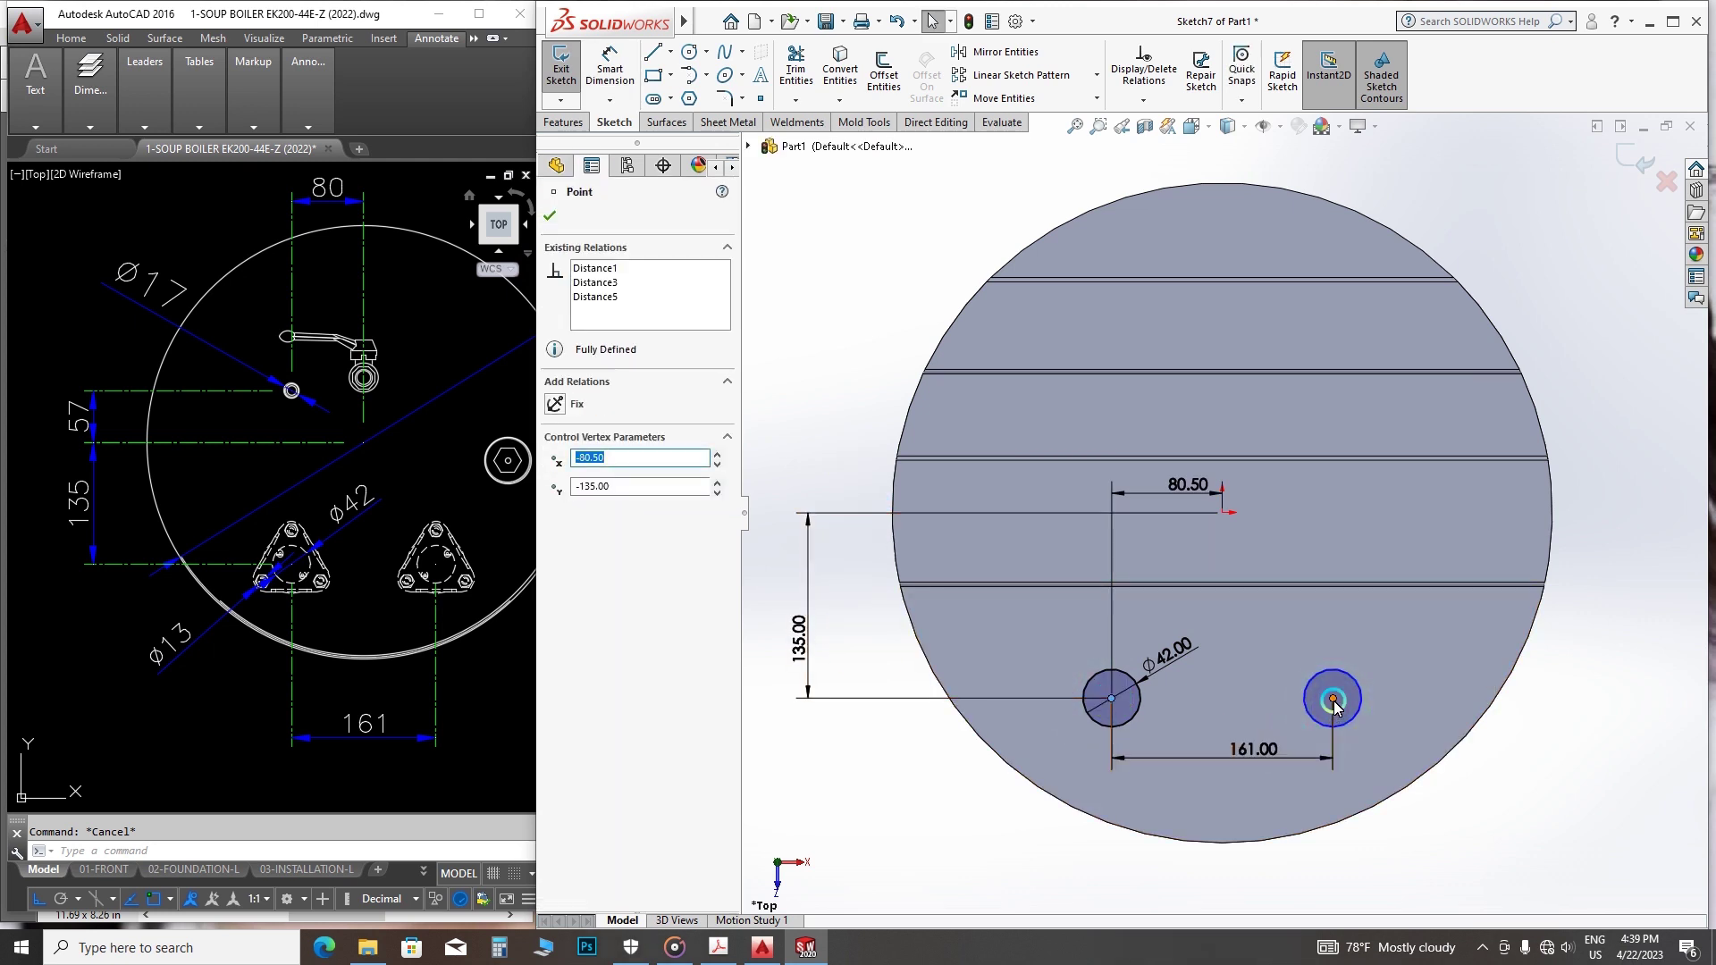
ctrl+click(1111, 699)
click(556, 504)
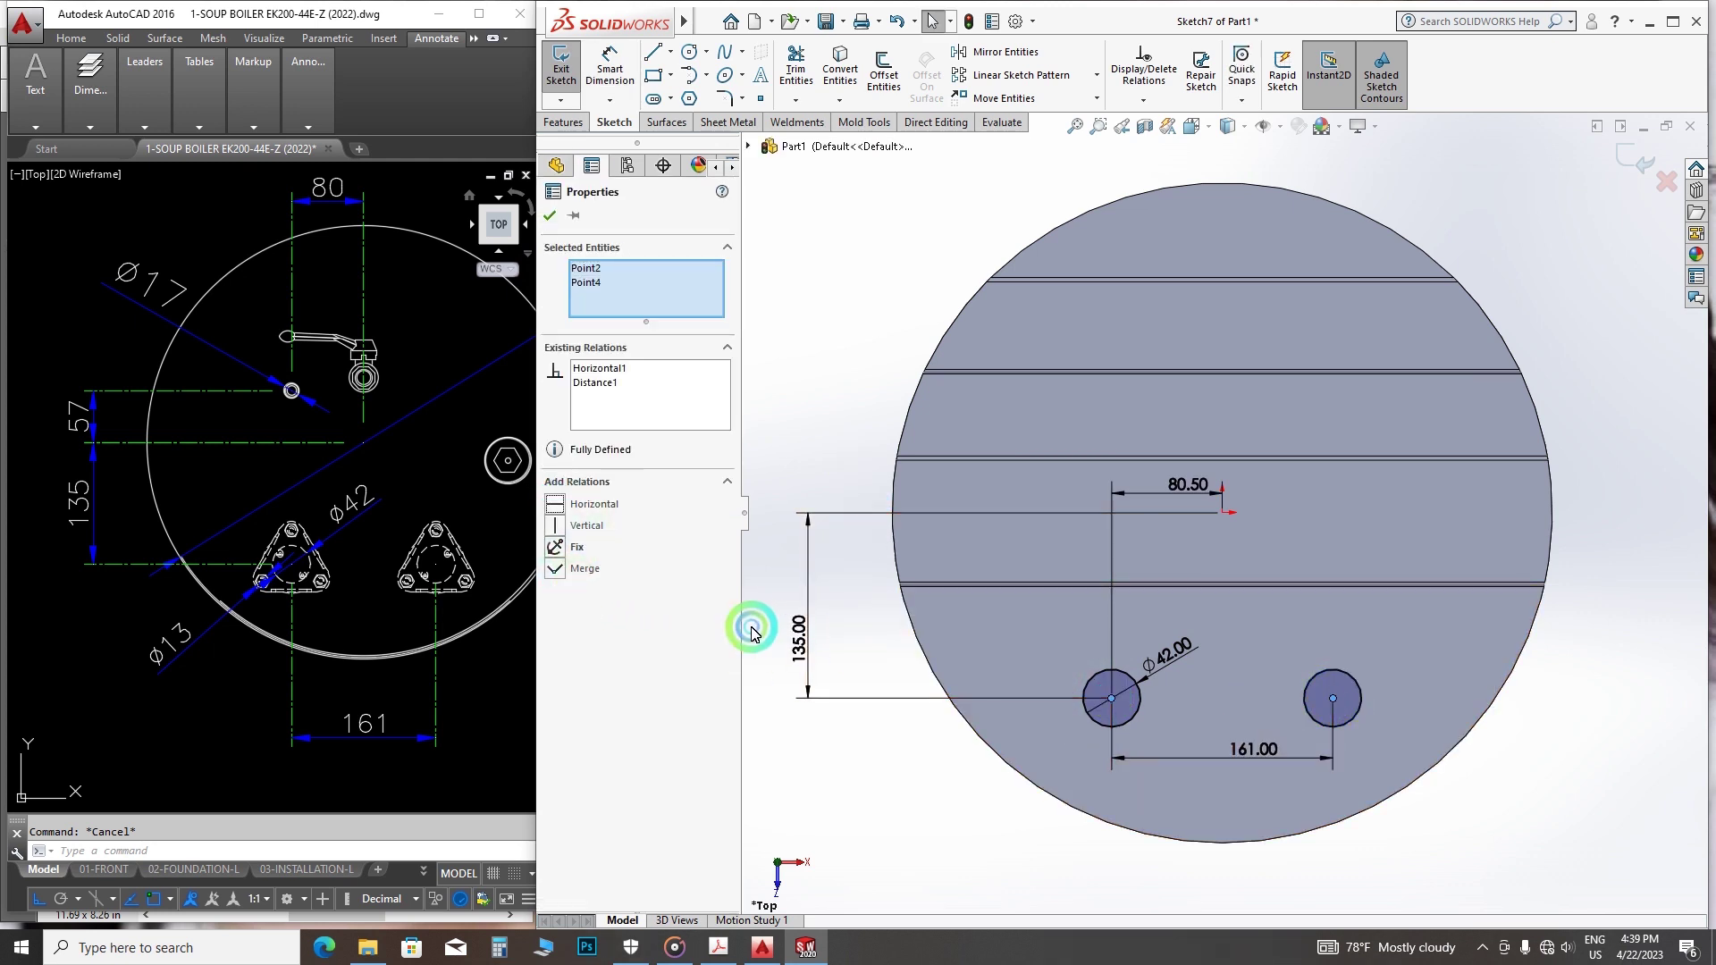
click(542, 216)
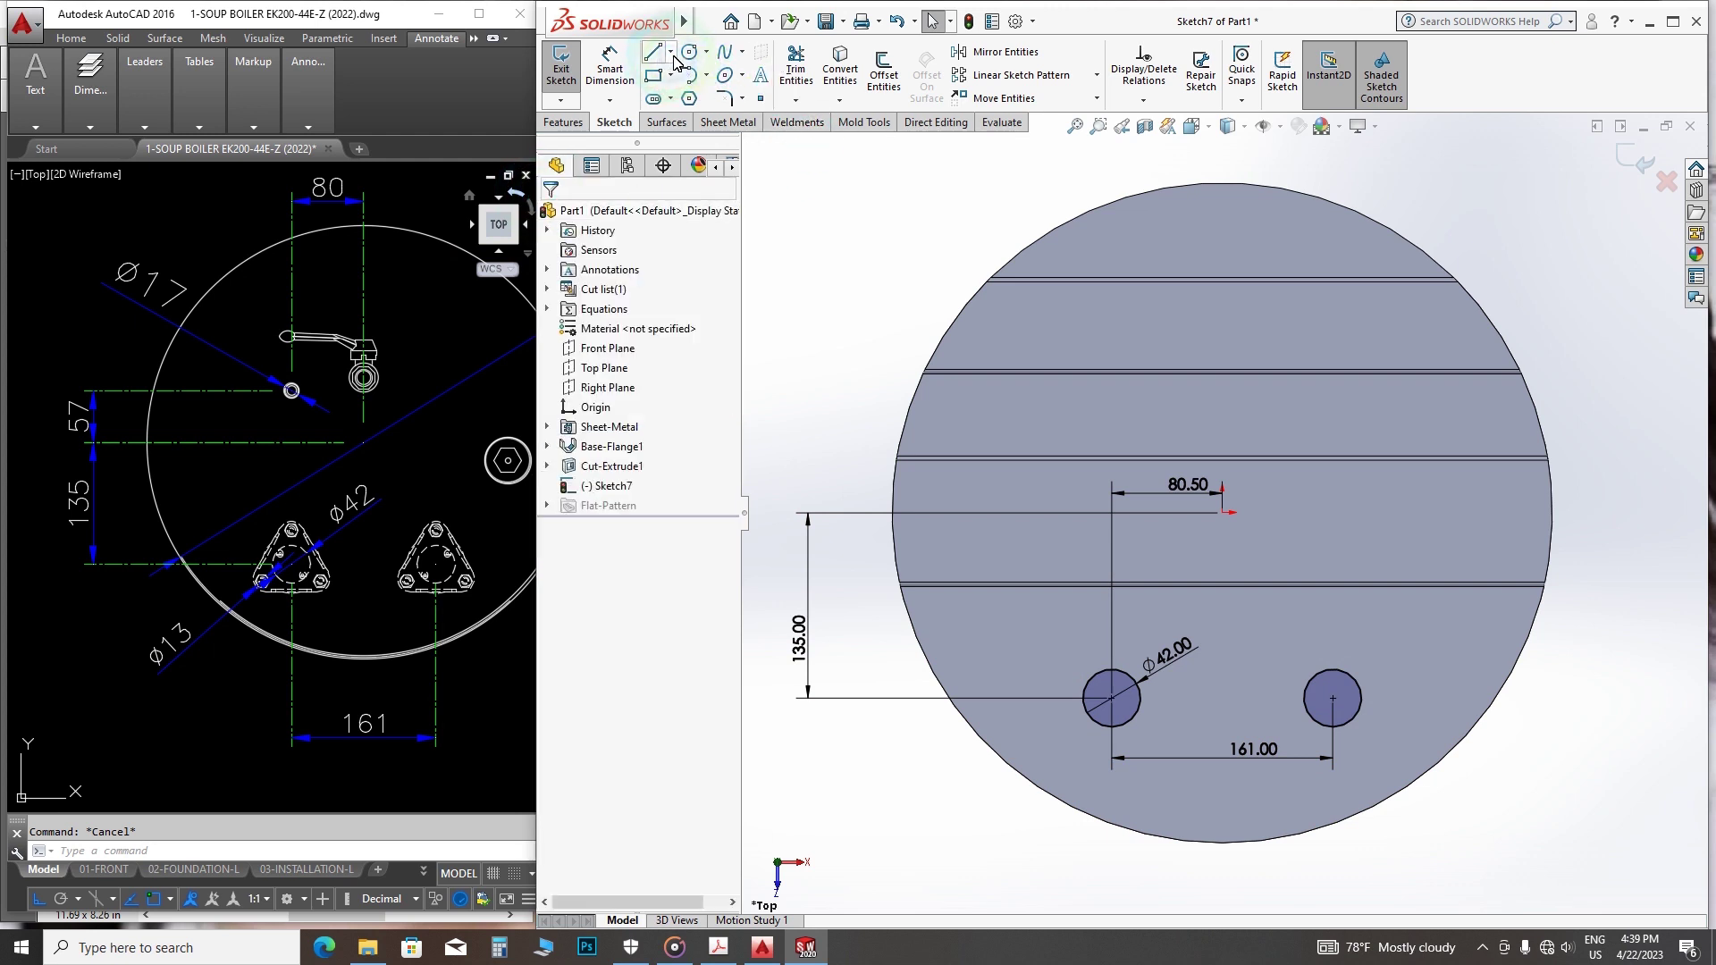
- Sketch a small circle and dimension its centre 57 vertically from the origin
click(691, 57)
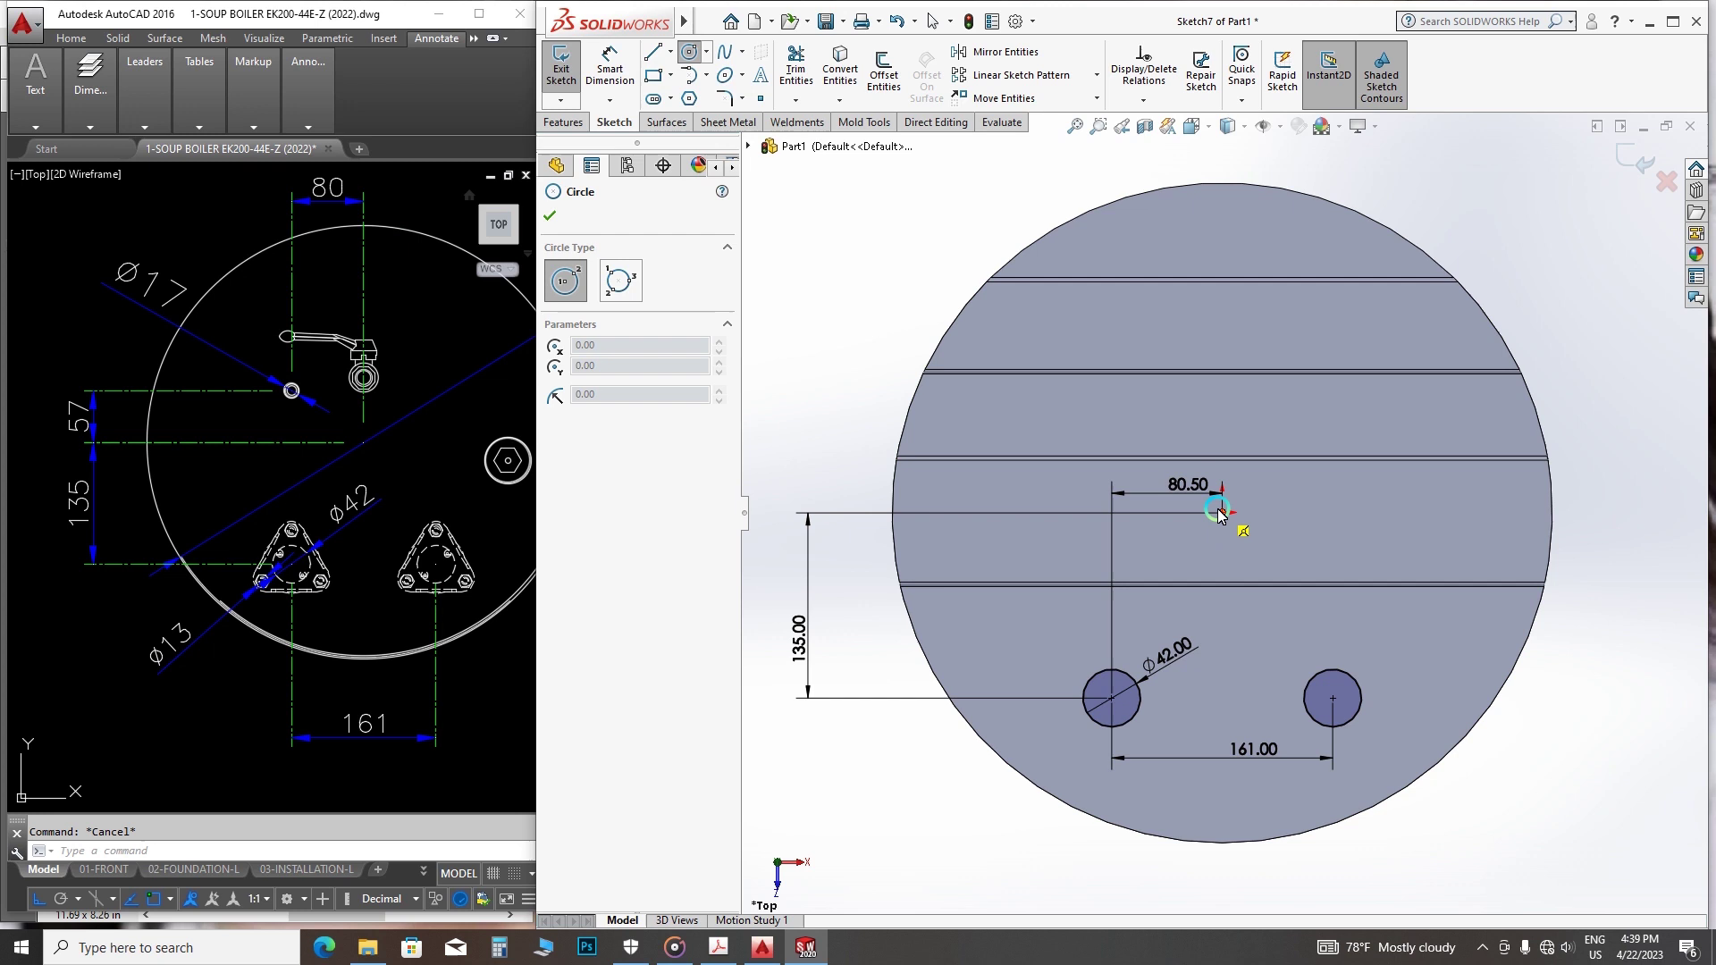
click(1110, 411)
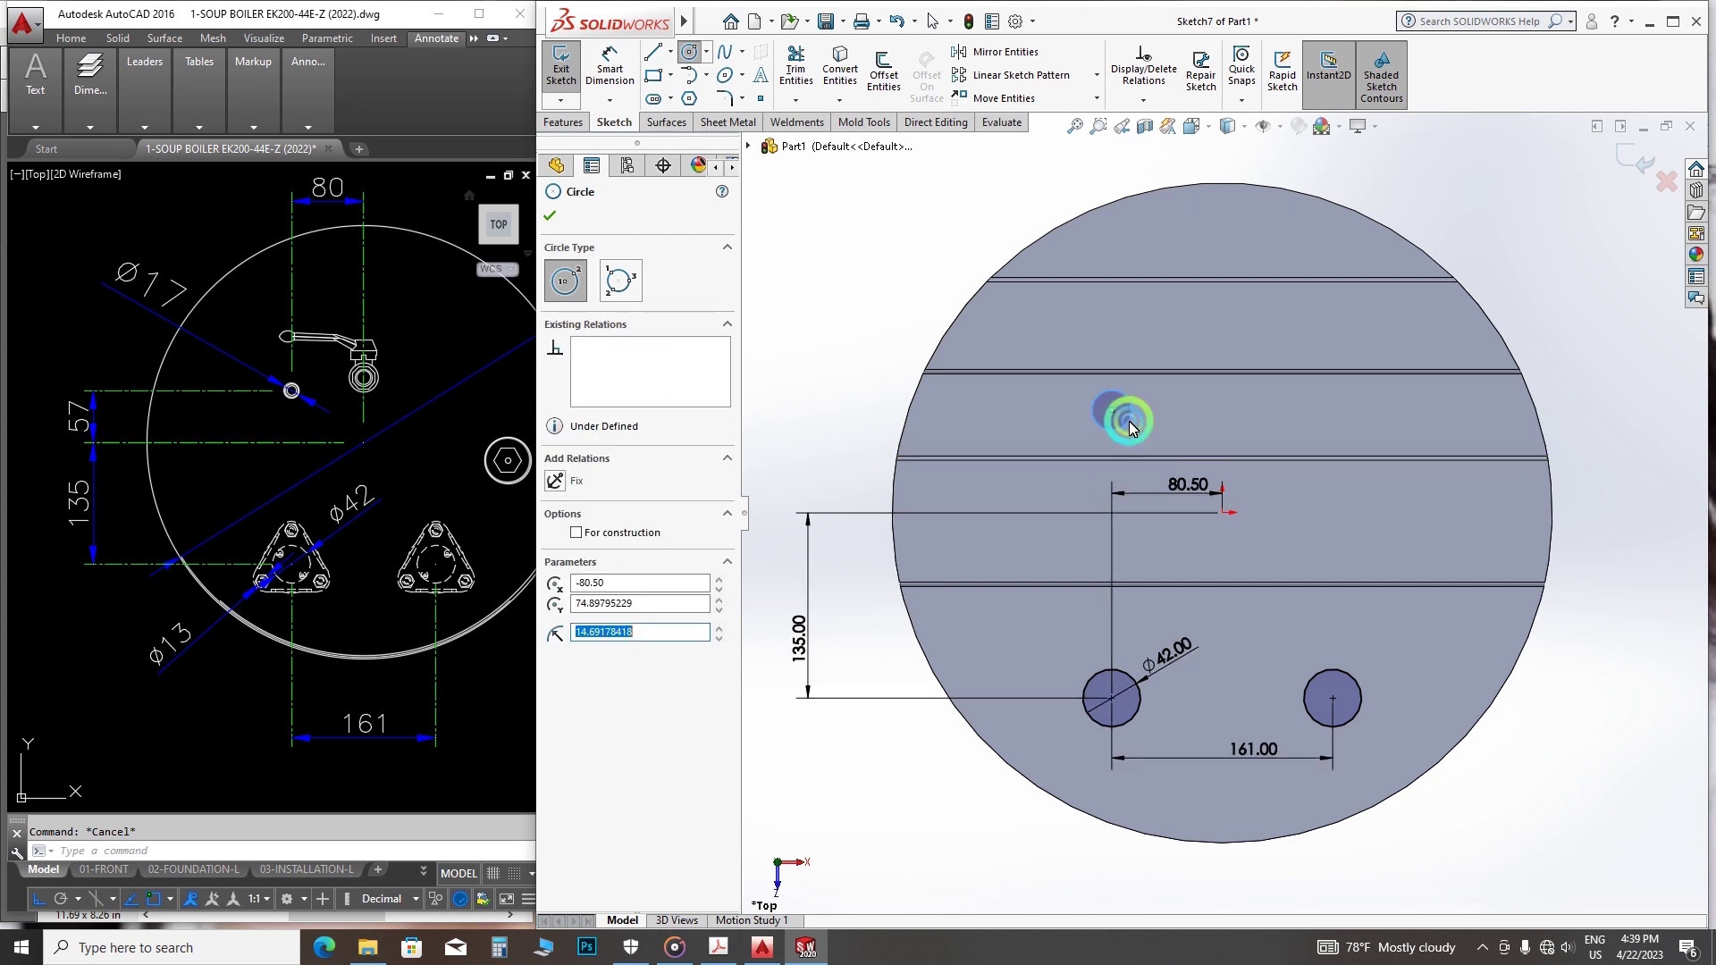
right_click(1129, 419)
click(1167, 443)
click(610, 73)
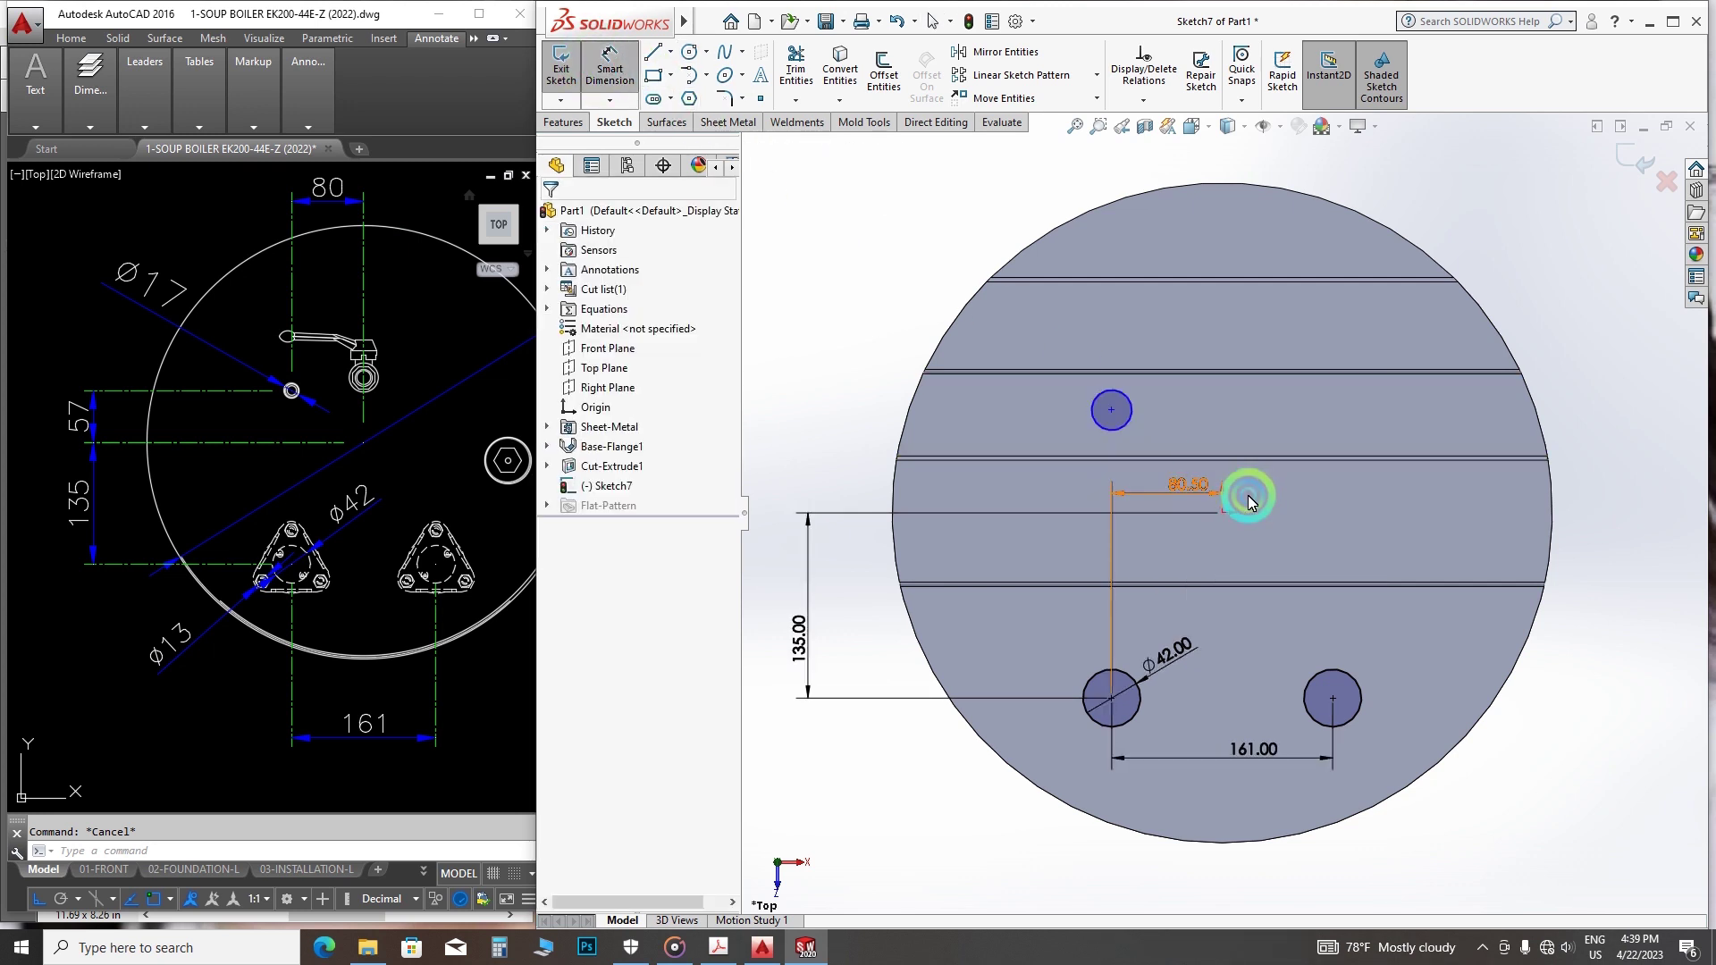
click(1112, 411)
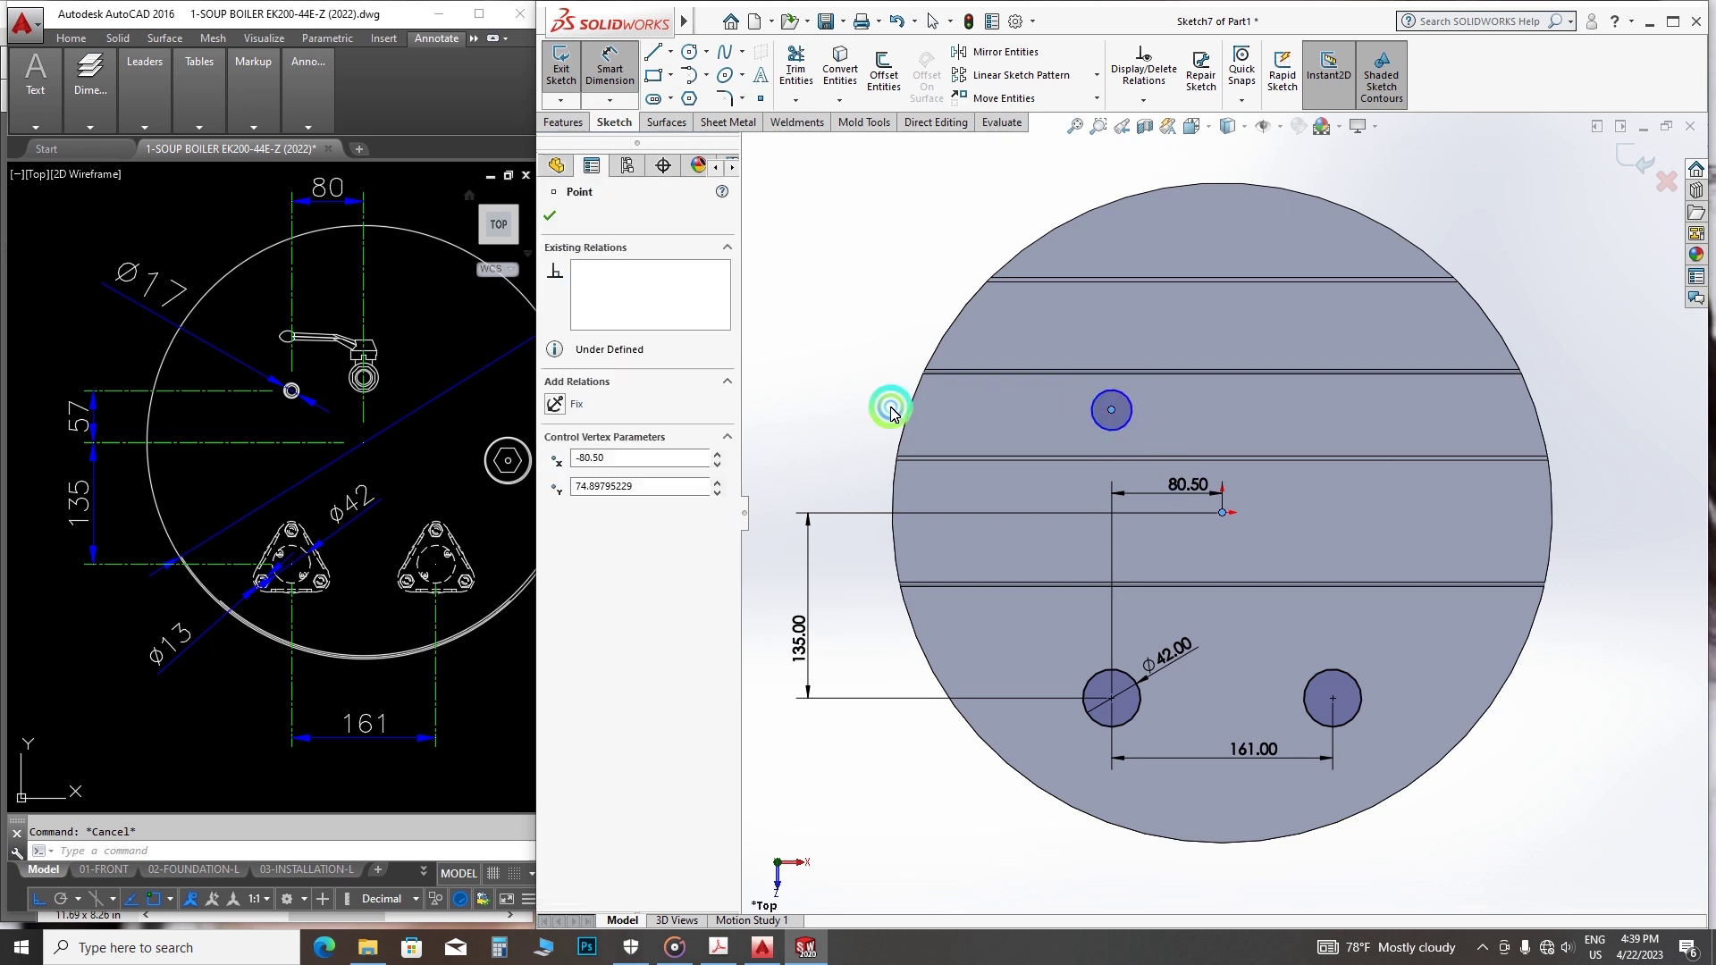
click(813, 421)
text(57)
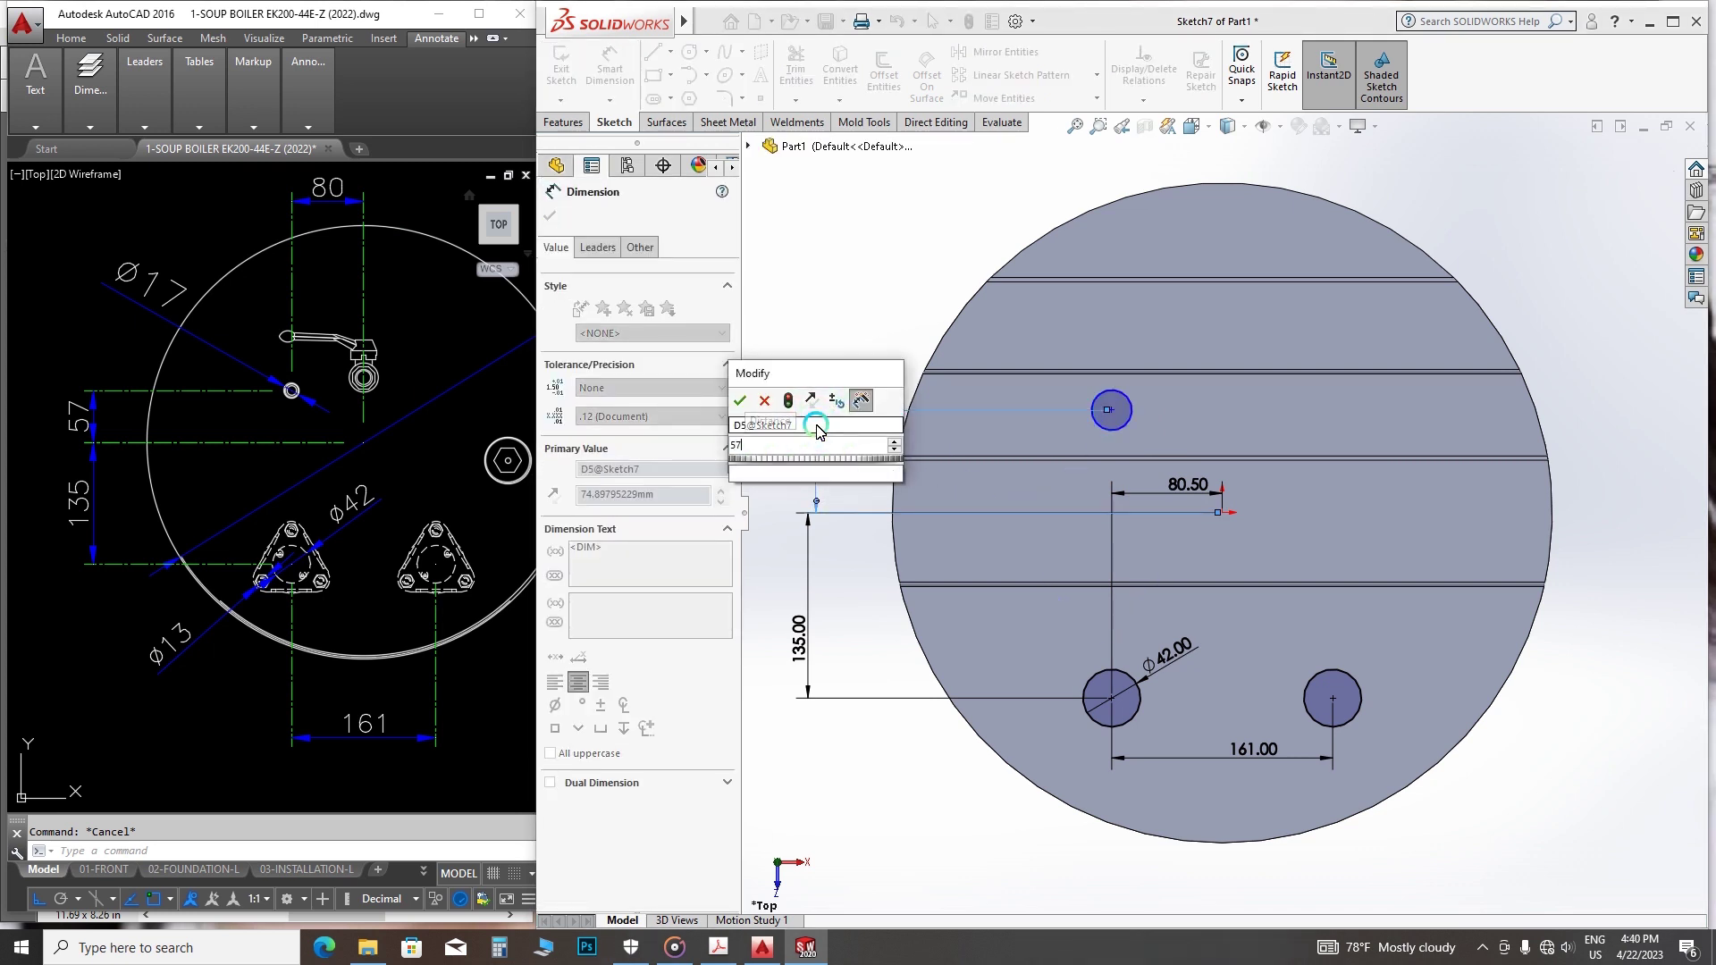
key(Return)
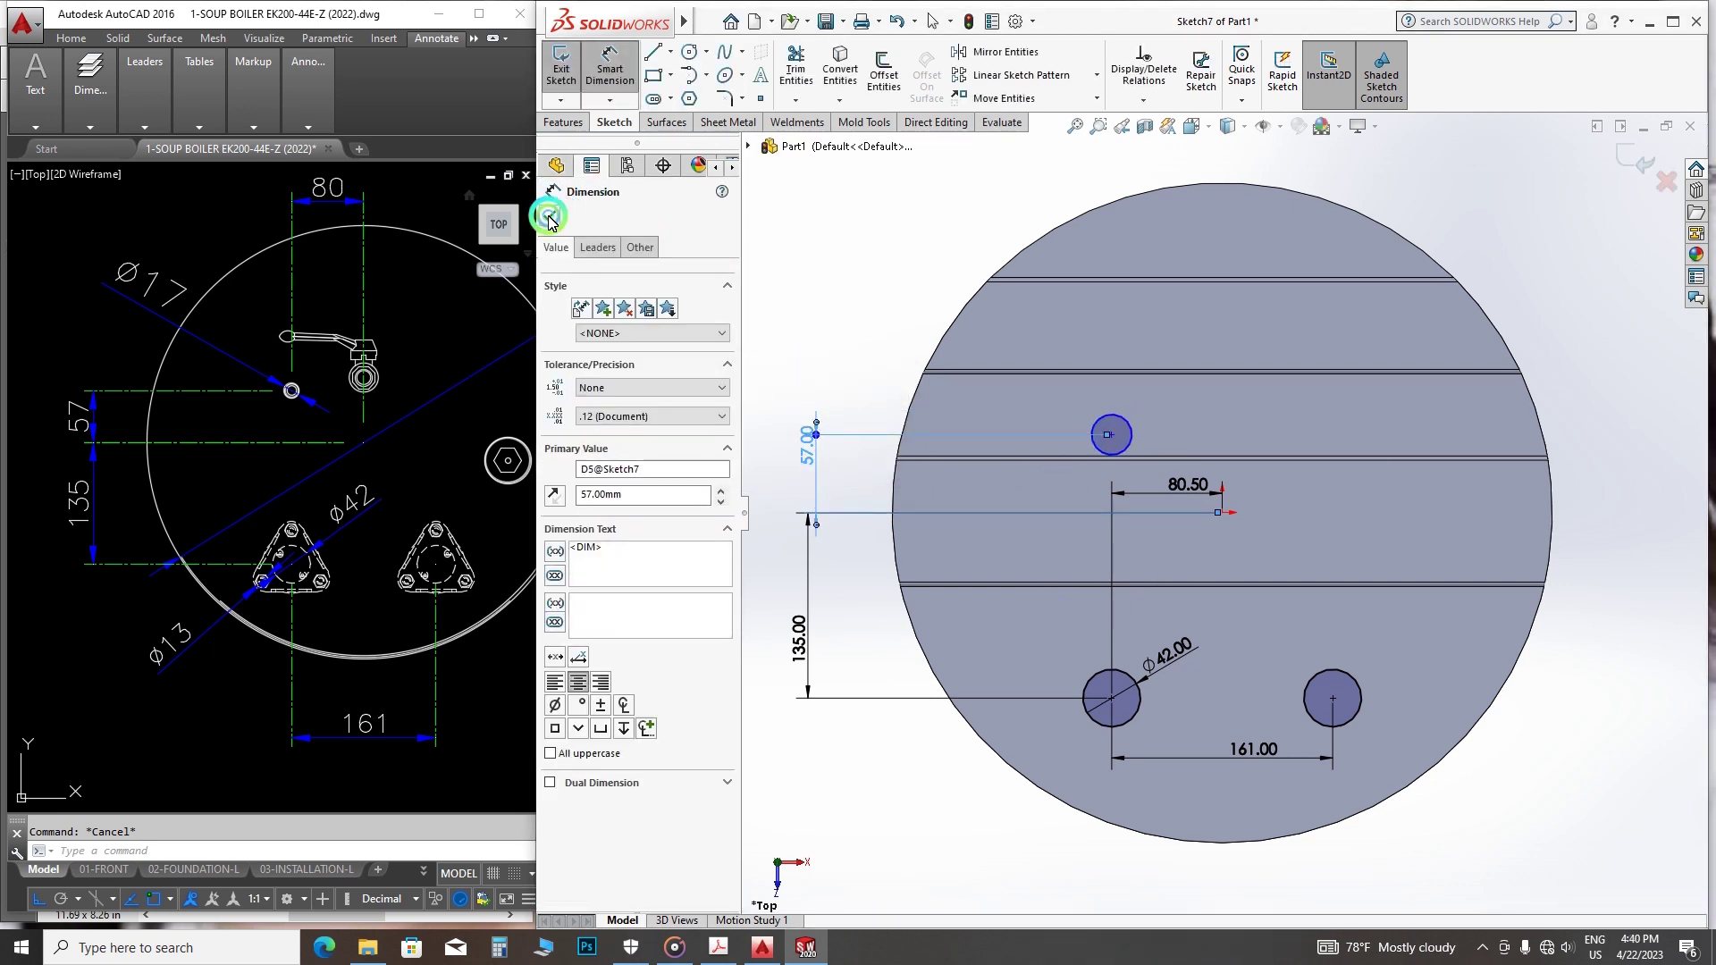
click(547, 218)
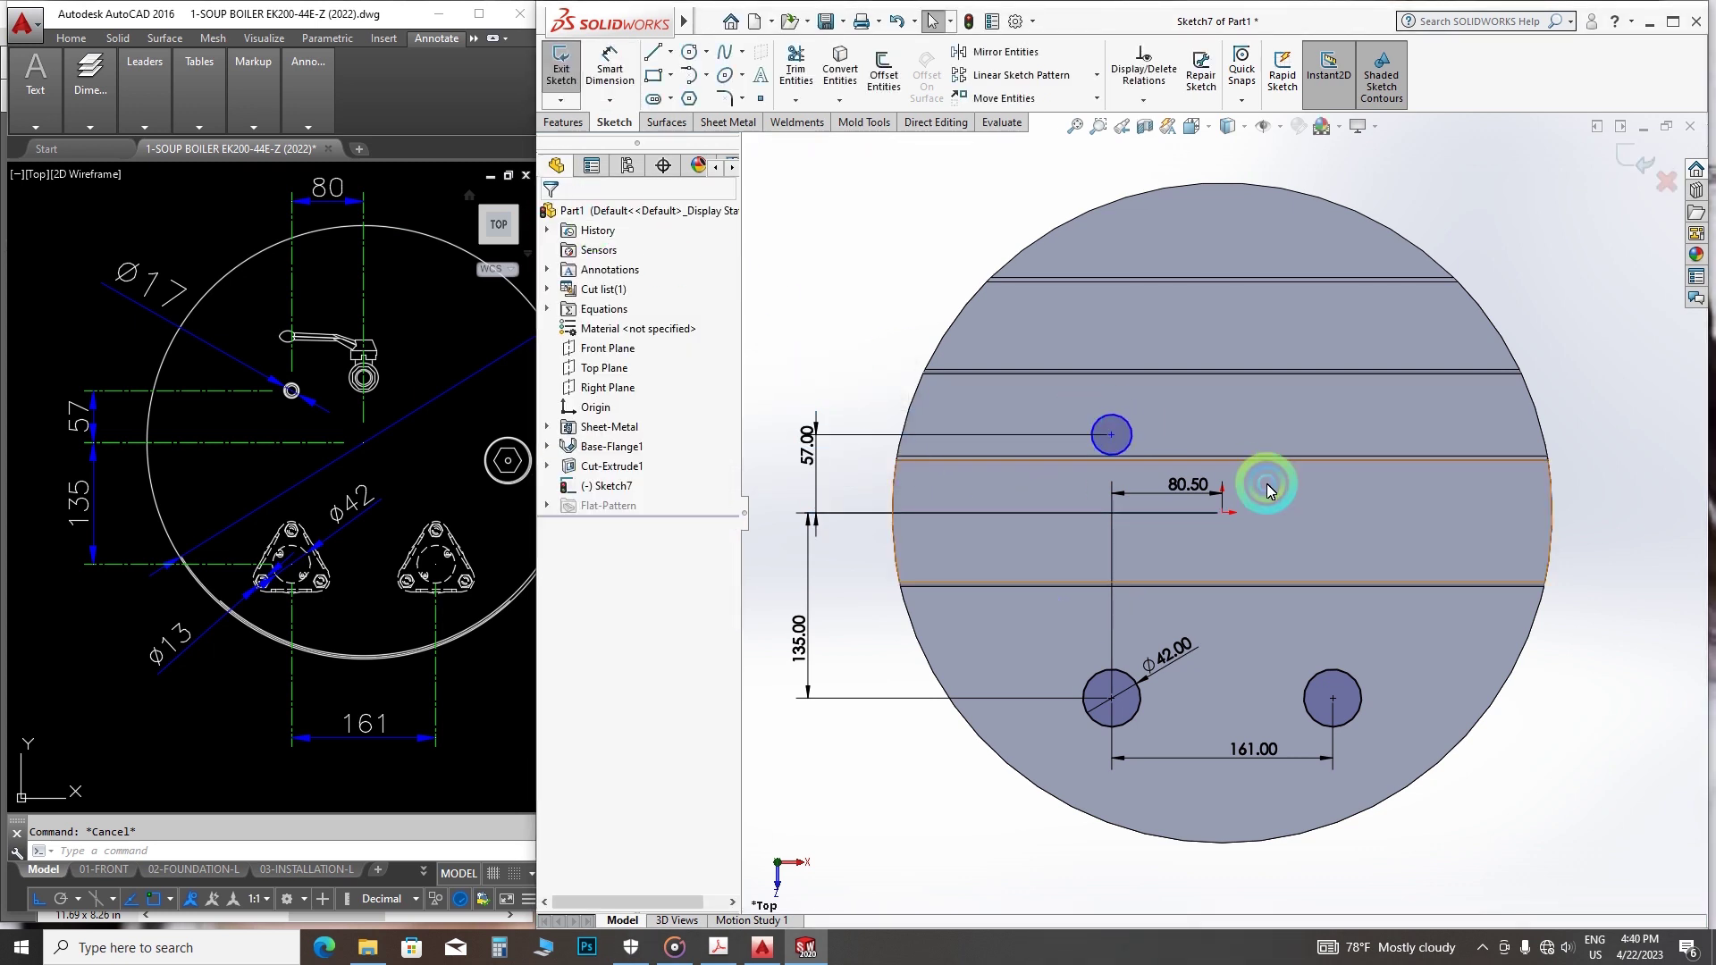
- Give the small circle a Ø17 diameter and an 80 horizontal offset from the origin
click(609, 79)
click(1112, 433)
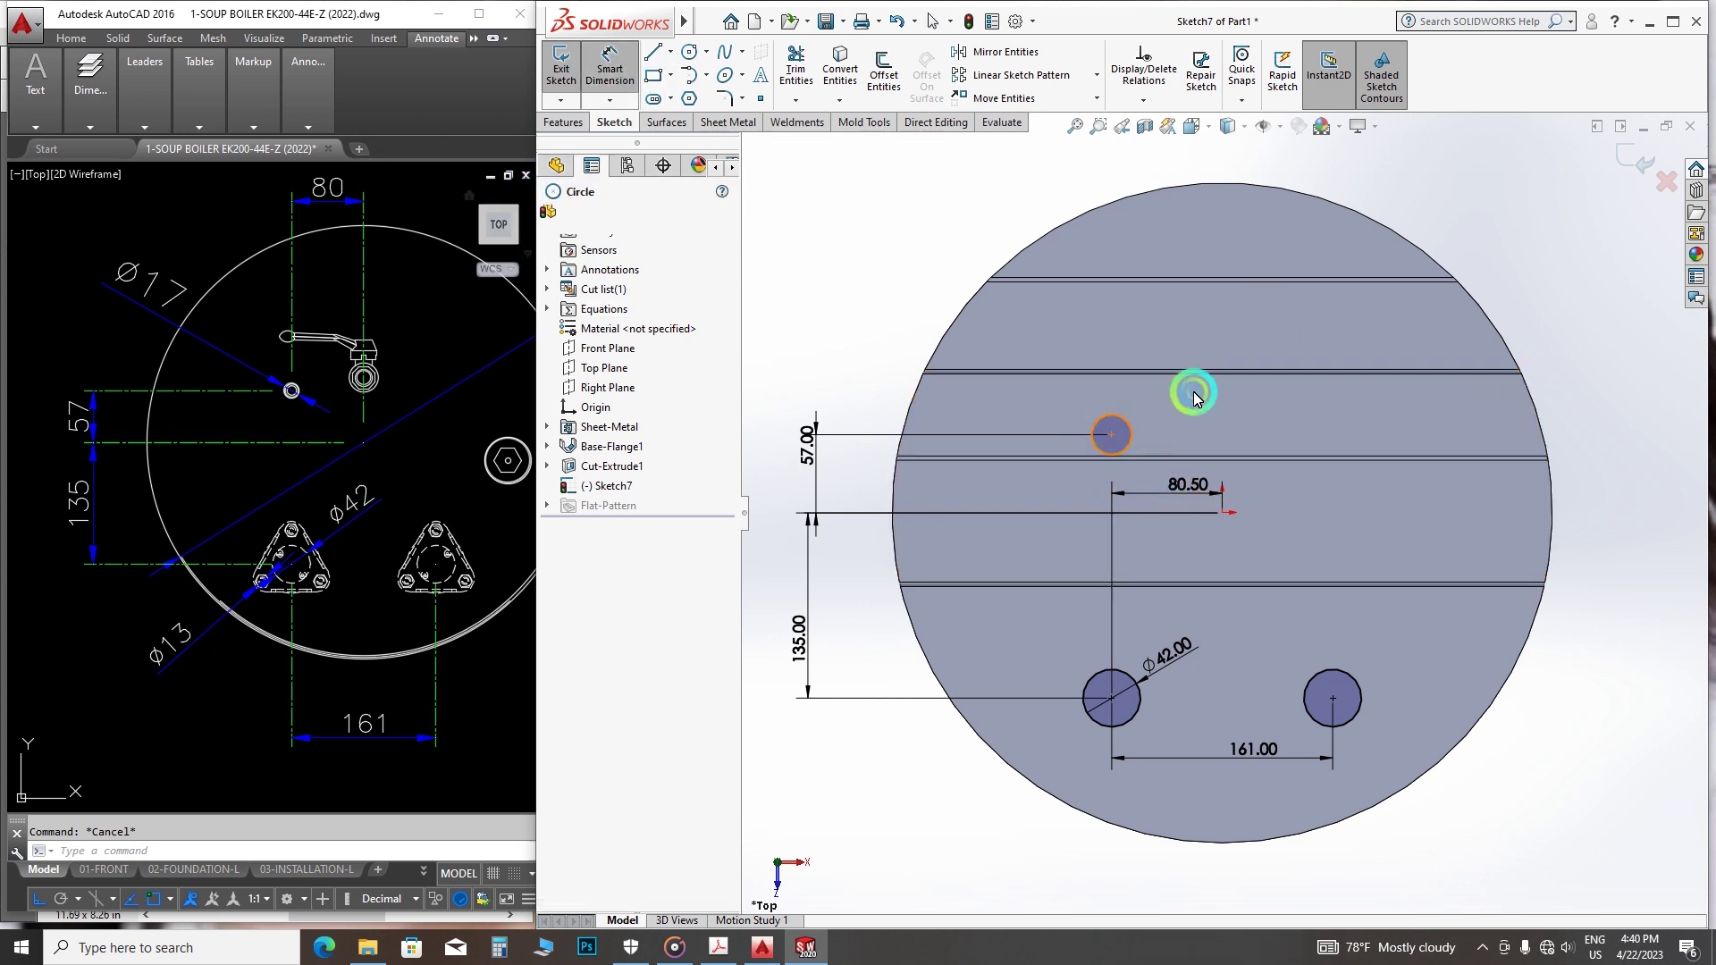
click(1193, 396)
text(17)
key(Return)
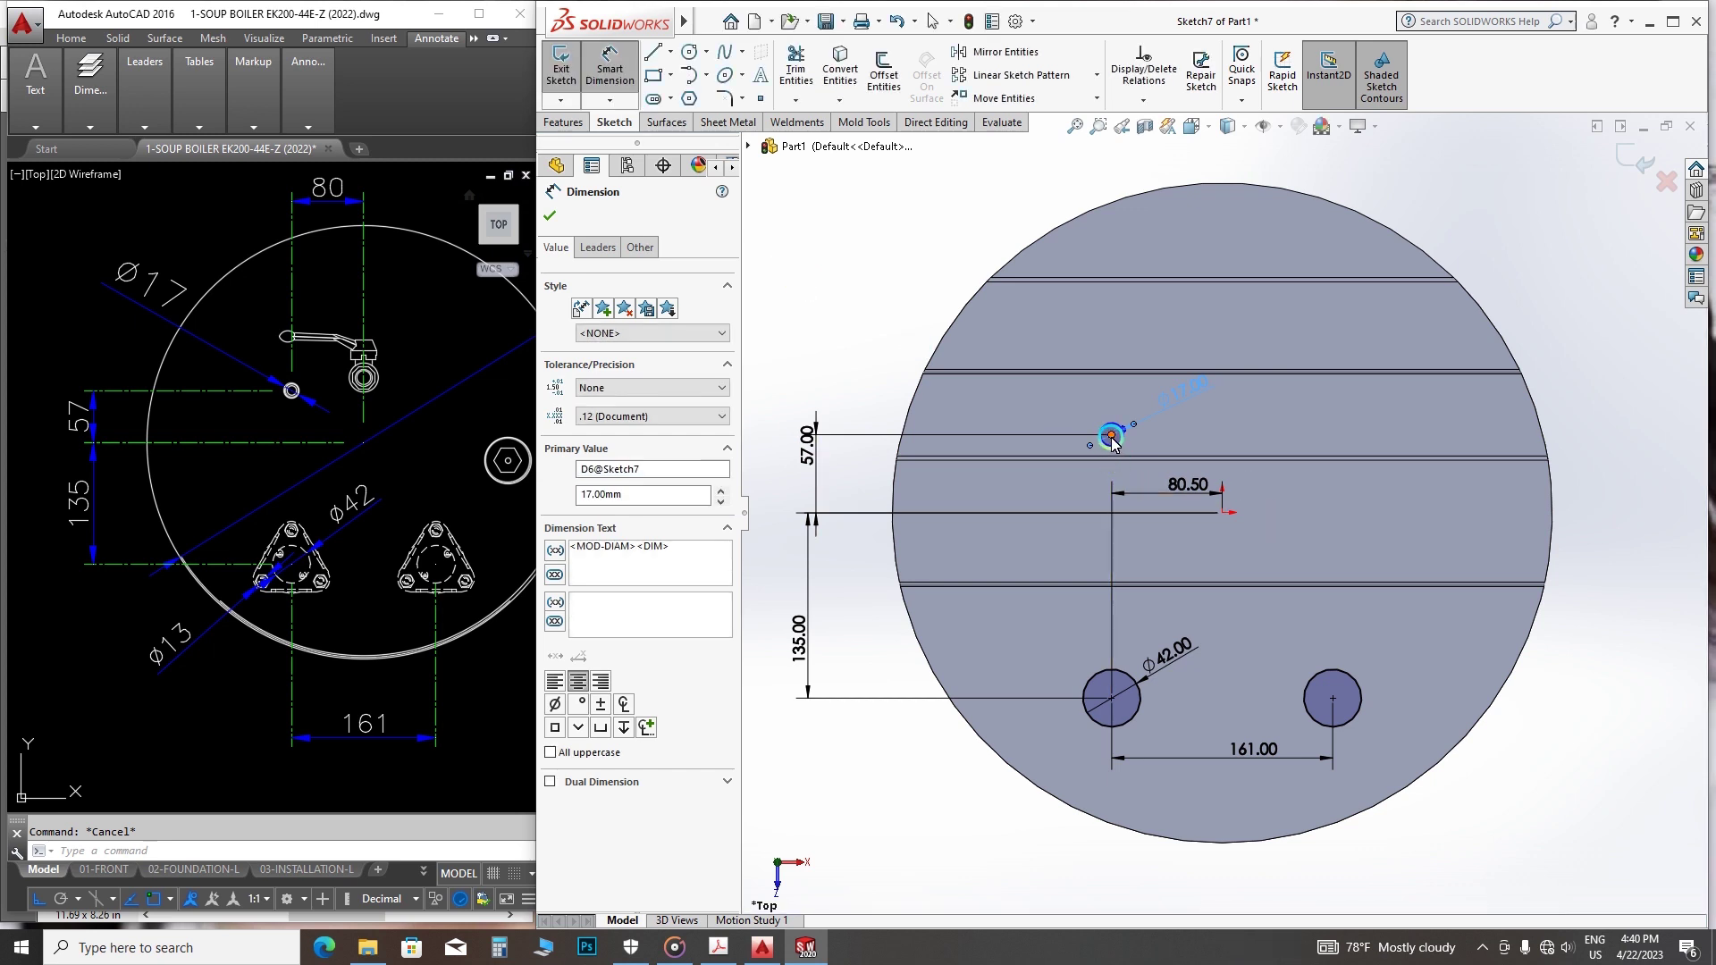
click(1256, 516)
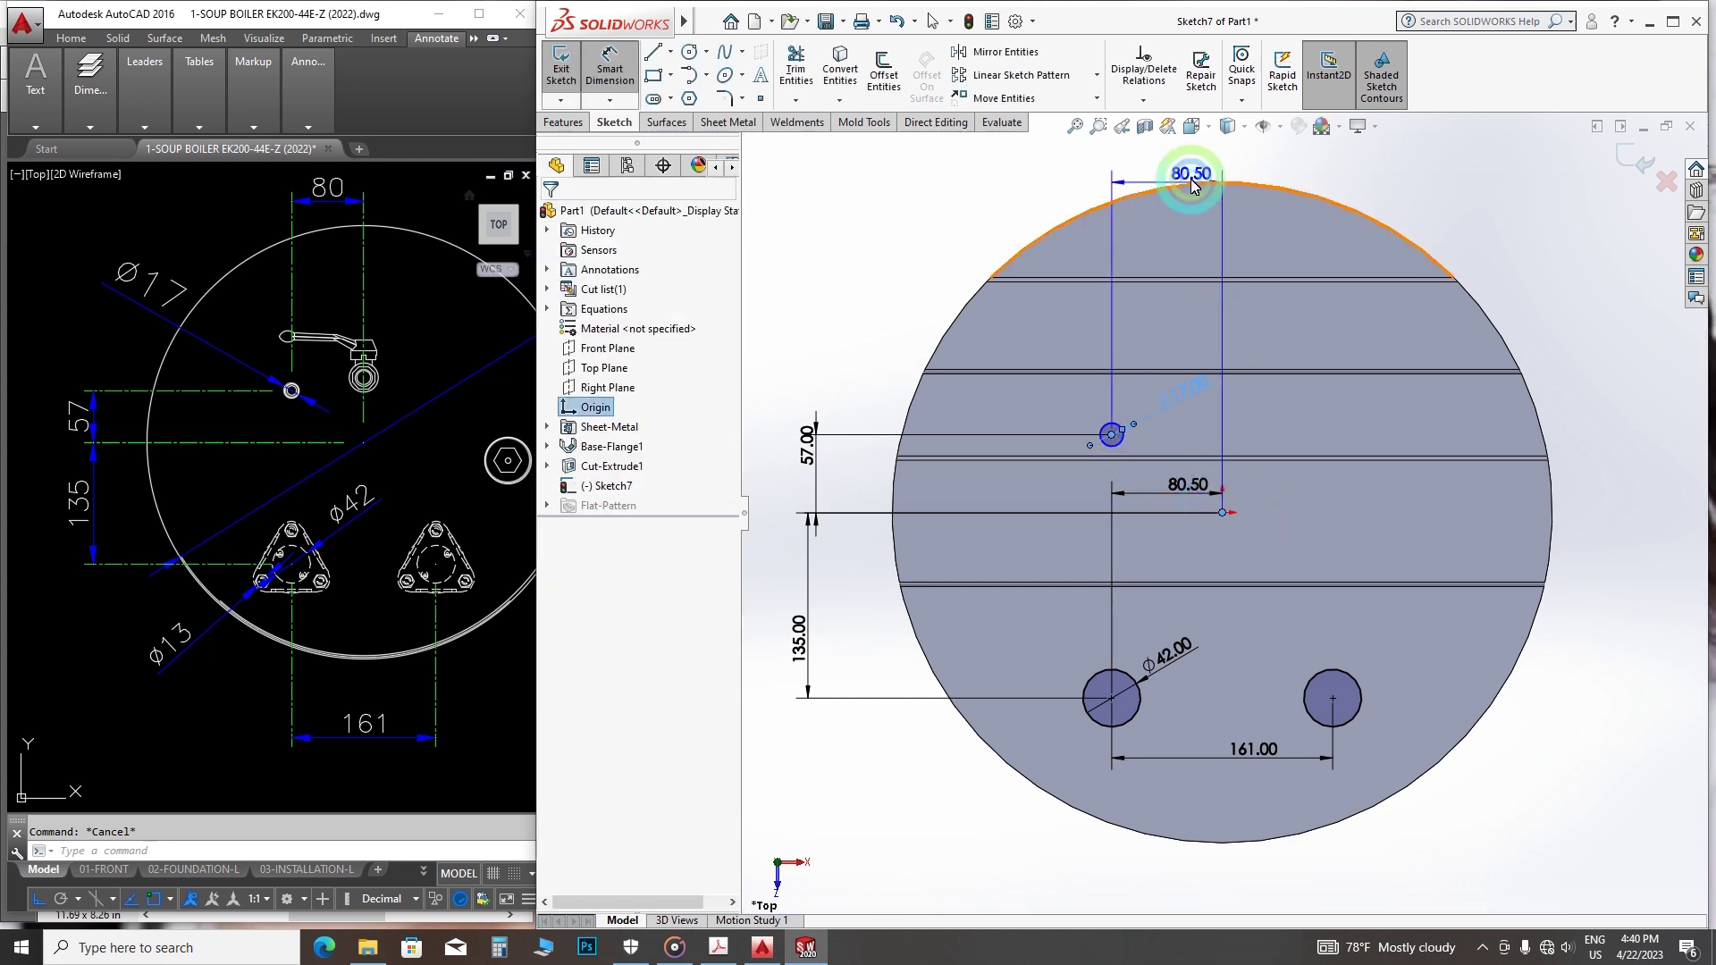
click(1187, 175)
text(80)
key(Return)
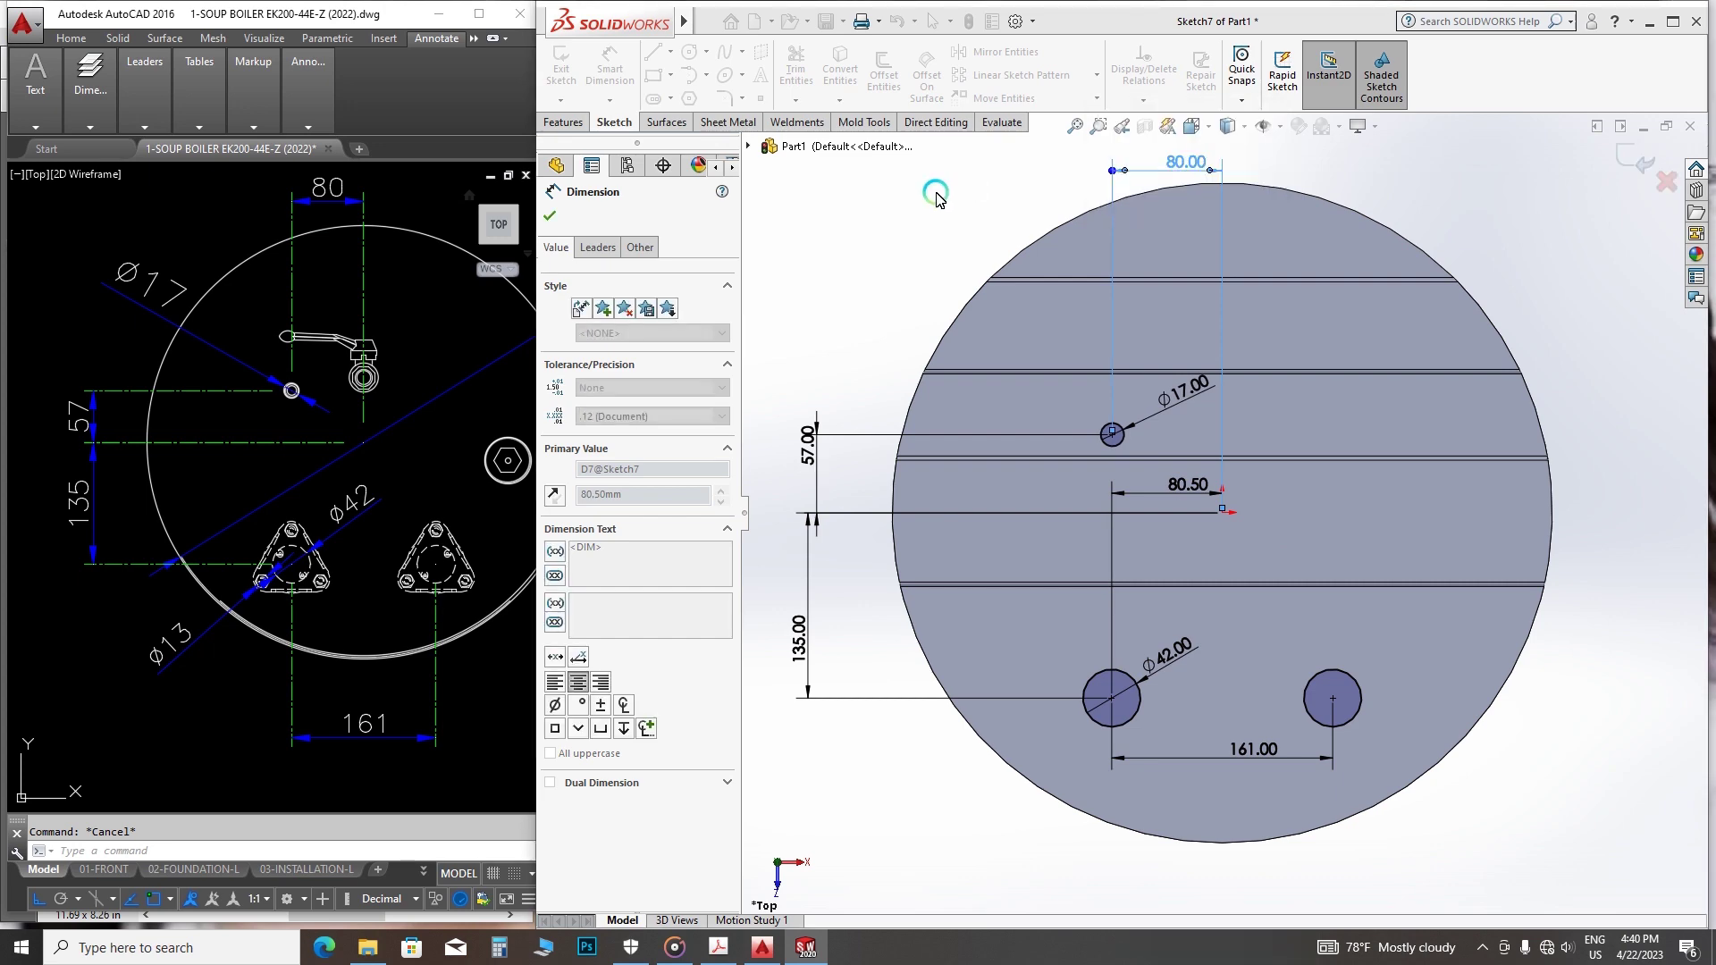
click(560, 194)
- Extrude-cut Sketch7 to punch the Ø17 and two Ø42 holes, then orbit to inspect
click(564, 122)
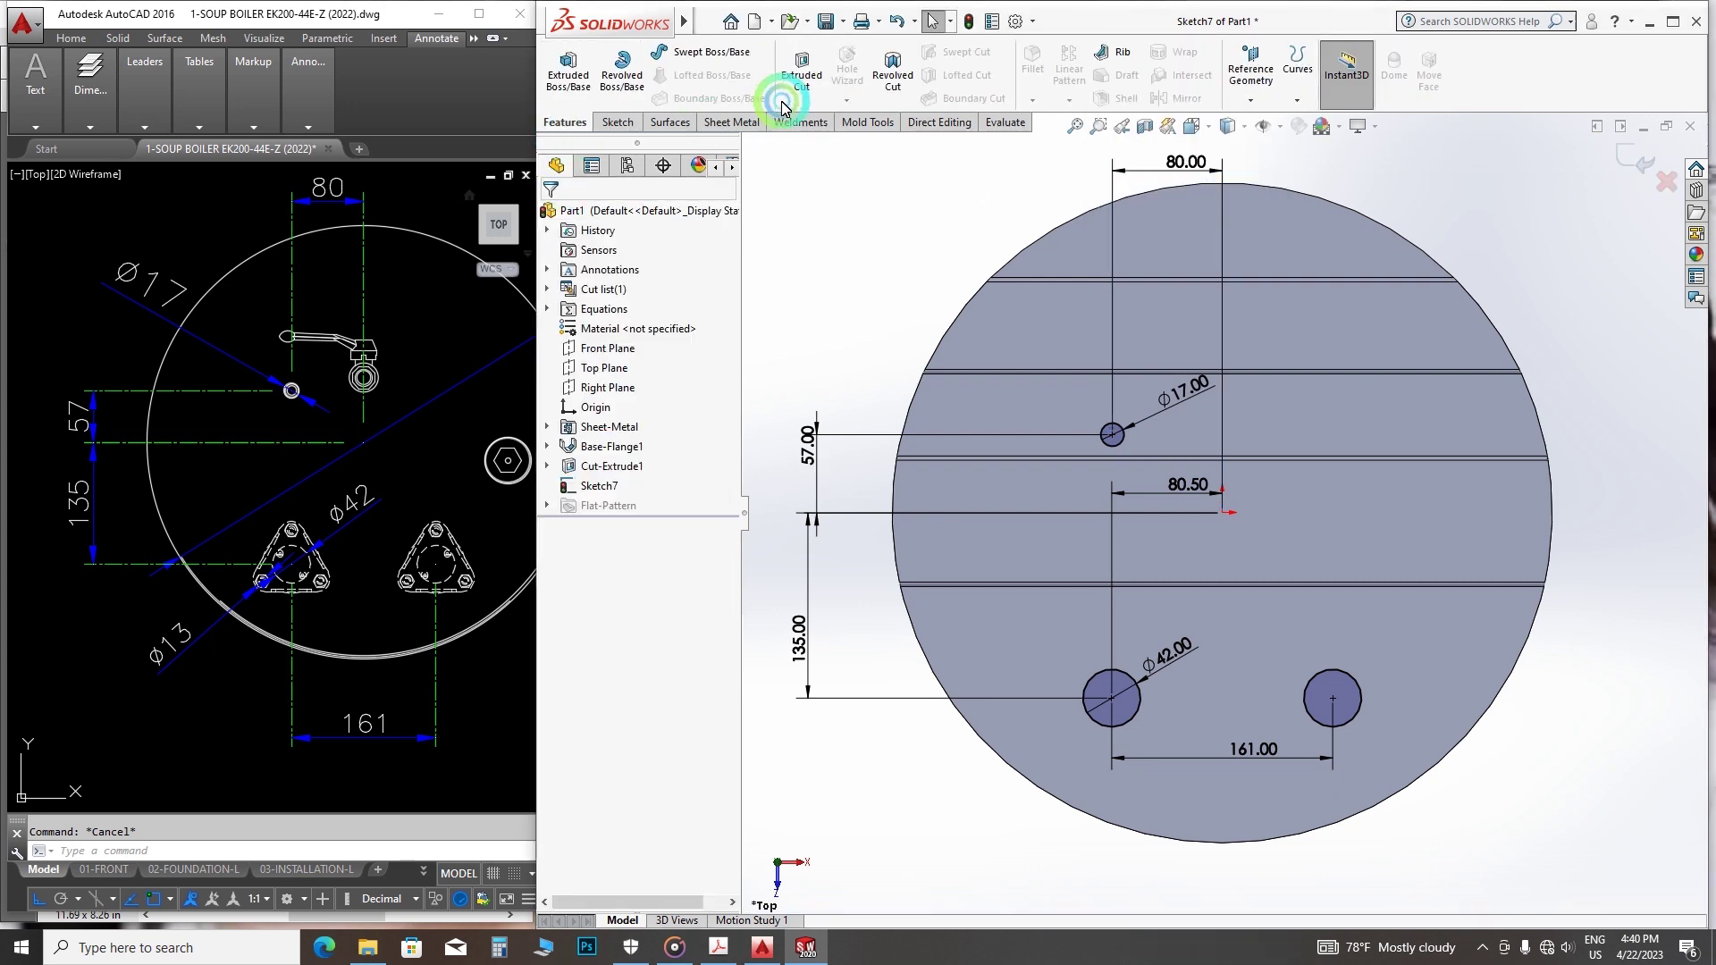
click(800, 88)
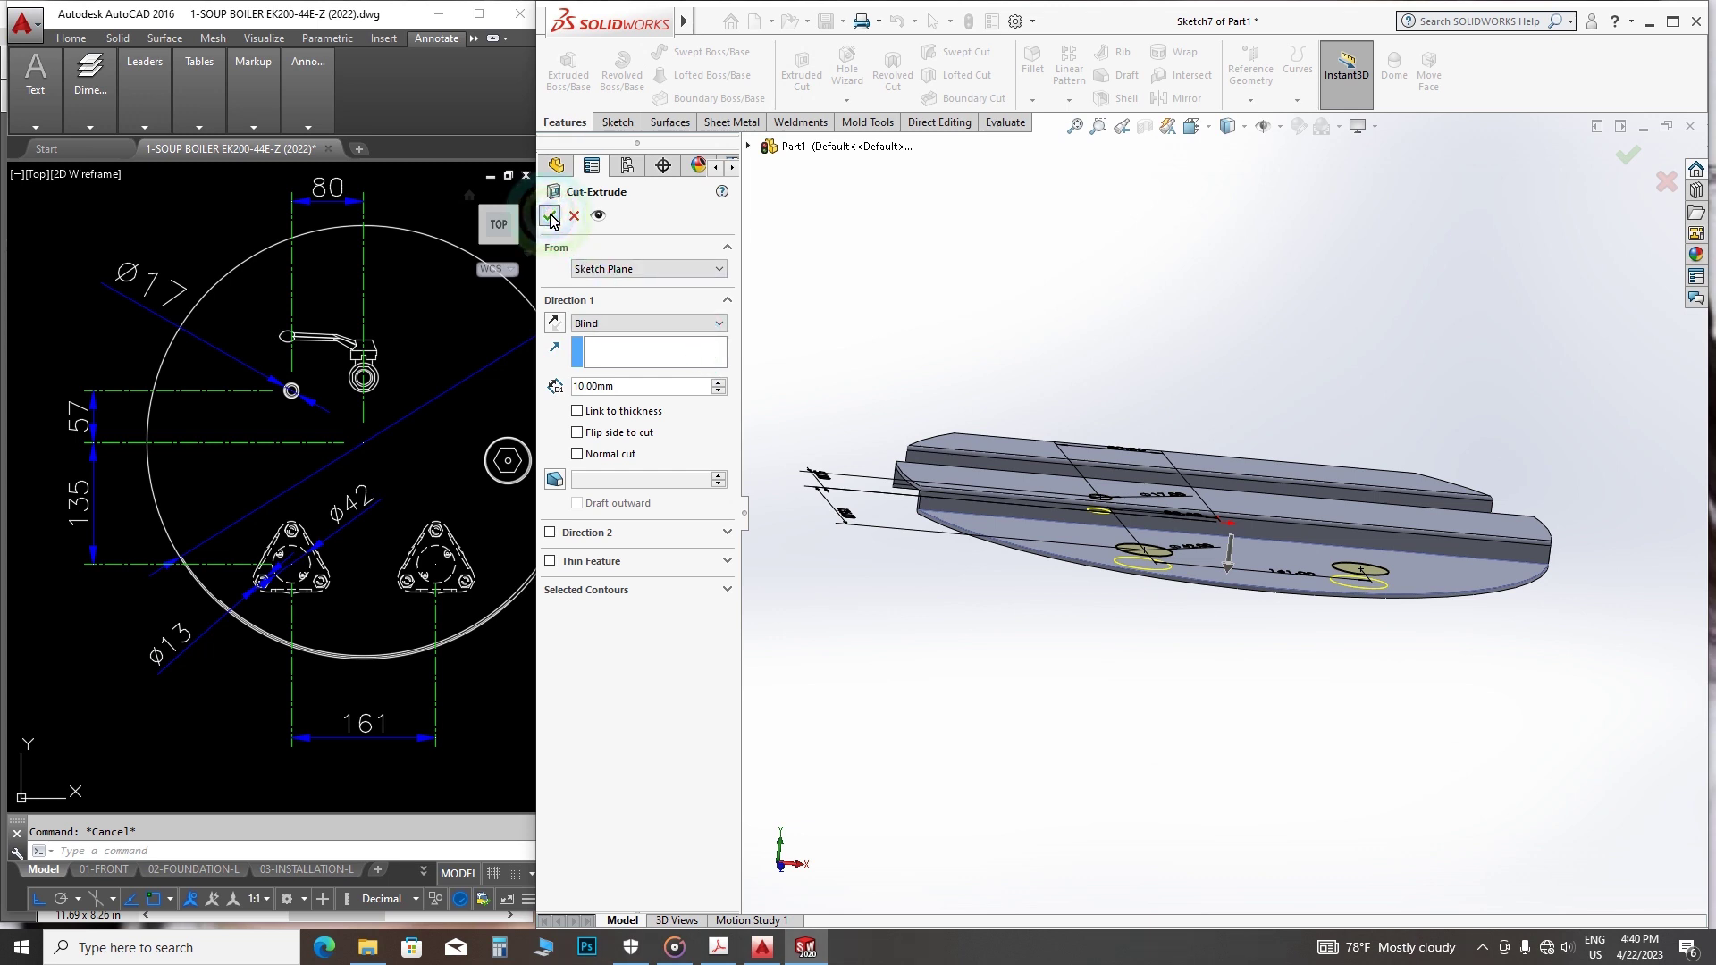
key(Return)
mouse_move(1322, 582)
middle_down()
mouse_move(1313, 778)
mouse_move(1355, 784)
middle_up()
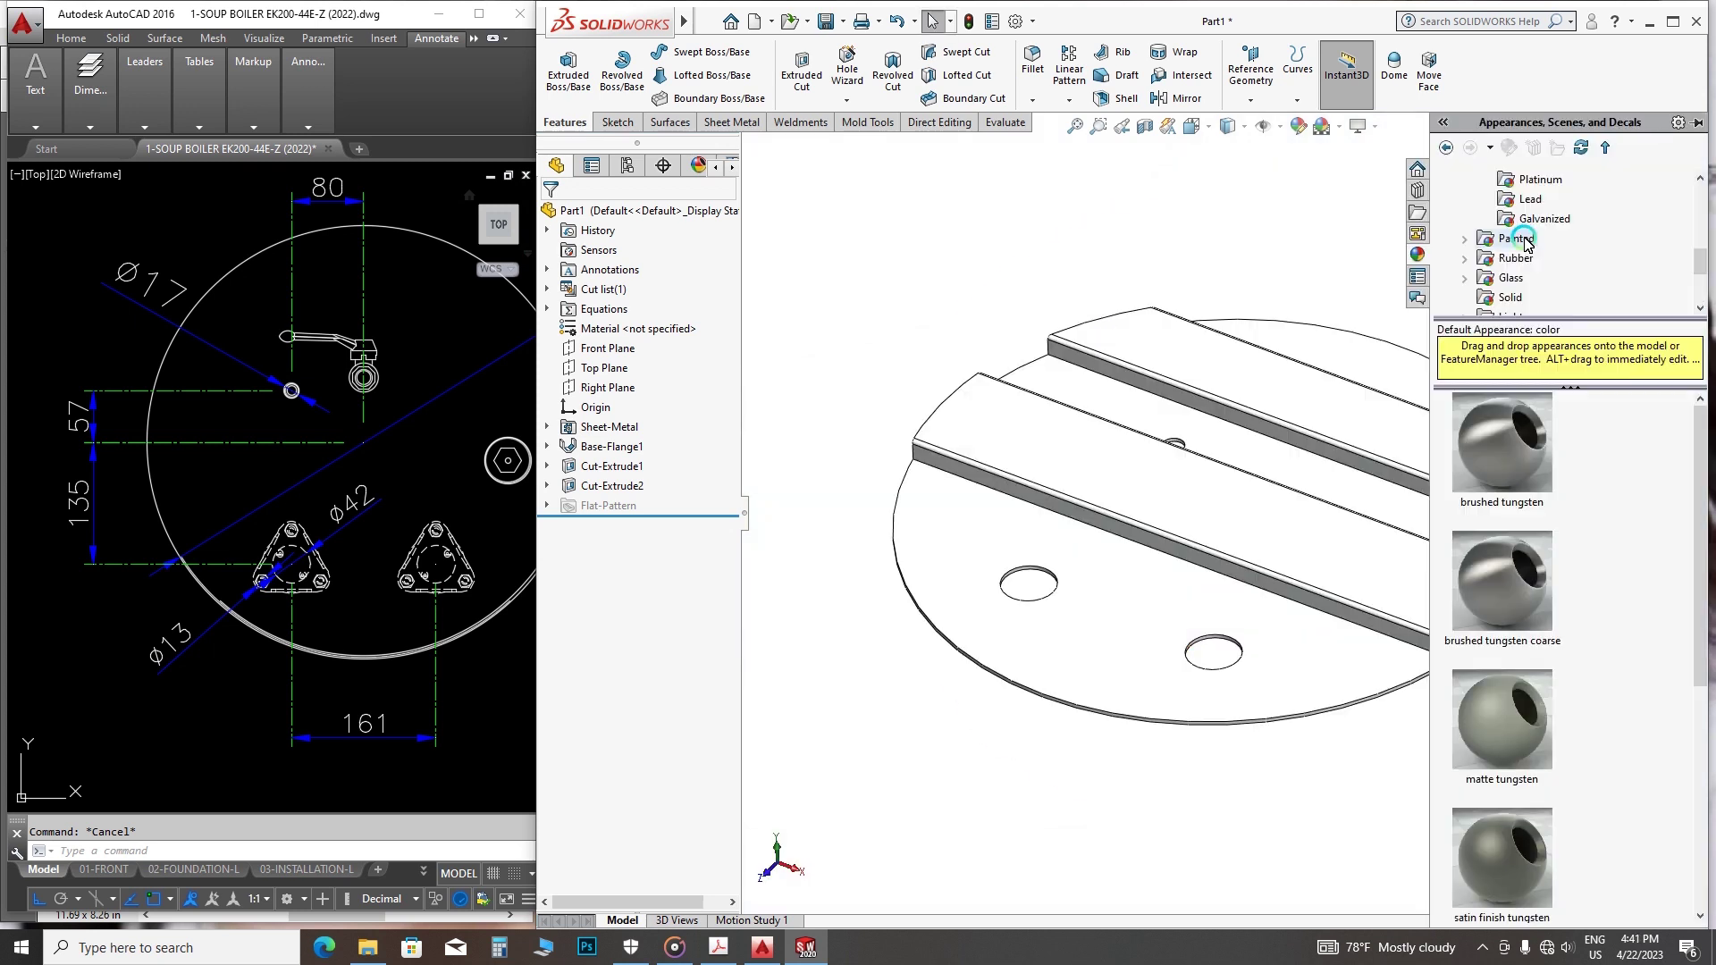
- Apply the Solid Blue appearance to the whole part and collapse the task pane
click(1515, 259)
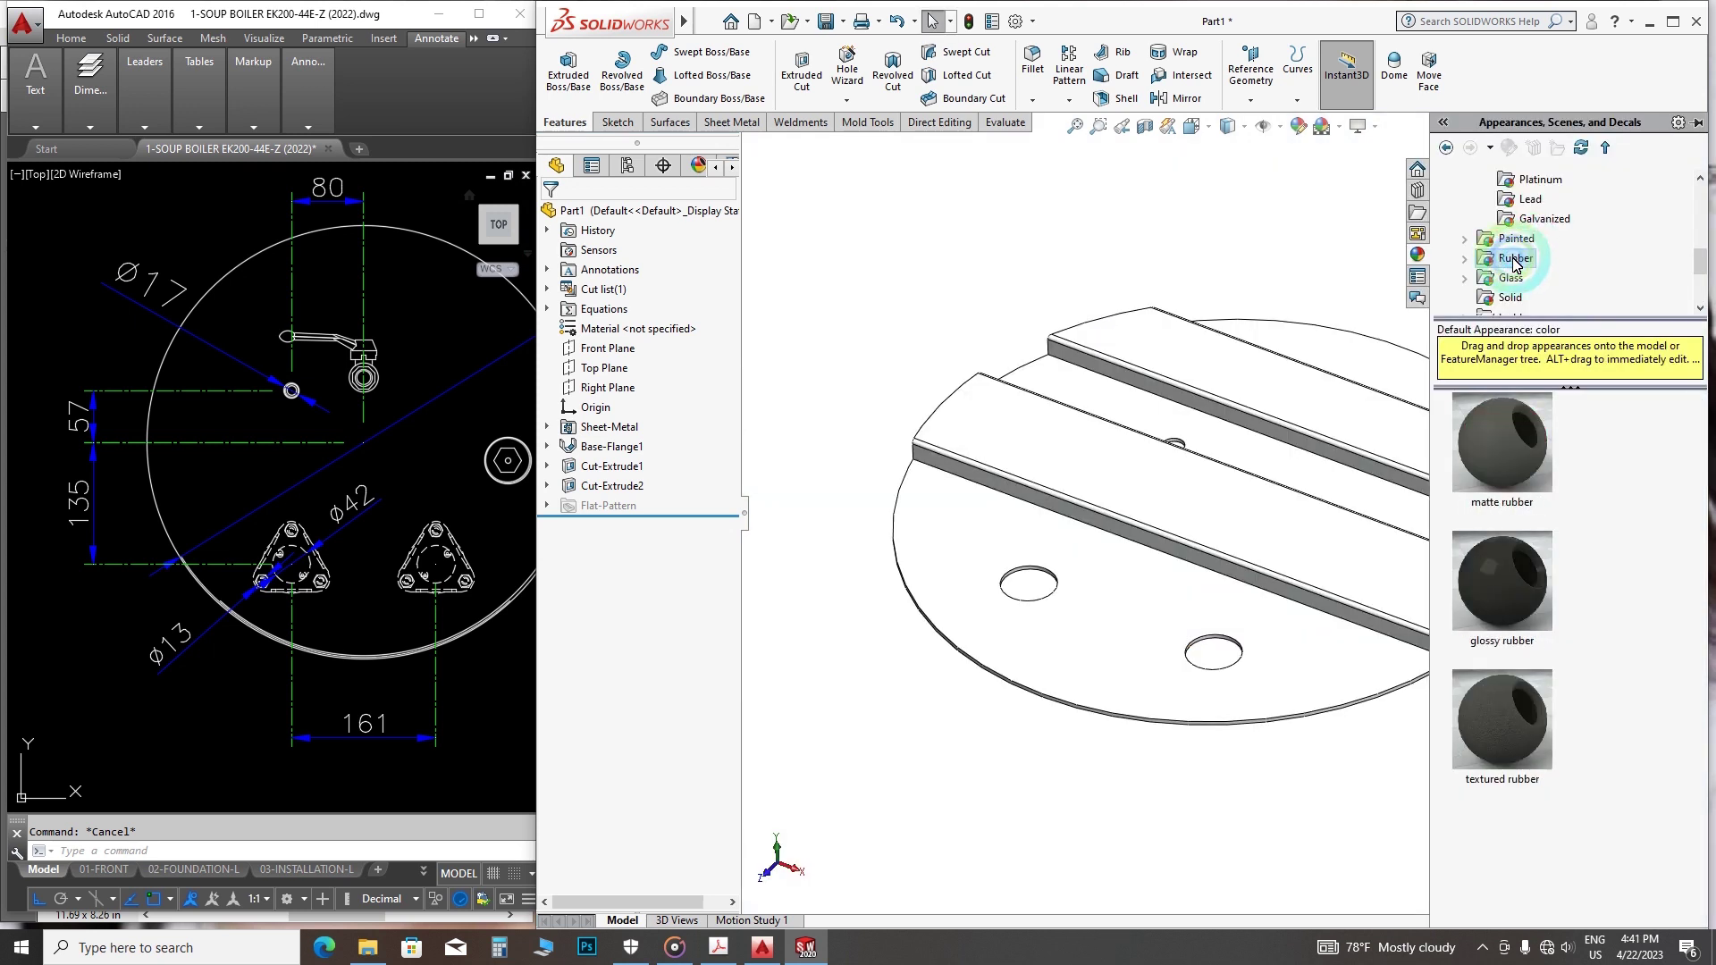
click(1512, 278)
click(1512, 297)
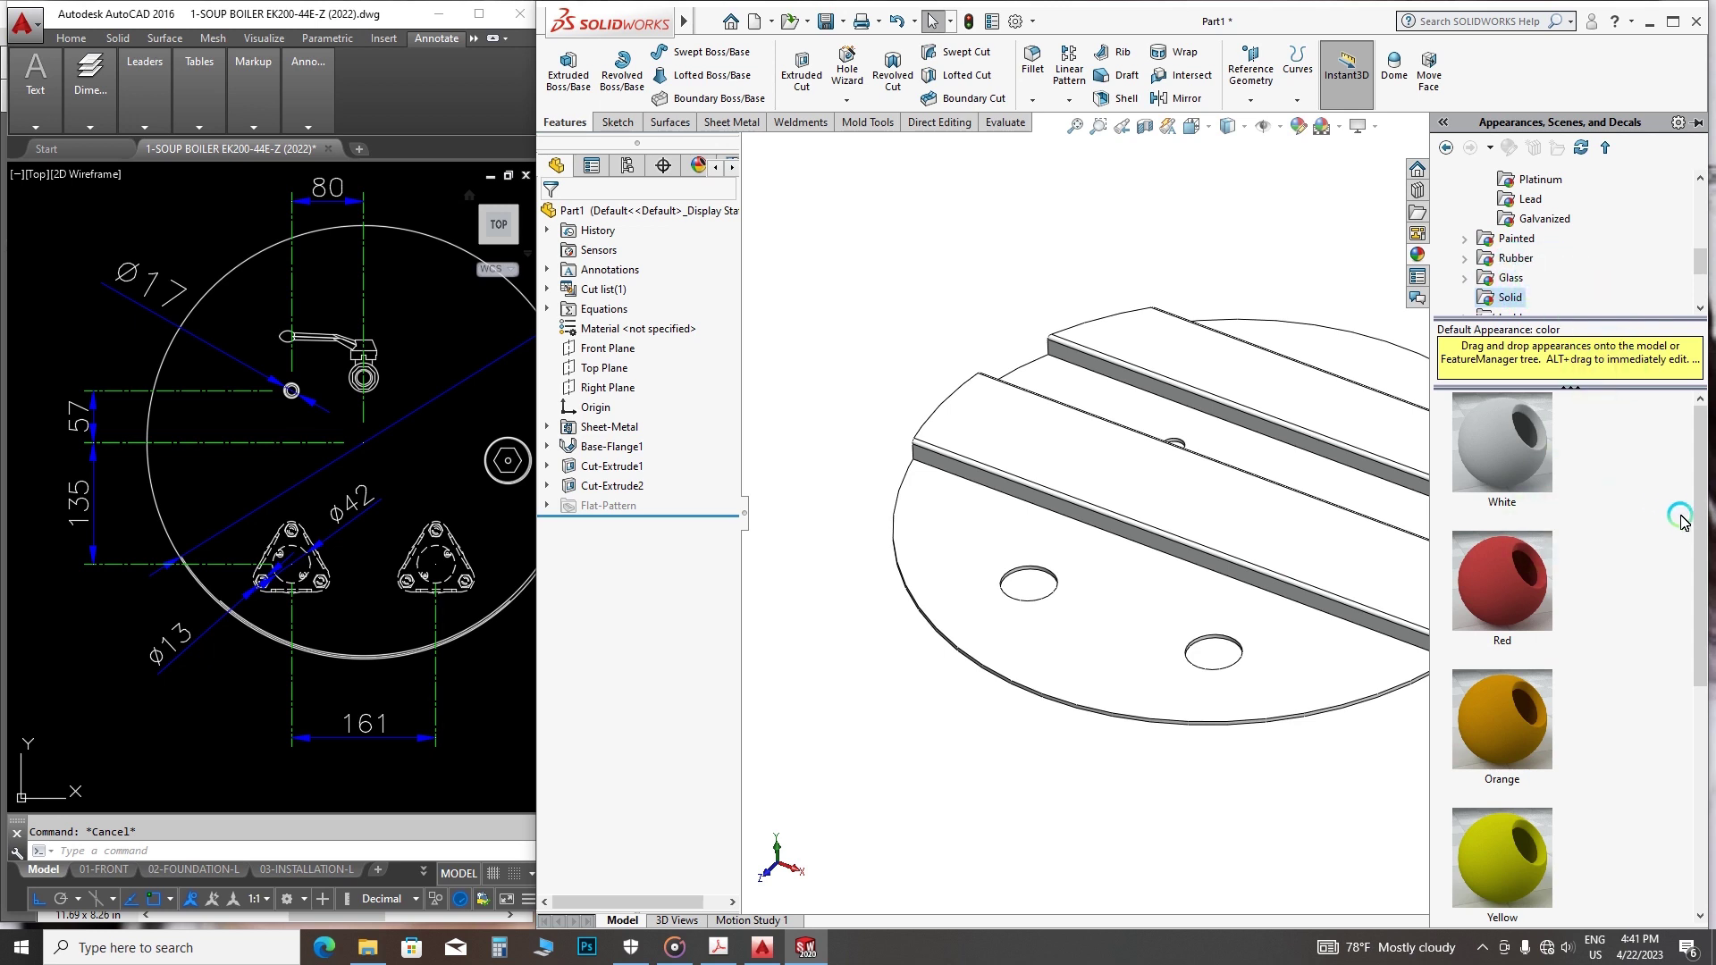
drag(1686, 524, 1681, 777)
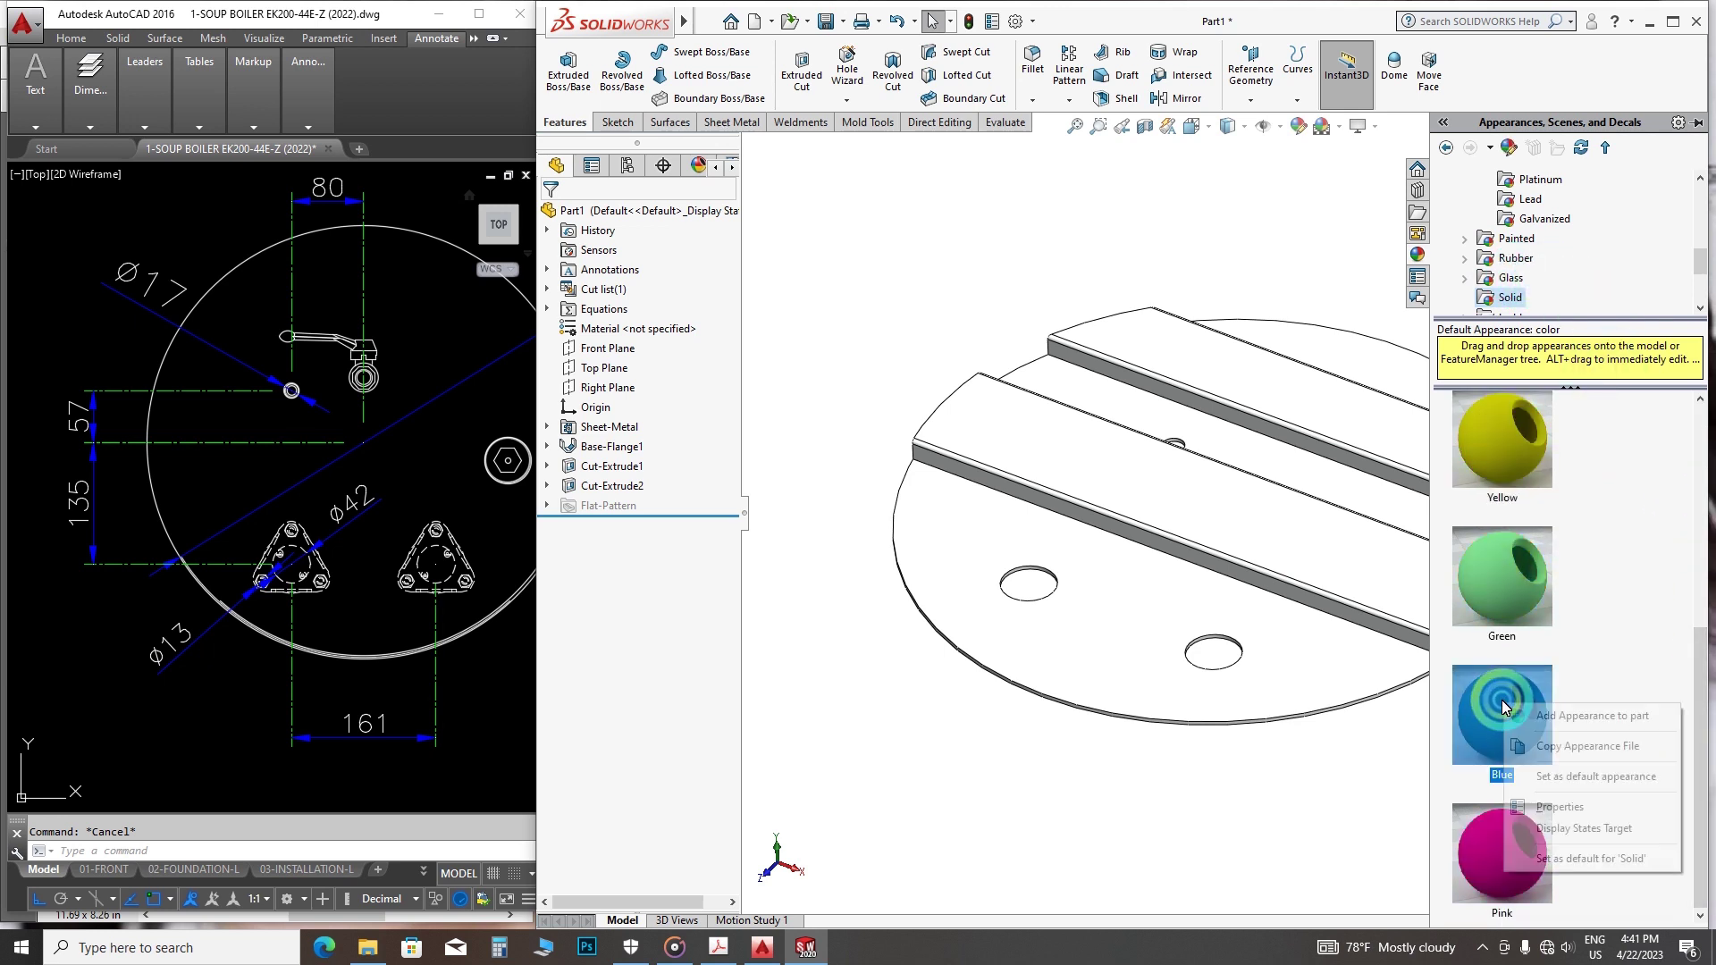
right_click(1509, 711)
click(1576, 703)
click(1182, 809)
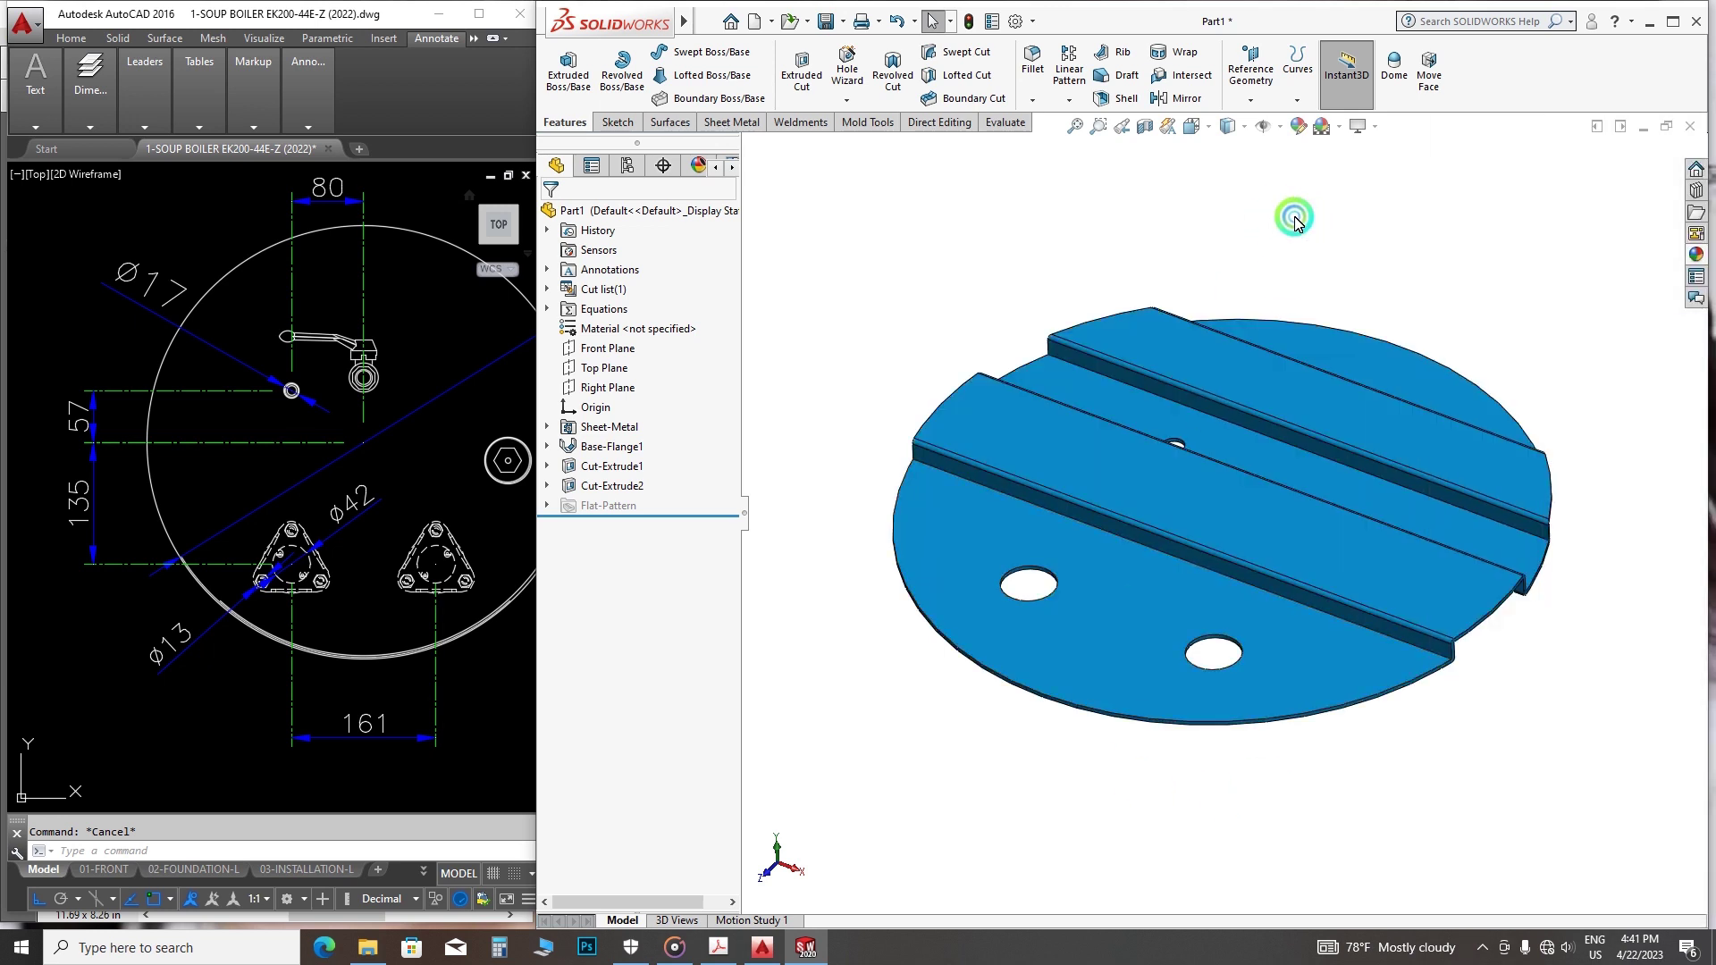
- Measure the plate's outer circular edge, reading a 240.5 mm radius
click(1006, 123)
click(673, 68)
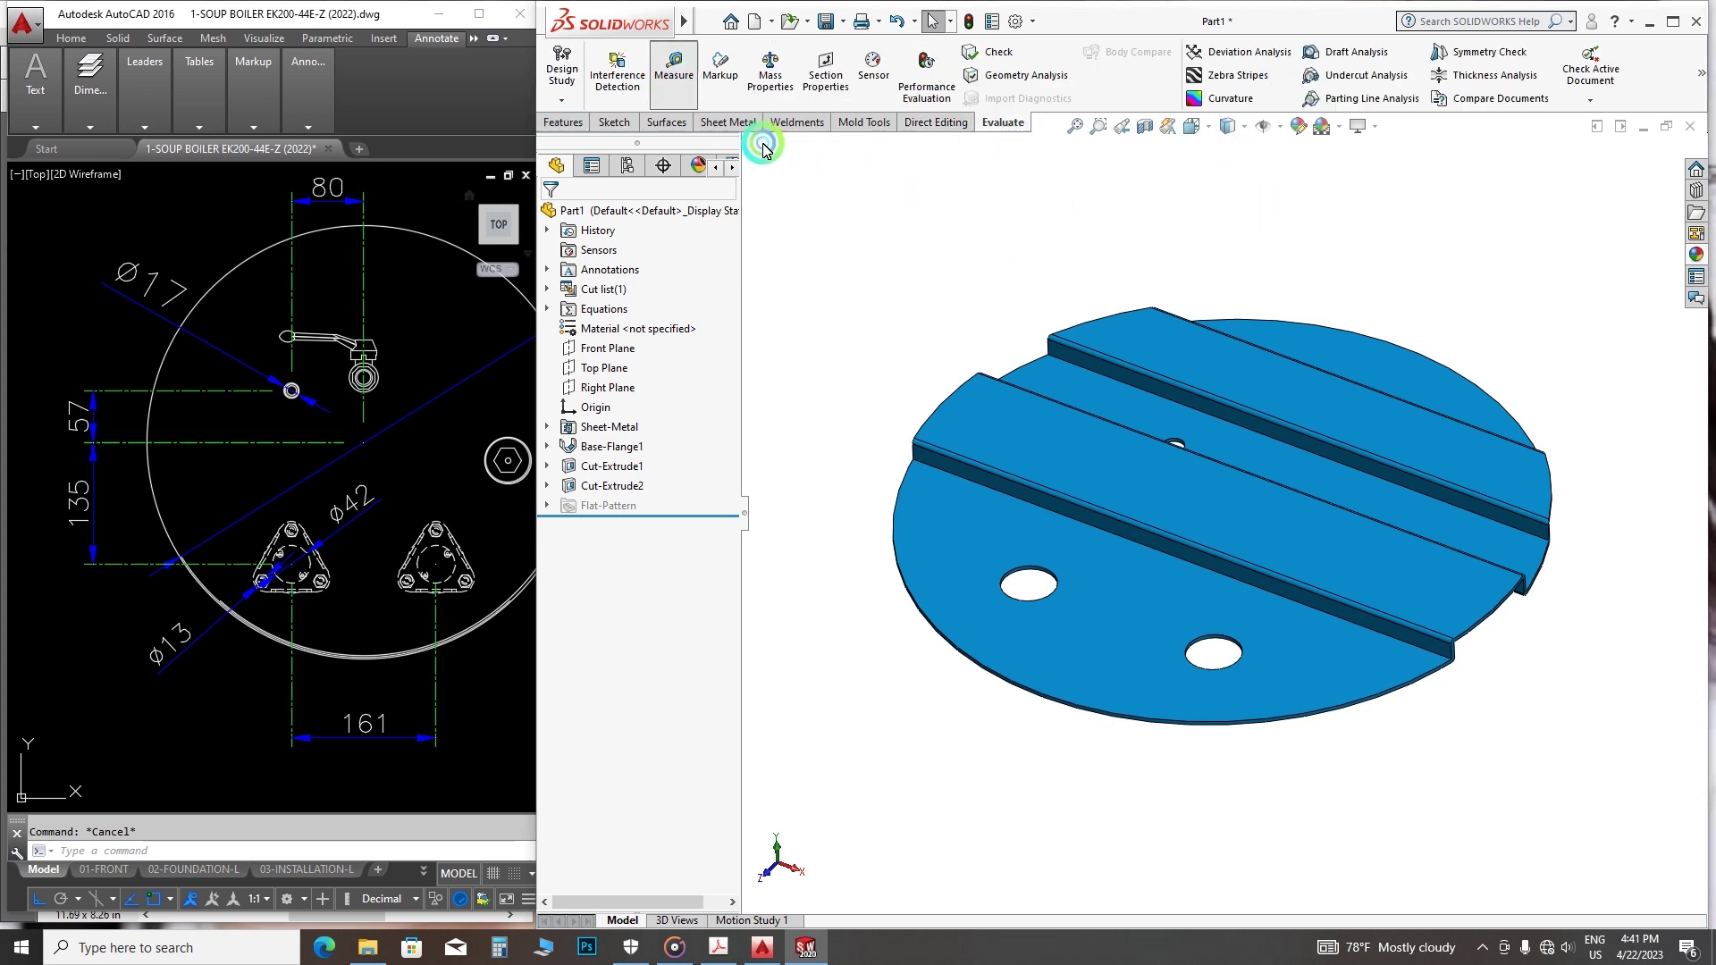
click(1303, 721)
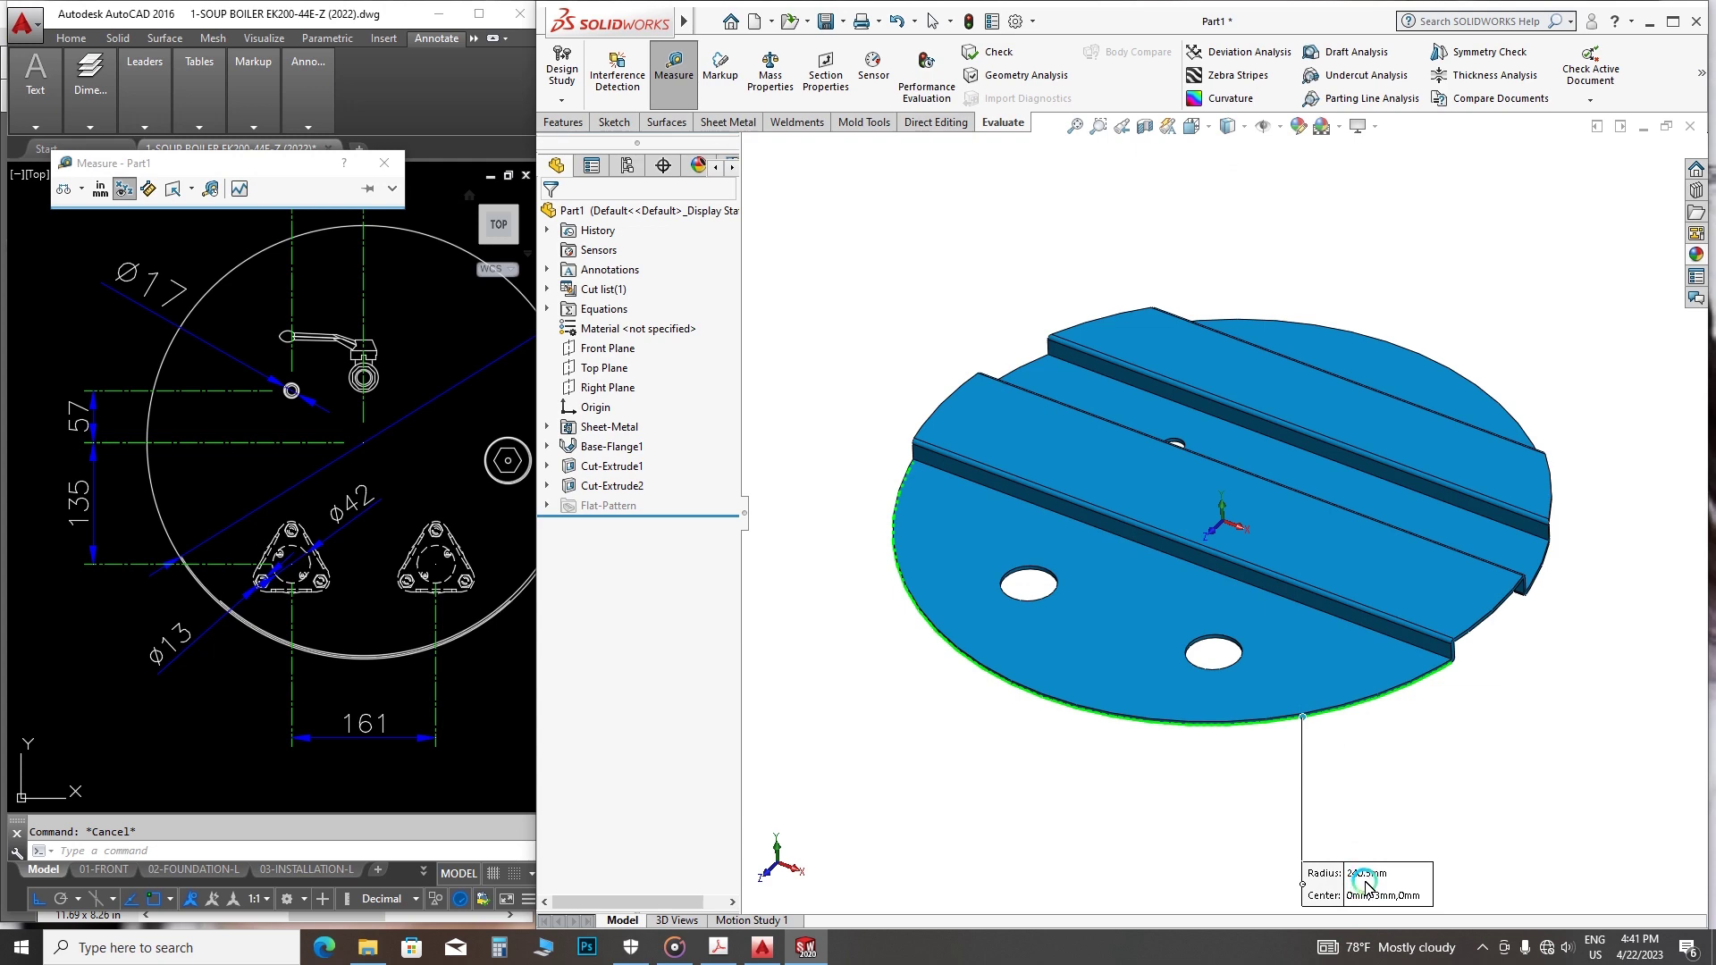
click(476, 127)
- Measure the 187 mm plate-edge-to-first-rib distance and a pair of rib faces
click(437, 17)
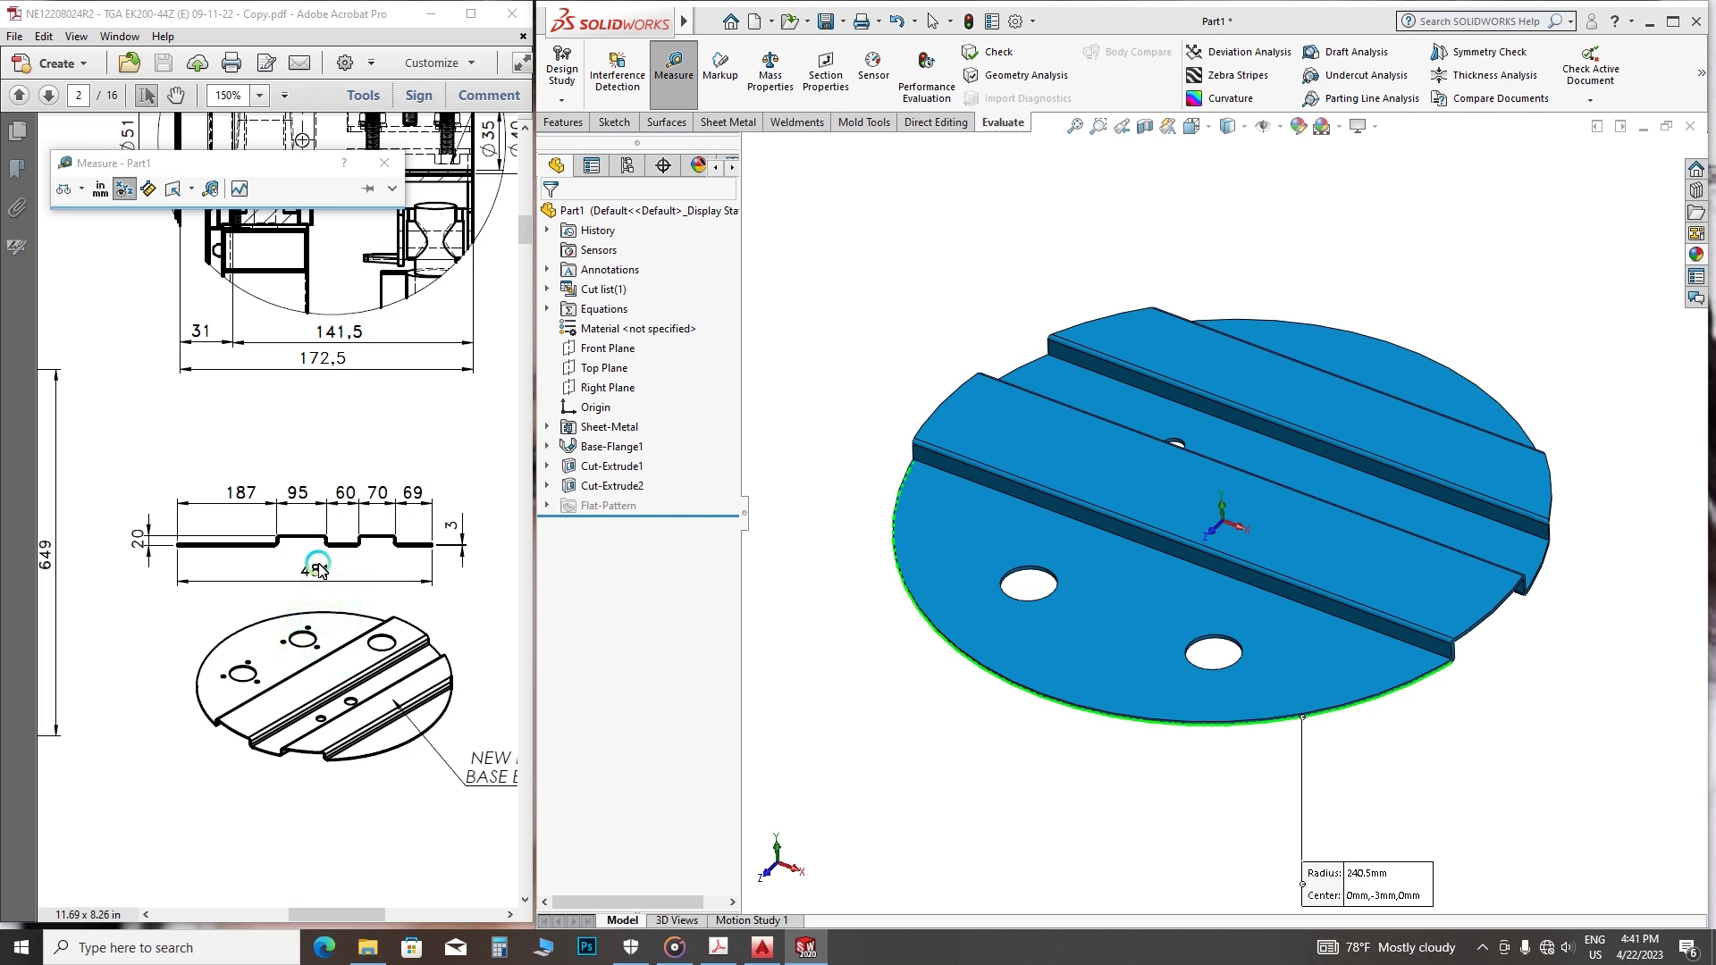
click(1031, 755)
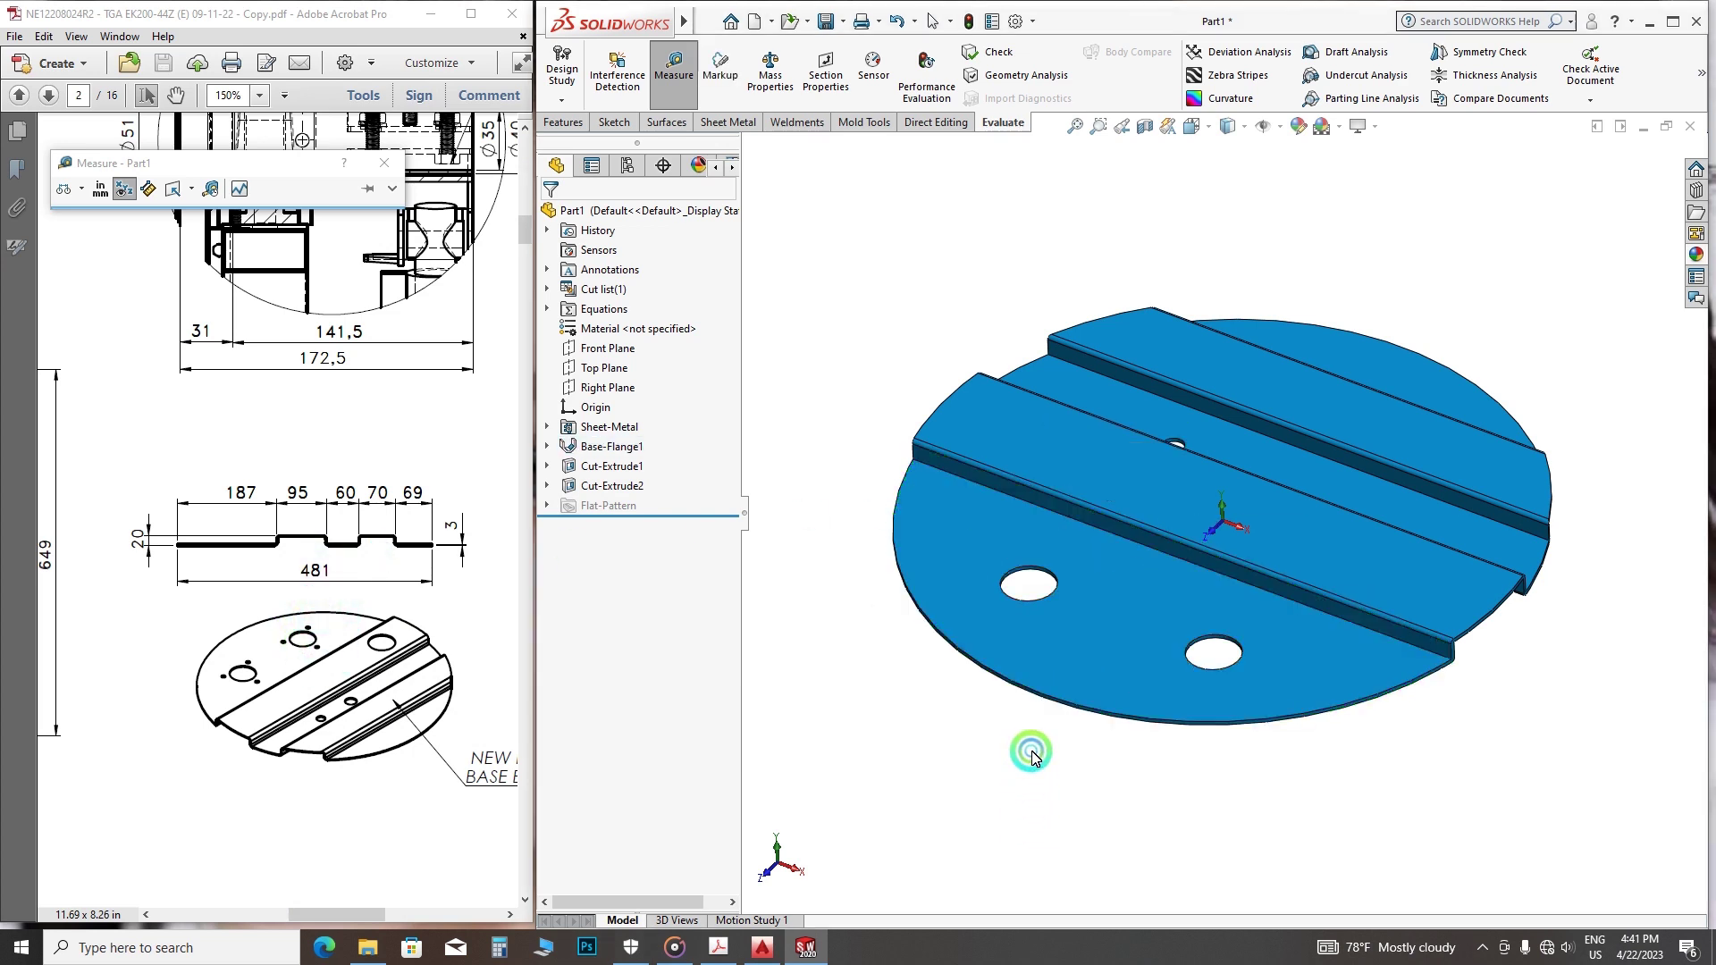
click(1044, 696)
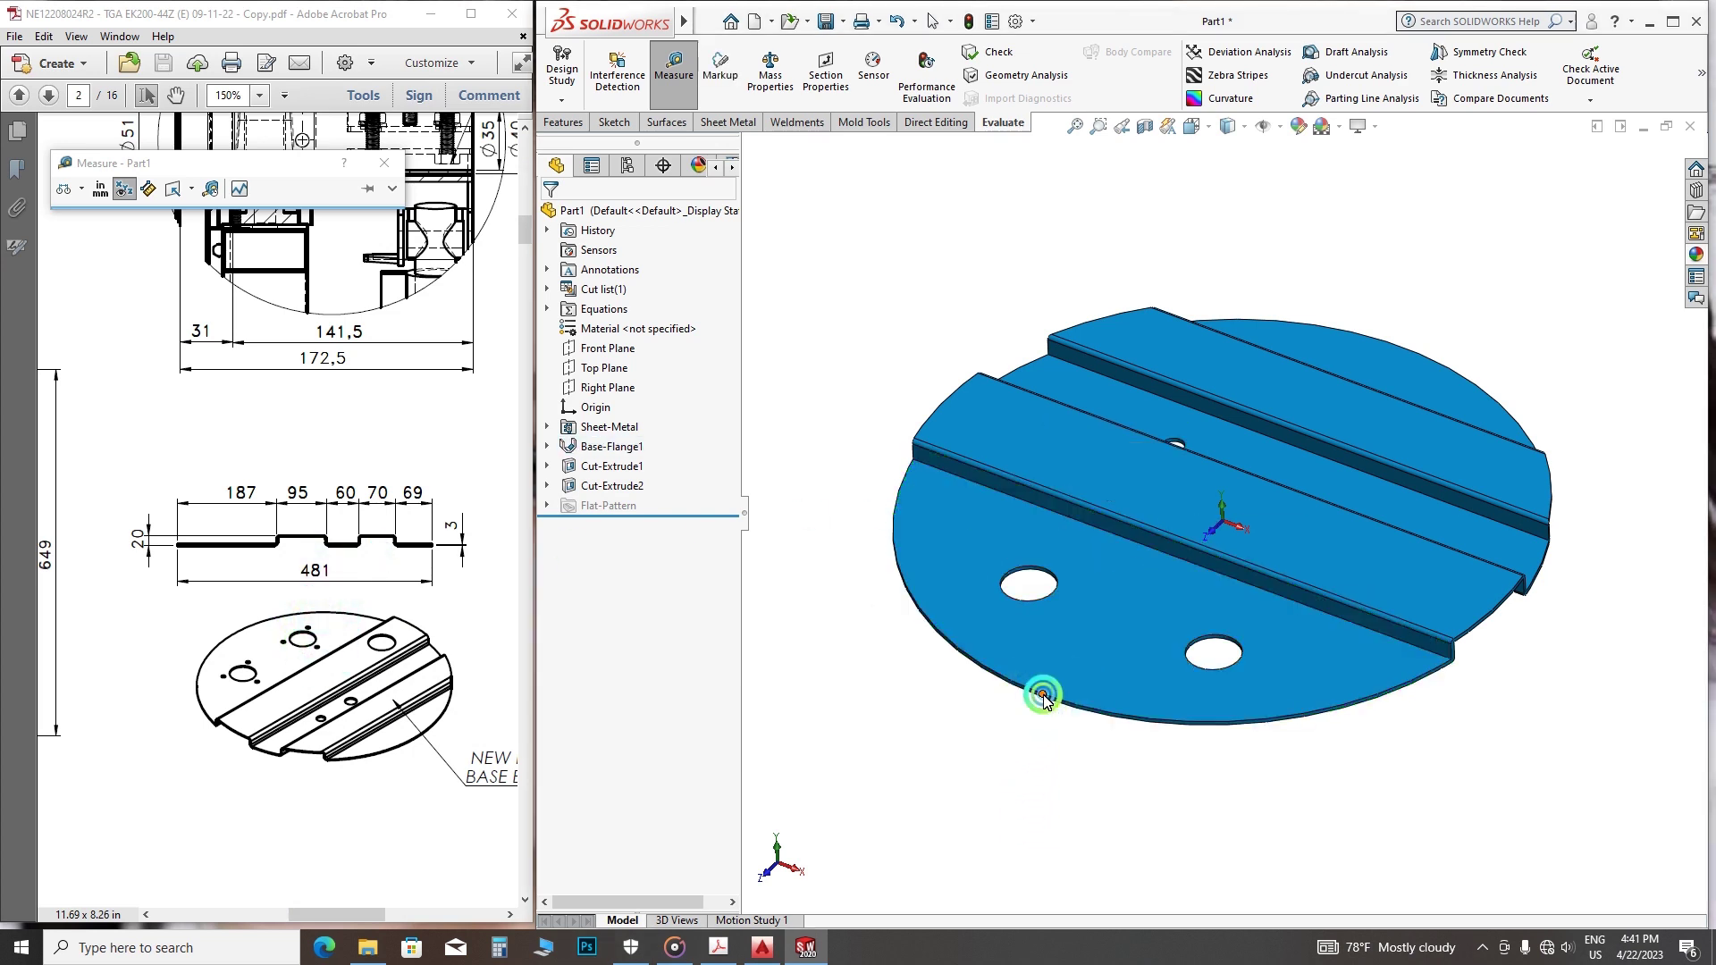
click(1124, 536)
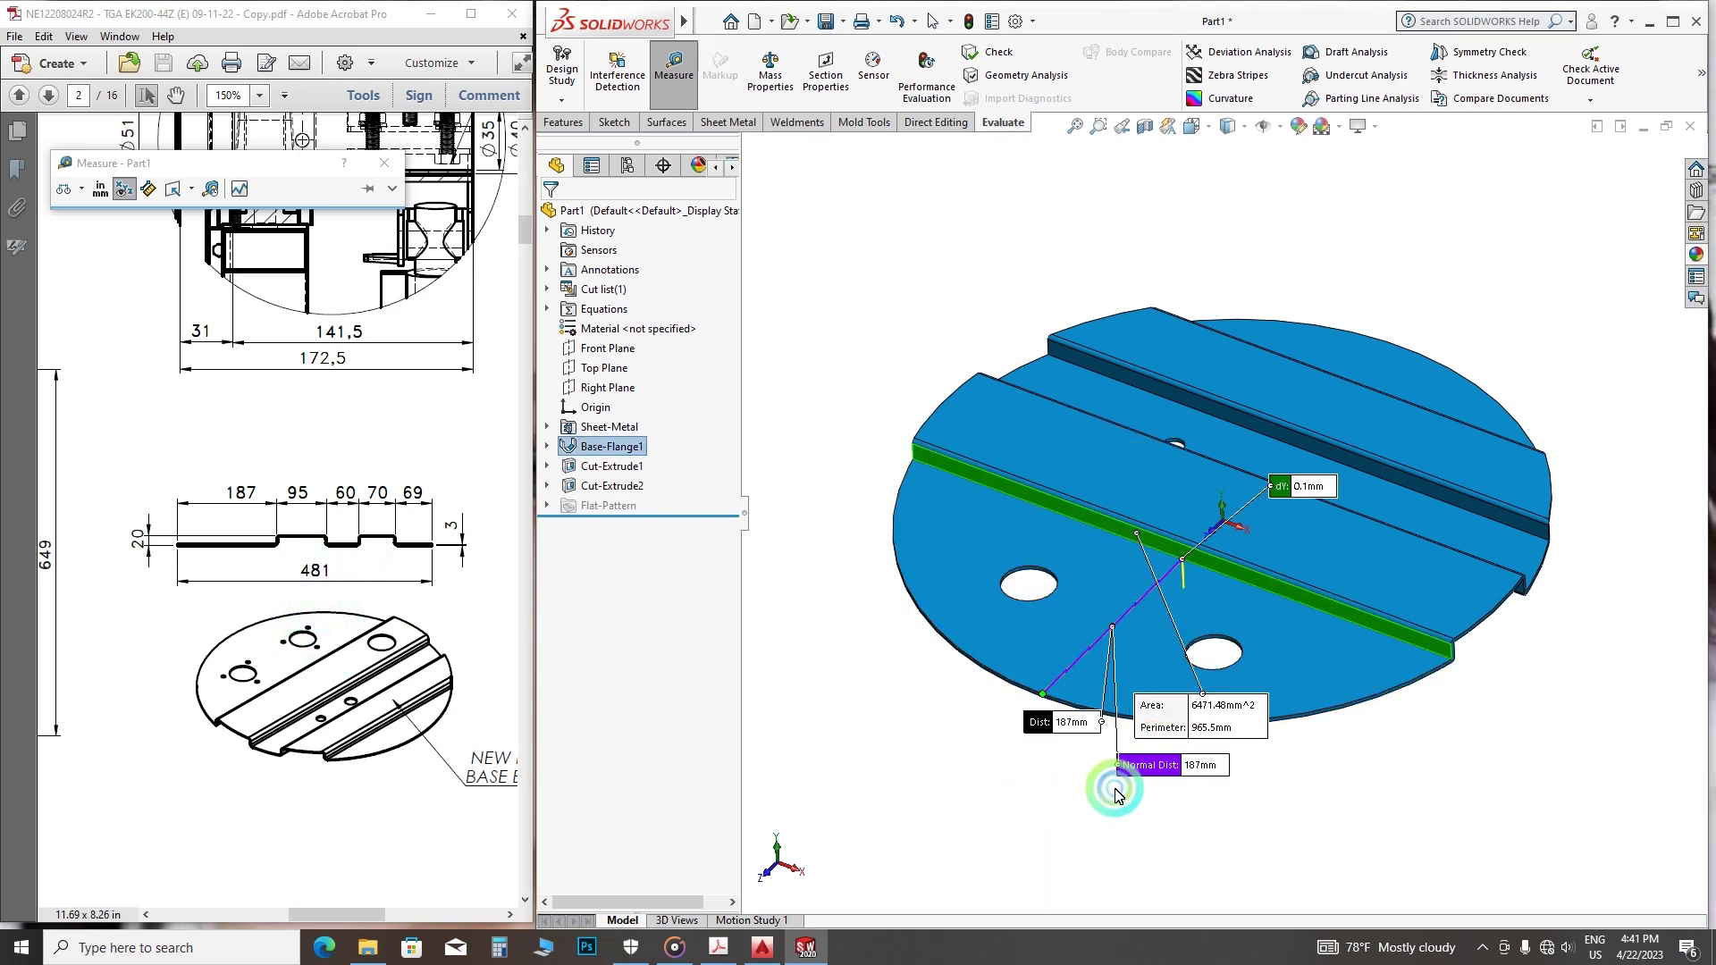
click(1385, 785)
middle_drag(1363, 645, 1253, 599)
click(1326, 627)
click(1241, 581)
- Measure the 60 mm rib width and the 70 mm gap to the next rib
middle_drag(1225, 793, 1380, 674)
mouse_move(1414, 570)
middle_down()
mouse_move(1301, 621)
mouse_move(1359, 528)
mouse_move(1254, 564)
mouse_move(1374, 553)
mouse_move(1377, 506)
middle_up()
click(1267, 525)
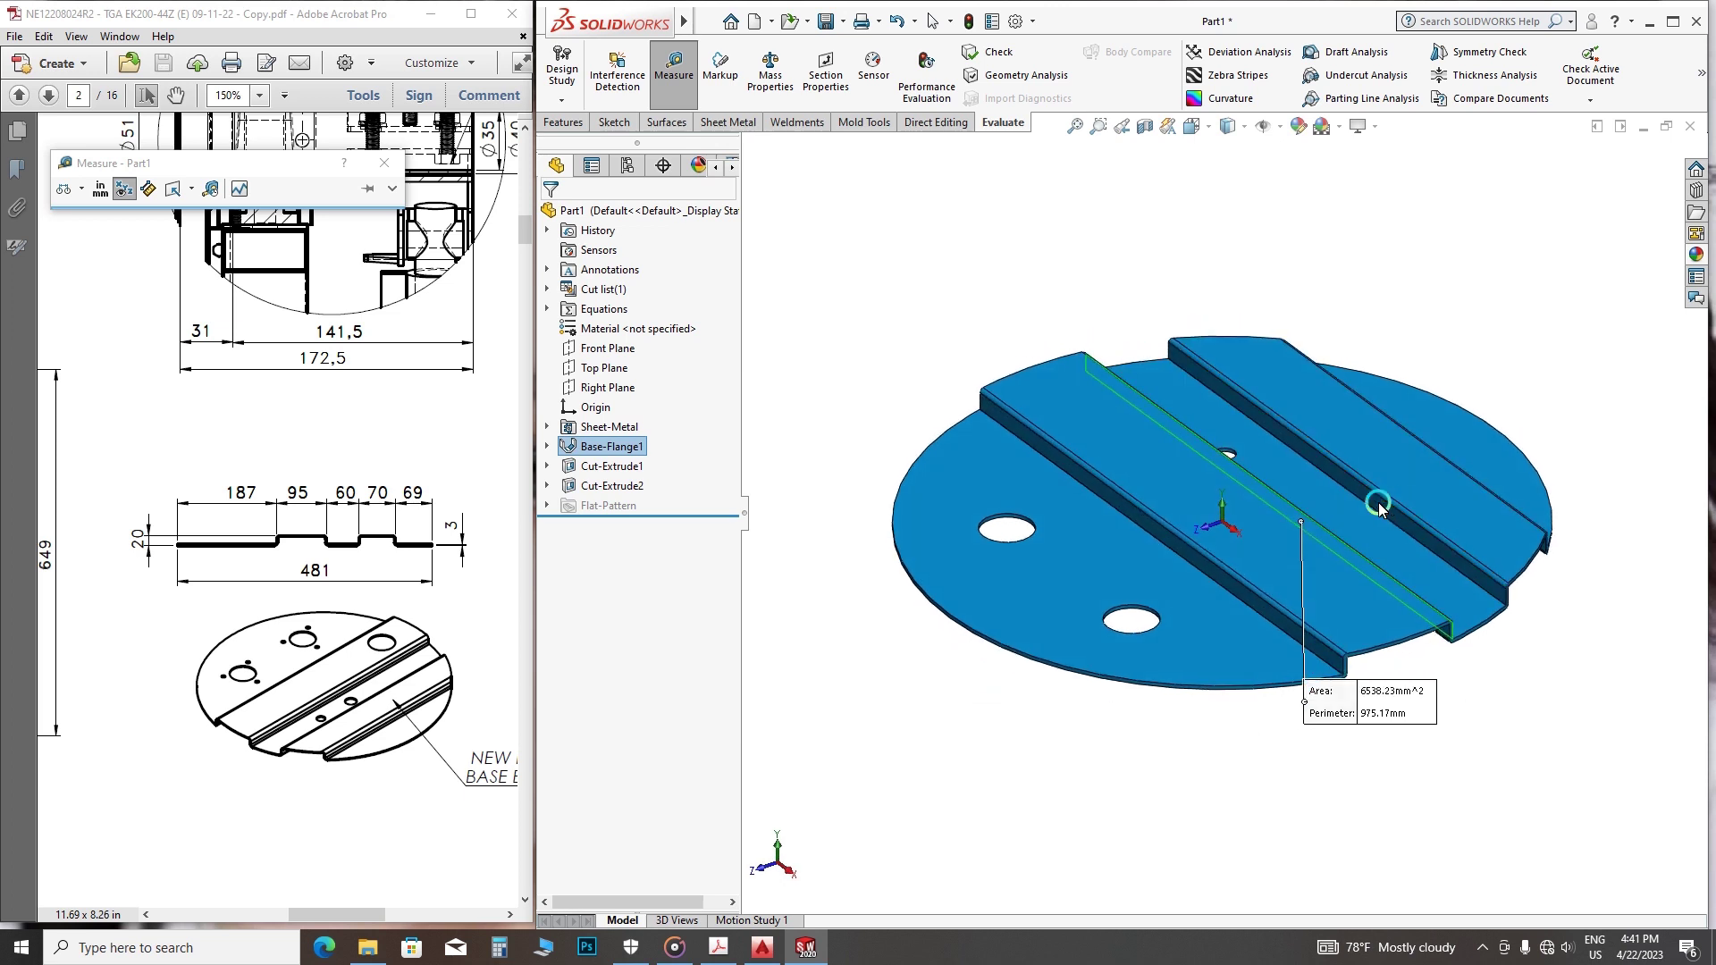
click(1379, 506)
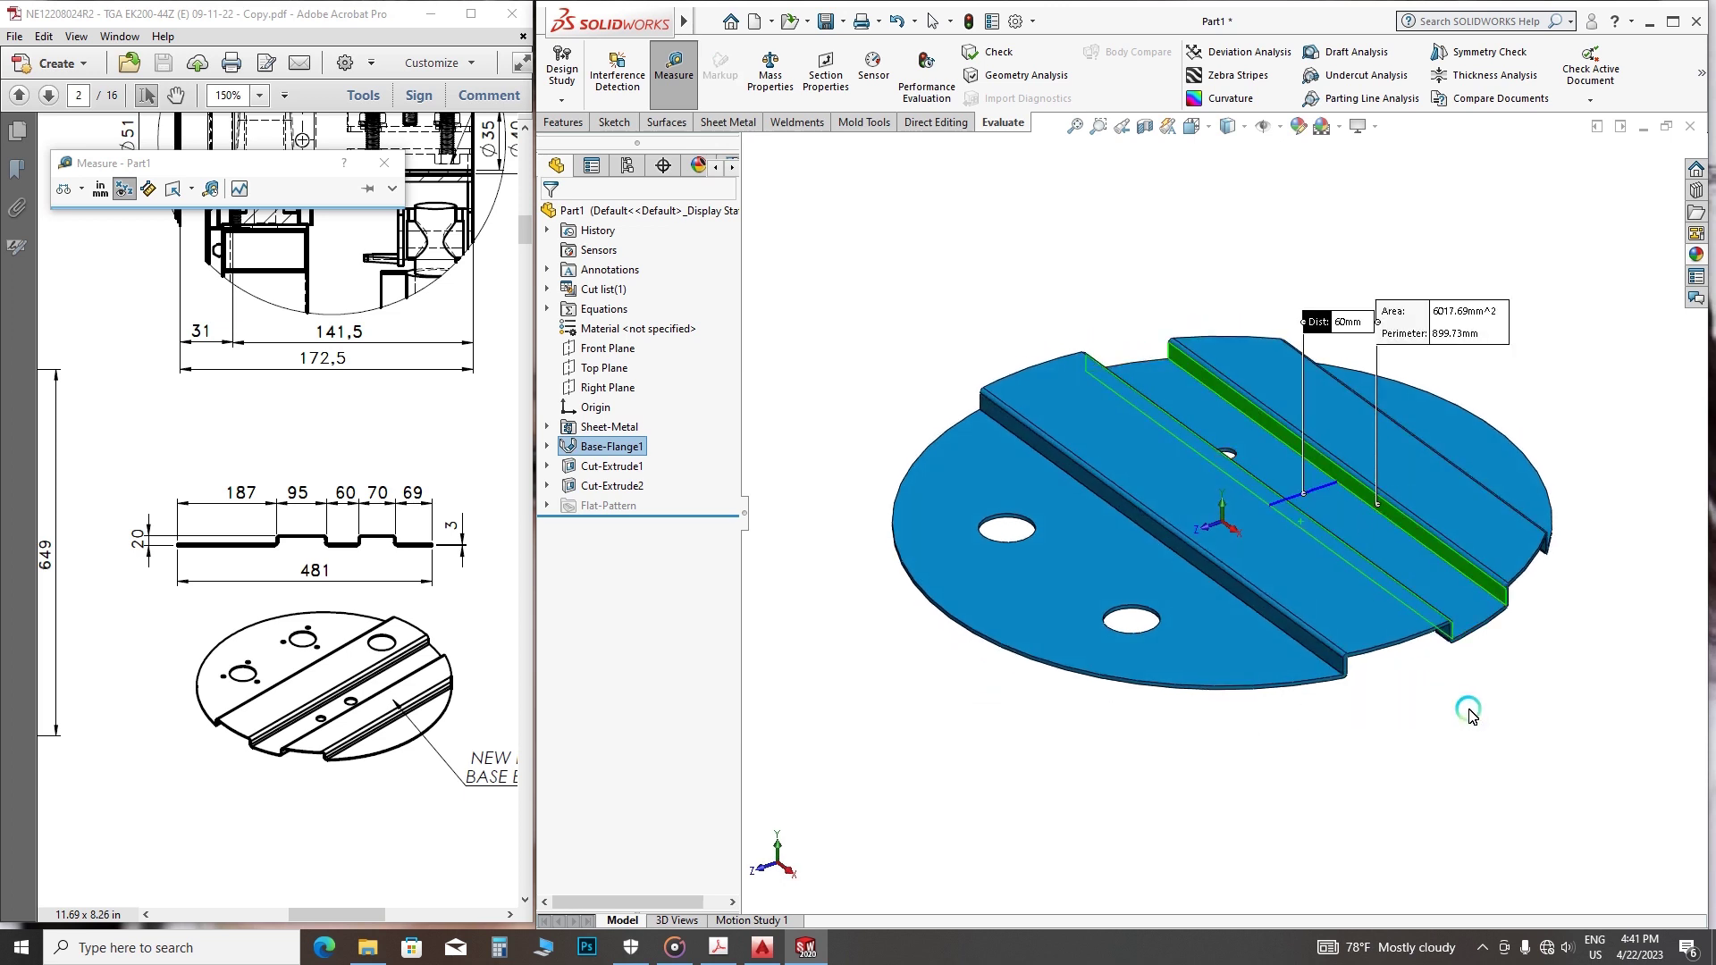
click(880, 631)
middle_drag(1288, 425, 1348, 478)
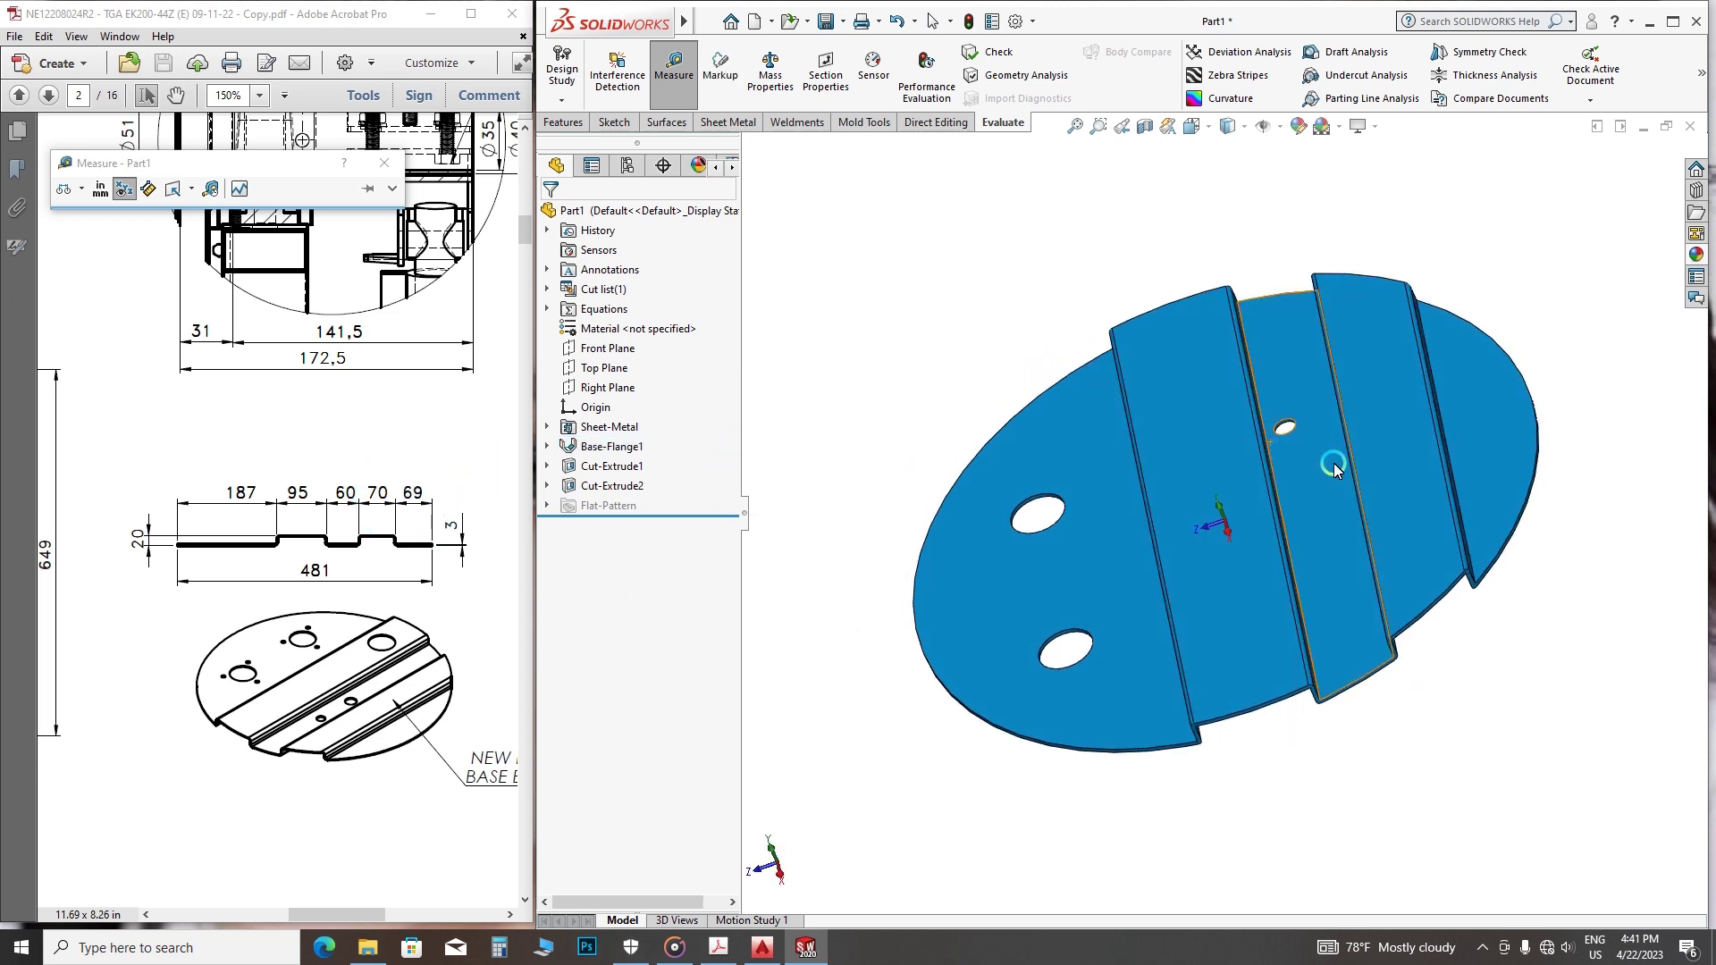
click(1351, 480)
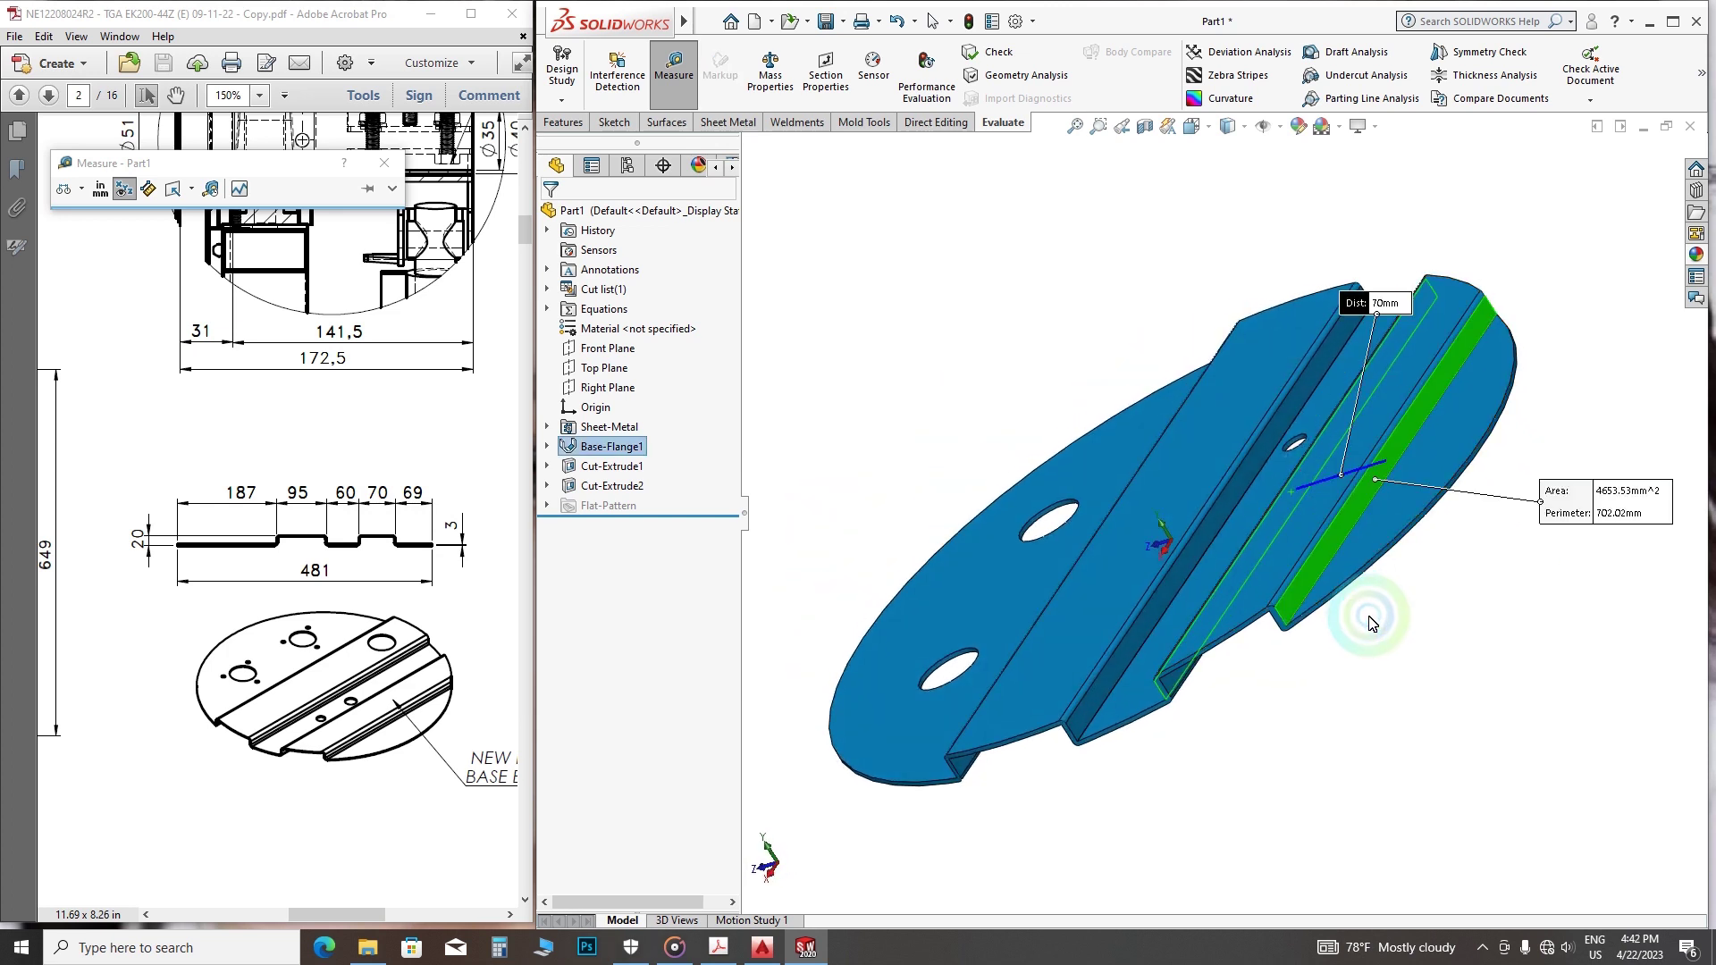
click(1370, 623)
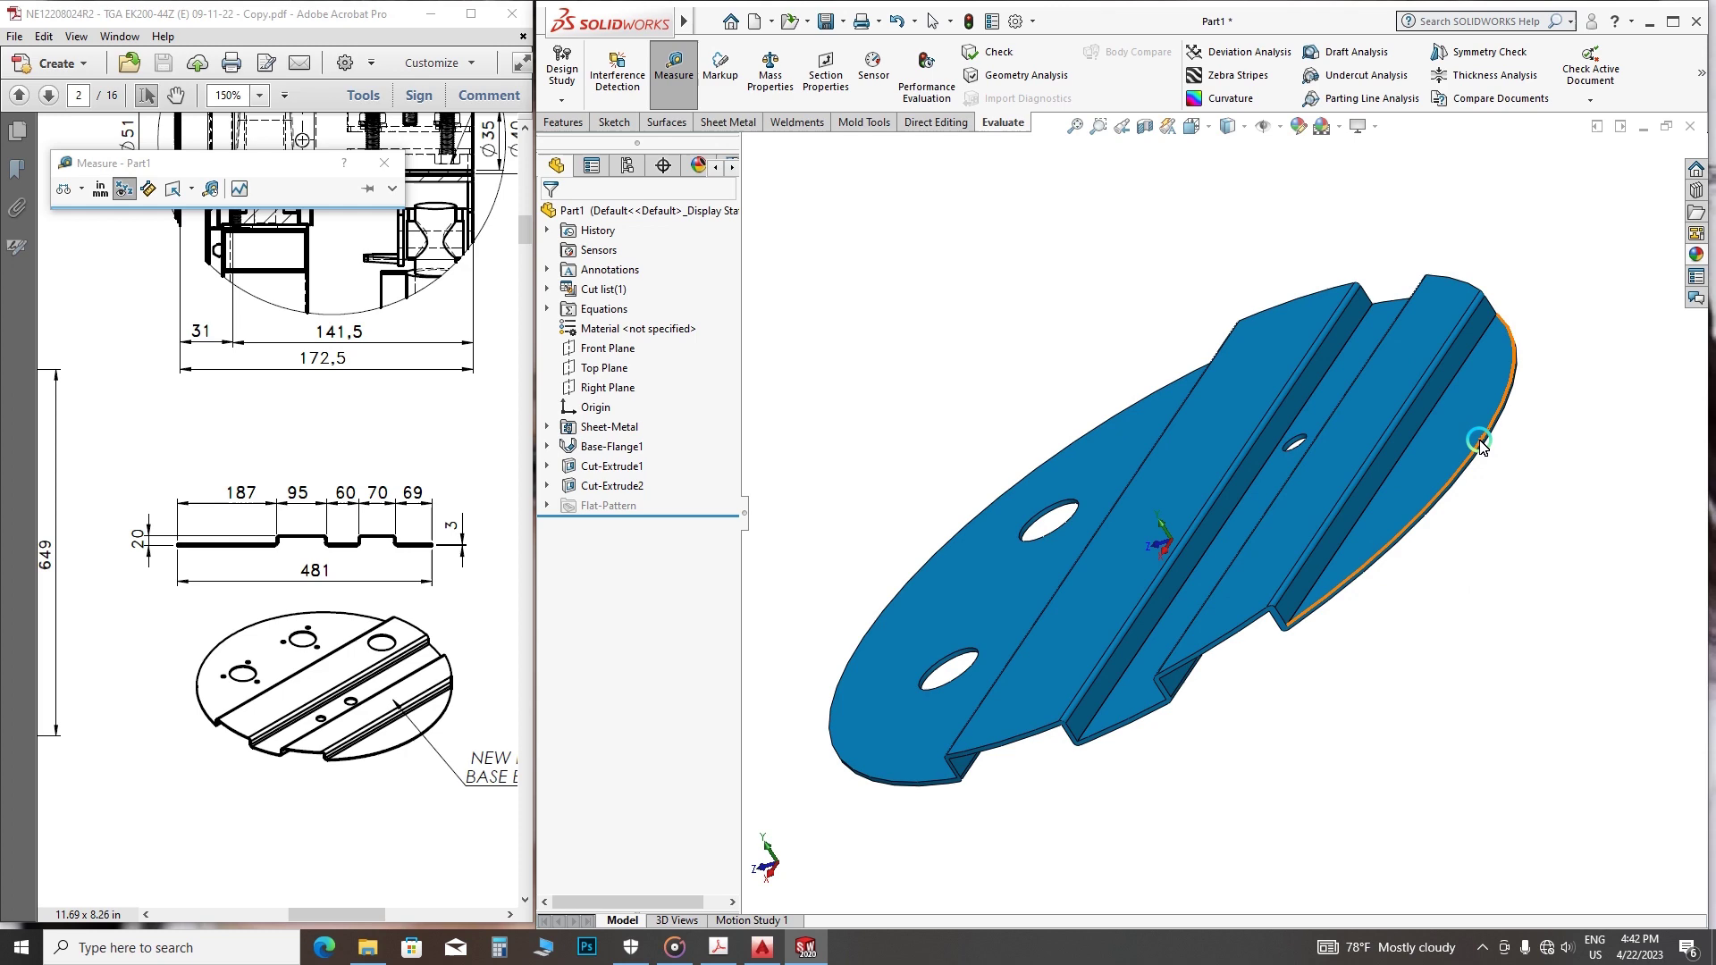
- Measure the 69 mm rib face distance and the 20 mm rib depth
click(1425, 536)
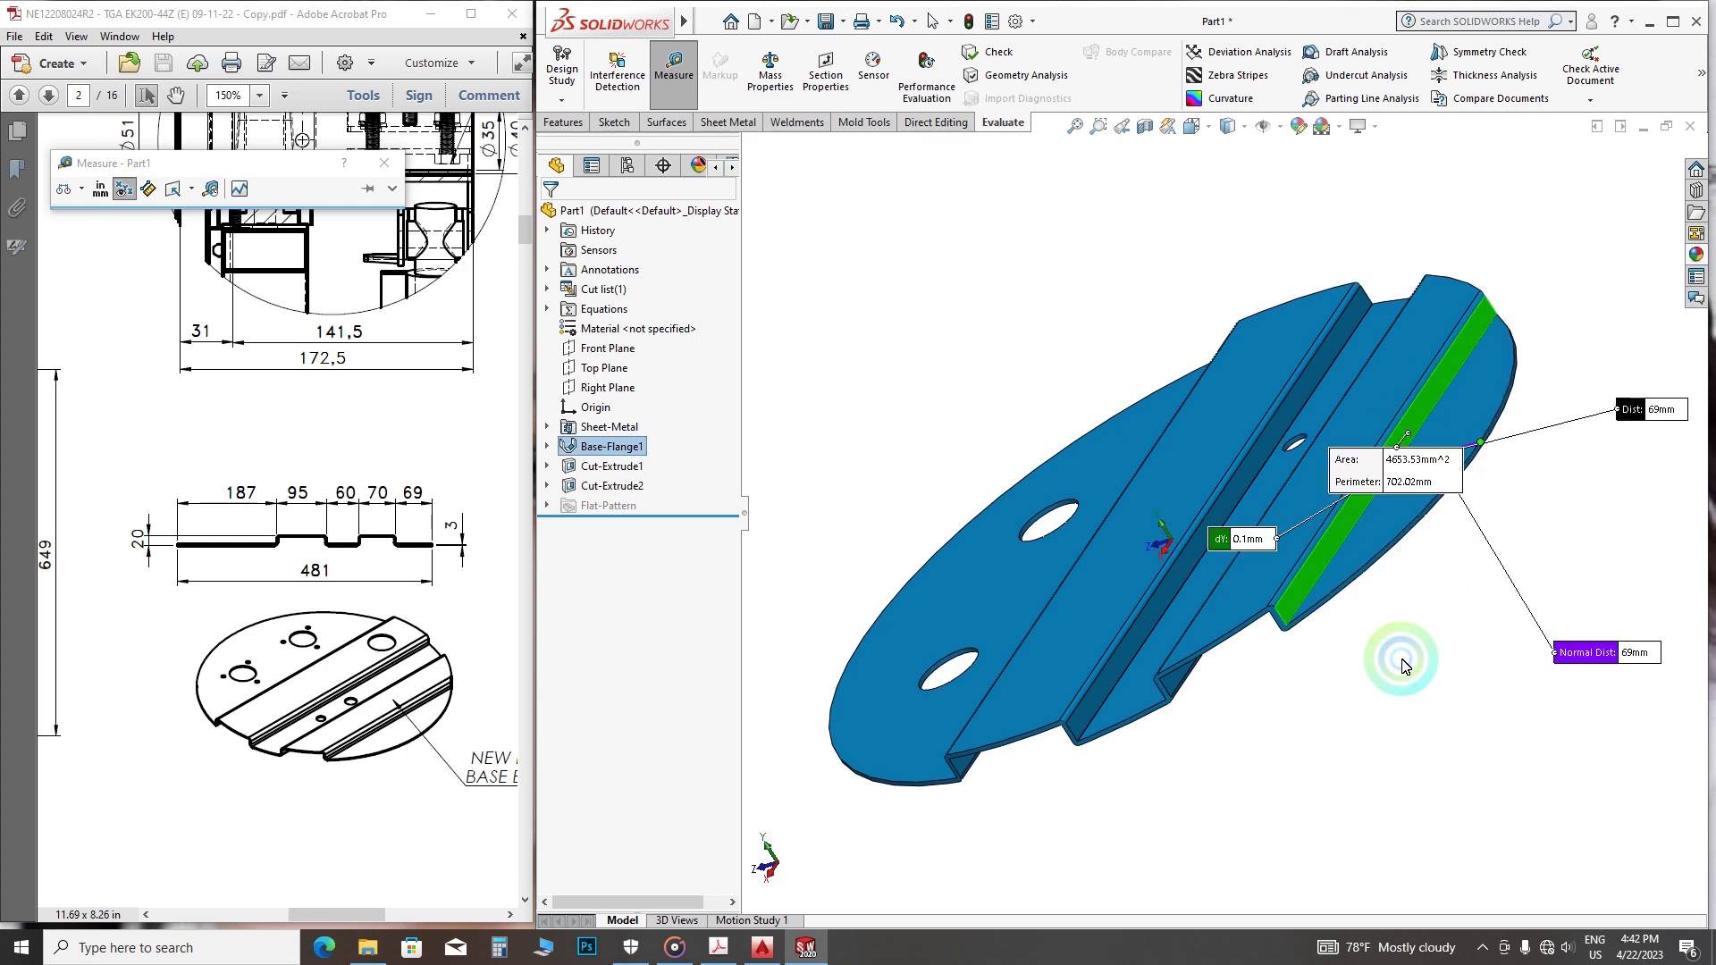
mouse_move(1407, 644)
middle_down()
mouse_move(1477, 647)
mouse_move(1566, 719)
middle_up()
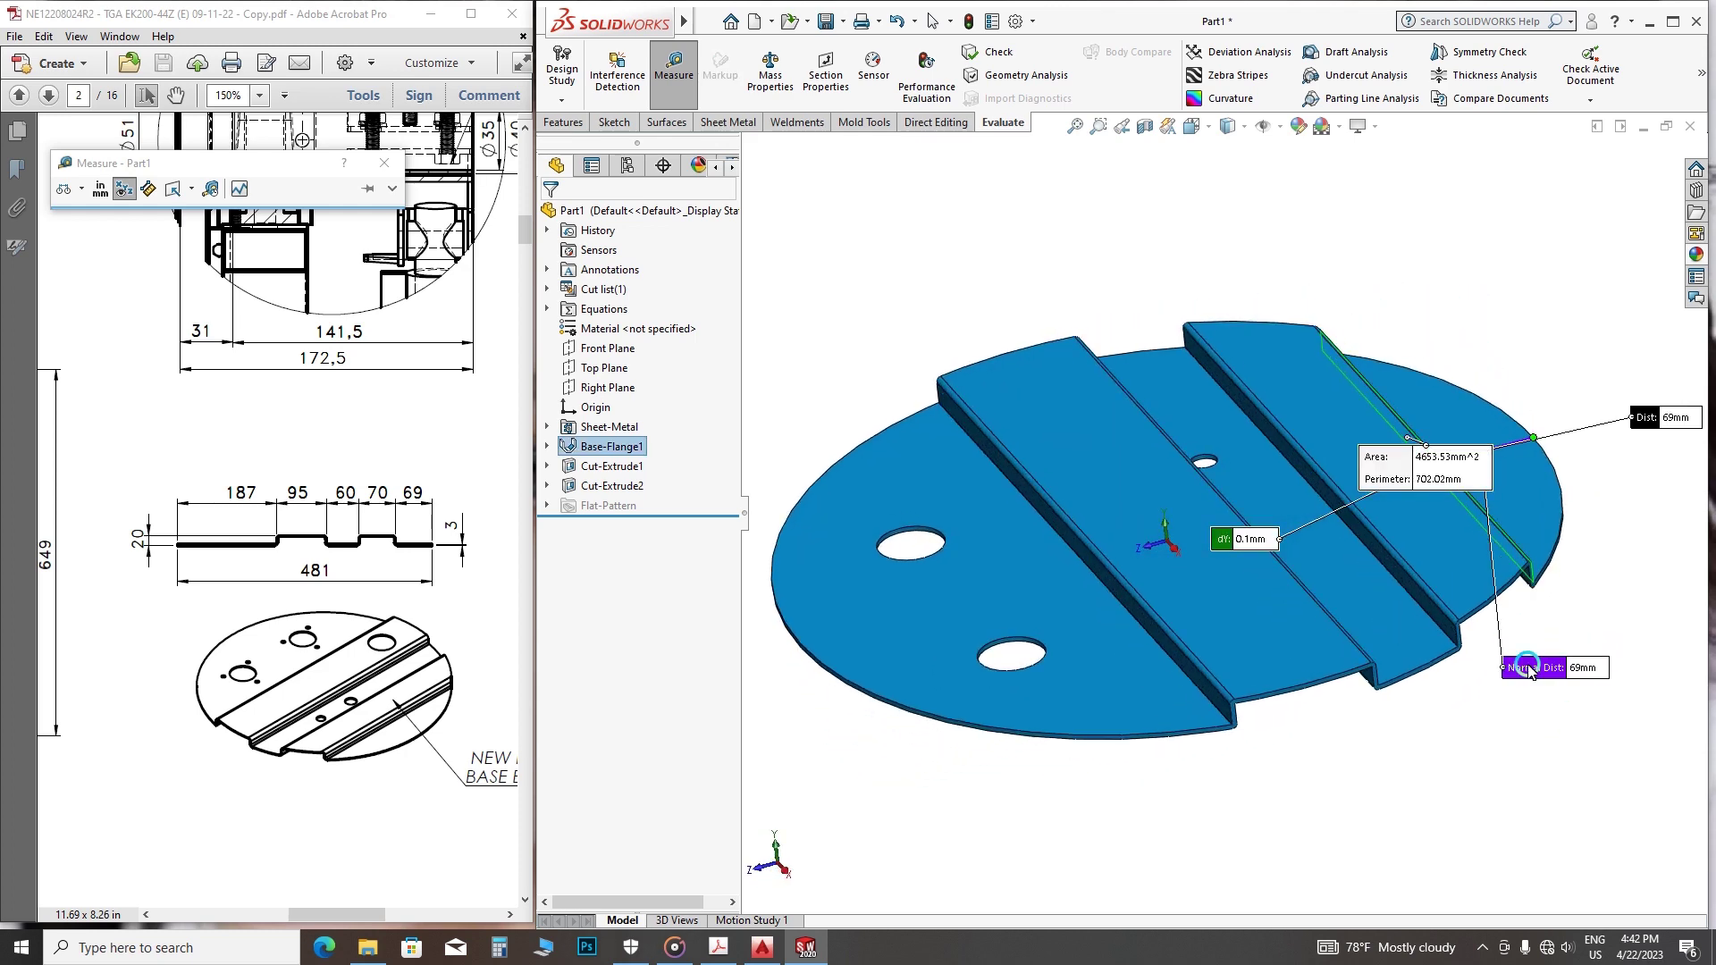
click(1324, 279)
key(f)
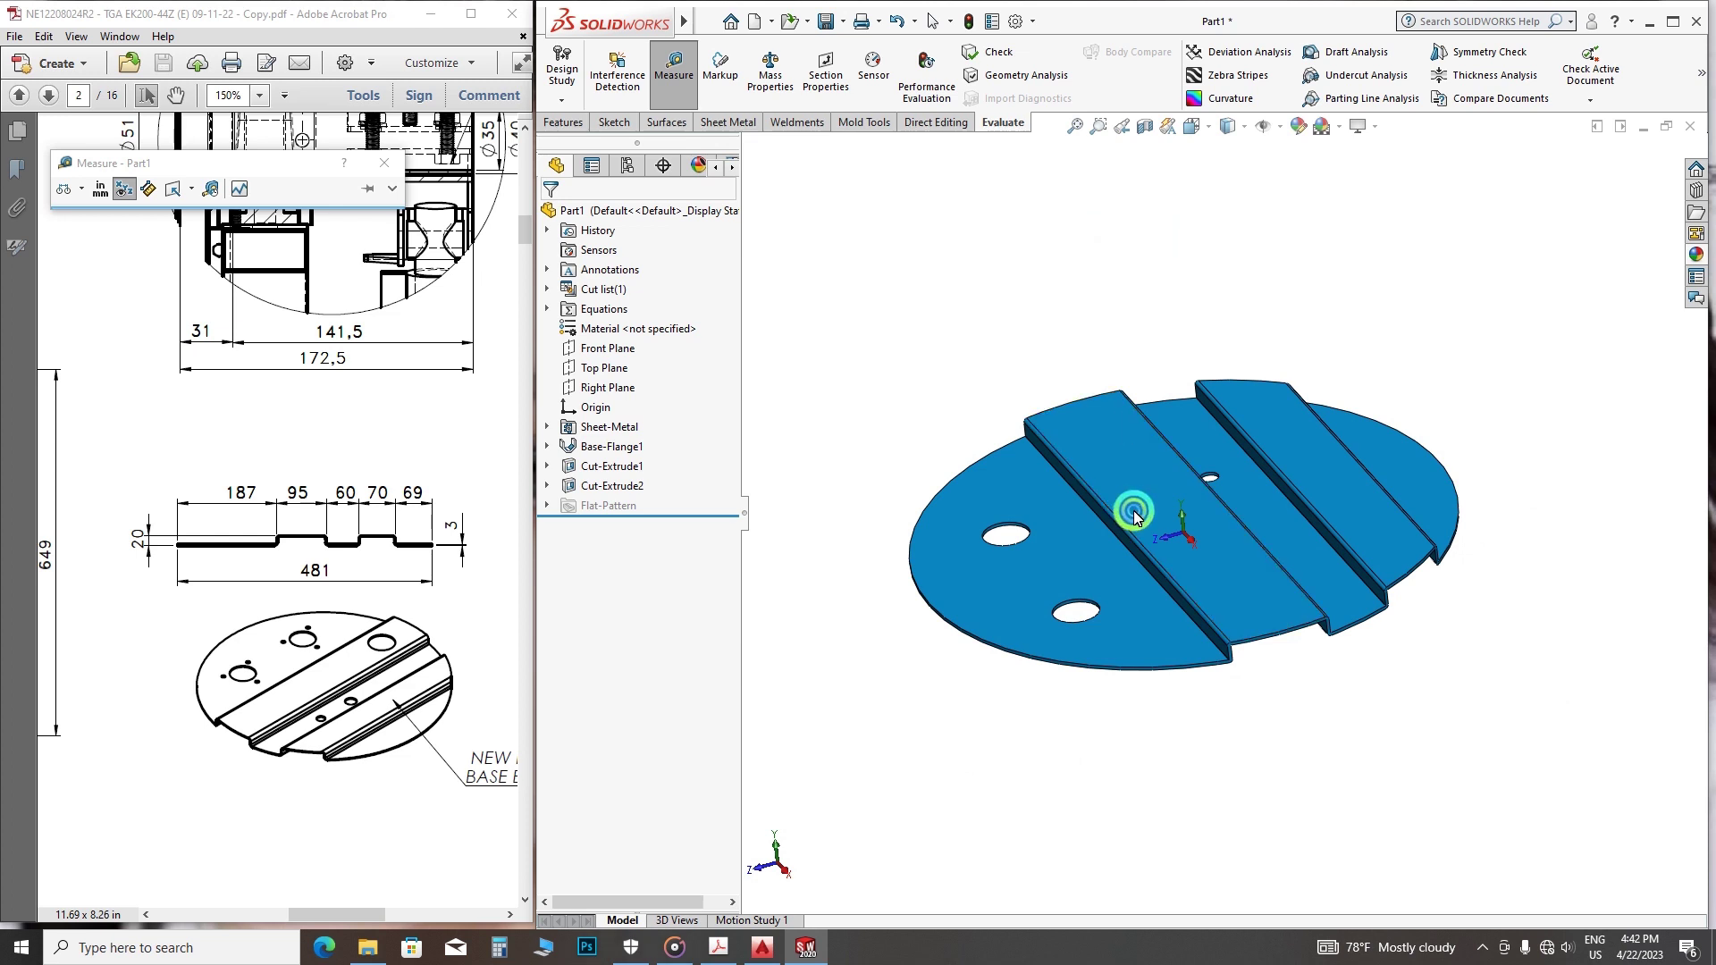
click(1133, 512)
mouse_move(1167, 631)
middle_down()
mouse_move(1149, 487)
mouse_move(1348, 529)
middle_up()
click(1093, 490)
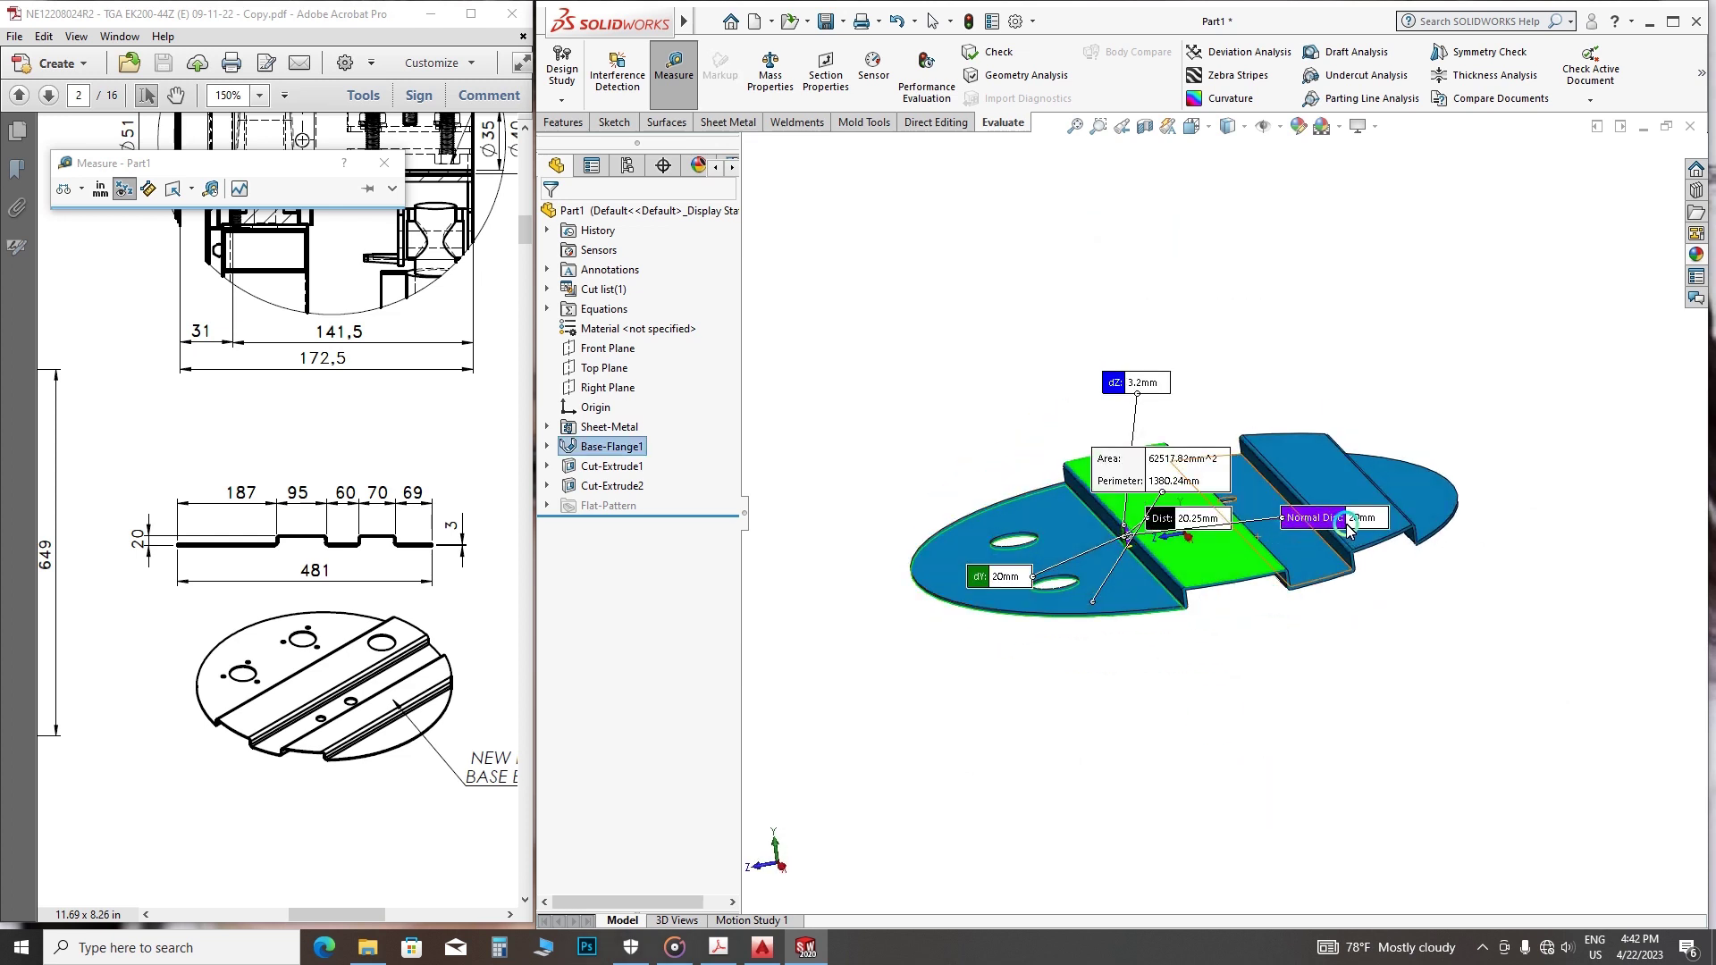
click(1109, 299)
- Switch the model to Isometric view and bring the PDF drawing forward
click(1193, 126)
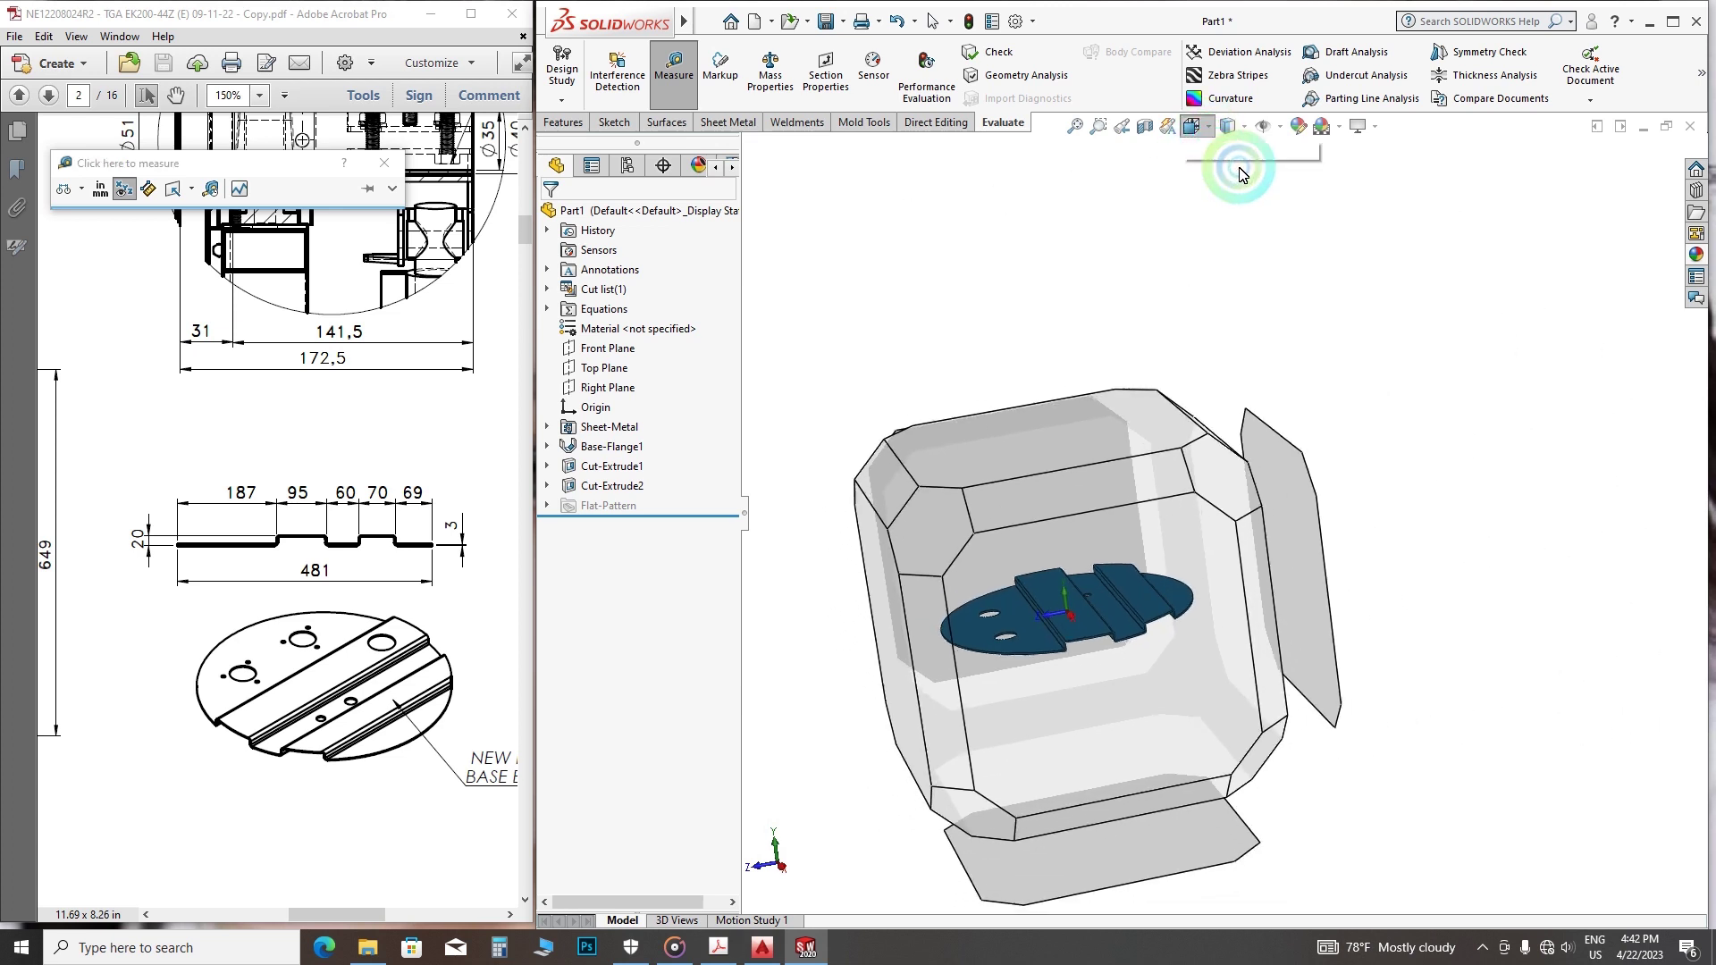
click(1278, 179)
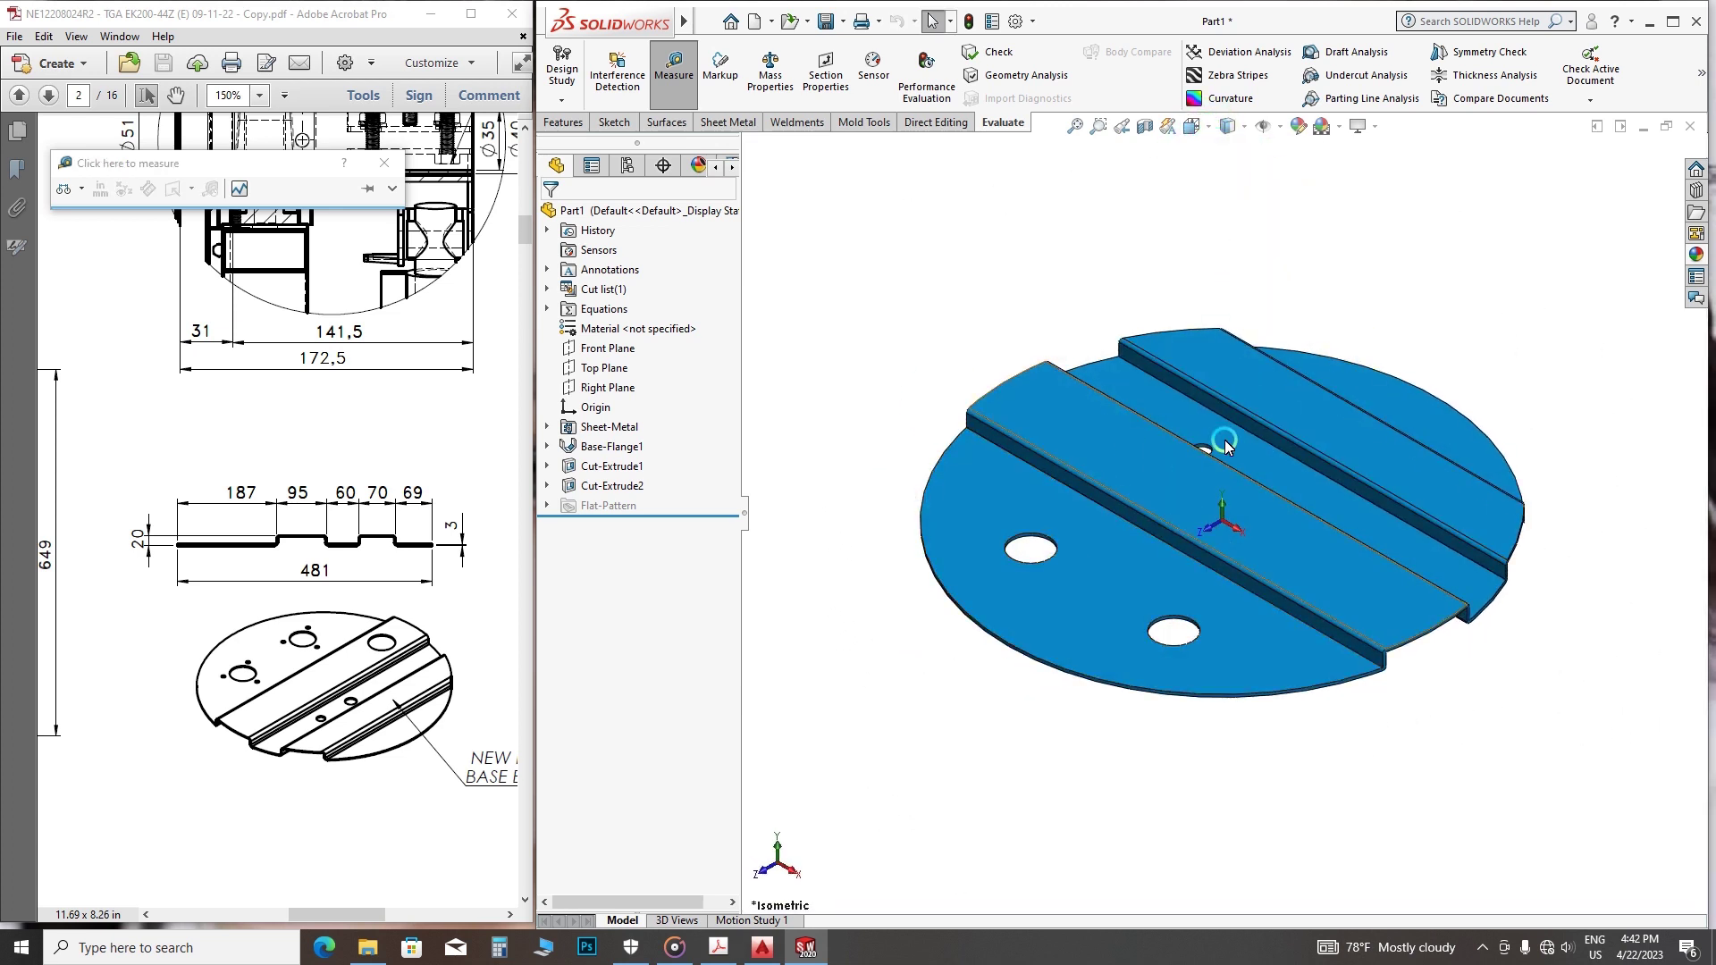
click(319, 784)
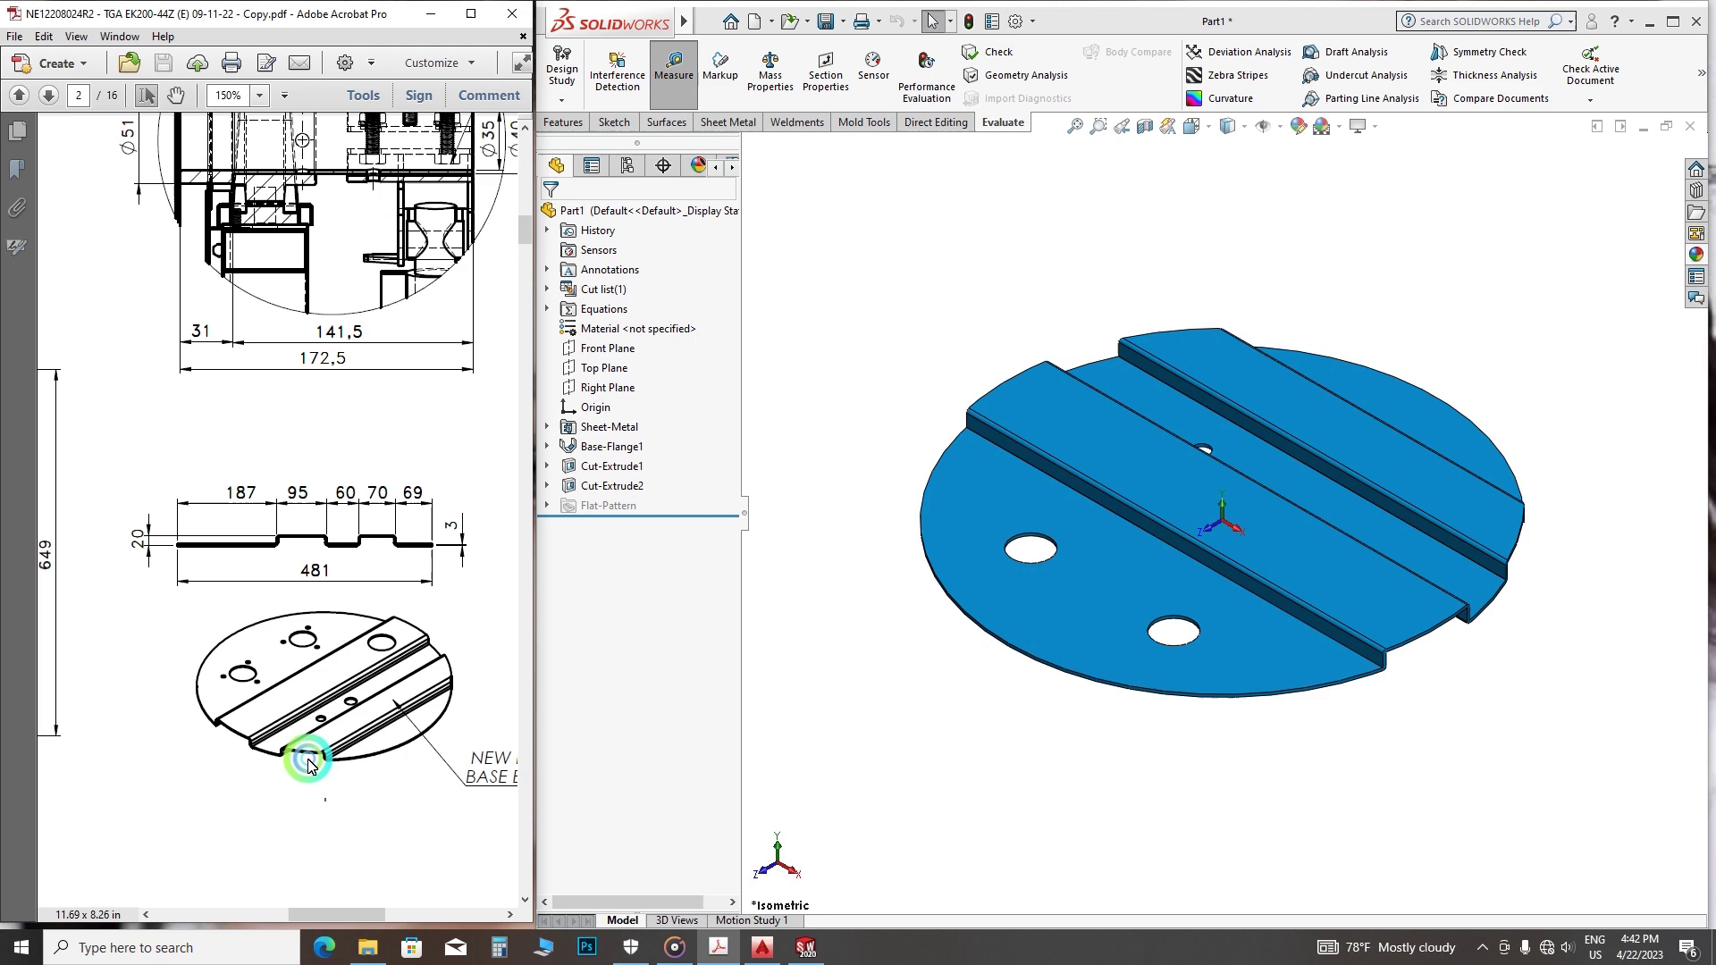
ctrl+scroll(273, 742, down, 1)
ctrl+scroll(272, 741, up, 1)
ctrl+scroll(282, 738, down, 1)
ctrl+scroll(322, 724, up, 1)
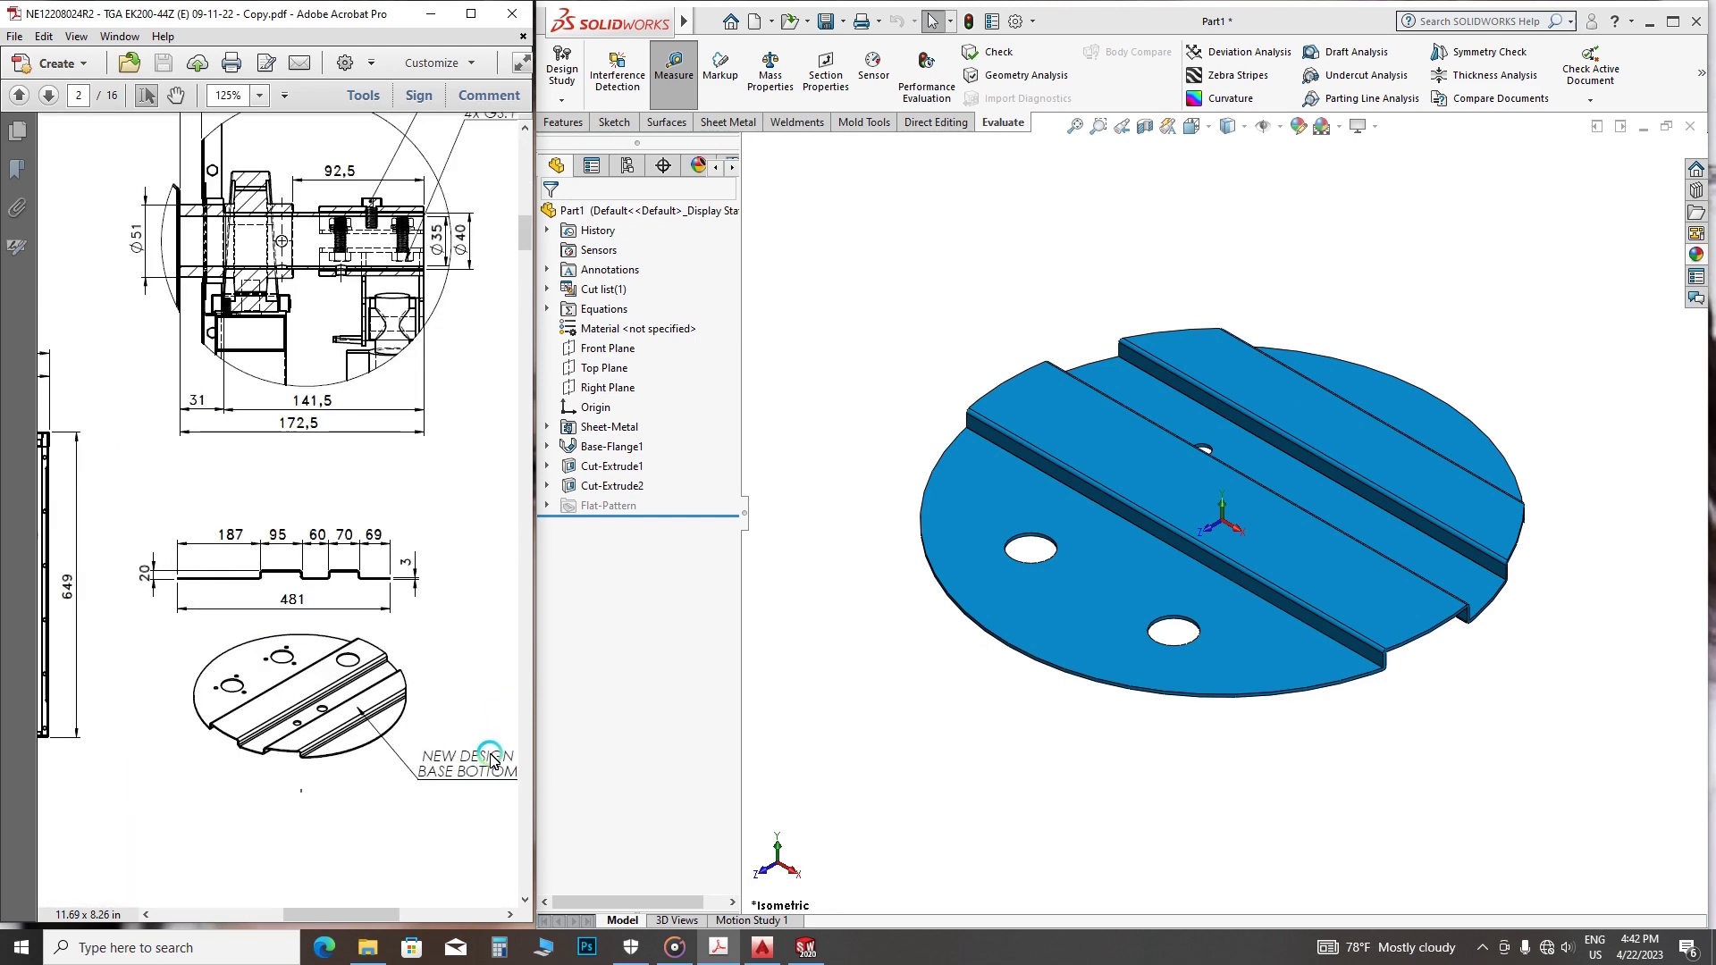
ctrl+scroll(332, 714, down, 1)
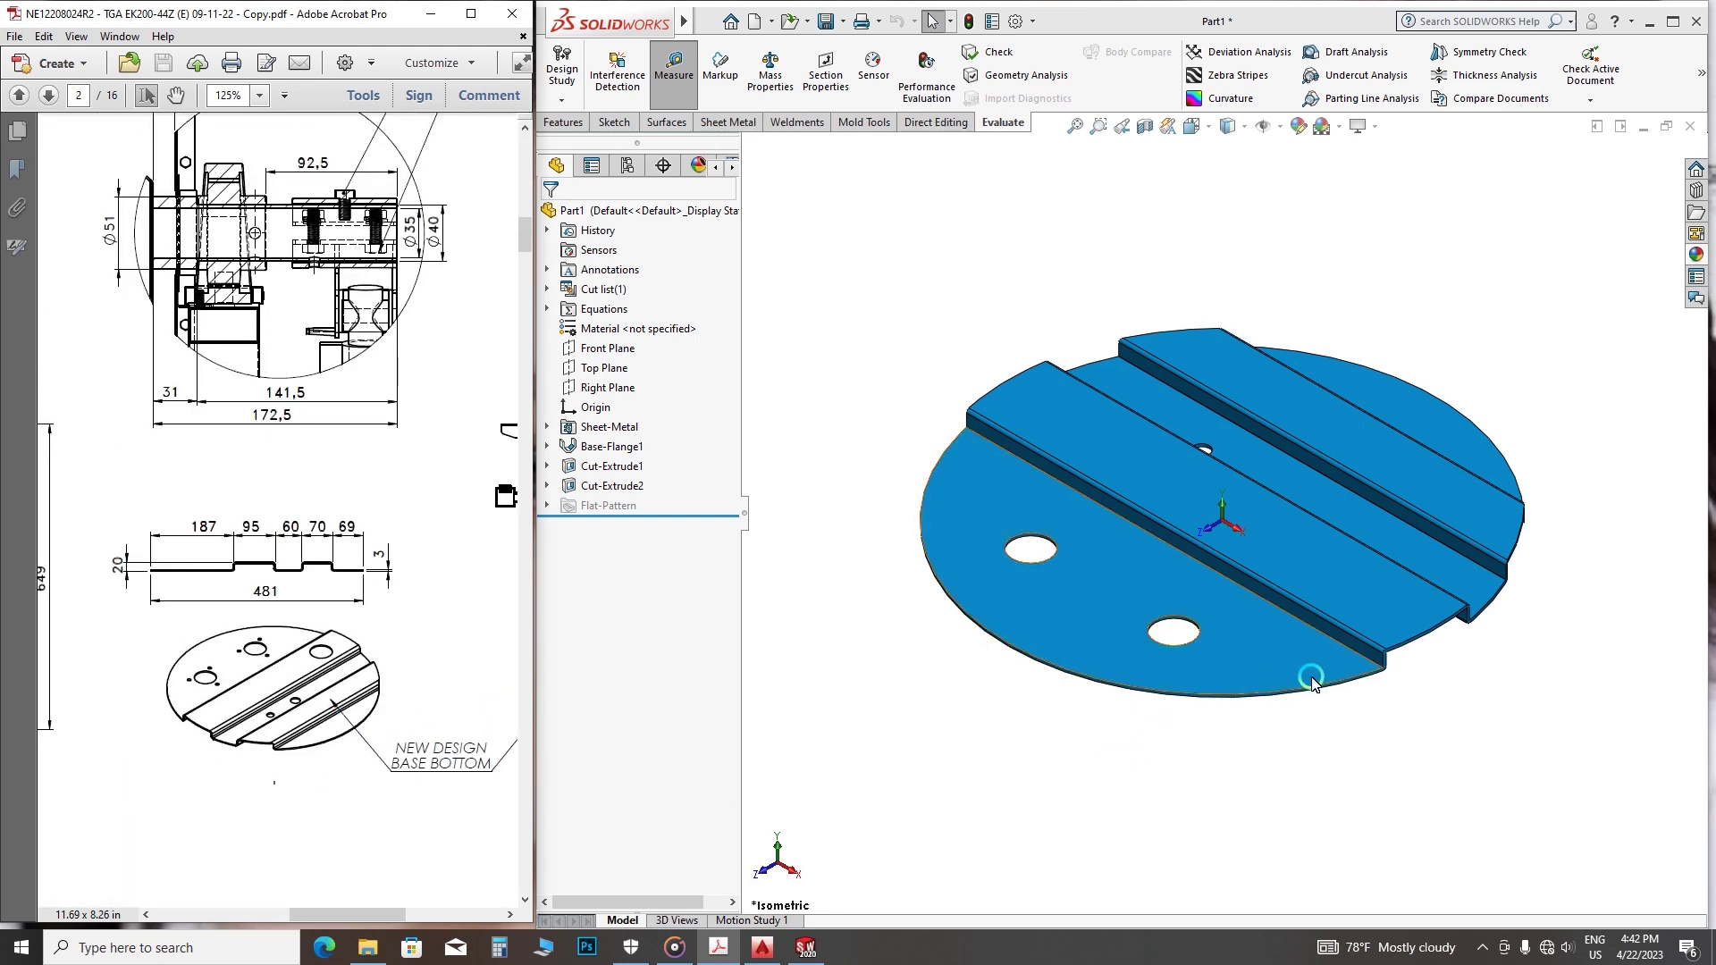
scroll(1310, 674, down, 2)
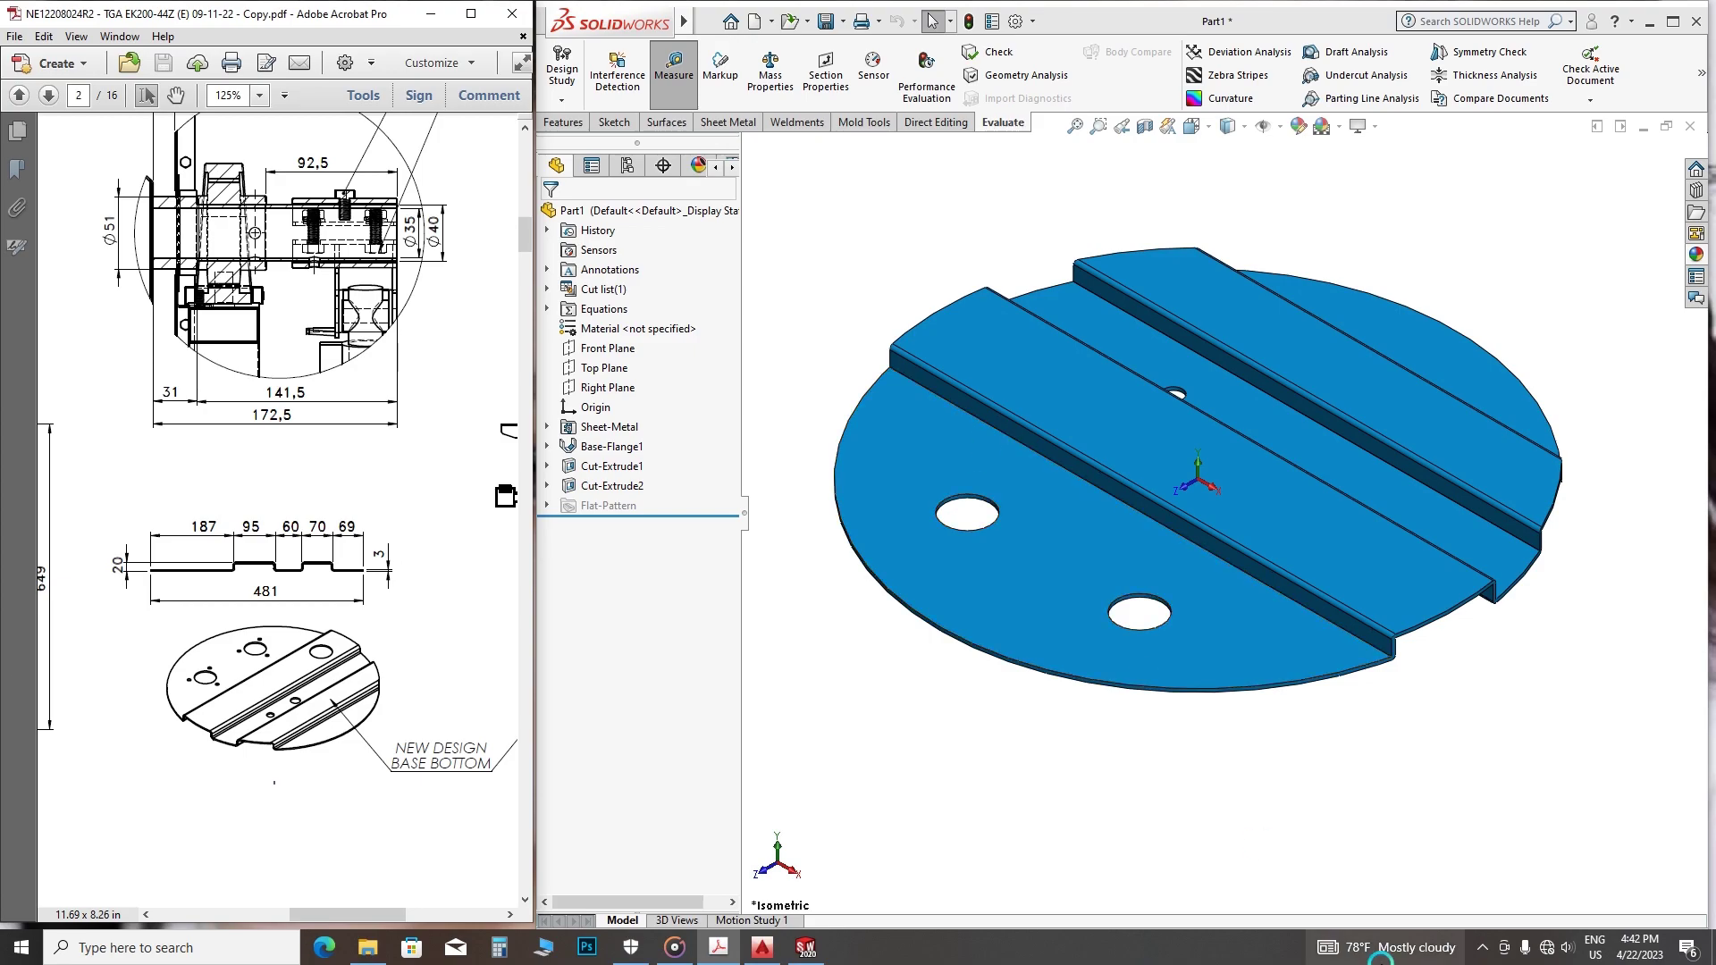